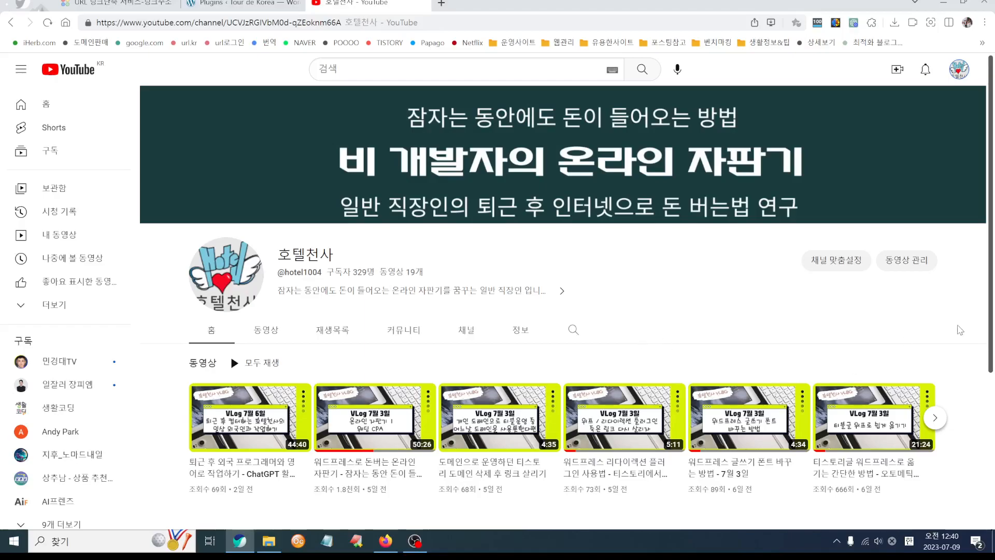
scroll(960, 330, "down", 1)
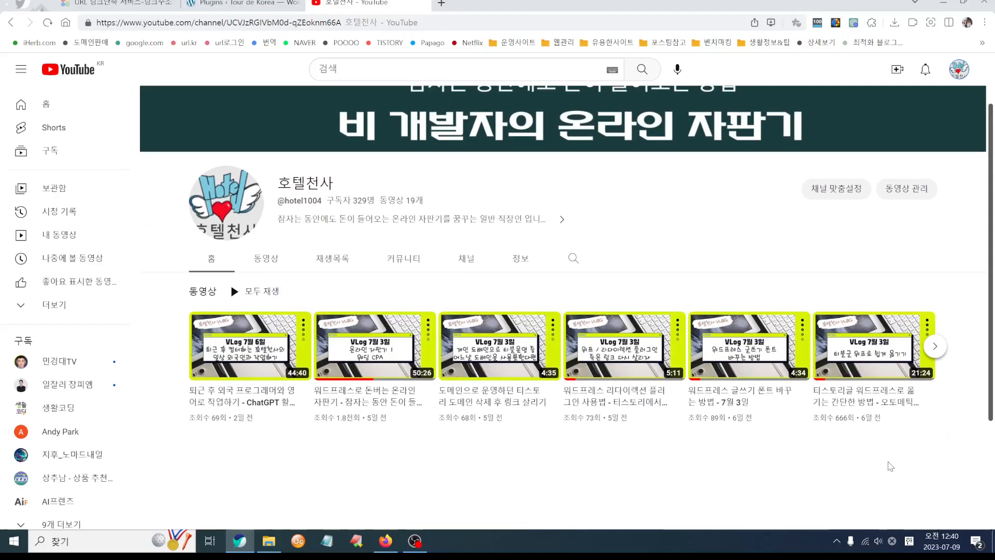
mouse_move(879, 422)
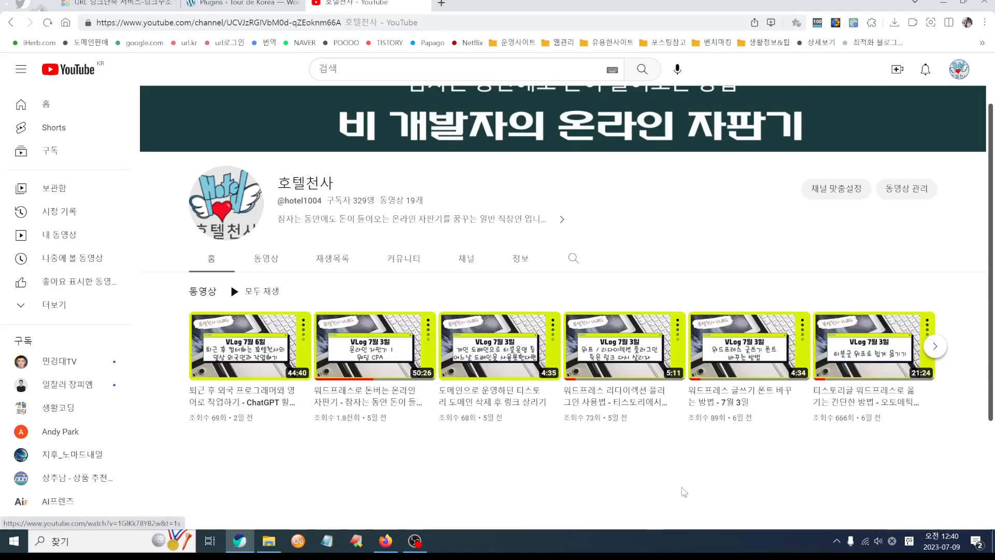
key("alt+Tab")
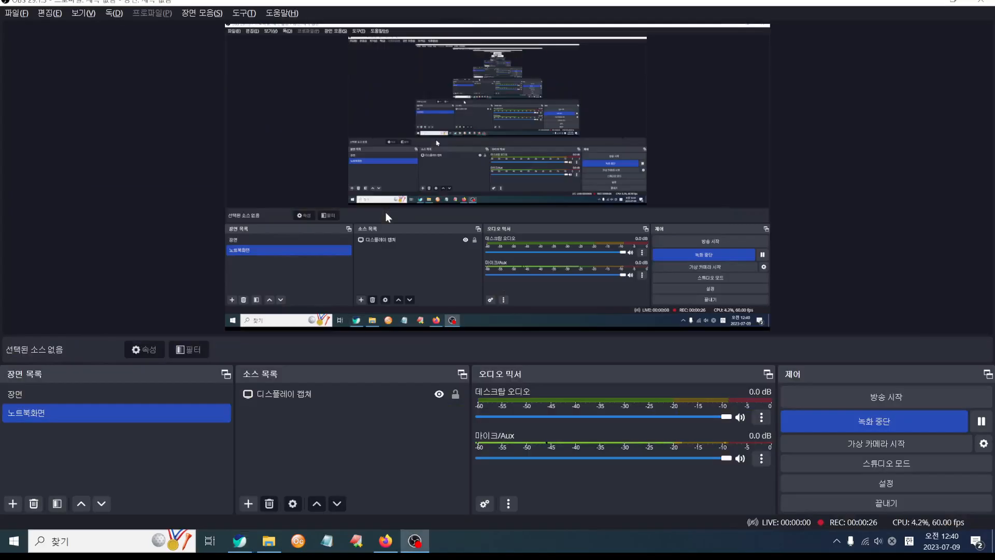
key("alt+Tab")
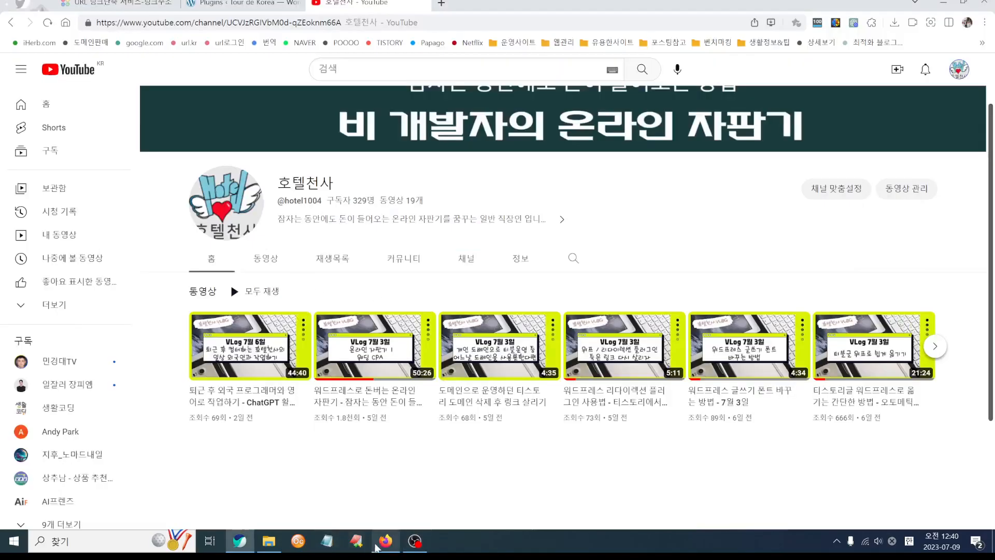
Step: Switch to Firefox, open the WordPress Automatic Plugin item page from the CodeCanyon downloads, and review its license purchase options
left_click(385, 540)
scroll(686, 429, "down", 8)
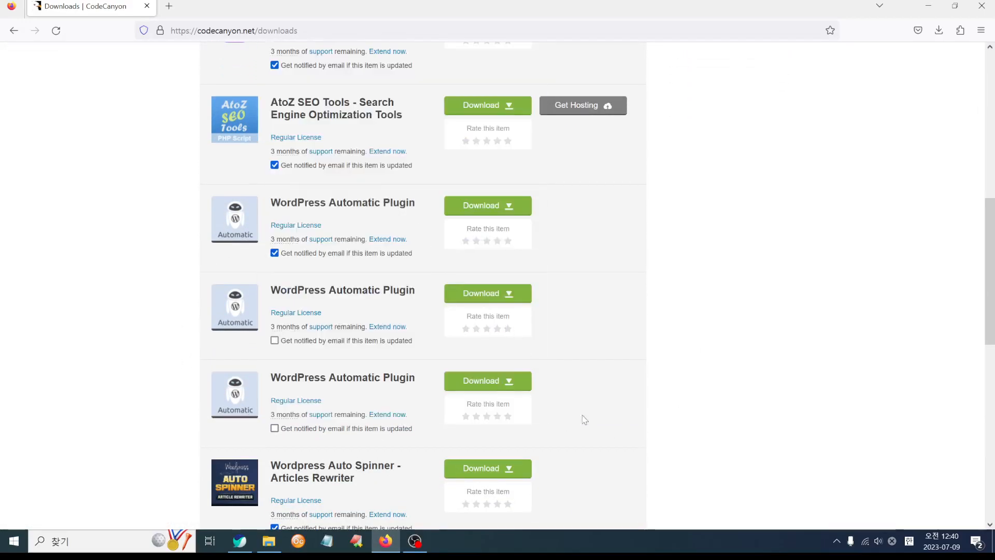
left_click(332, 203)
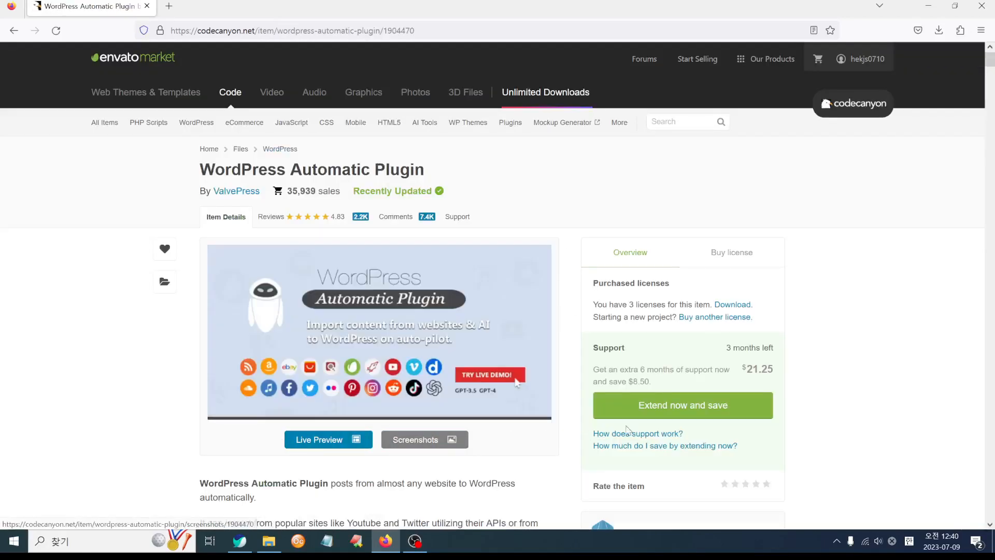
left_click(740, 267)
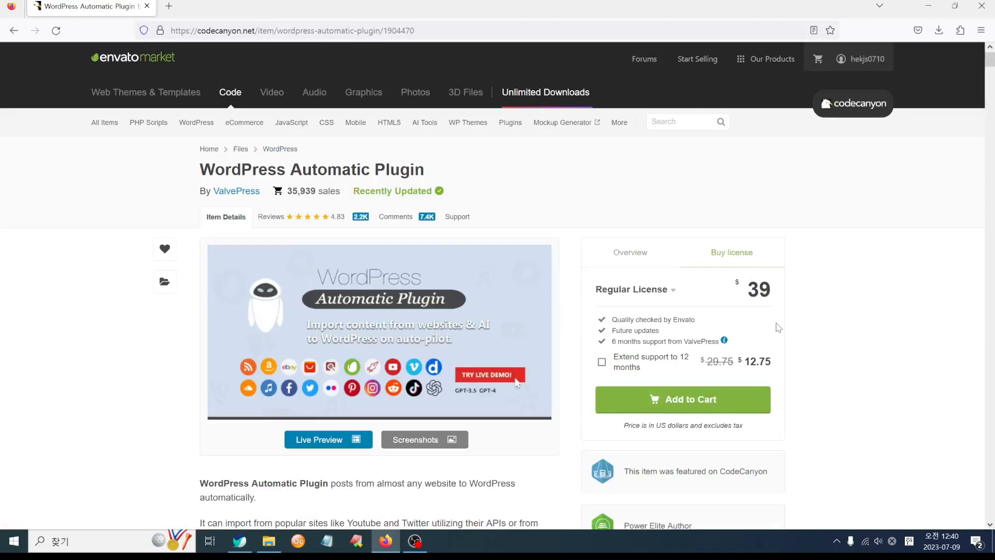
mouse_move(149, 122)
scroll(854, 331, "down", 1)
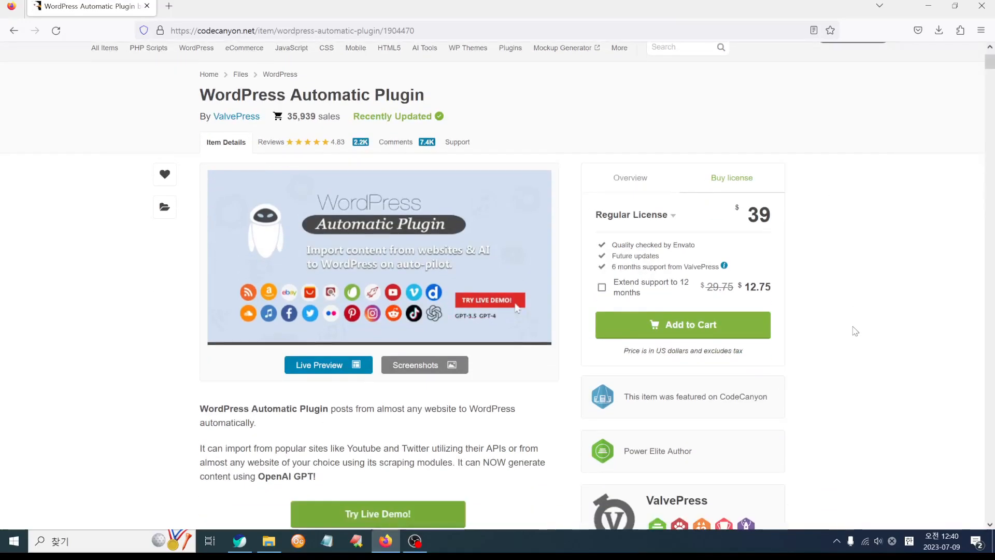
scroll(855, 331, "down", 1)
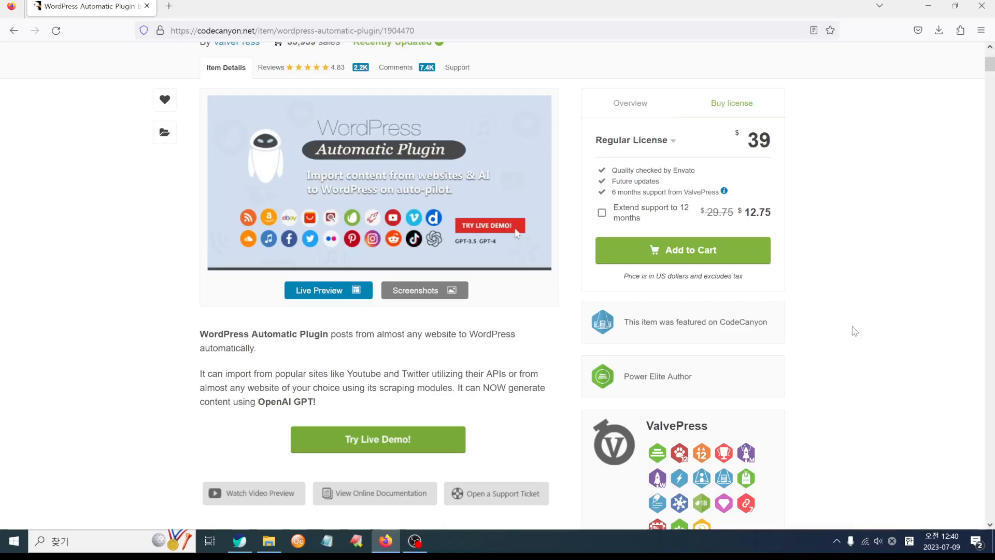
scroll(836, 339, "up", 2)
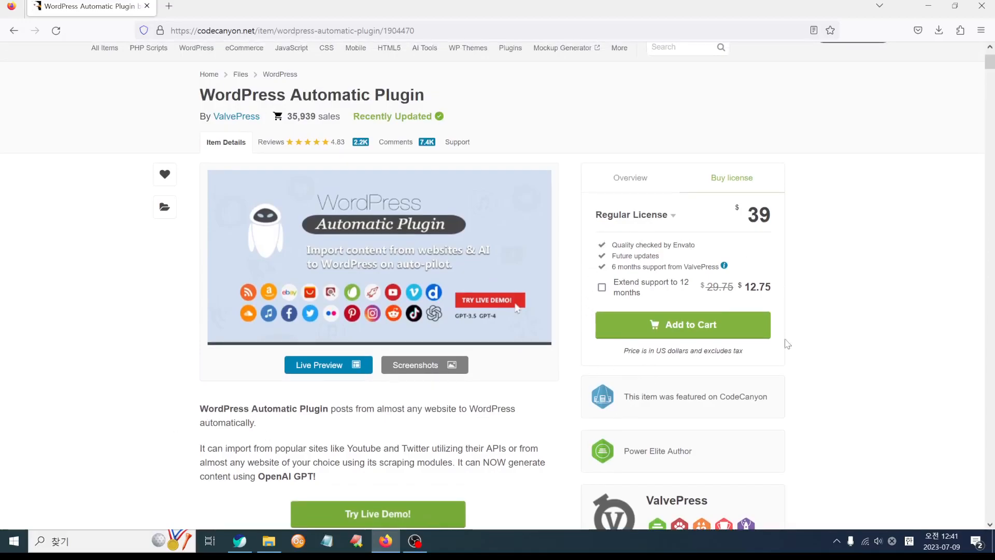
scroll(798, 375, "up", 2)
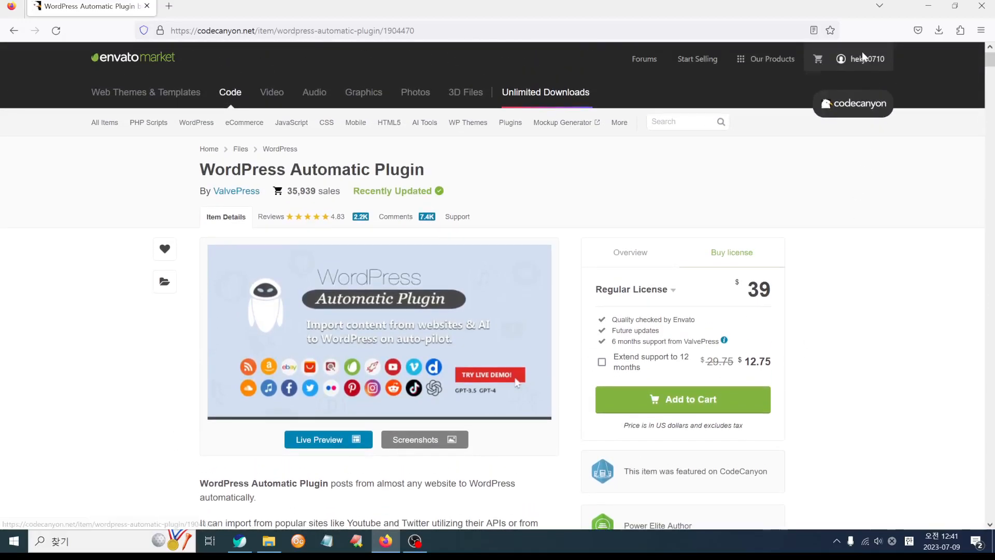
Step: Go to the account's CodeCanyon downloads and download all files and documentation for the first-listed WordPress Automatic Plugin
mouse_move(863, 58)
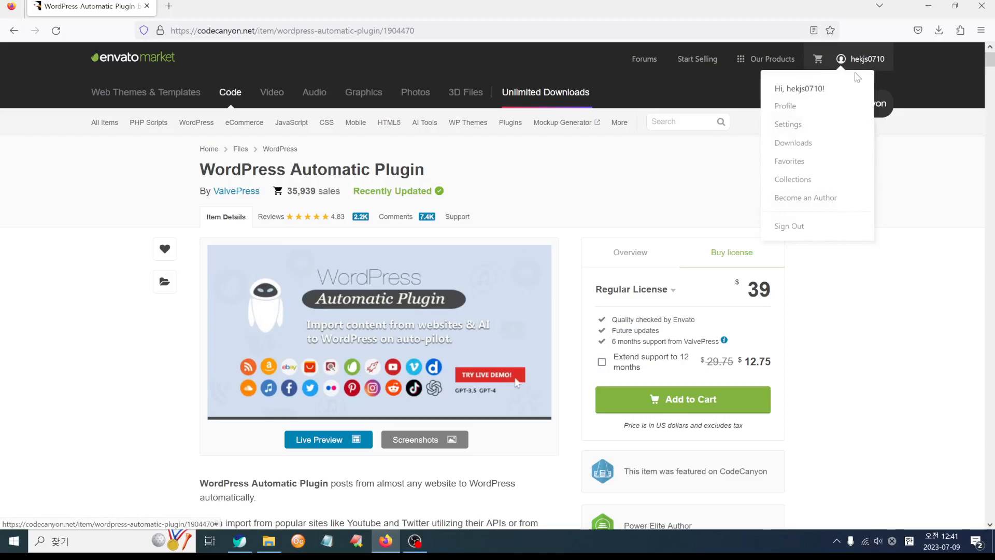
left_click(794, 147)
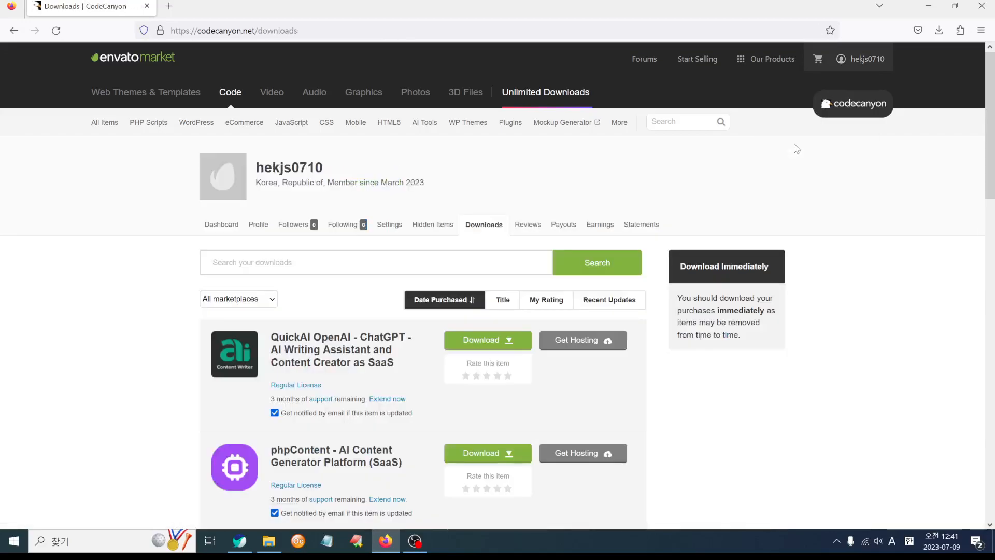
scroll(812, 265, "down", 3)
scroll(813, 265, "down", 3)
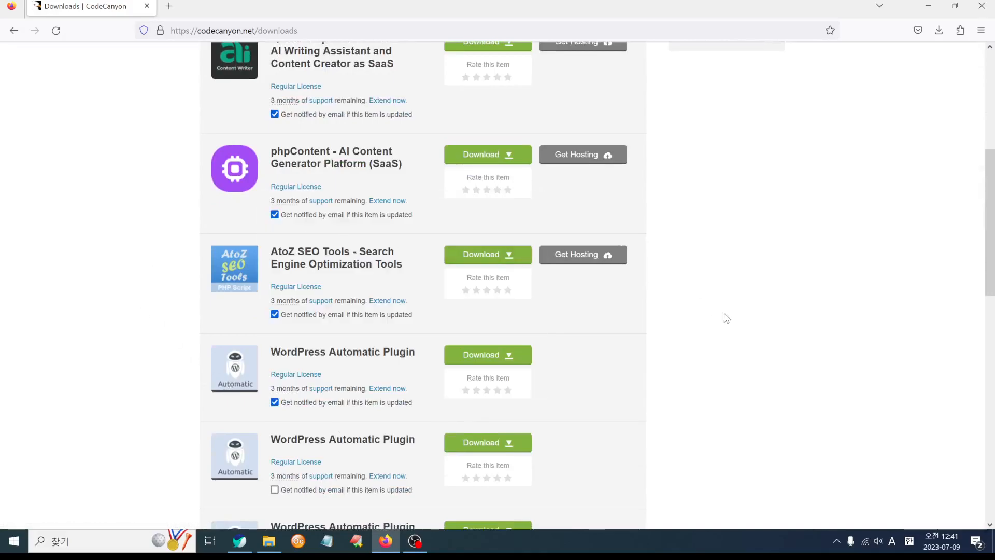
scroll(725, 352, "down", 2)
scroll(734, 386, "down", 1)
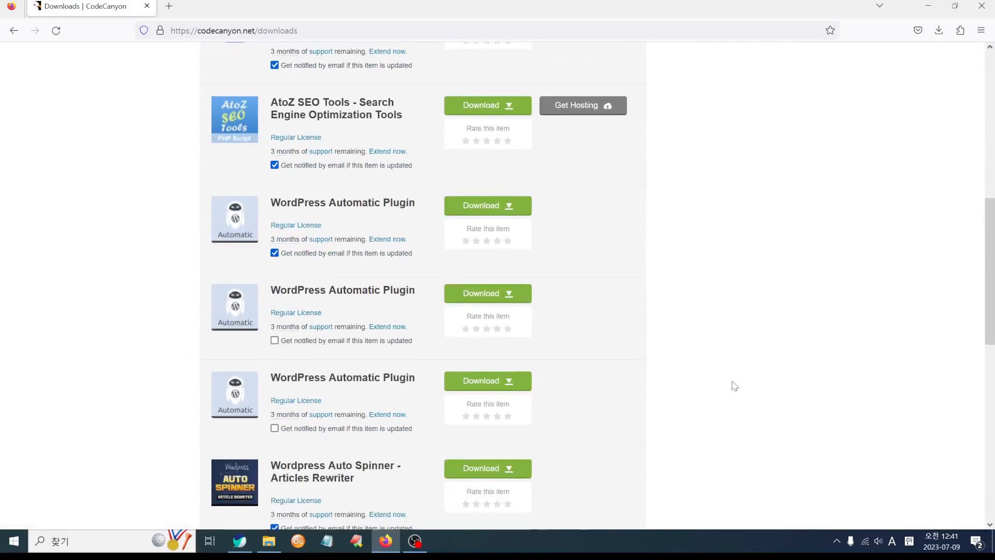
left_click(497, 210)
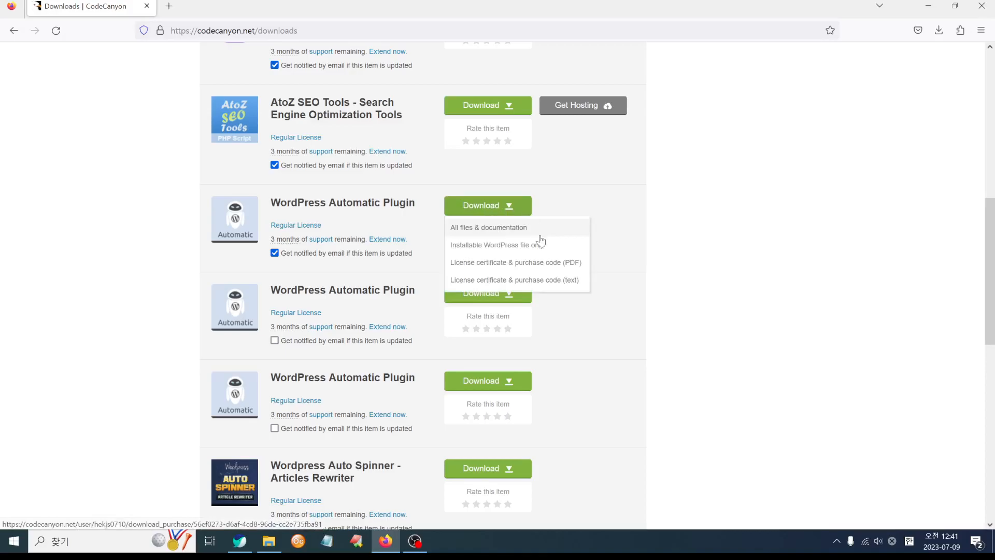
left_click(507, 235)
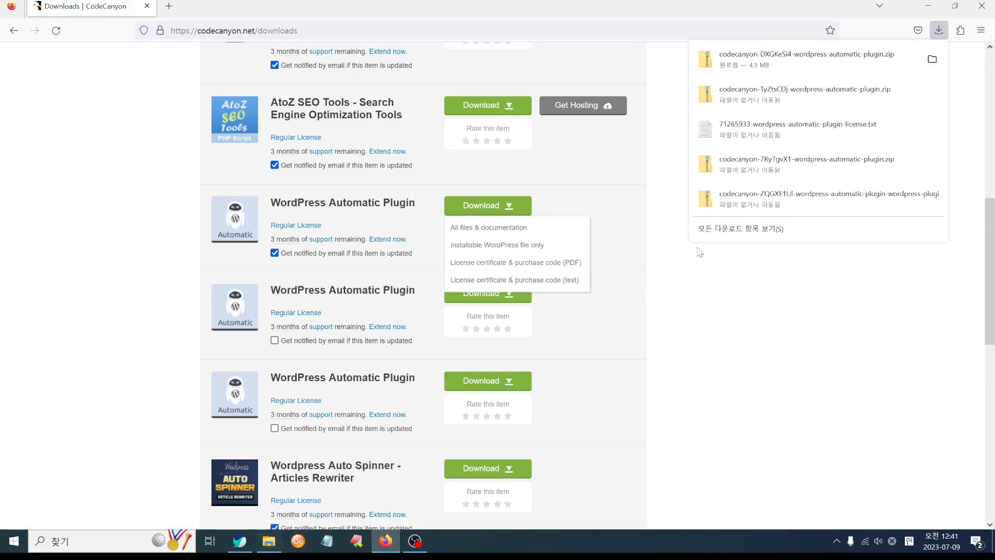
Step: Show the downloaded plugin archive in its folder and extract it with 7-Zip into a folder named after the archive
left_click(932, 59)
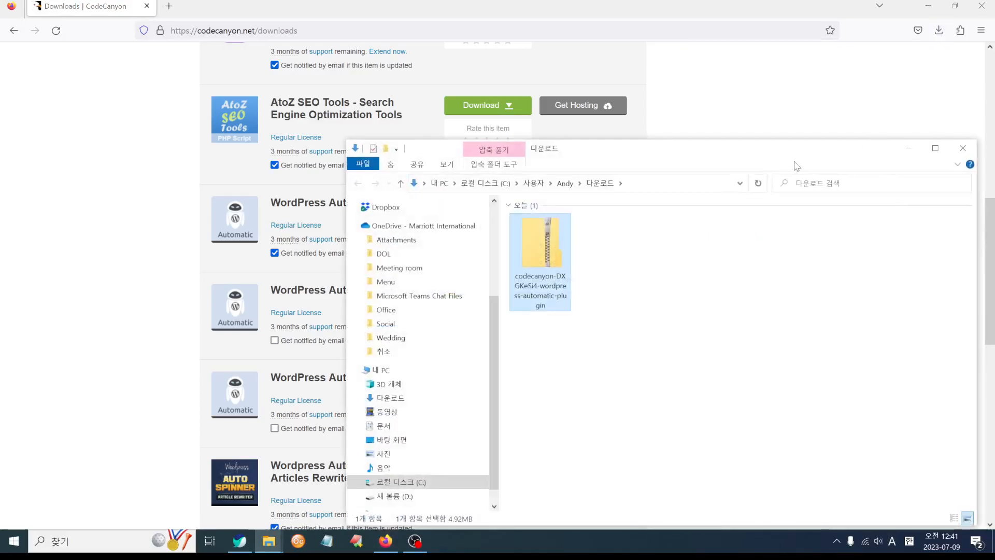
double_click(795, 153)
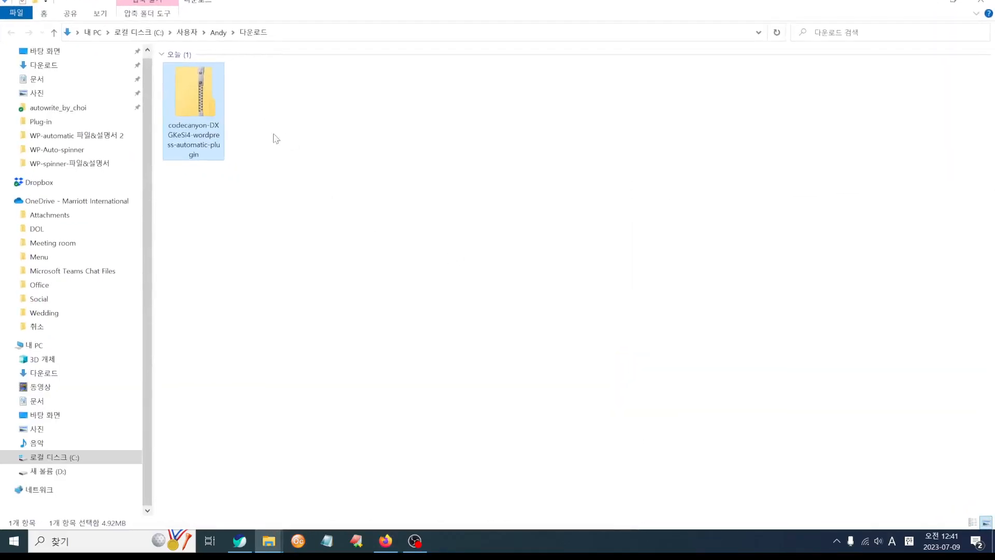
right_click(199, 138)
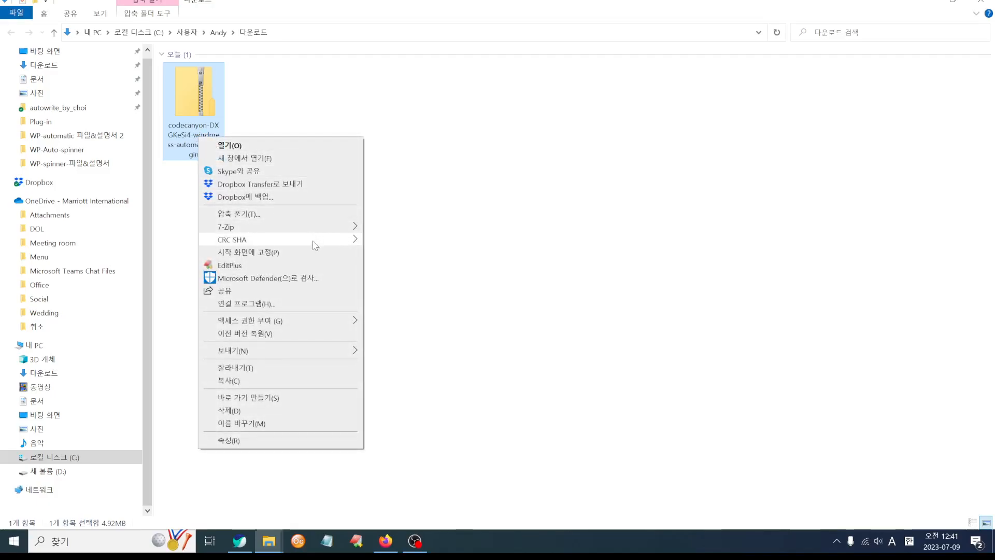
mouse_move(316, 228)
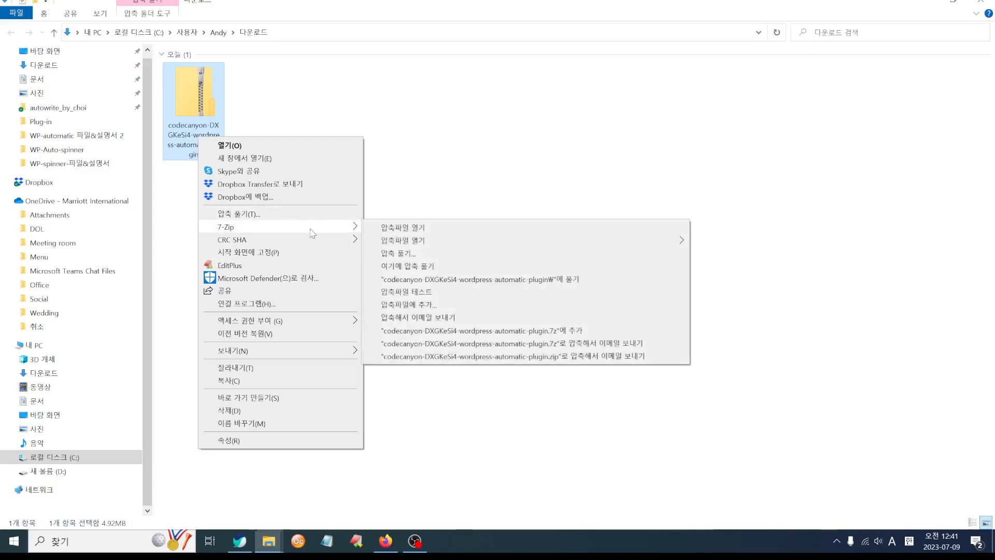
left_click(498, 280)
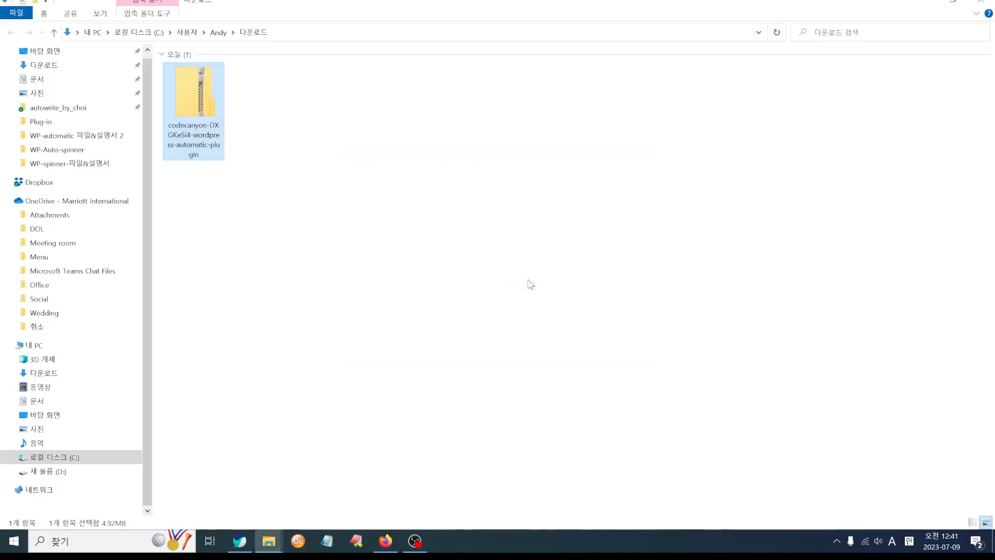
Step: Open the extracted folder, widen its name column, and enter the codecanyon-1904470-wordpress-automatic-plugin subfolder
double_click(264, 122)
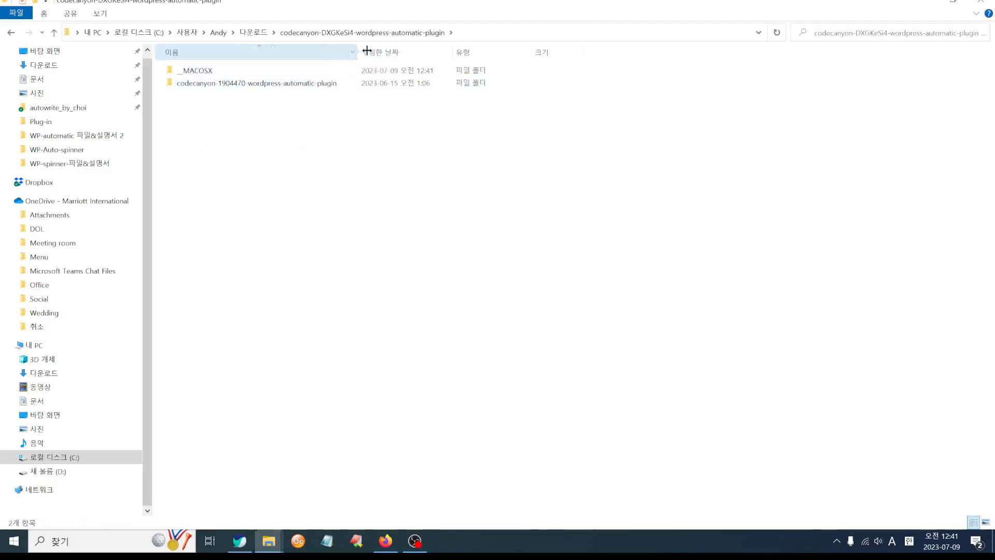
left_click_drag(341, 52, 455, 52)
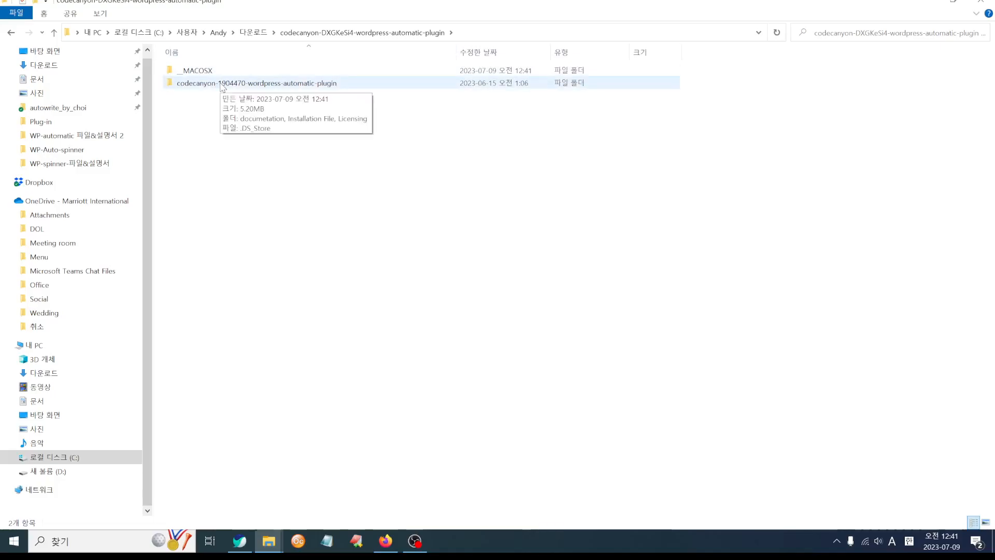
double_click(222, 84)
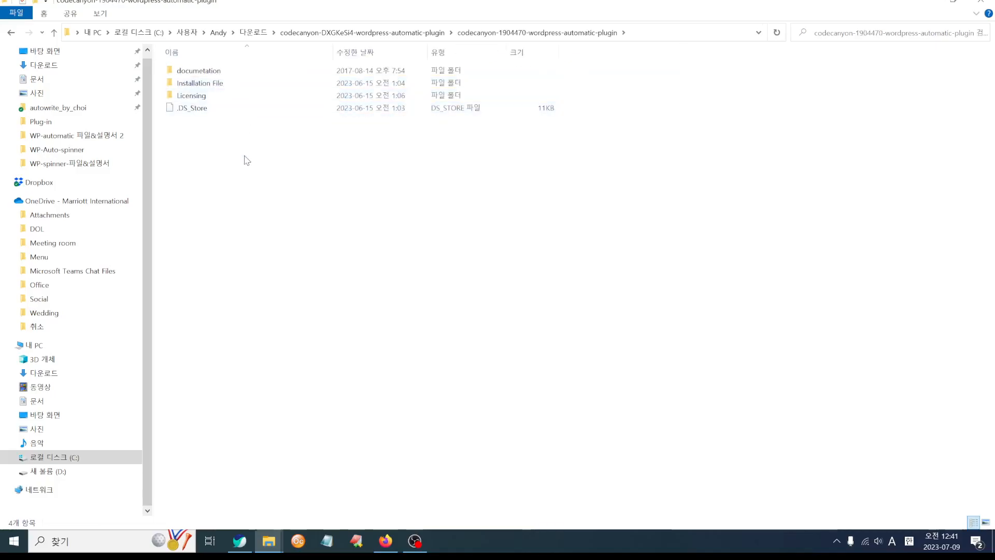
Step: Read the README_License text file in the Licensing folder and close it
double_click(203, 96)
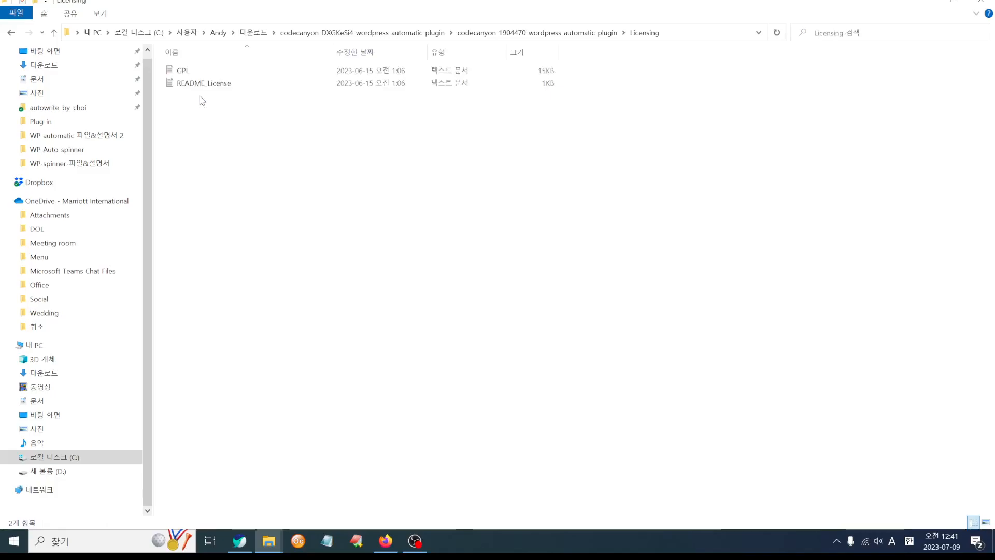
double_click(207, 83)
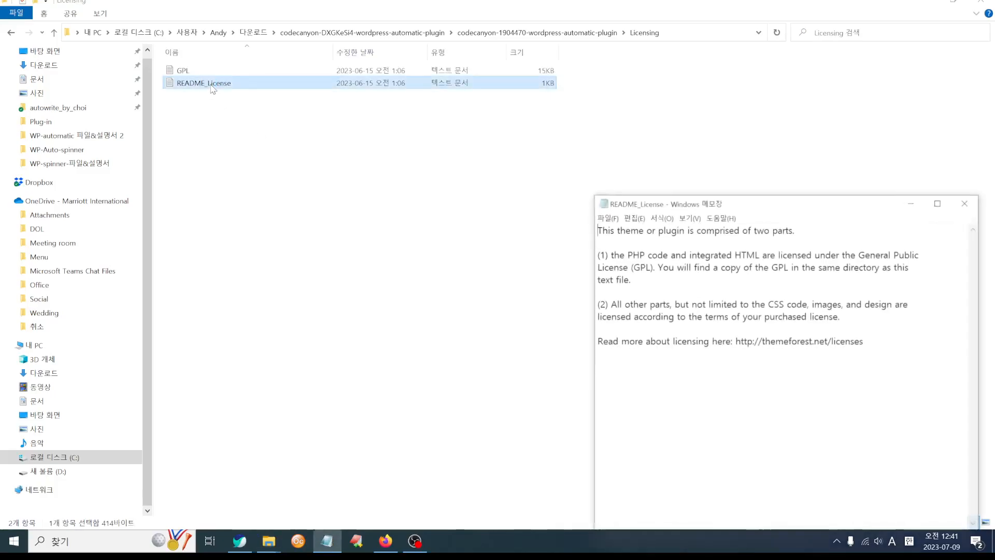
left_click_drag(850, 207, 677, 152)
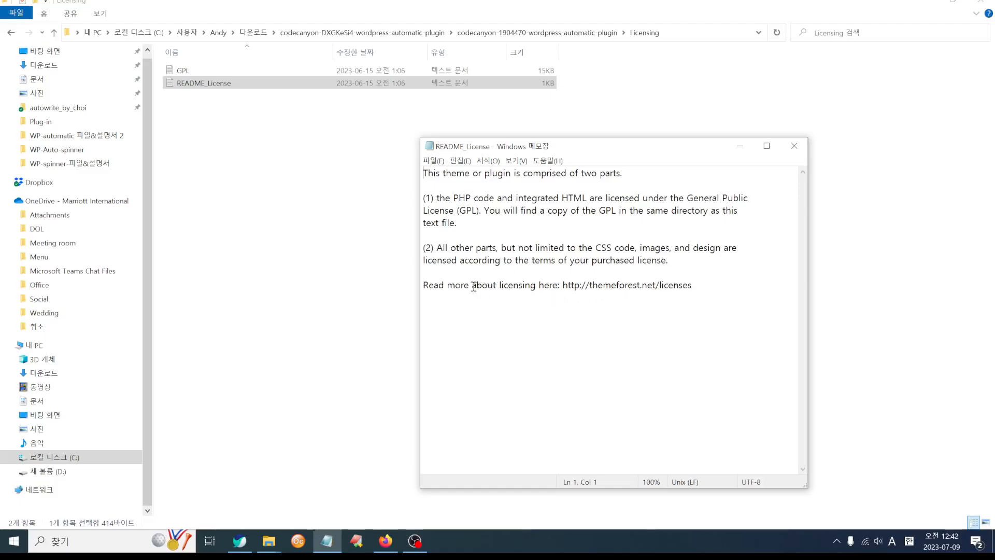
left_click(794, 146)
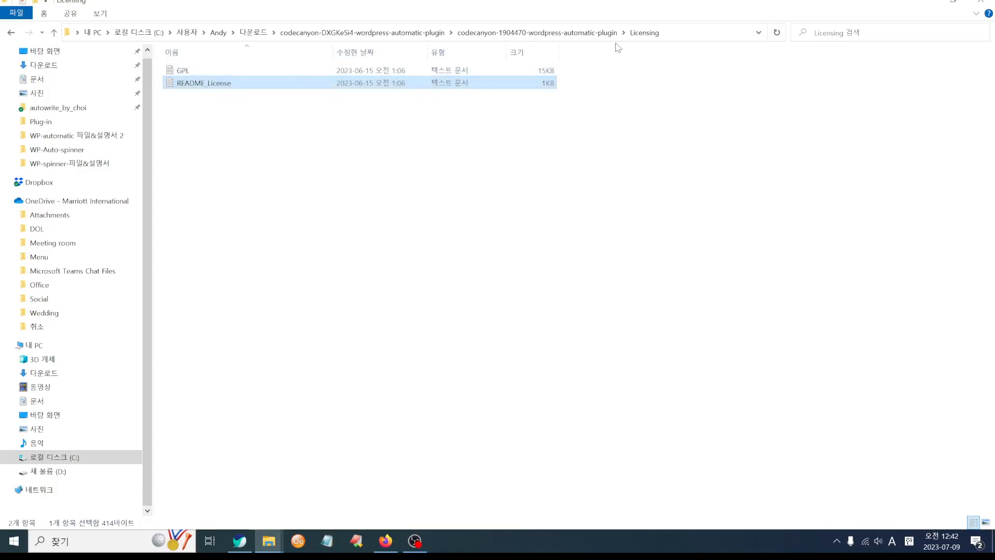
Step: Return to the plugin's subfolder, open the Installation File folder, and select the wp-automatic-v3.72.0 archive
left_click(397, 36)
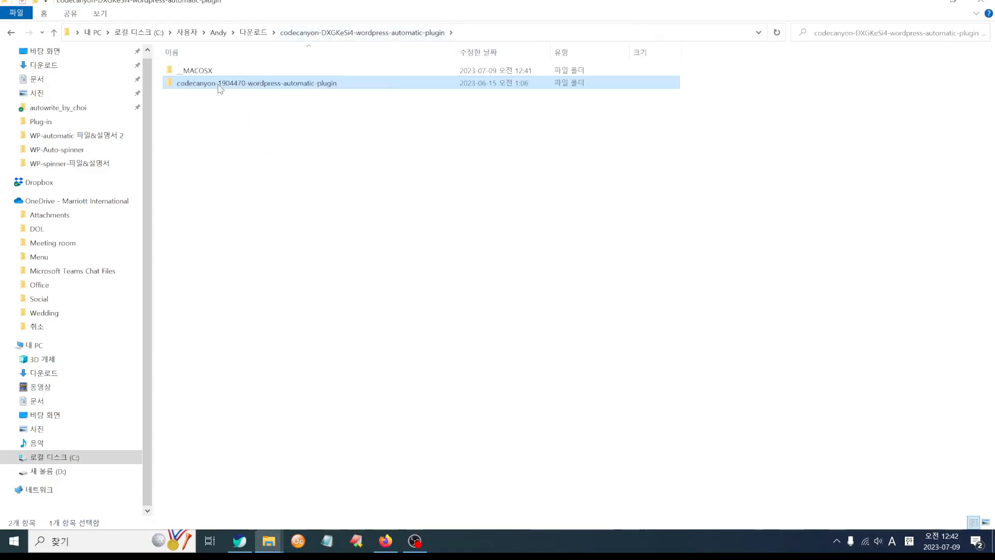
double_click(314, 85)
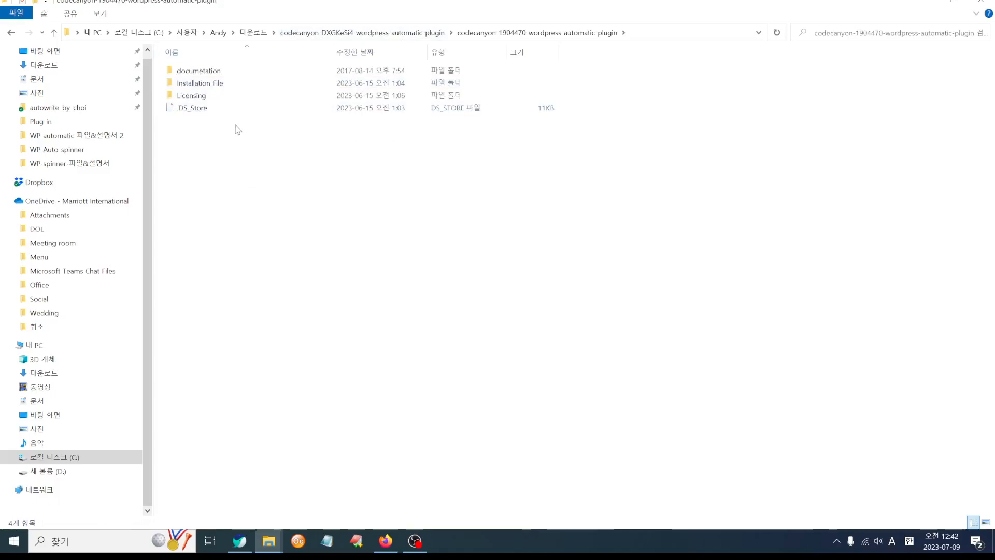
double_click(217, 84)
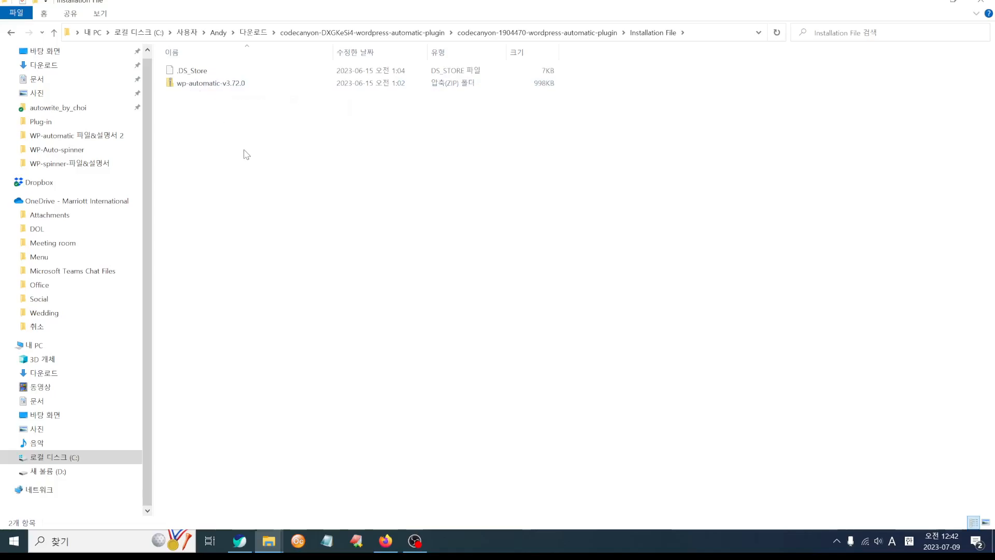
left_click(217, 83)
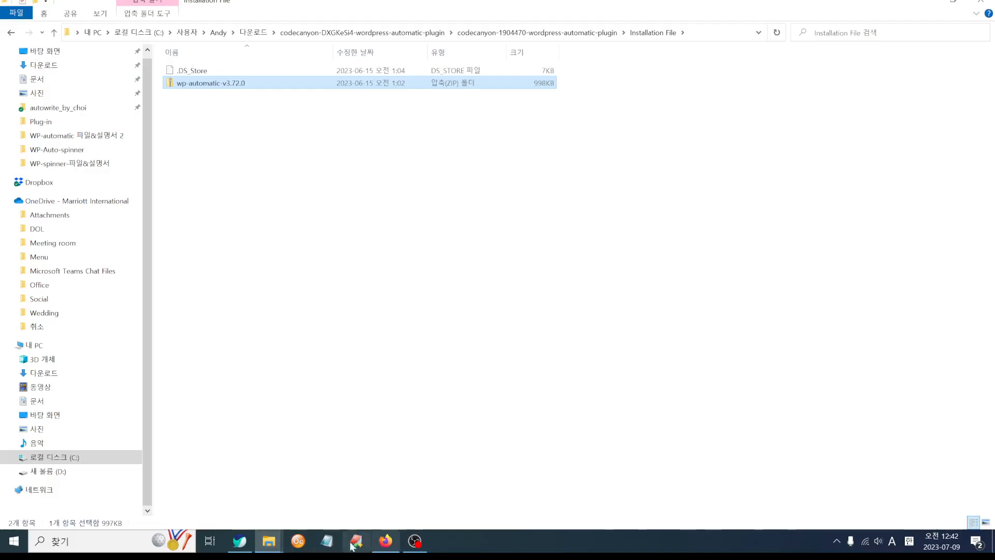
Step: Switch to the other browser and bring up the Tour de Korea site's WordPress Plugins page
left_click(238, 542)
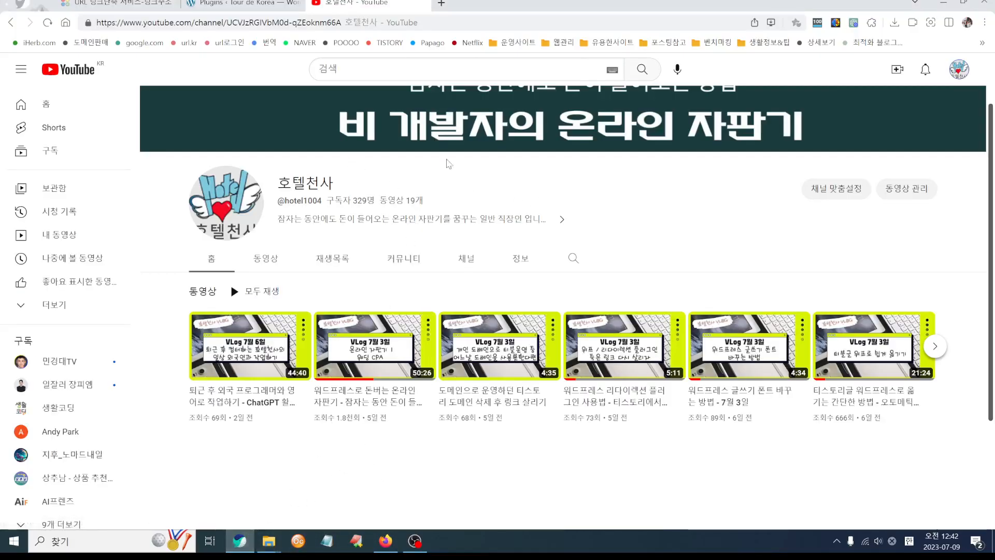
left_click(215, 5)
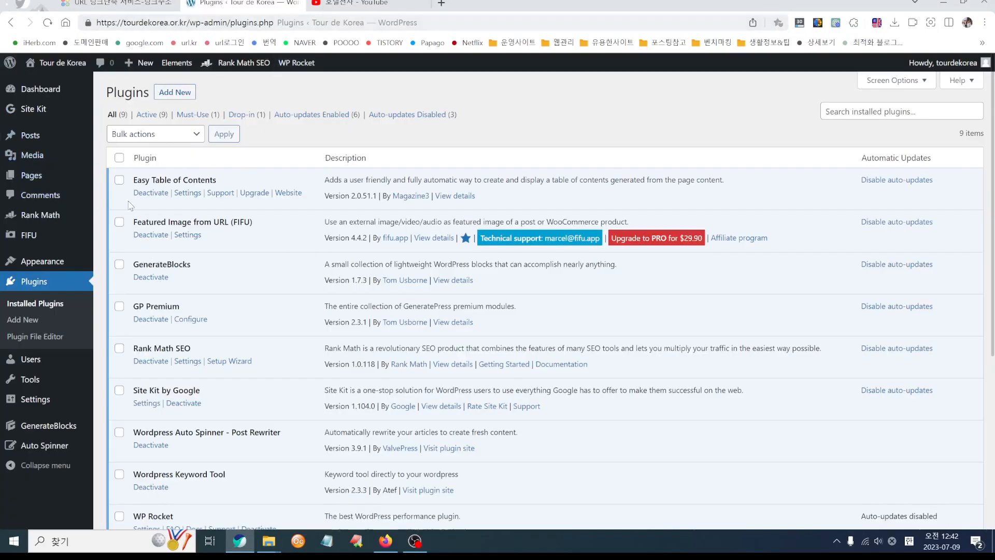
Step: Visit the site's dashboard home, return to the installed plugins list, and look through it
mouse_move(78, 138)
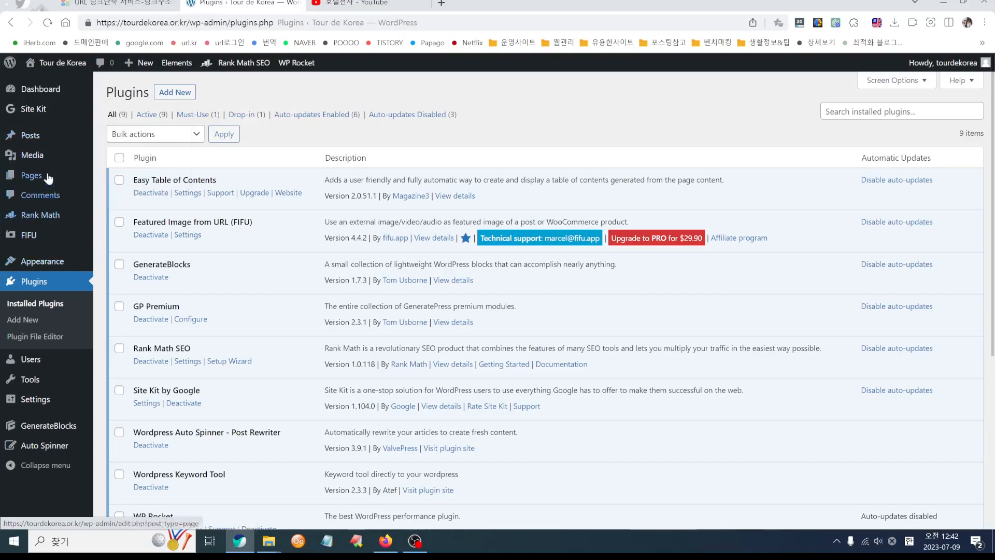
left_click(42, 94)
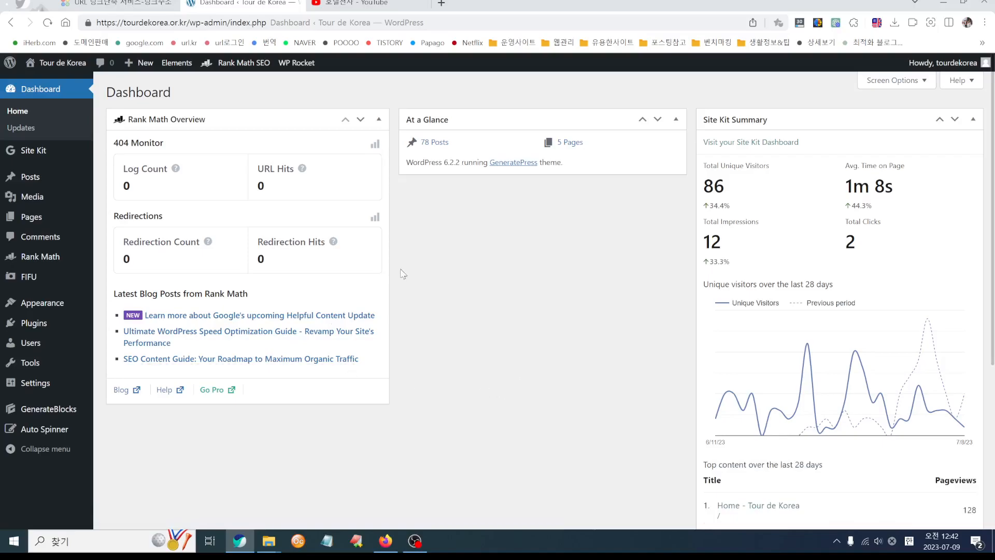
mouse_move(47, 343)
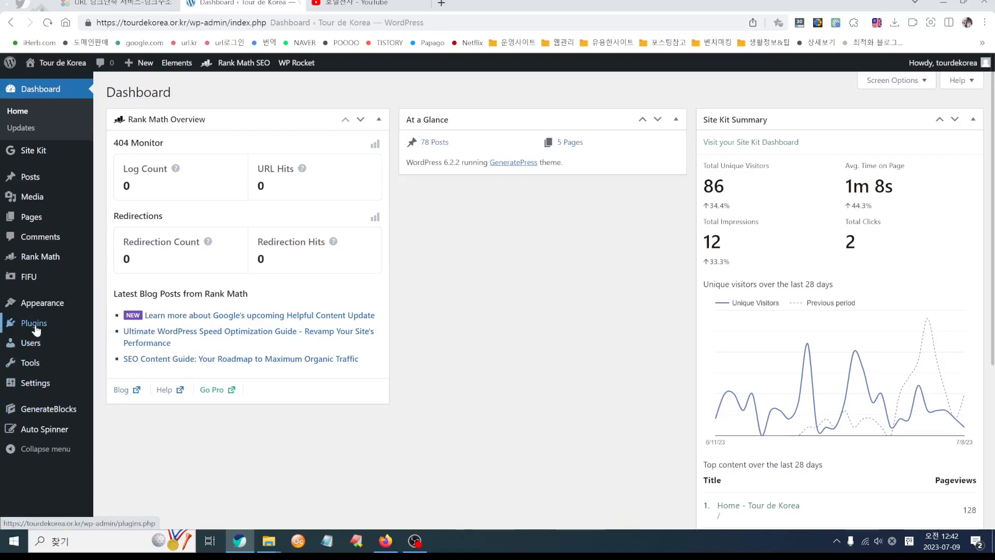
left_click(35, 328)
scroll(363, 356, "down", 3)
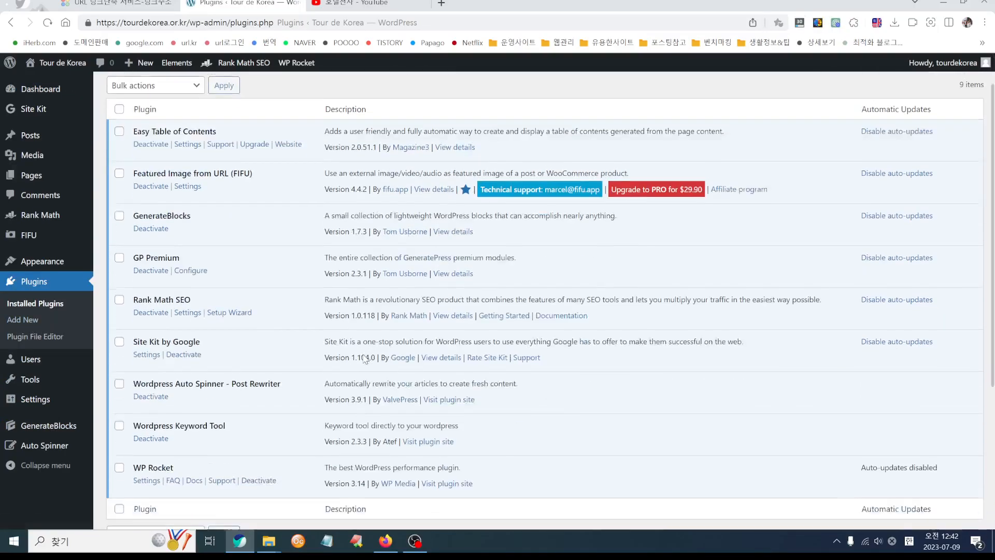
scroll(365, 358, "up", 3)
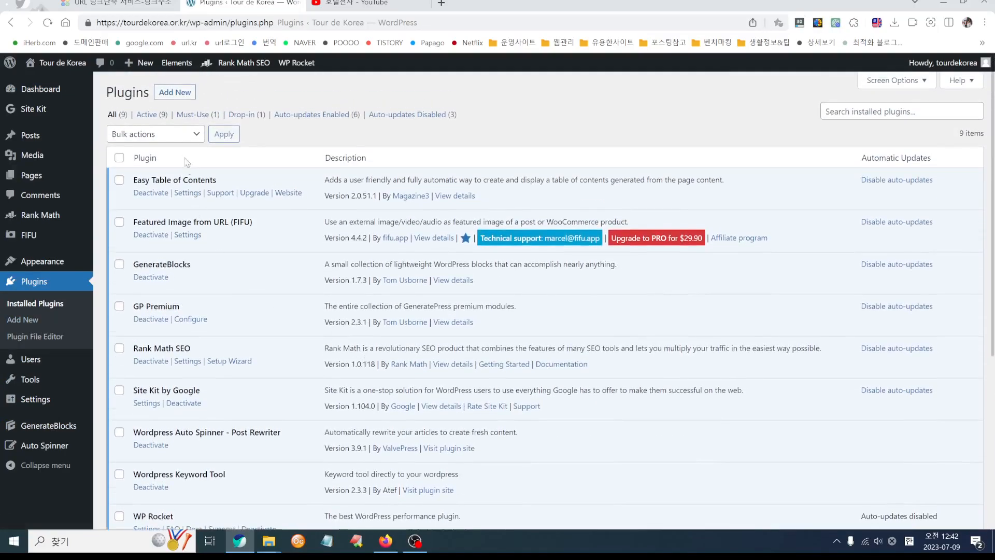
Step: Start adding a plugin by file upload, browse to the Downloads folder, and move the file chooser clear of the upload form
left_click(176, 93)
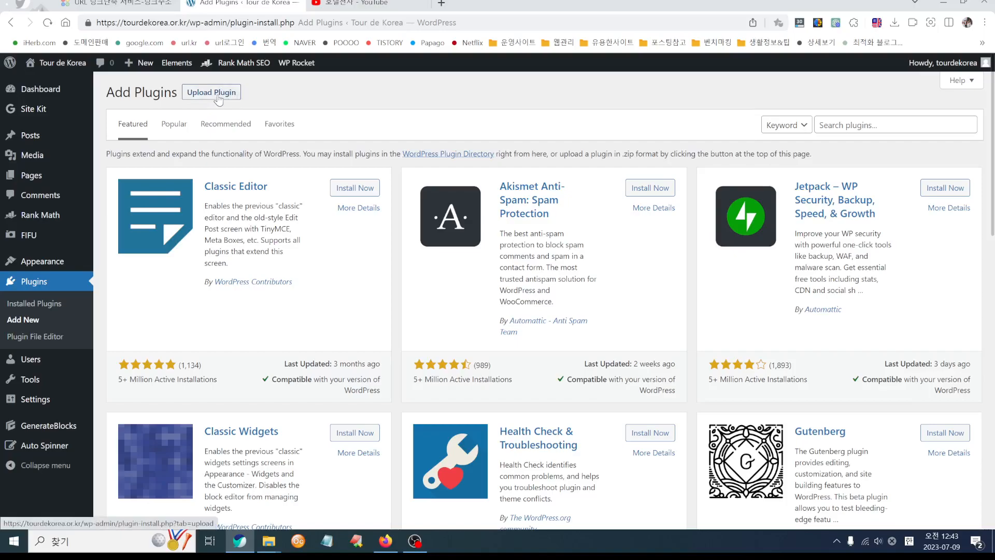
left_click(218, 96)
left_click(474, 200)
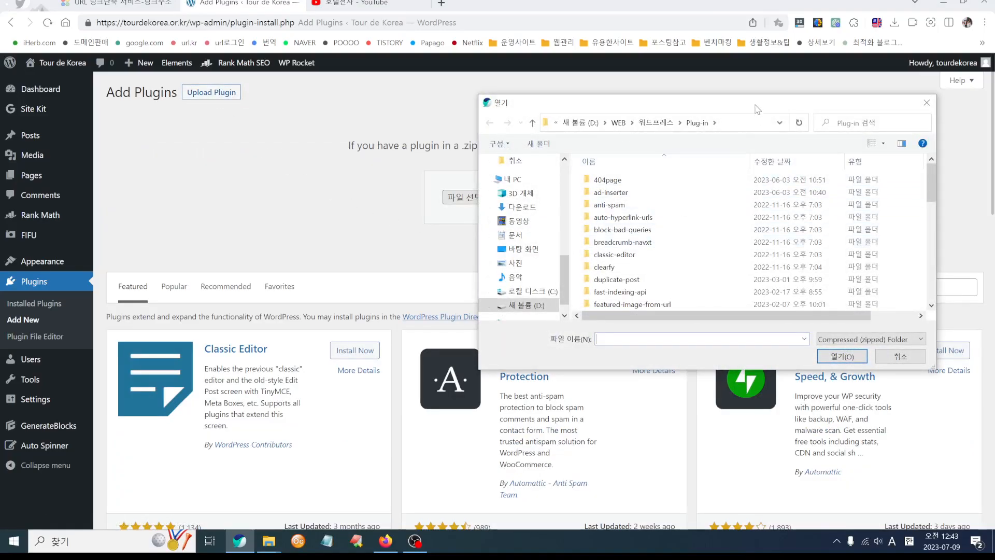
left_click_drag(756, 104, 689, 98)
left_click(455, 199)
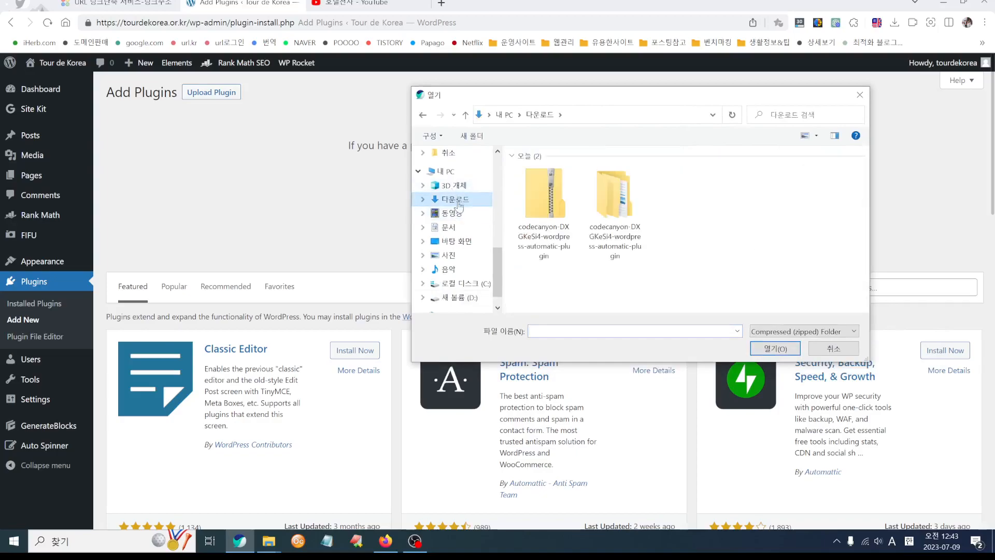
left_click_drag(630, 100, 540, 233)
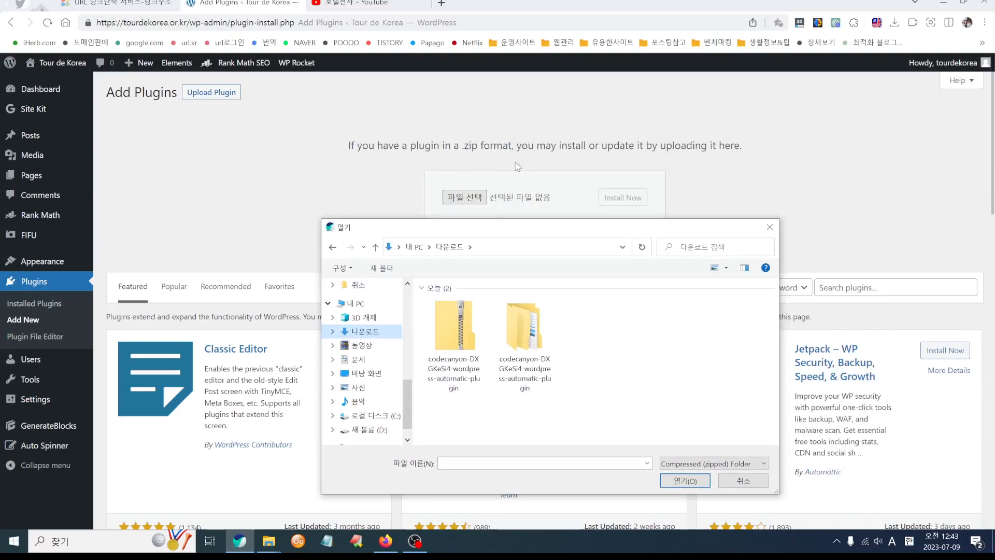
left_click_drag(507, 236, 508, 164)
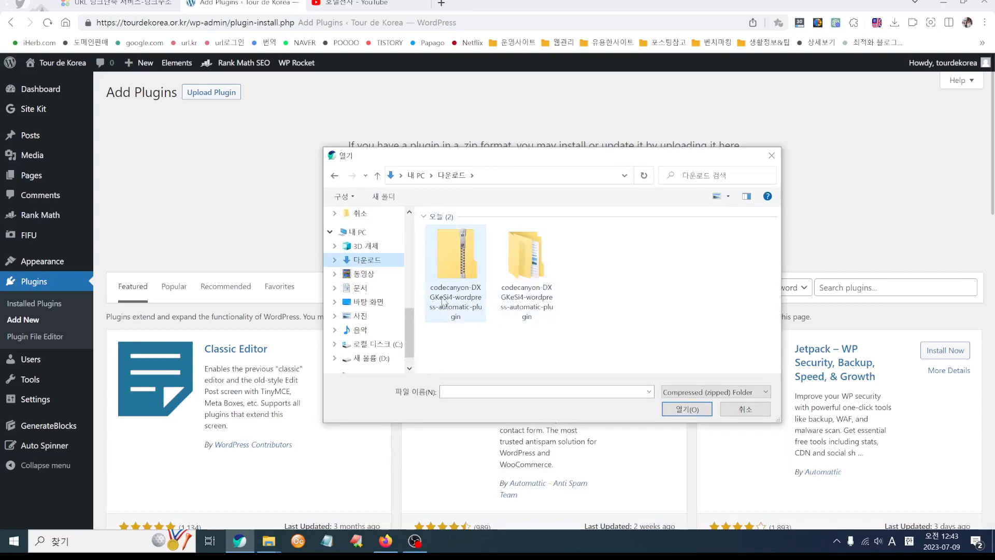
Step: Choose the wp-automatic-v3.72.0 archive from the Installation File folder inside codecanyon-1904470-wordpress-automatic-plugin for upload
left_click(534, 294)
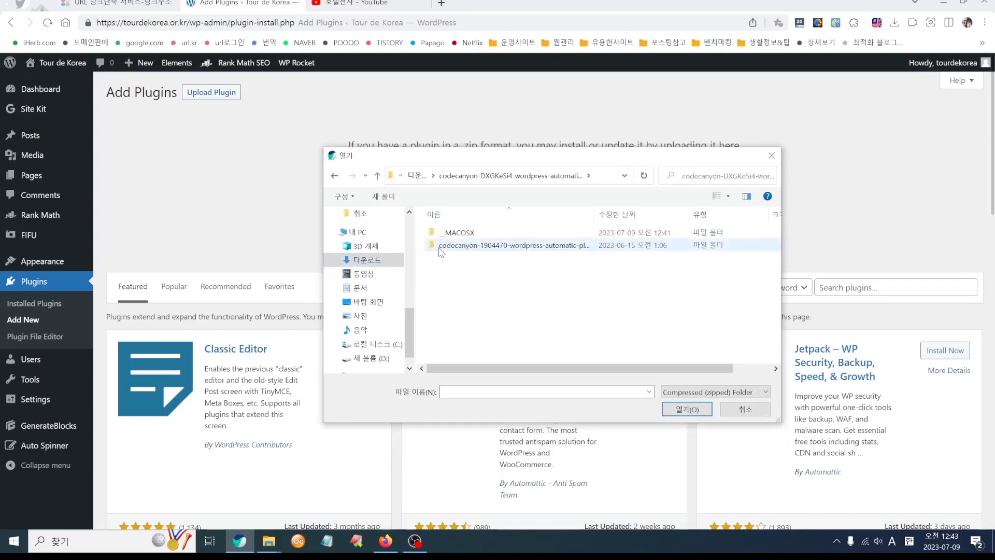
double_click(489, 247)
double_click(469, 247)
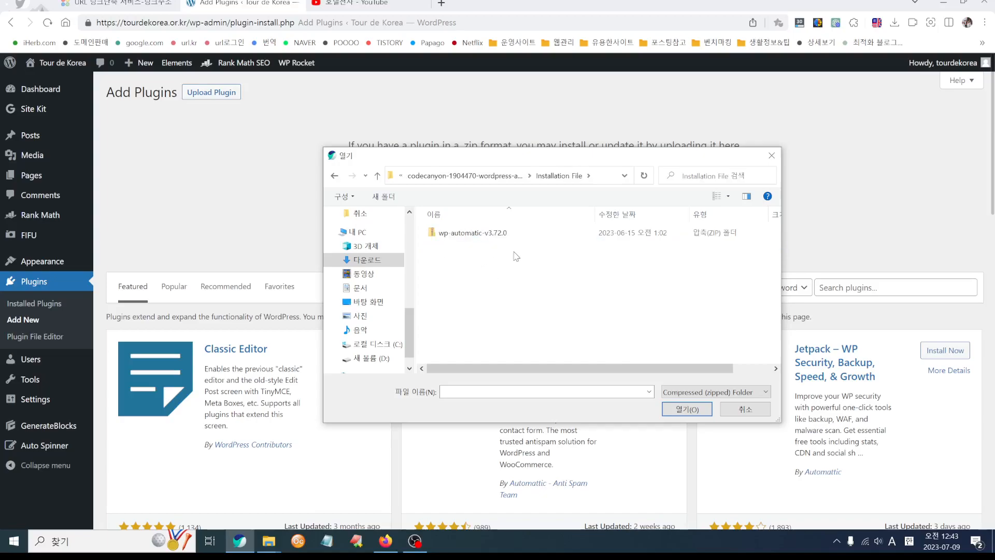
left_click(480, 237)
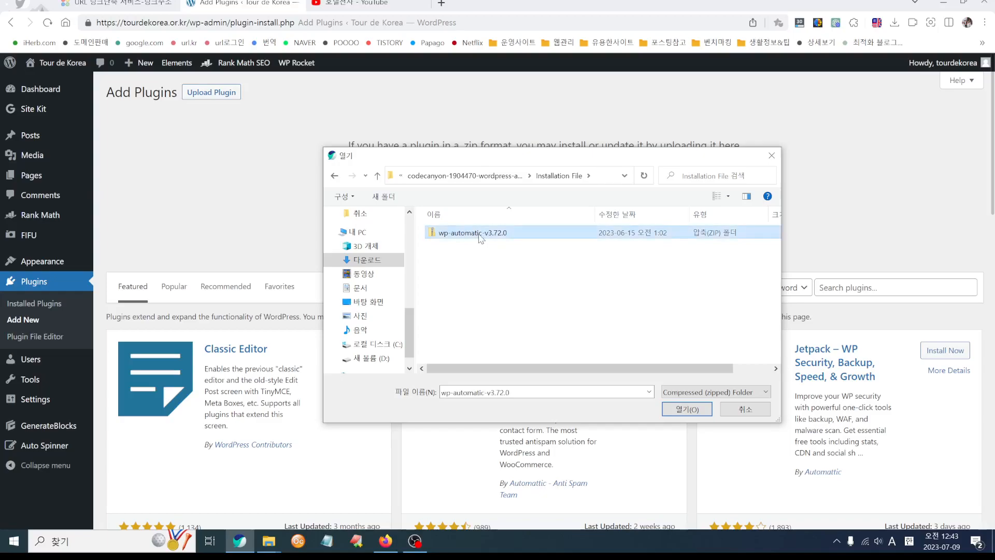
left_click(687, 409)
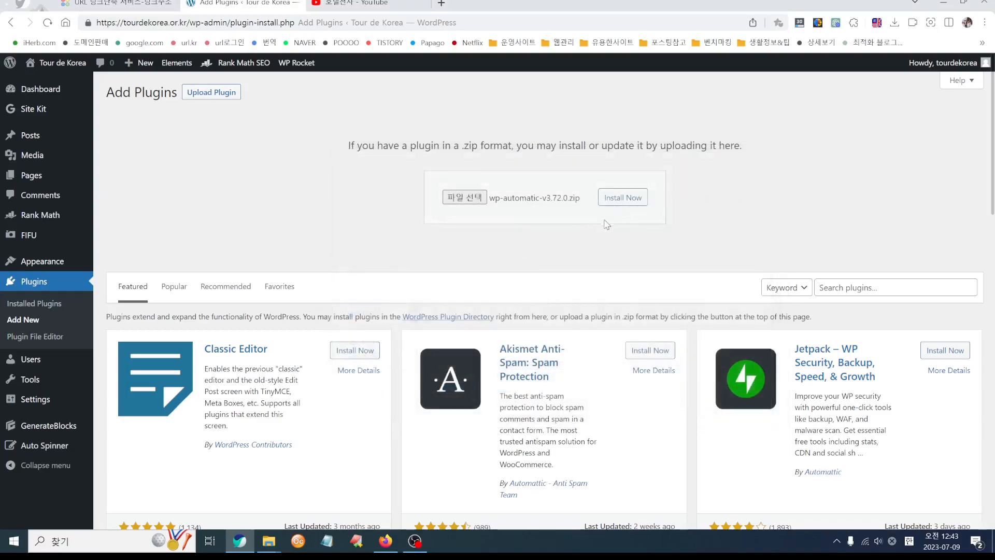
Step: Install the uploaded wp-automatic-v3.72.0.zip plugin and activate it
left_click(622, 202)
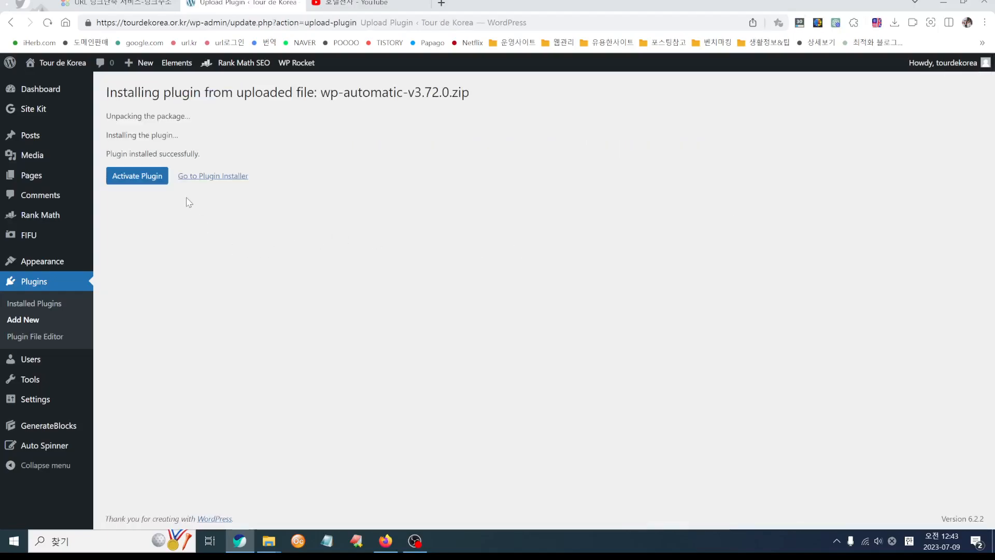
left_click_drag(108, 157, 224, 160)
left_click(284, 156)
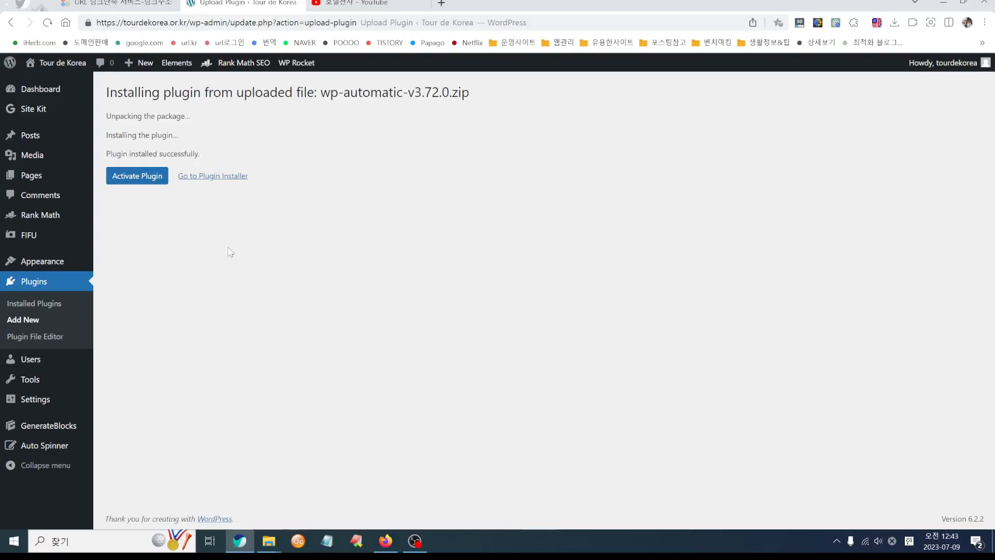
left_click(138, 178)
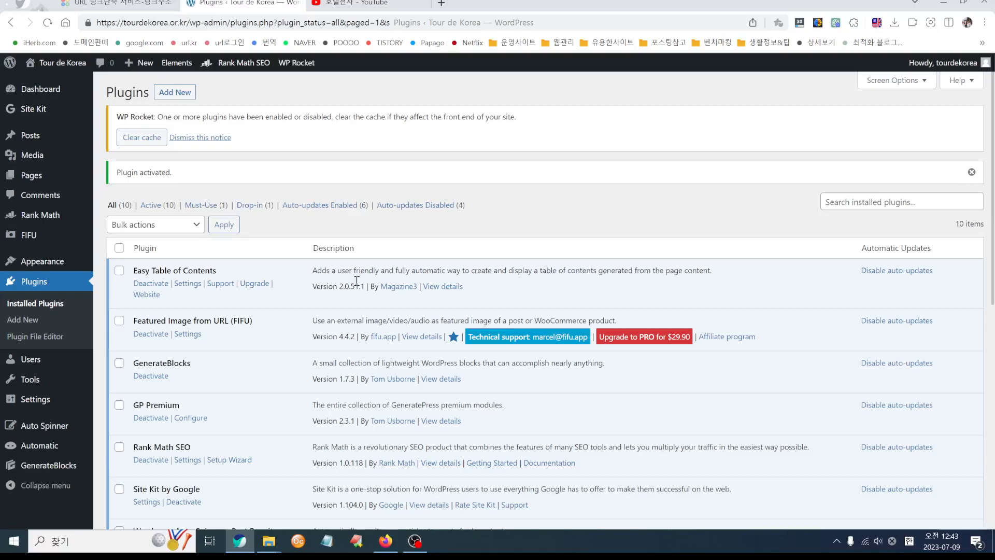
Step: Check the WordPress Automatic Plugin for updates from the installed plugins list and read the result notice
scroll(356, 281, "down", 5)
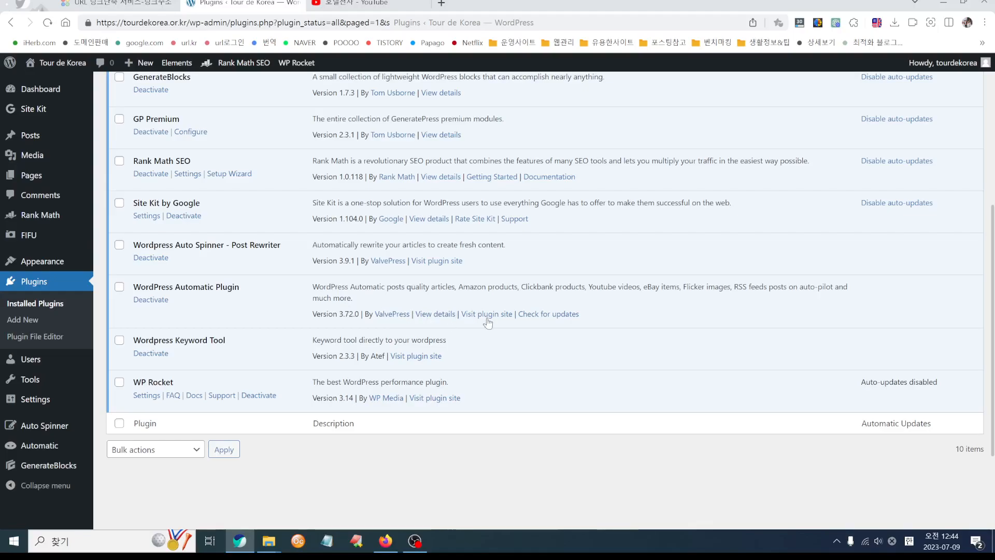
left_click(555, 322)
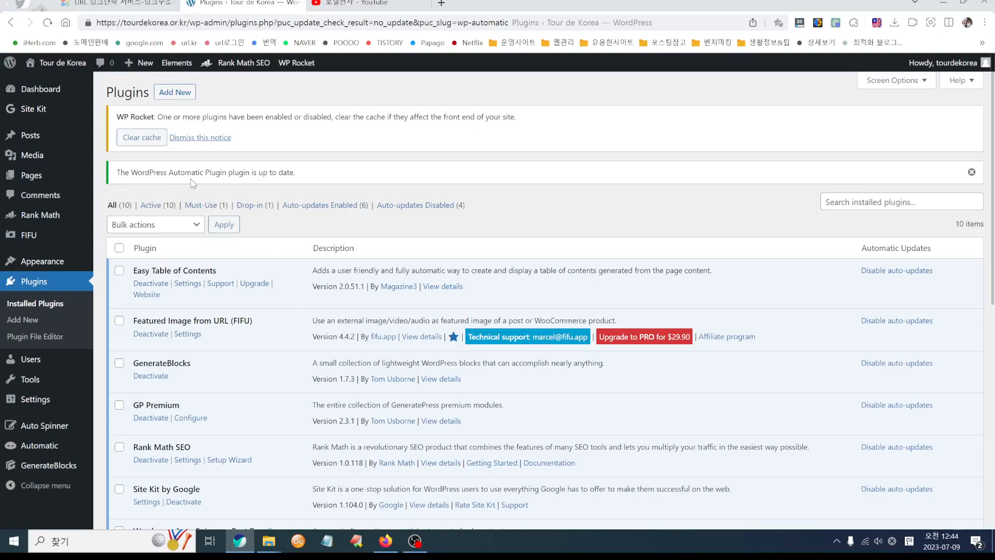
left_click_drag(299, 176, 116, 176)
left_click(468, 295)
Step: Open the Automatic plugin's list of all campaigns
scroll(393, 363, "down", 3)
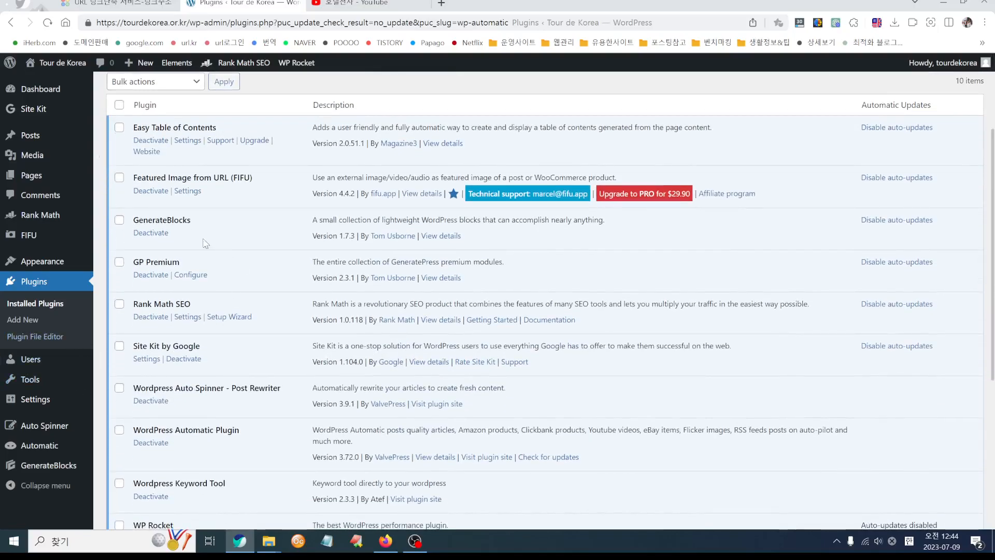
mouse_move(24, 445)
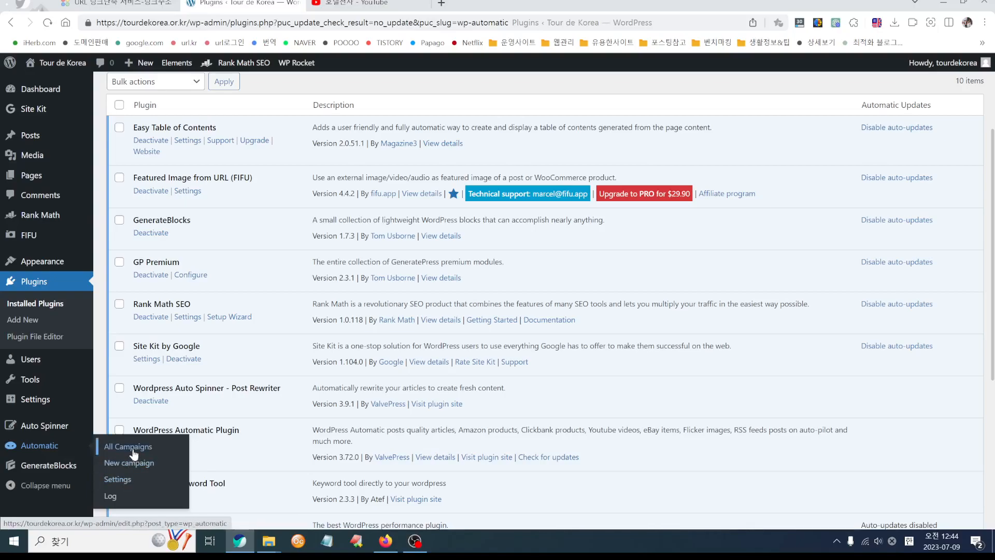
left_click(43, 453)
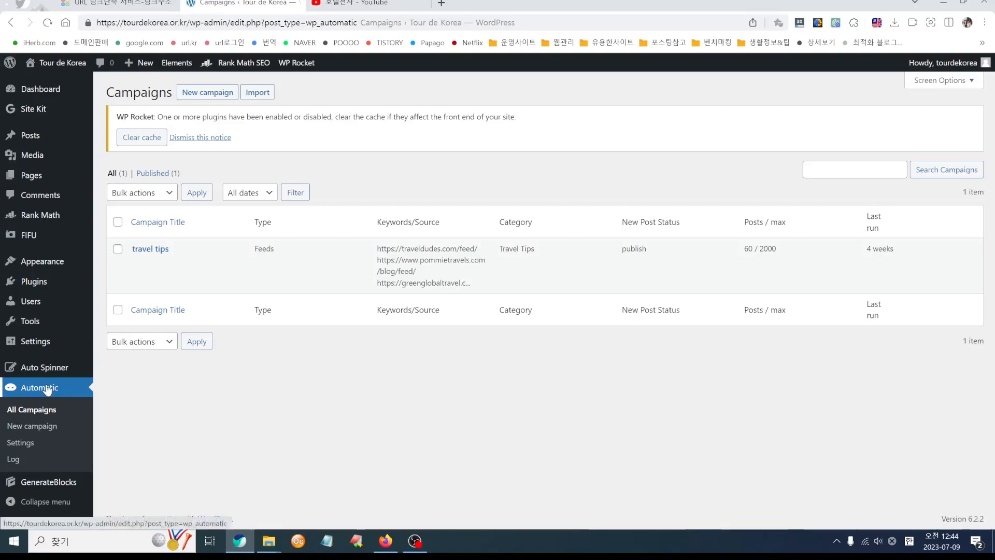
Step: Visit the Tour de Korea home page and examine its featured and latest articles down to the footer
left_click(62, 65)
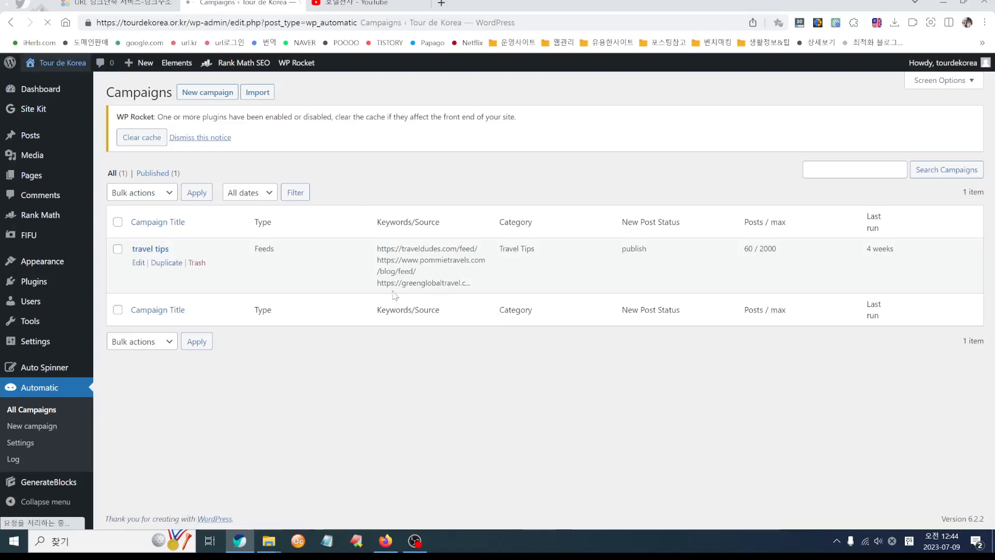
scroll(665, 332, "down", 8)
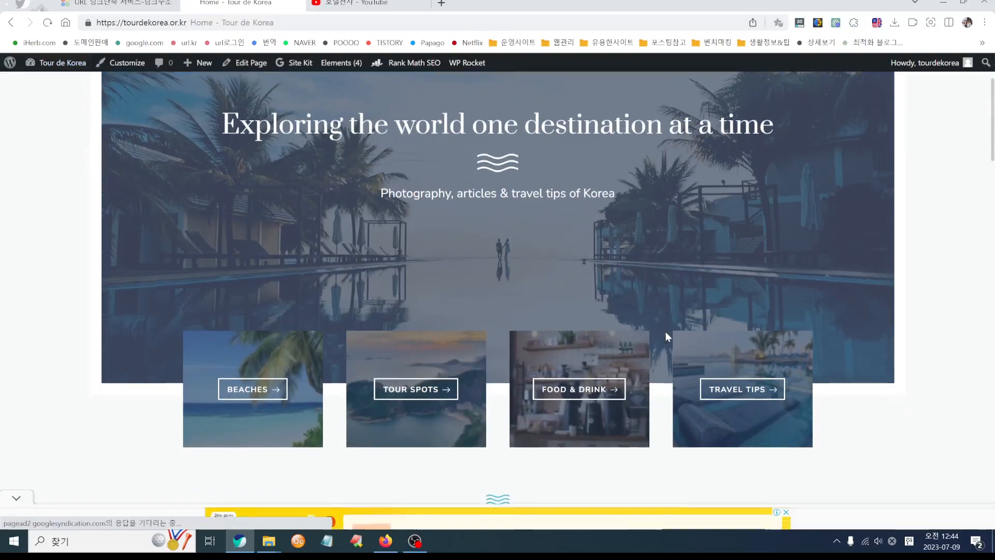
scroll(666, 337, "down", 7)
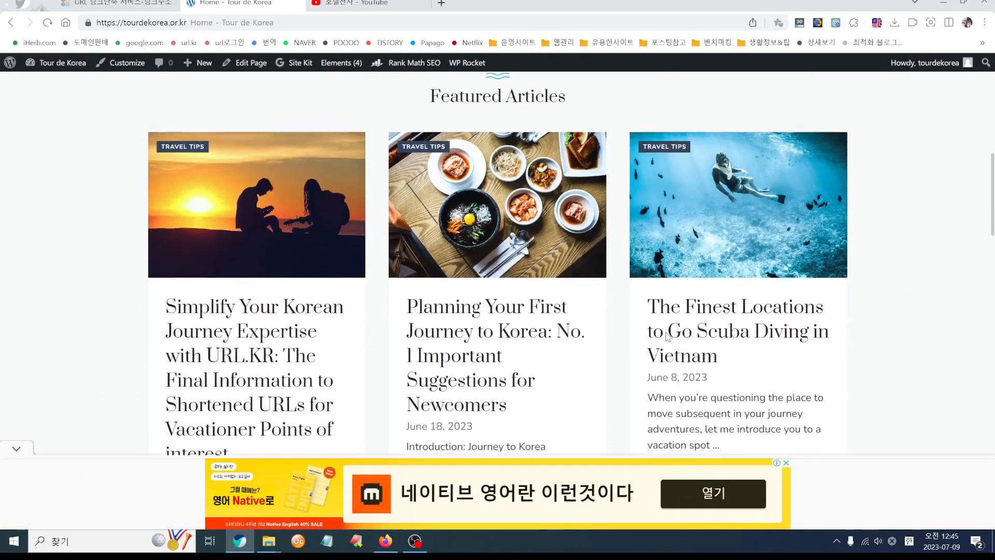
scroll(311, 325, "up", 1)
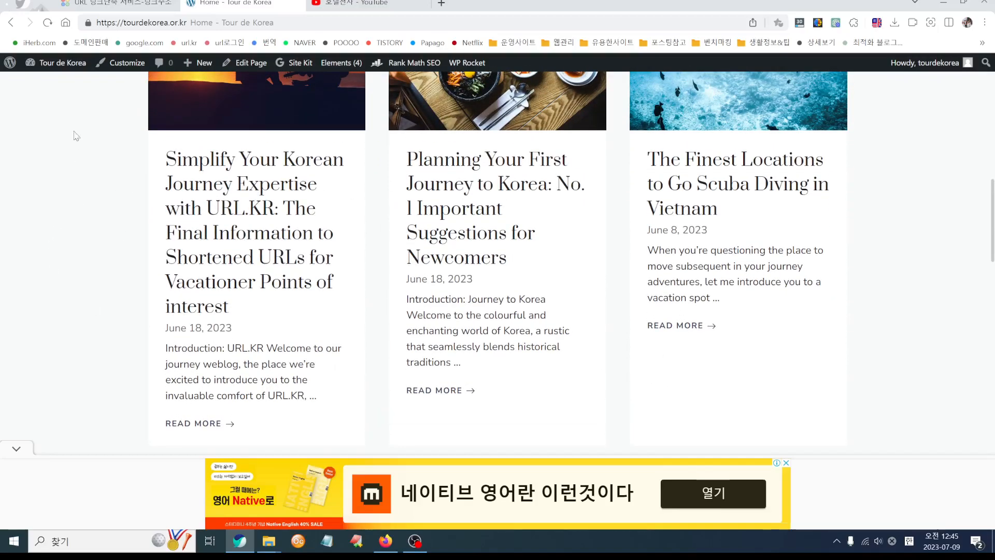
scroll(461, 278, "down", 2)
scroll(461, 278, "down", 10)
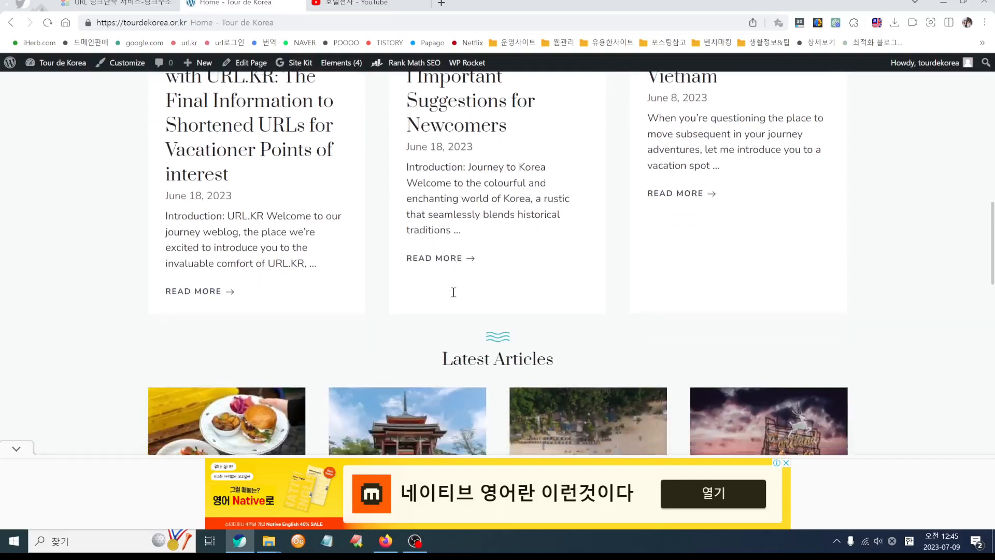
scroll(453, 292, "down", 15)
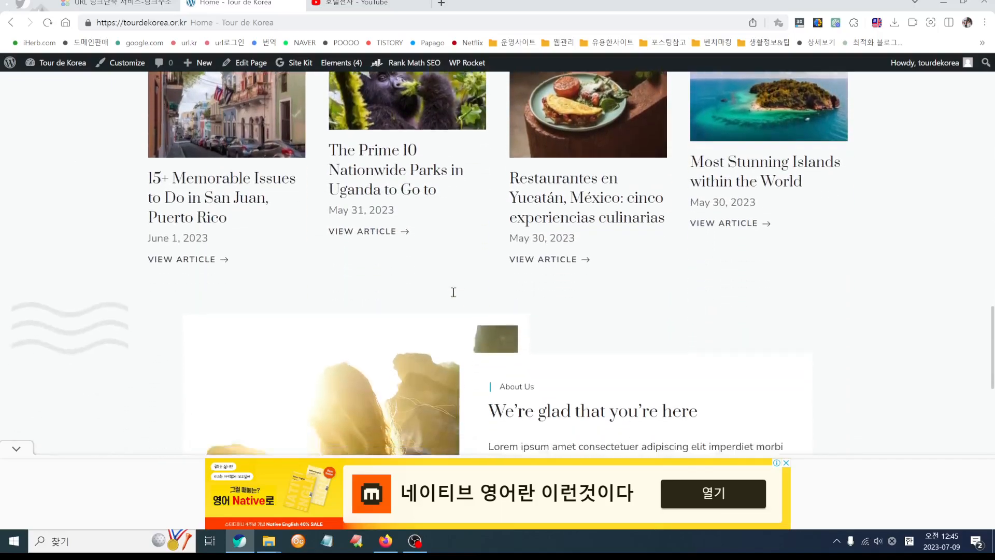
scroll(453, 292, "down", 5)
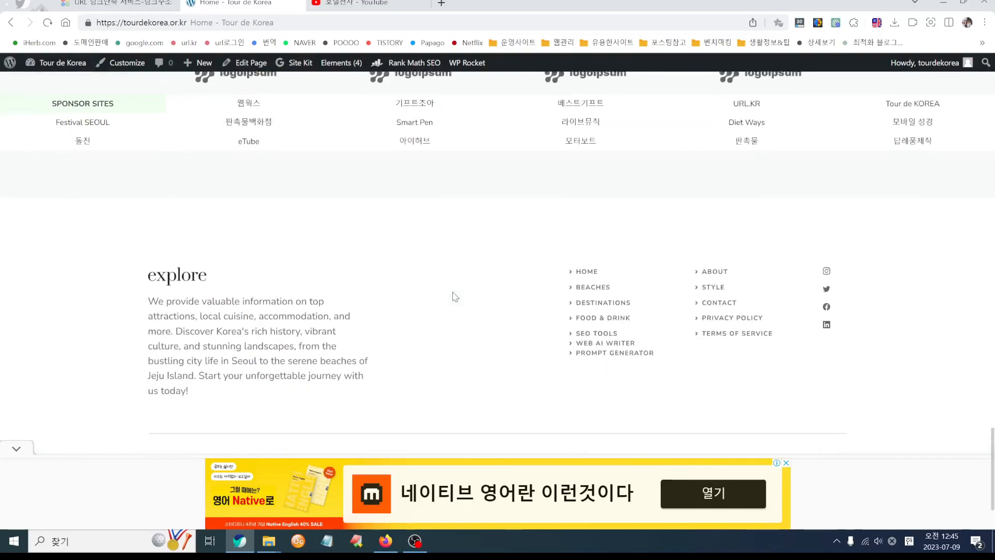
scroll(454, 293, "up", 8)
scroll(455, 296, "up", 10)
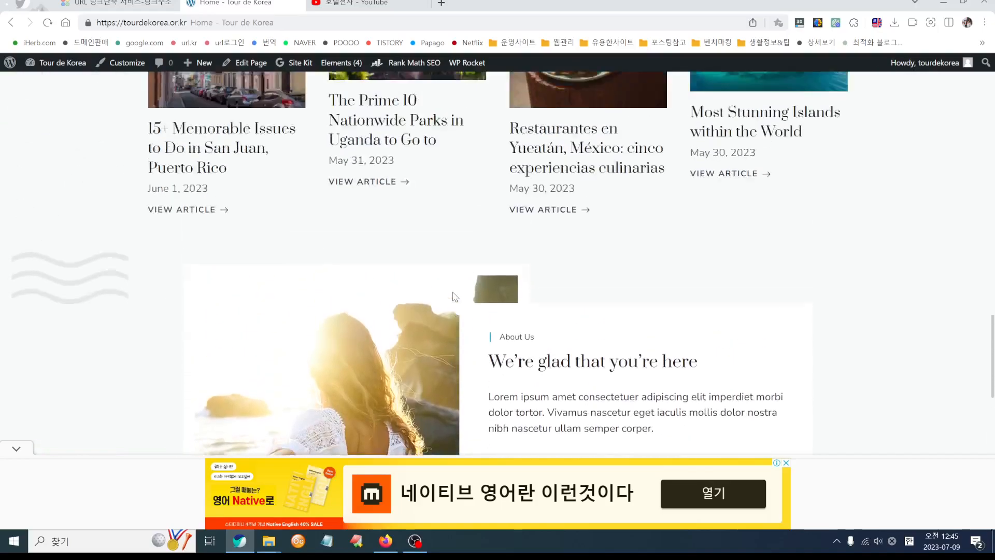
Step: Open the latest article "15+ Memorable Issues to Do in San Juan, Puerto Rico" and examine its text, table of contents and images
left_click(341, 397)
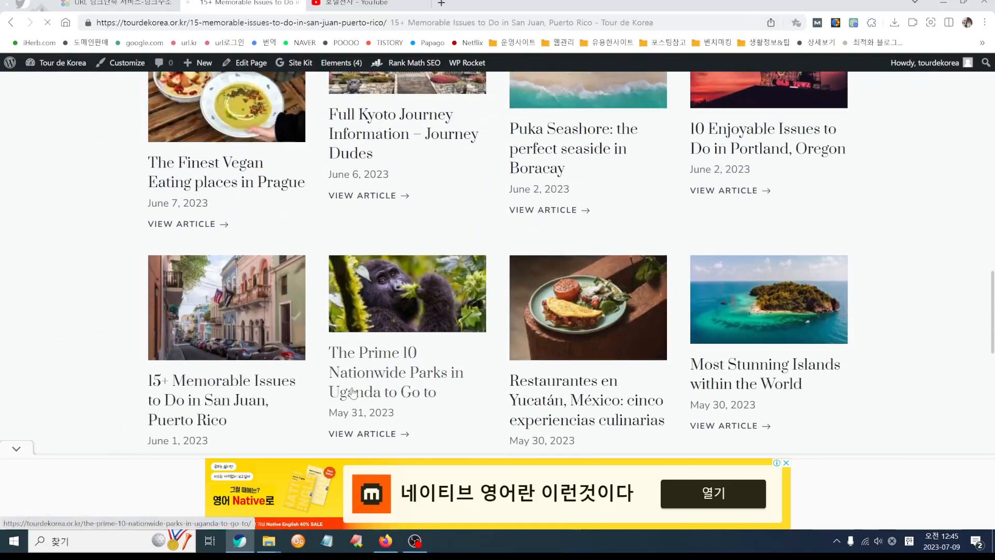
scroll(442, 375, "down", 5)
scroll(442, 375, "down", 12)
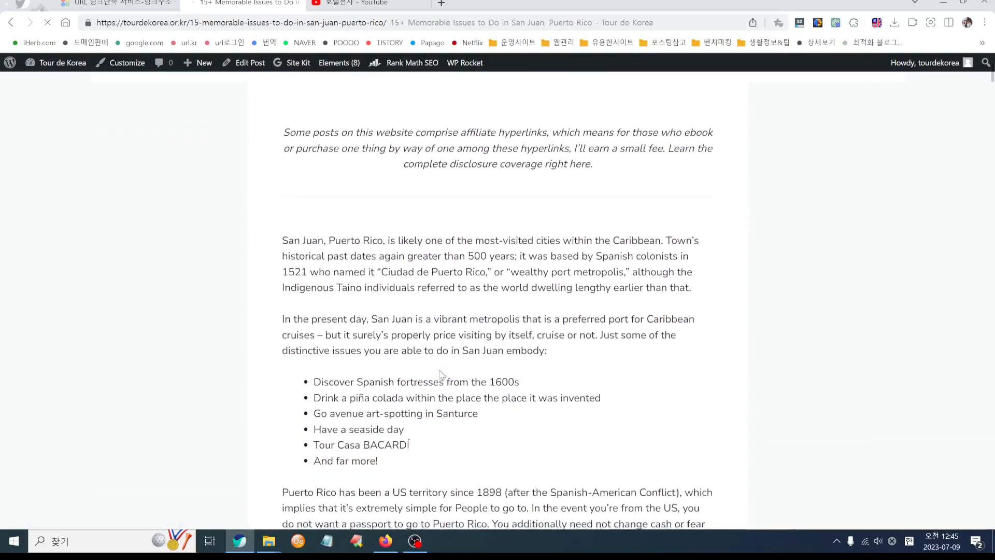
scroll(467, 376, "down", 11)
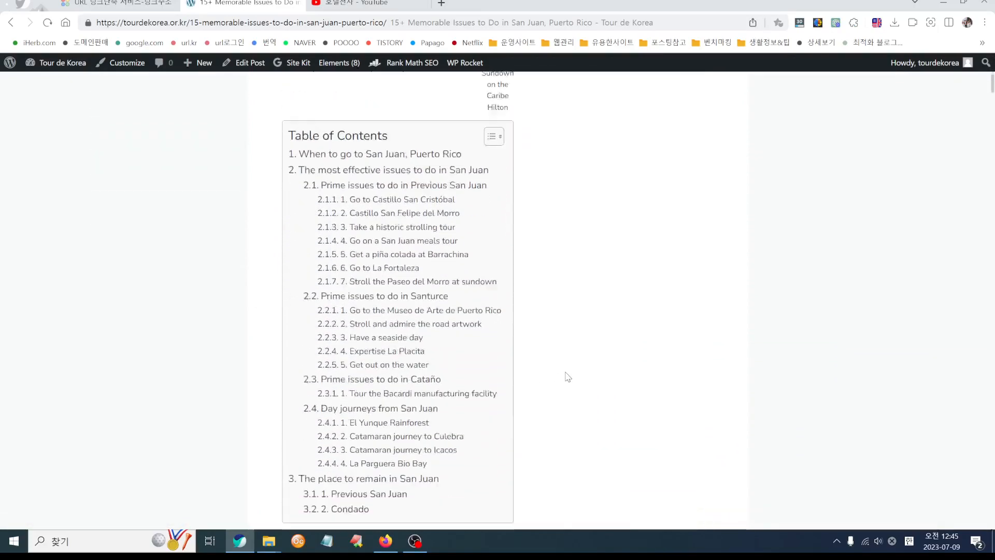
scroll(567, 377, "down", 11)
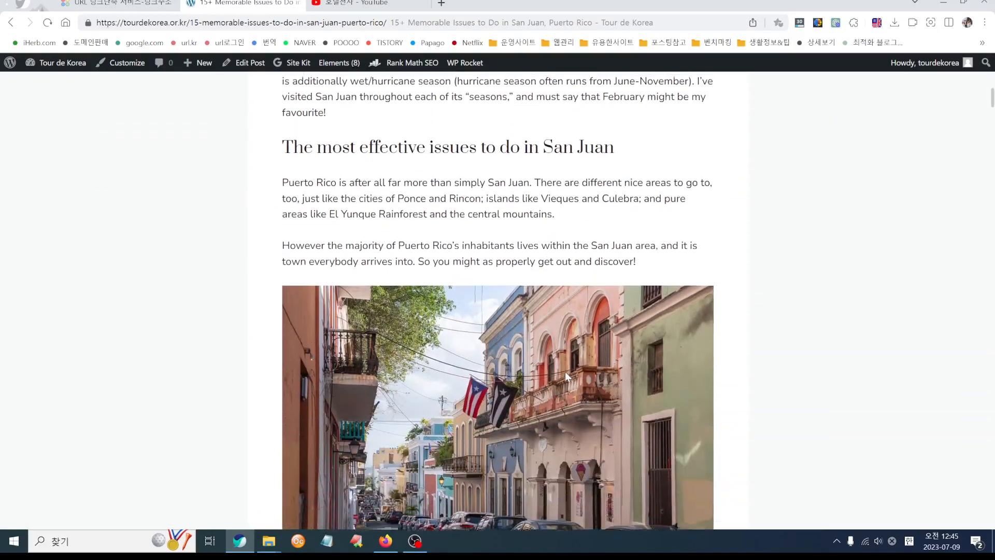
scroll(566, 377, "down", 10)
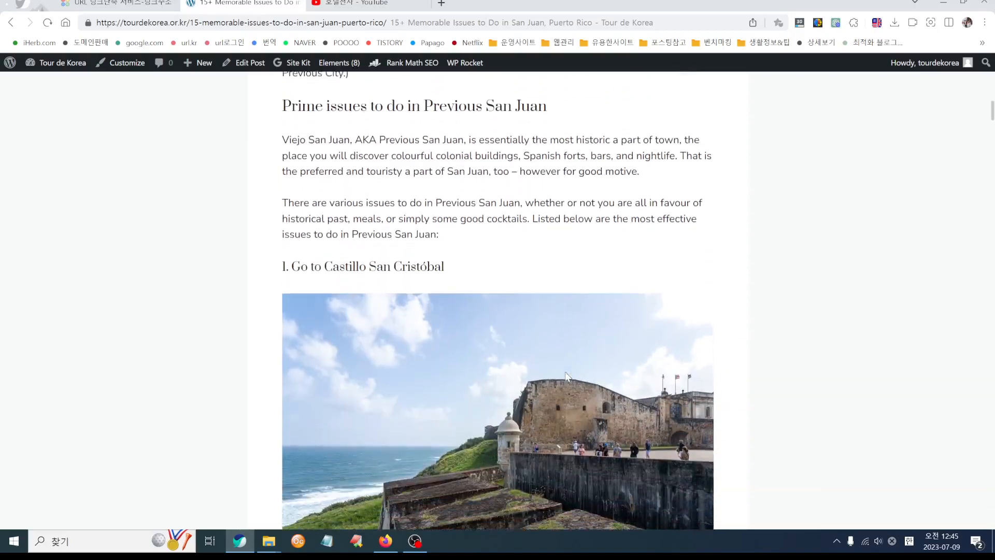
Step: Read through the remaining San Juan sections and photos of the article down to the source link at its end
scroll(565, 372, "down", 9)
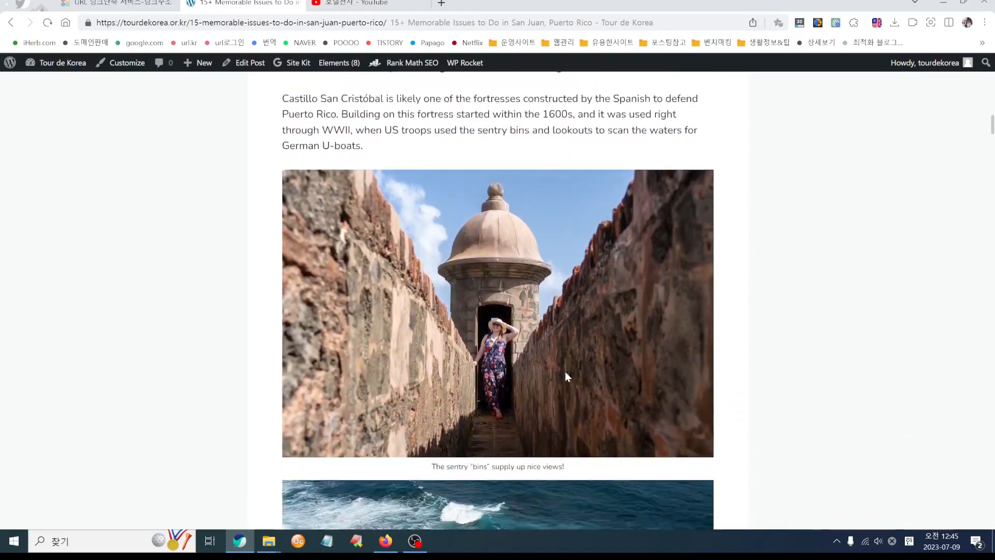
scroll(565, 371, "down", 8)
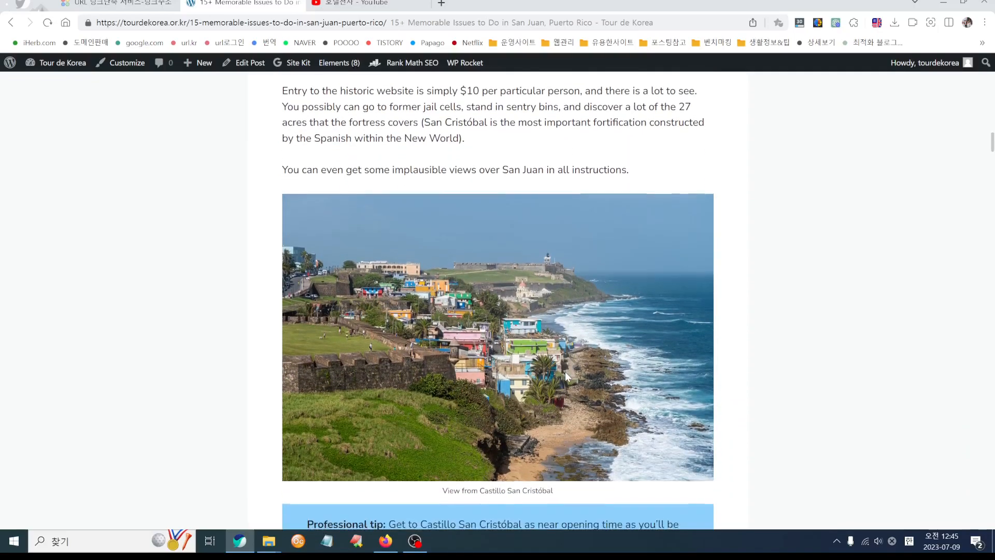
scroll(565, 371, "down", 7)
scroll(565, 371, "down", 7)
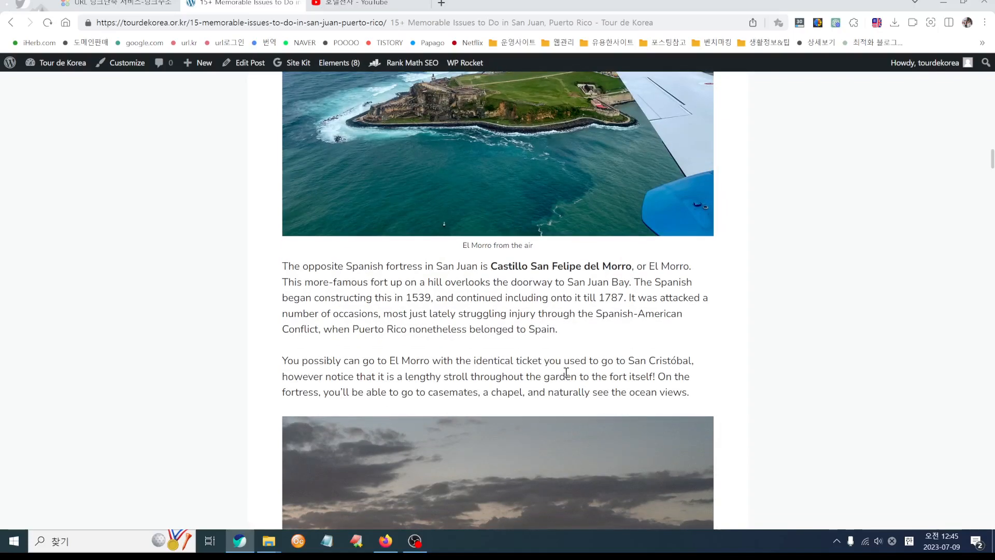
scroll(566, 371, "down", 8)
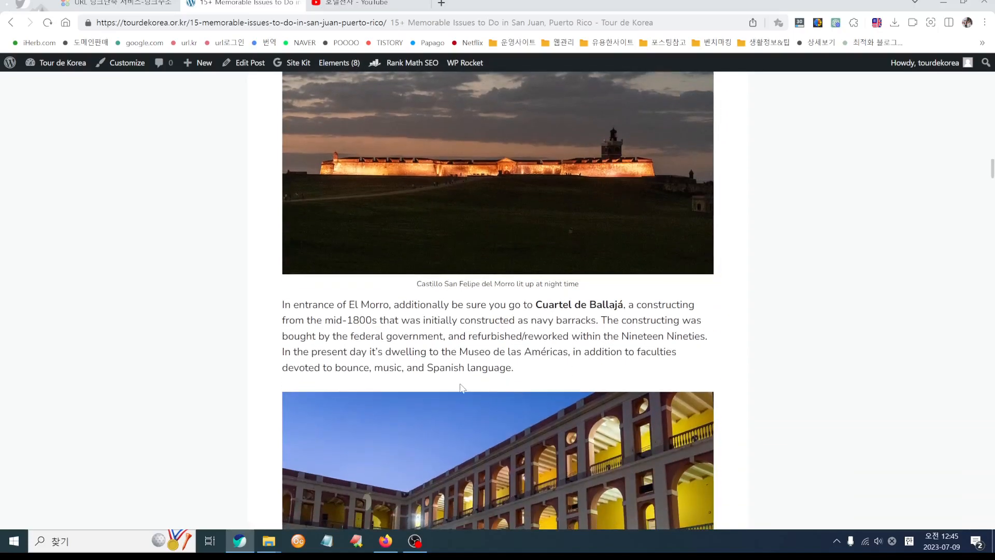
scroll(446, 383, "down", 18)
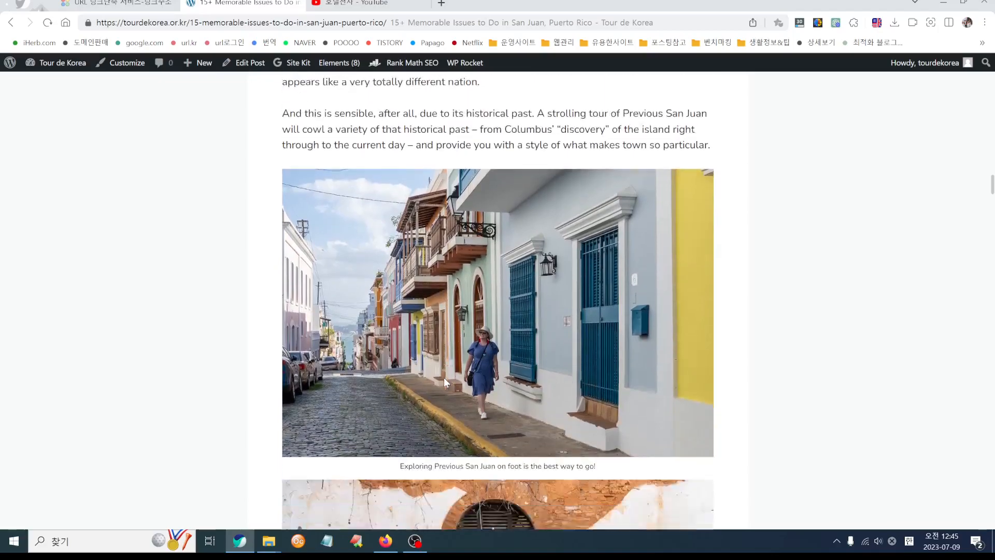
scroll(444, 379, "down", 20)
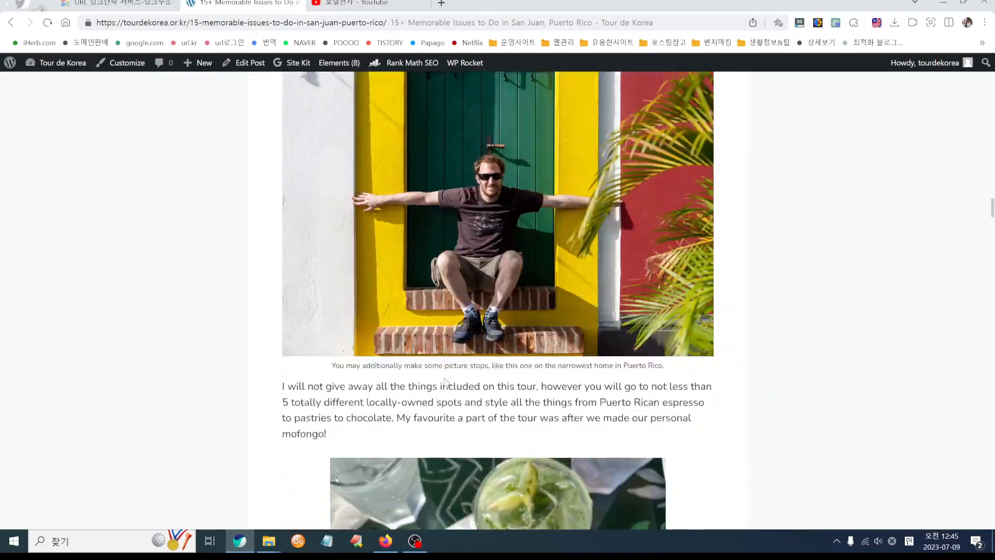
scroll(444, 382, "down", 20)
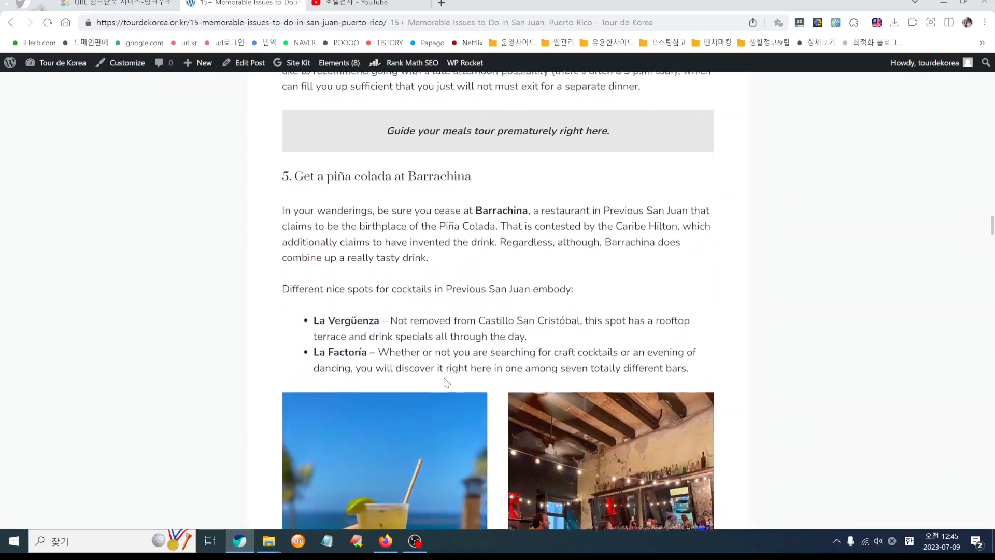
scroll(444, 377, "down", 20)
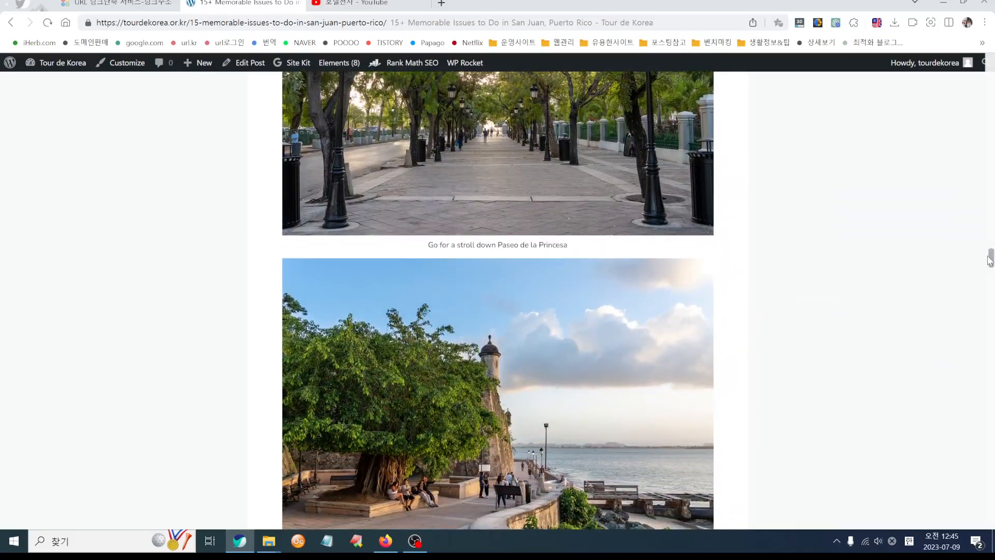
left_click_drag(990, 257, 971, 502)
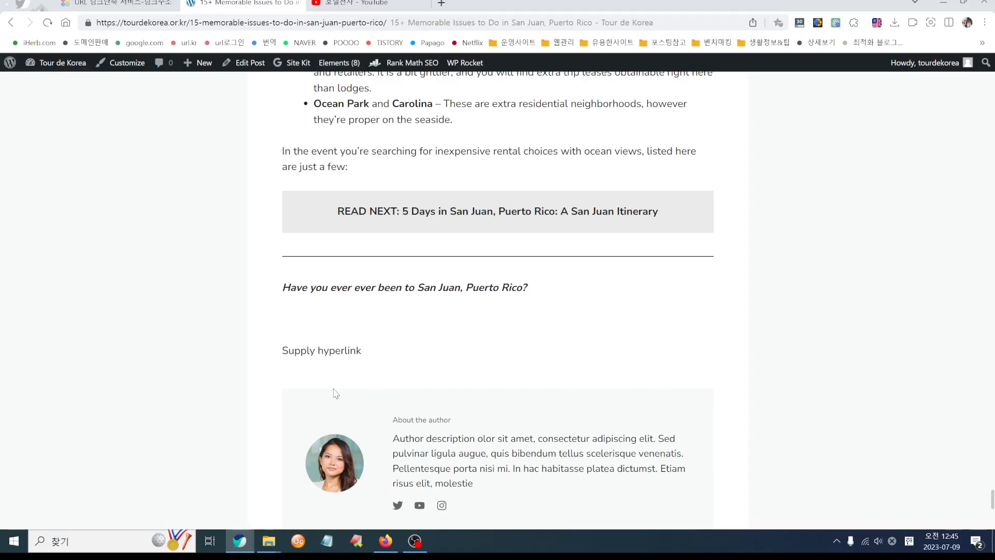
Step: Open the article's source link and examine the original post's heading image and introduction on A Dangerous Business
left_click(328, 355)
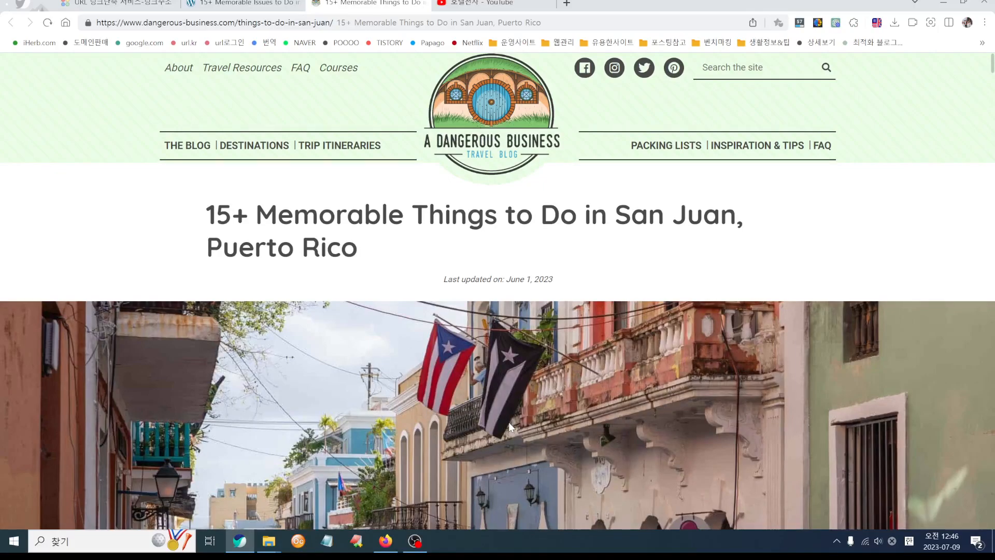
scroll(510, 426, "down", 8)
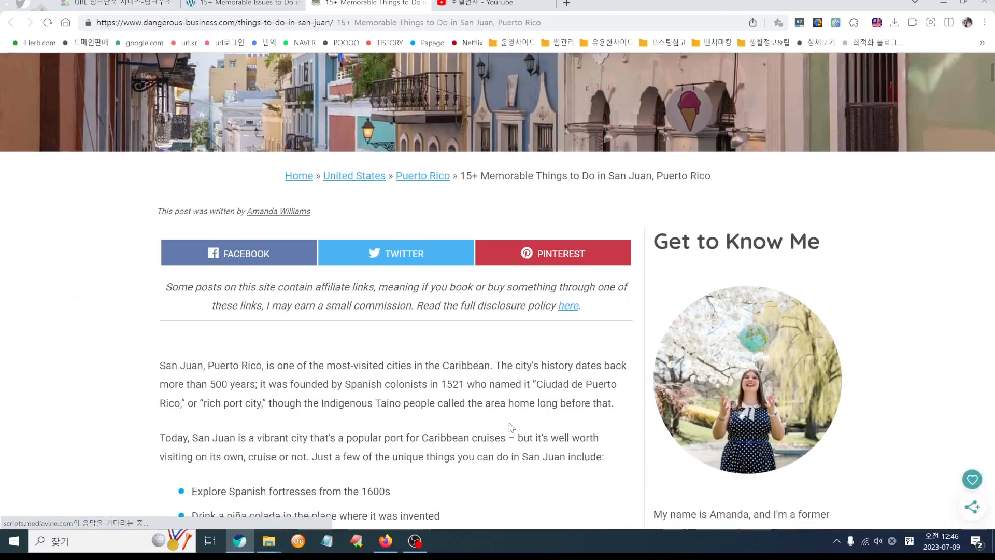
scroll(509, 426, "down", 4)
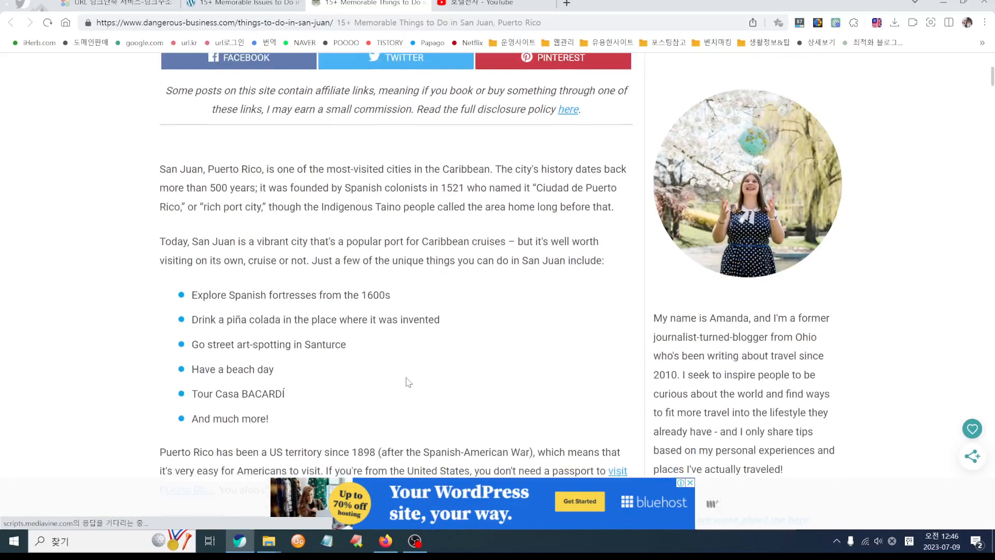
scroll(313, 369, "down", 1)
scroll(384, 262, "up", 3)
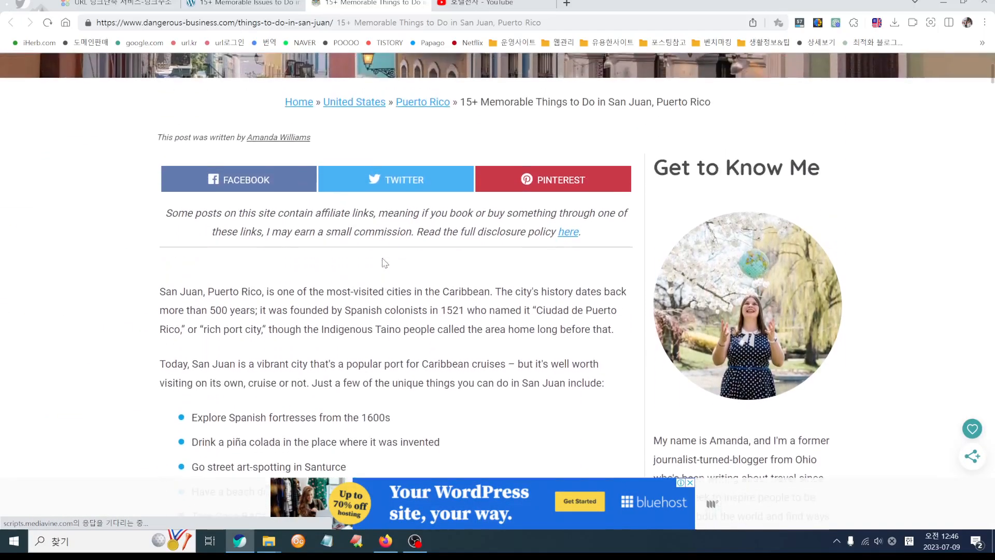
Step: Move the original post into its own maximized browser window and return the Tour de Korea article to its beginning
left_click_drag(430, 41, 565, 125)
left_click(785, 119)
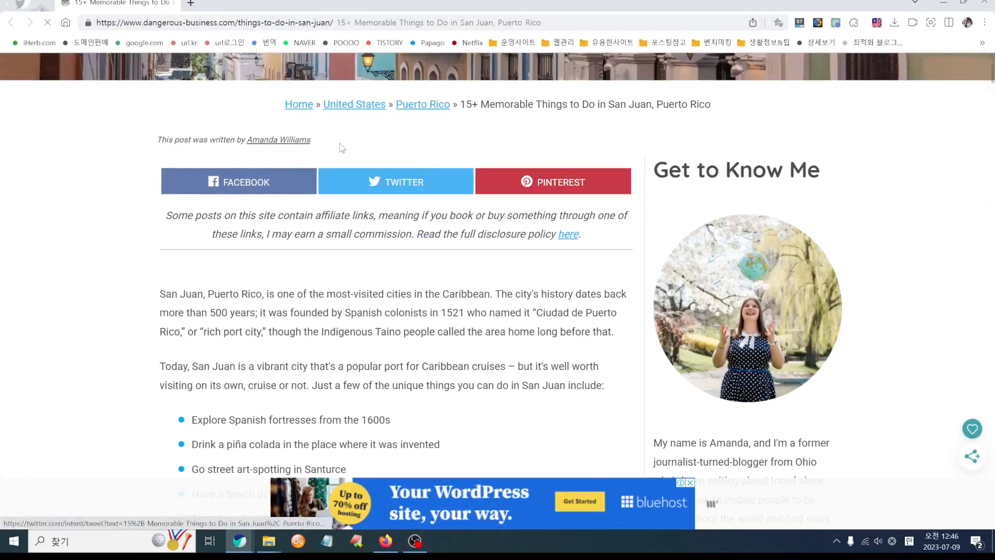
key("alt+Tab")
scroll(361, 318, "up", 4)
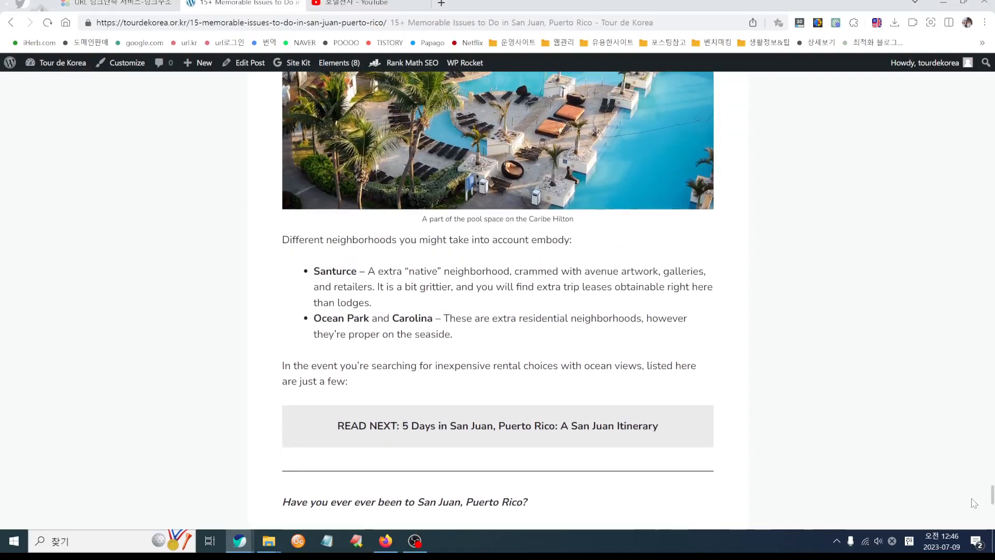
left_click_drag(992, 496, 994, 261)
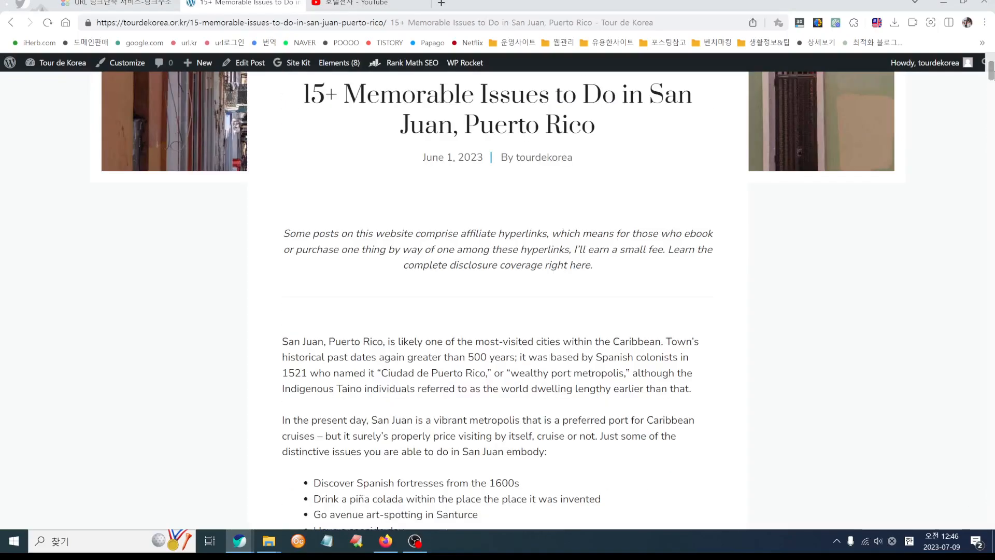
scroll(587, 358, "up", 6)
Step: Compare the title, date, lead image and opening text of the Tour de Korea article with the original post
key("alt+Tab")
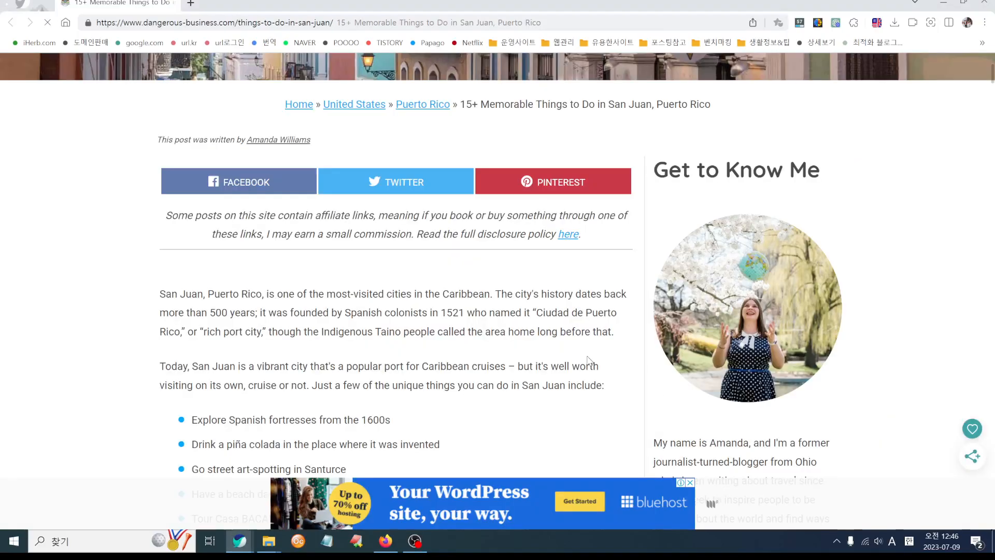
scroll(582, 362, "up", 10)
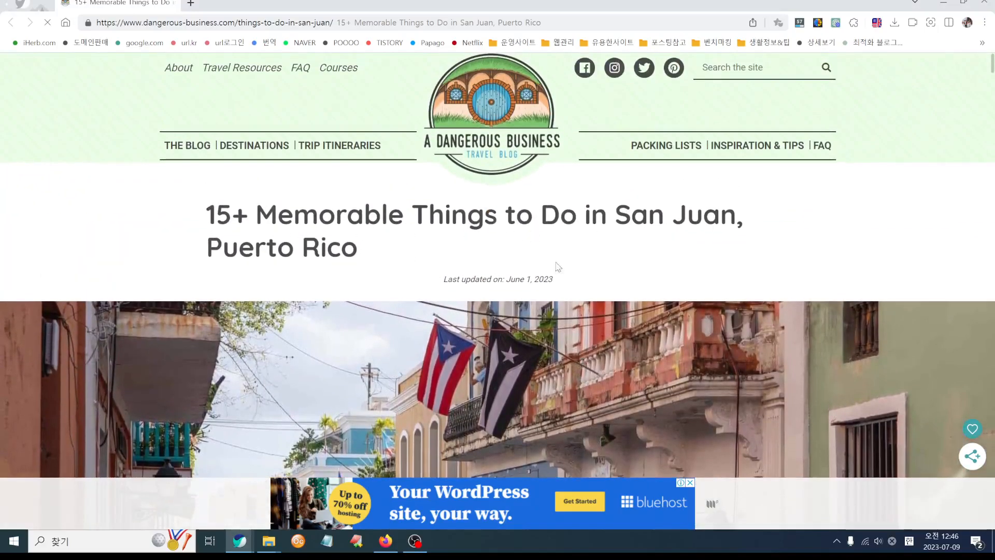
key("alt+Tab")
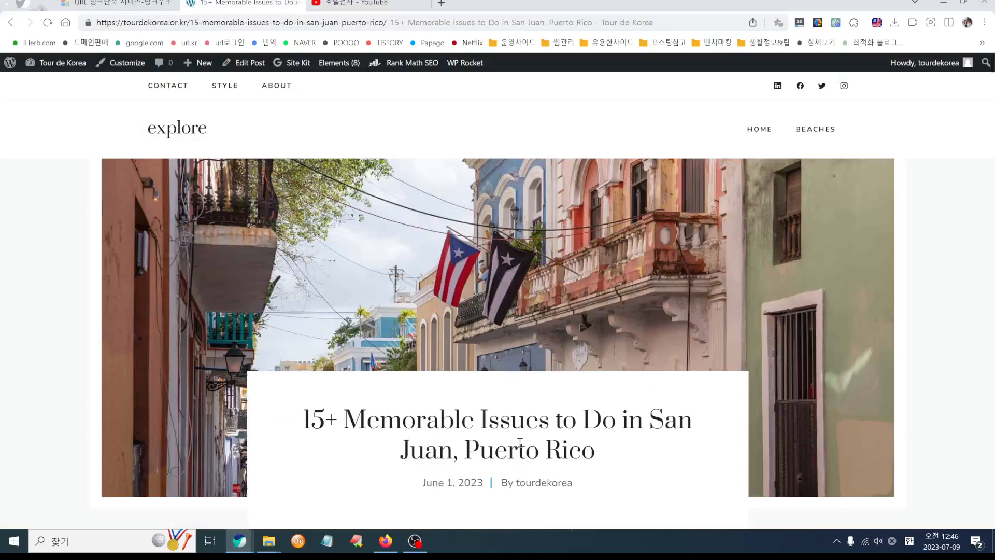
key("alt+Tab")
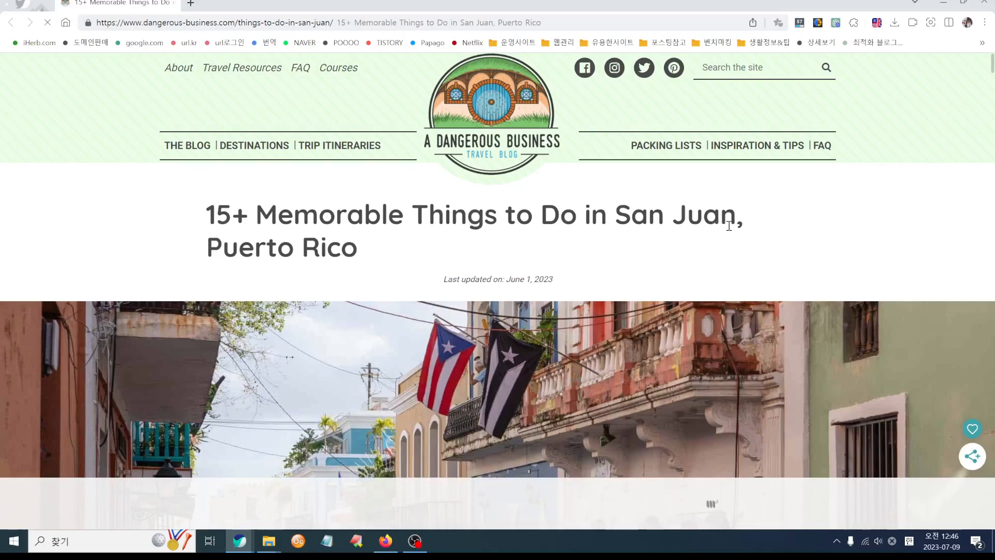
key("alt+Tab")
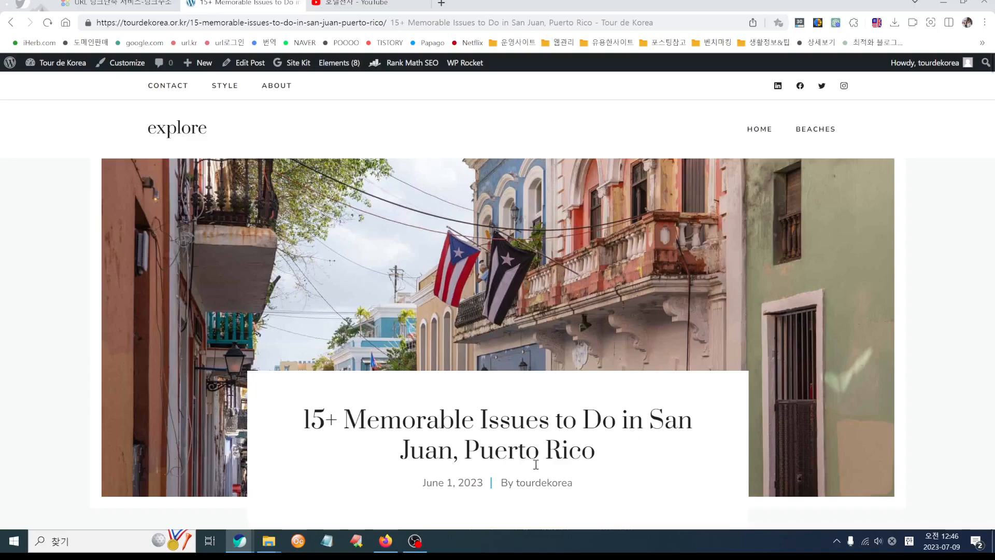
scroll(604, 466, "down", 1)
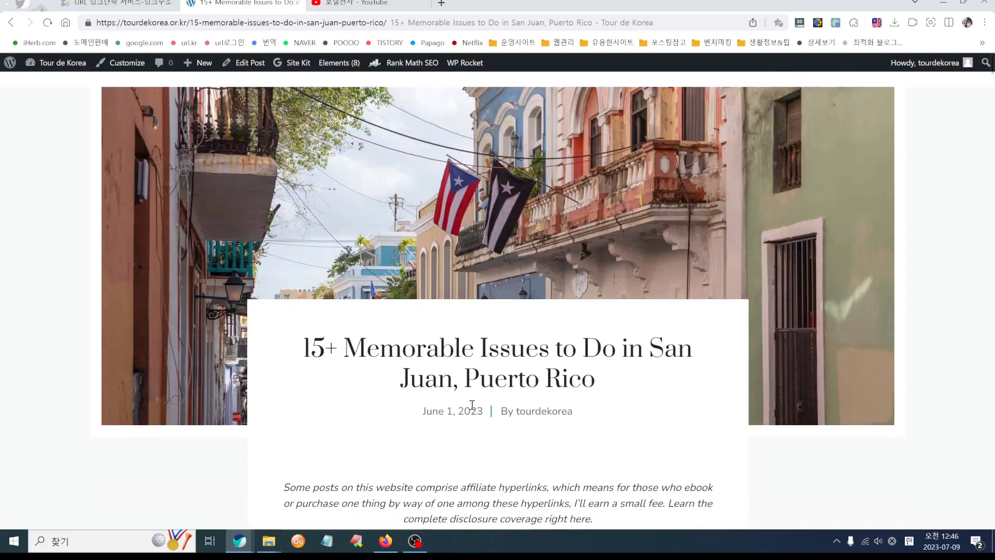
scroll(434, 383, "down", 5)
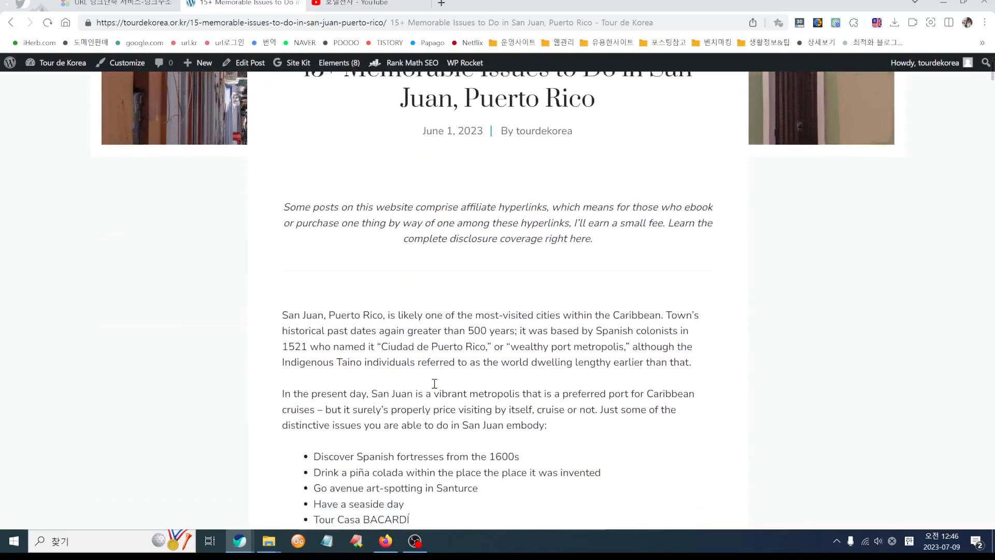
key("alt+Tab")
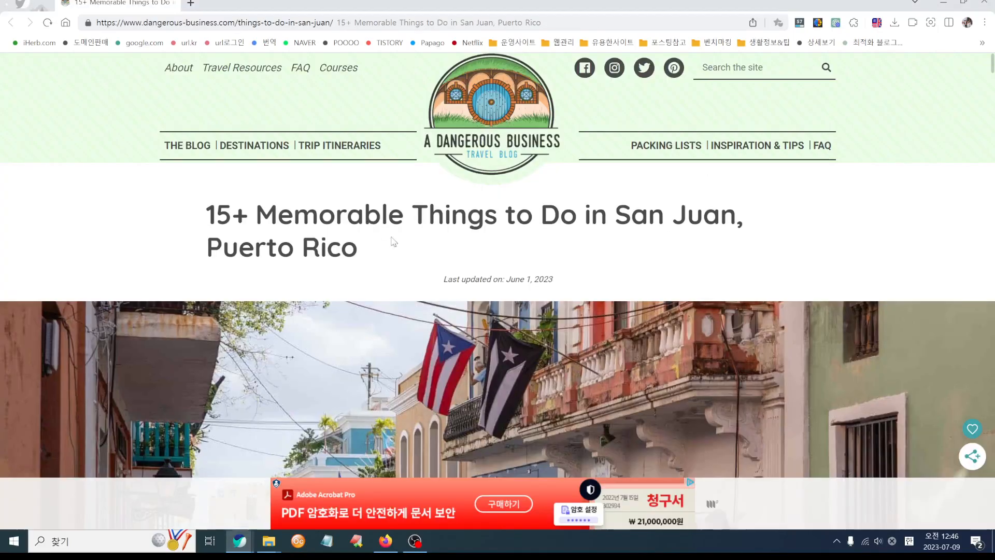
Step: Arrange the two browser windows side by side, with the original post on the right and the Tour de Korea article on the left
left_click(960, 6)
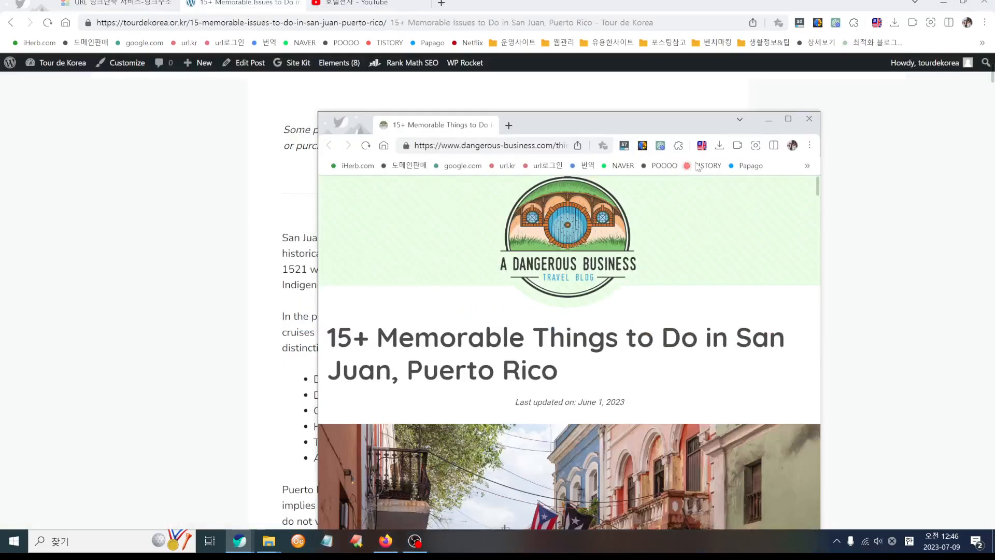
left_click_drag(677, 125, 816, 51)
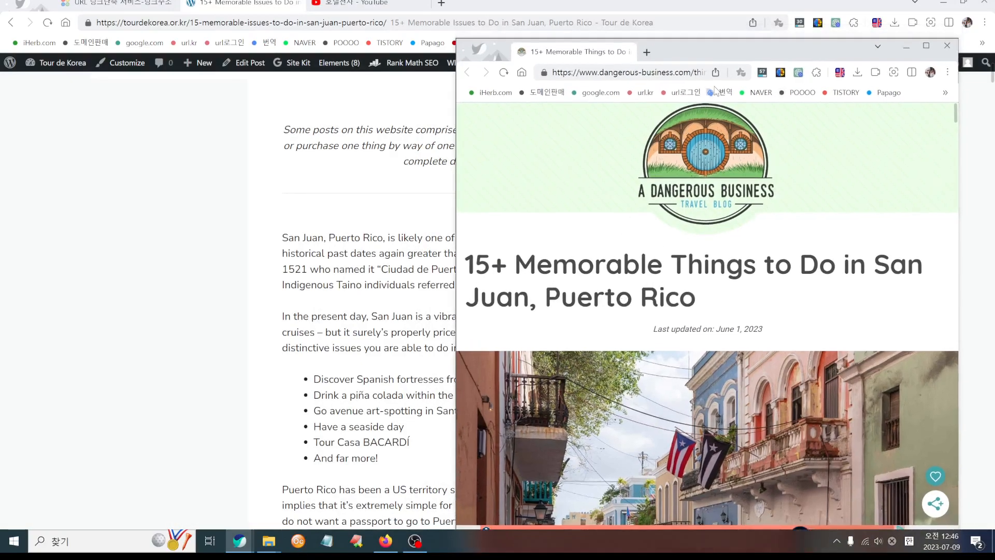
left_click_drag(738, 49, 692, 102)
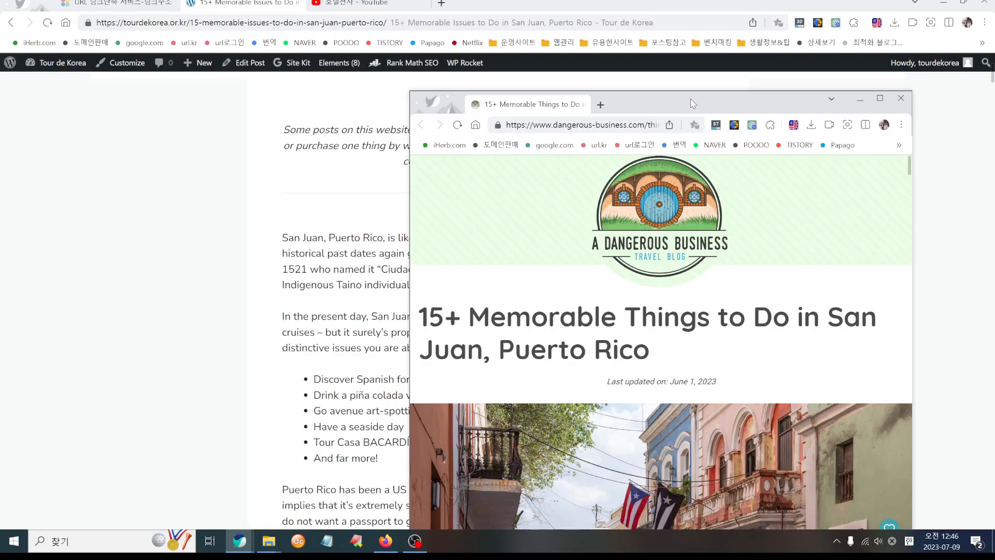
key("super+Right")
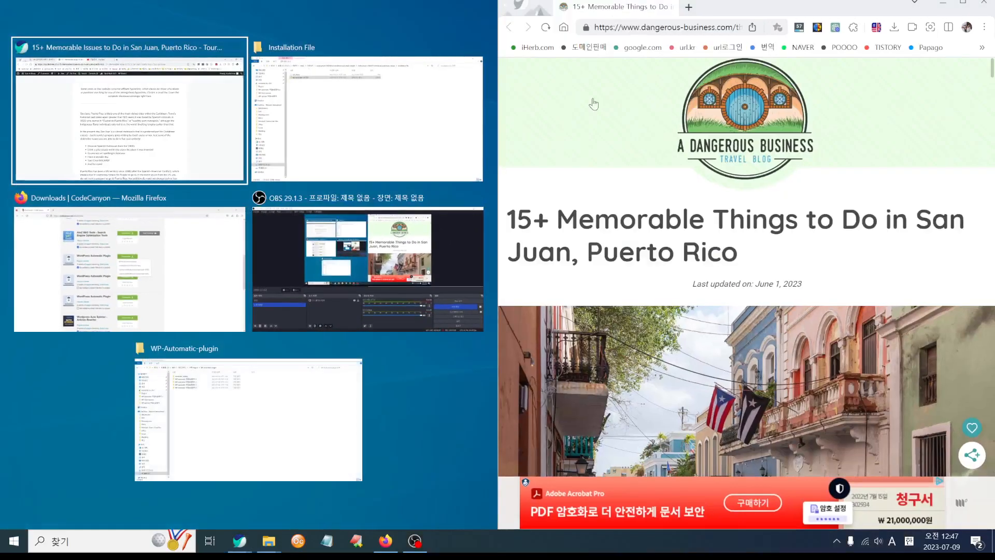
left_click(146, 133)
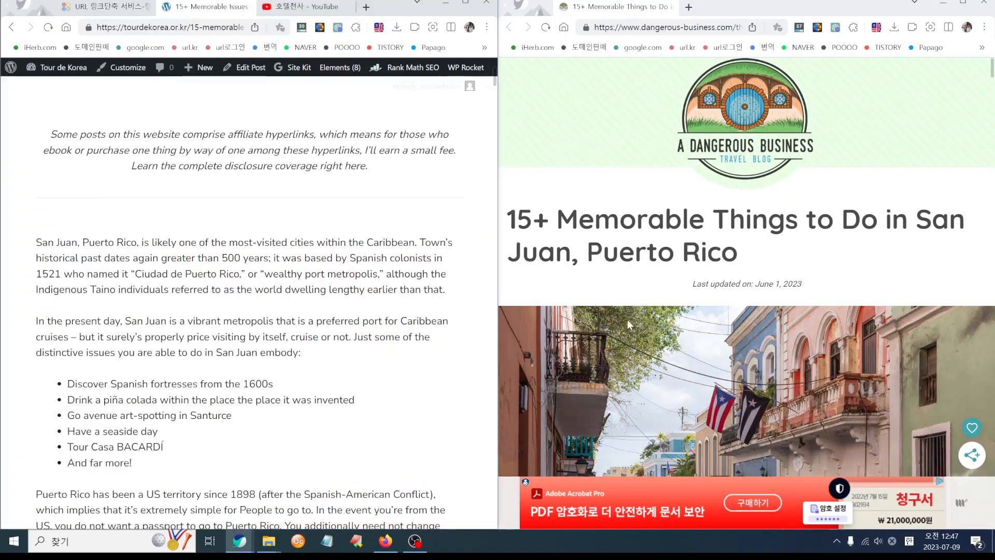
Step: Compare the wording of the original post's introduction and bullet list with the rewritten Tour de Korea text
scroll(627, 319, "down", 10)
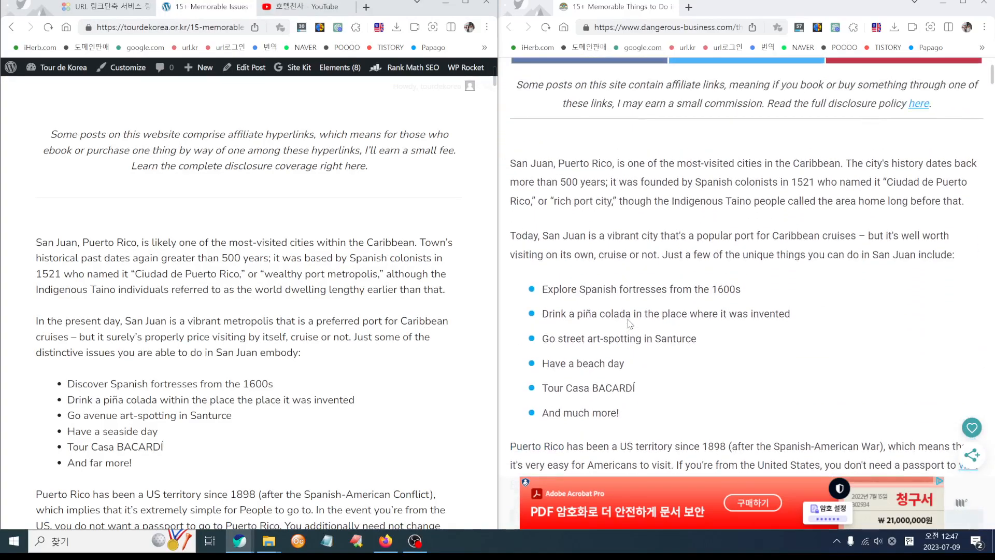
scroll(630, 323, "up", 1)
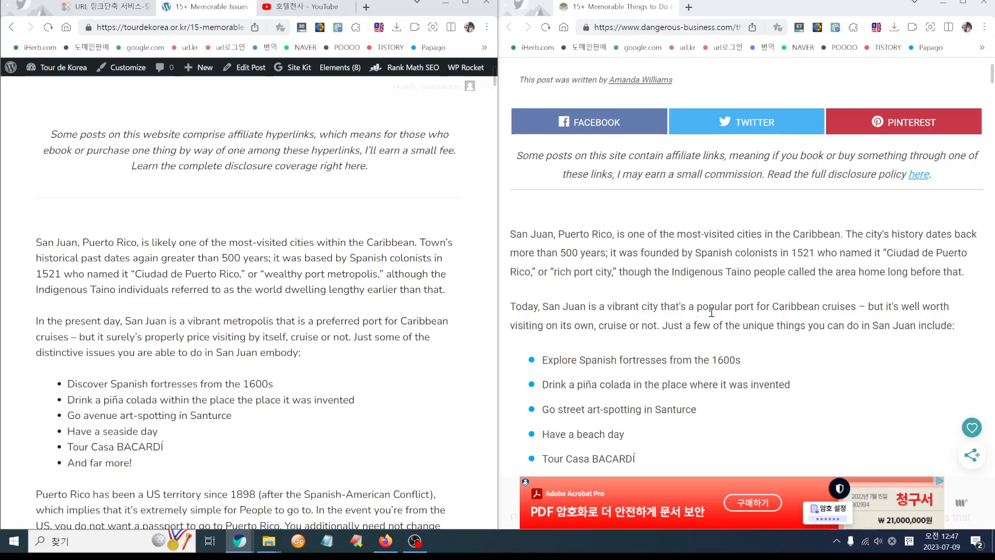
scroll(713, 317, "down", 1)
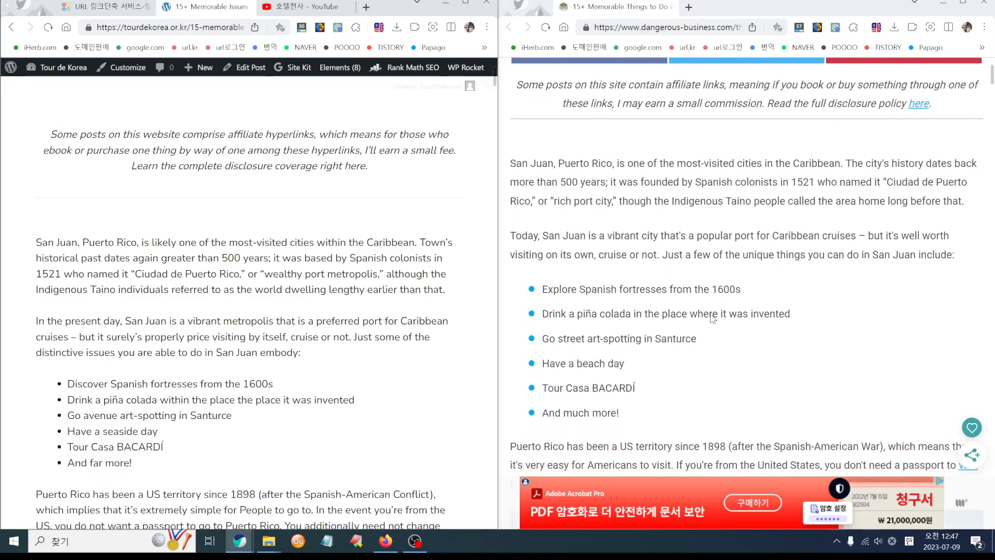
scroll(712, 317, "down", 8)
scroll(710, 315, "up", 12)
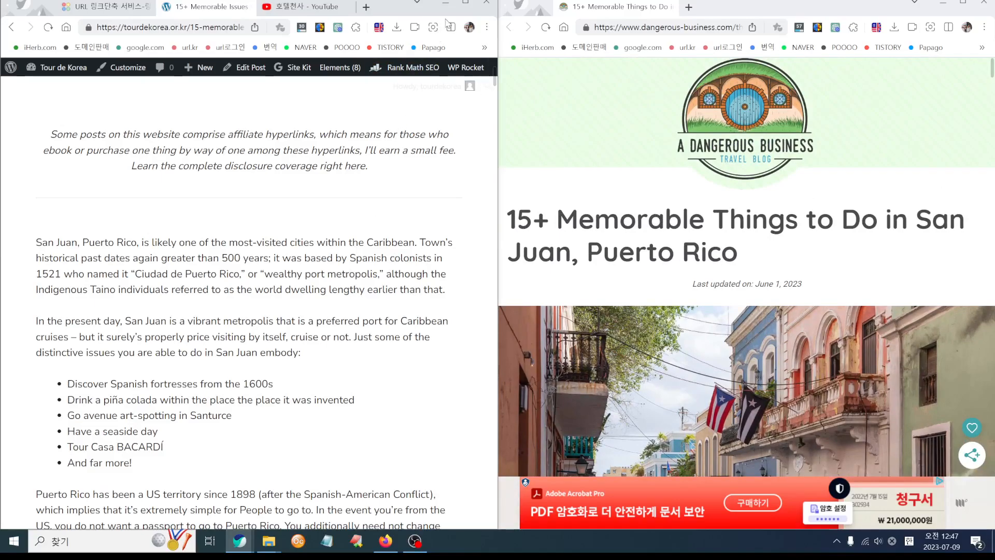
Step: Maximize the Tour de Korea article's window and return to the article's title
left_click(465, 3)
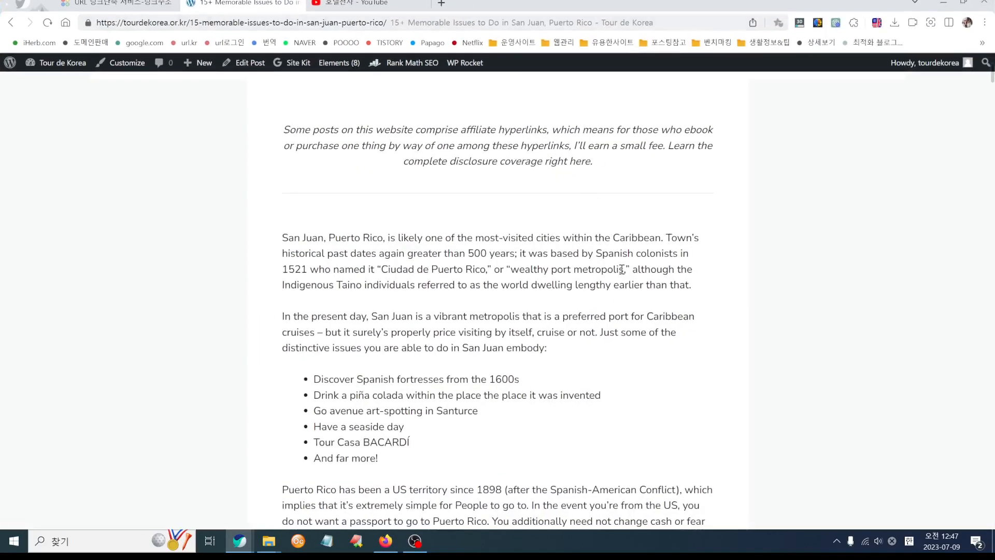
scroll(624, 265, "up", 8)
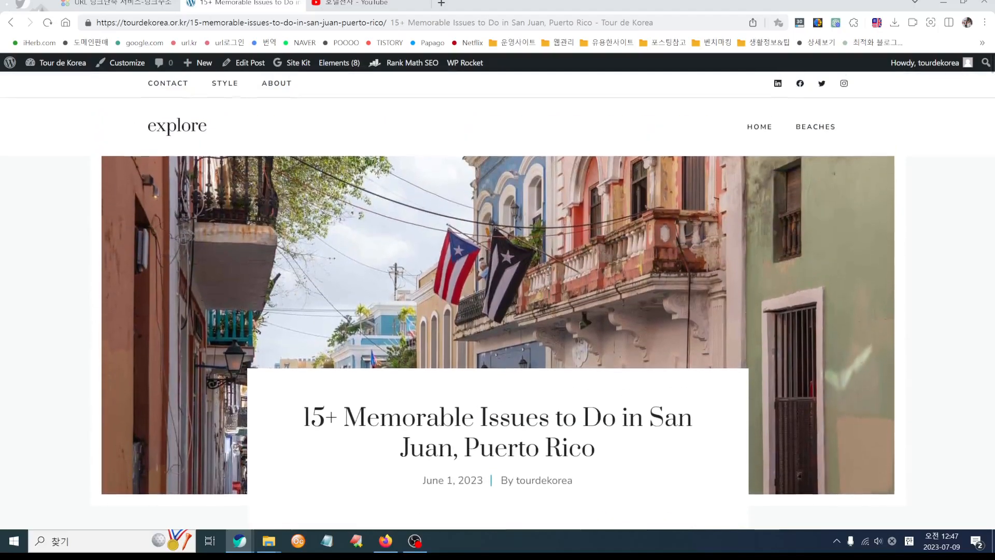
Step: Read through the San Juan article's introduction, table of contents and section on when to go
scroll(520, 344, "down", 10)
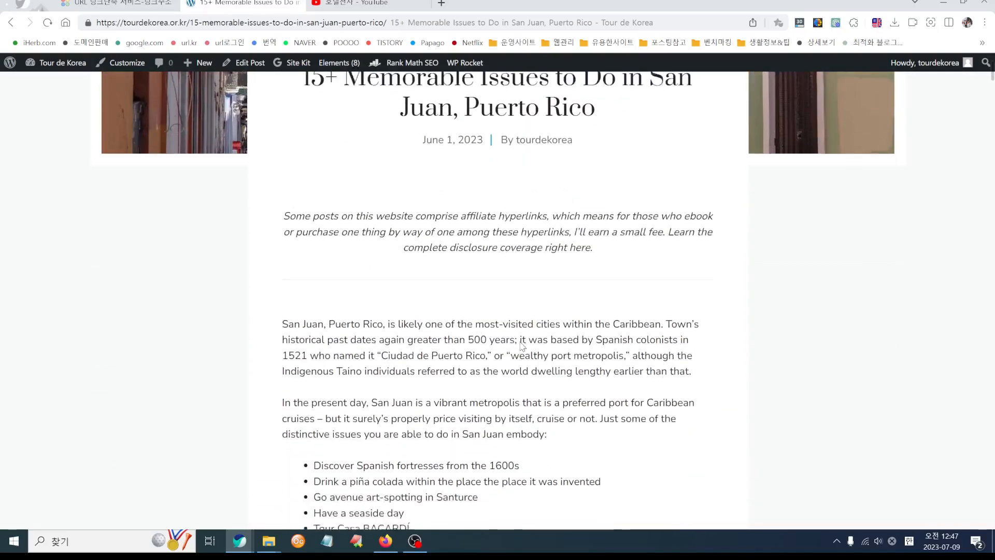
scroll(521, 346, "down", 6)
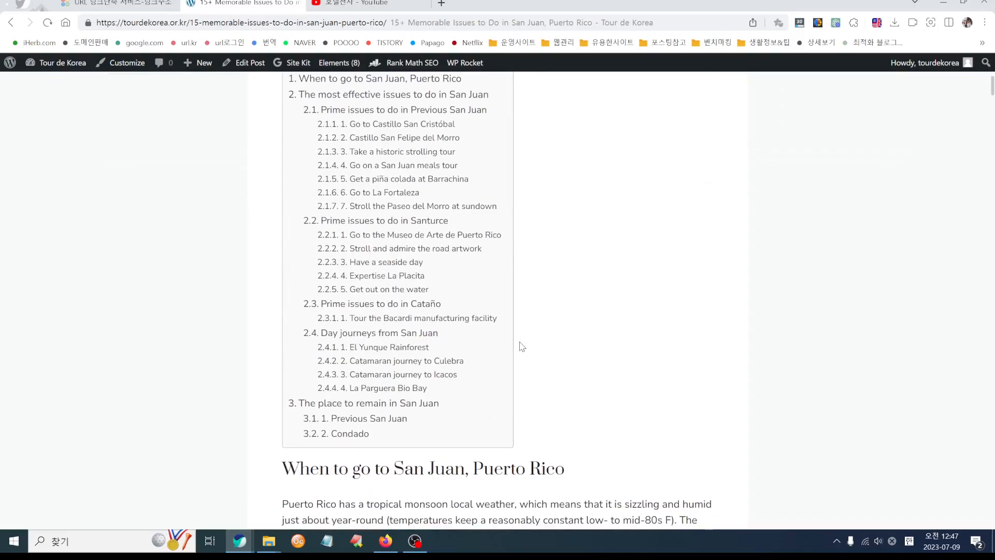
scroll(523, 347, "down", 4)
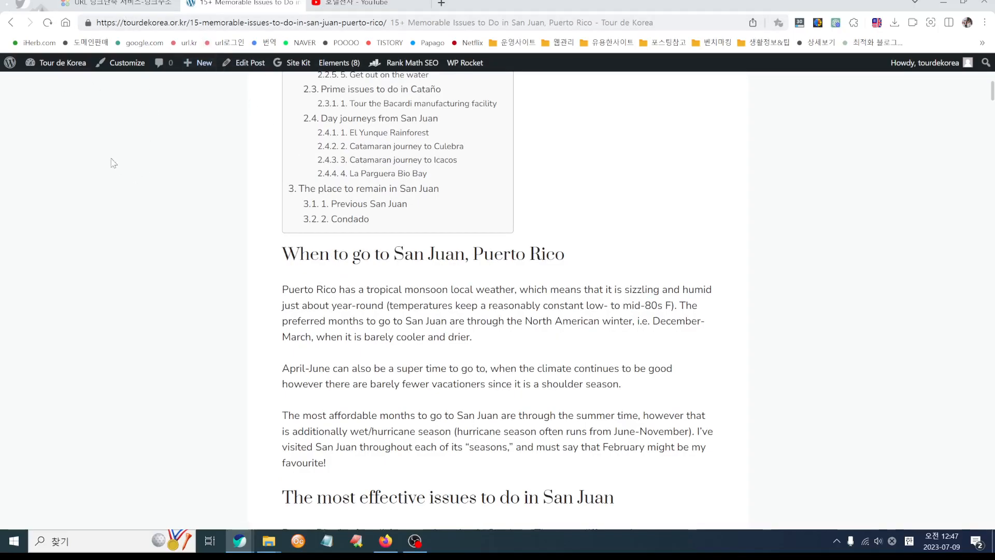
Step: Go to the Tour de Korea dashboard and open the Auto Spinner thesaurus
left_click(57, 62)
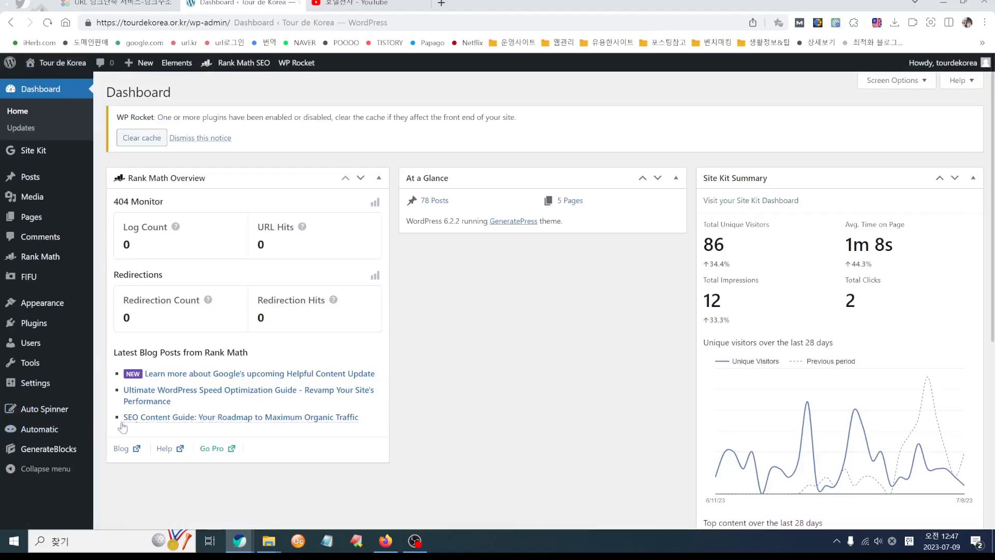
mouse_move(47, 452)
mouse_move(46, 419)
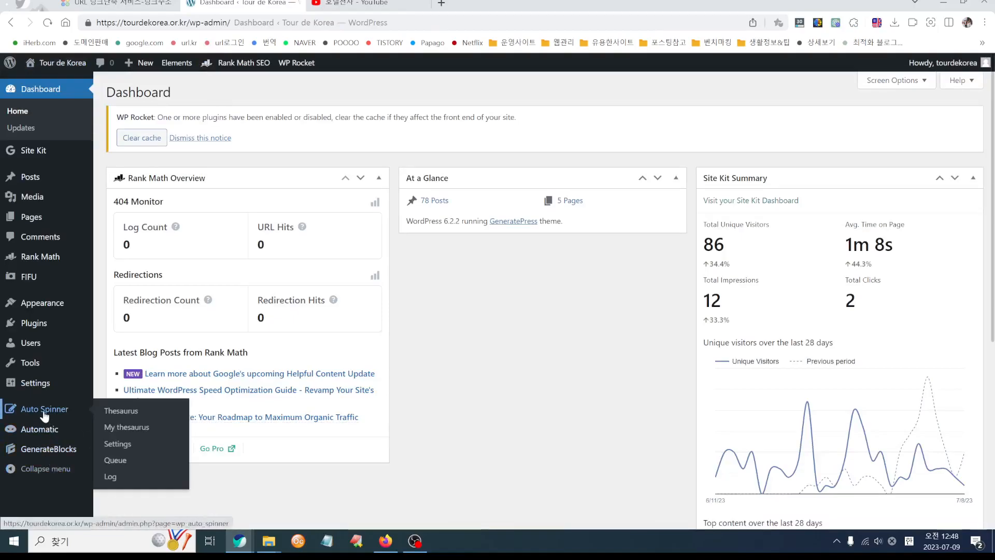
left_click(44, 410)
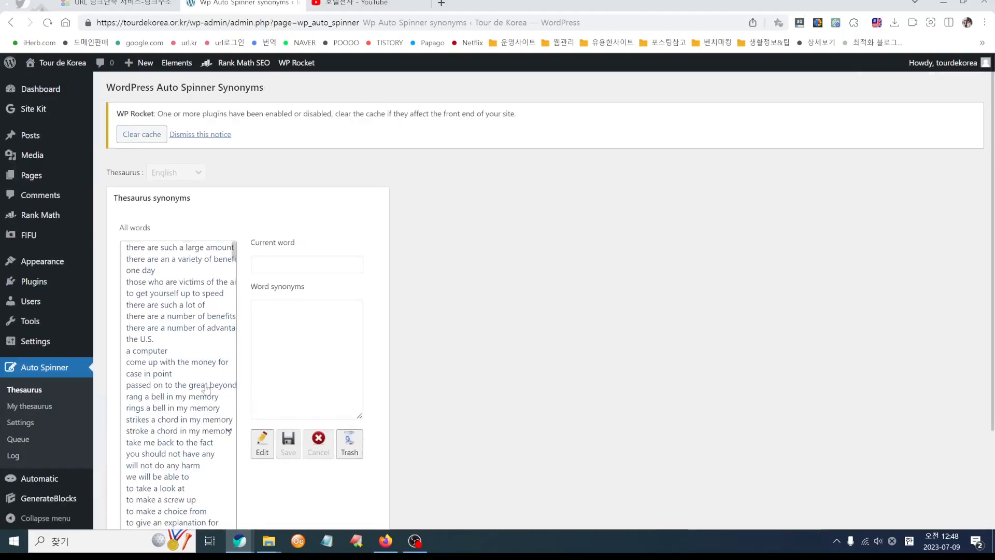
Step: Look up the synonyms of several thesaurus phrases, including "there are such a large amount" and "there are a number of benefits"
left_click(165, 248)
left_click(161, 228)
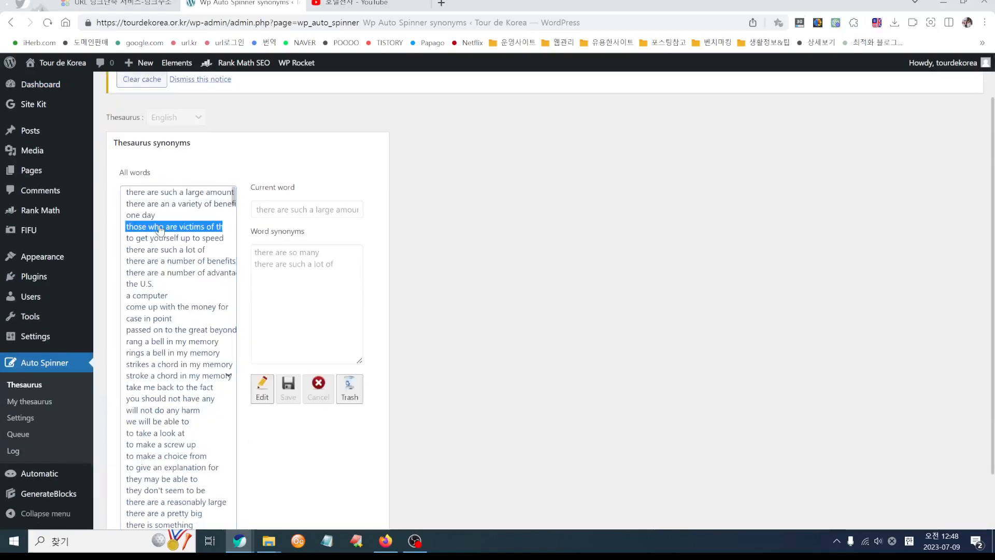
left_click(159, 249)
left_click(156, 263)
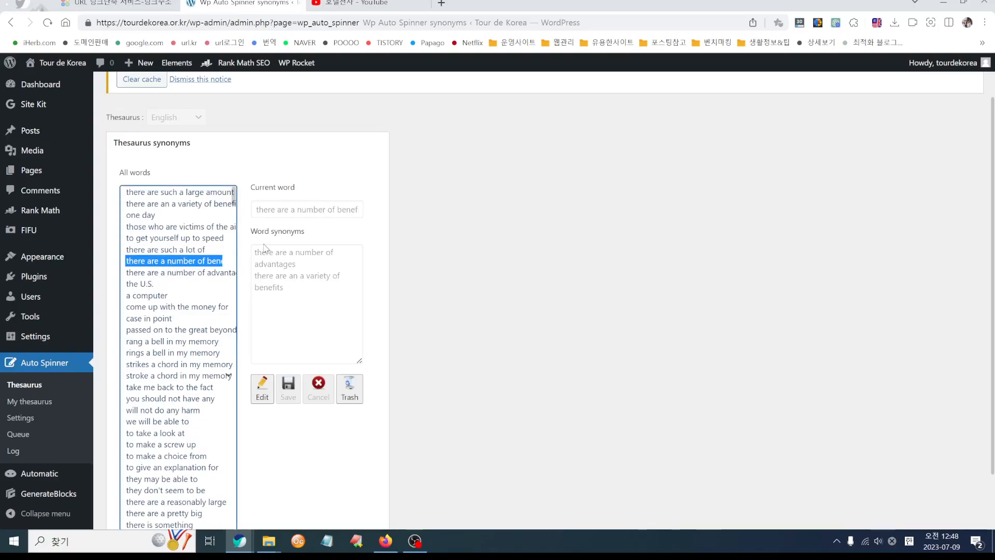
left_click_drag(285, 209, 381, 218)
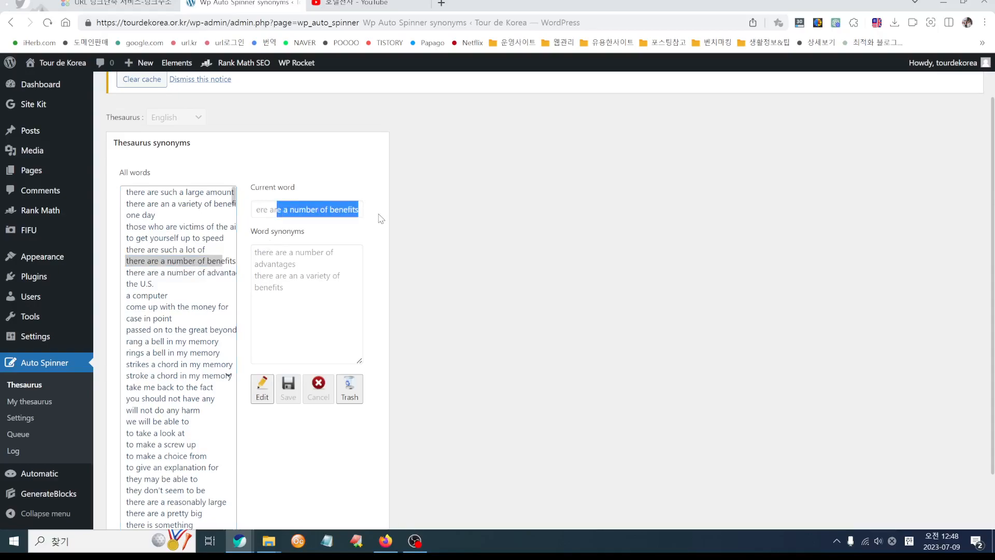
left_click(319, 217)
left_click_drag(292, 215, 218, 212)
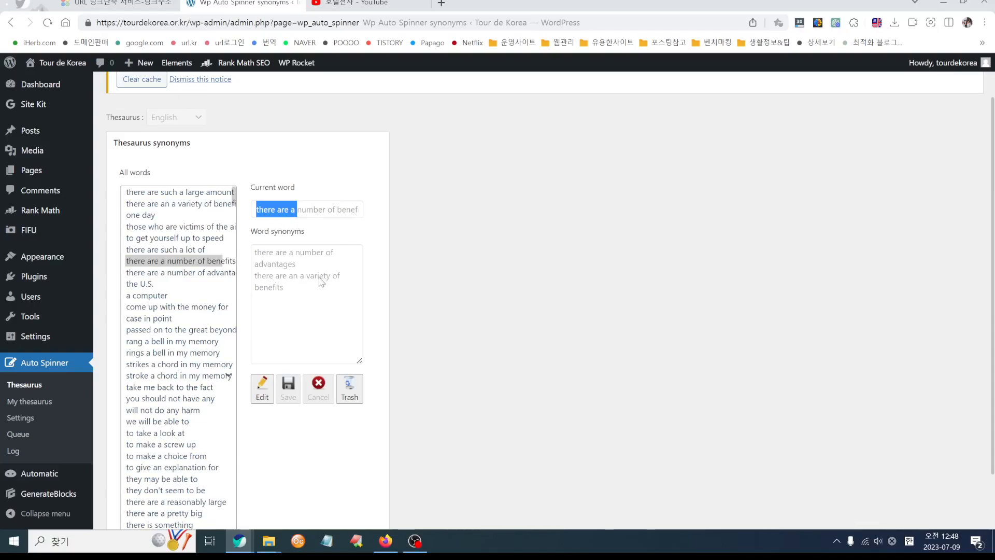
left_click(274, 264)
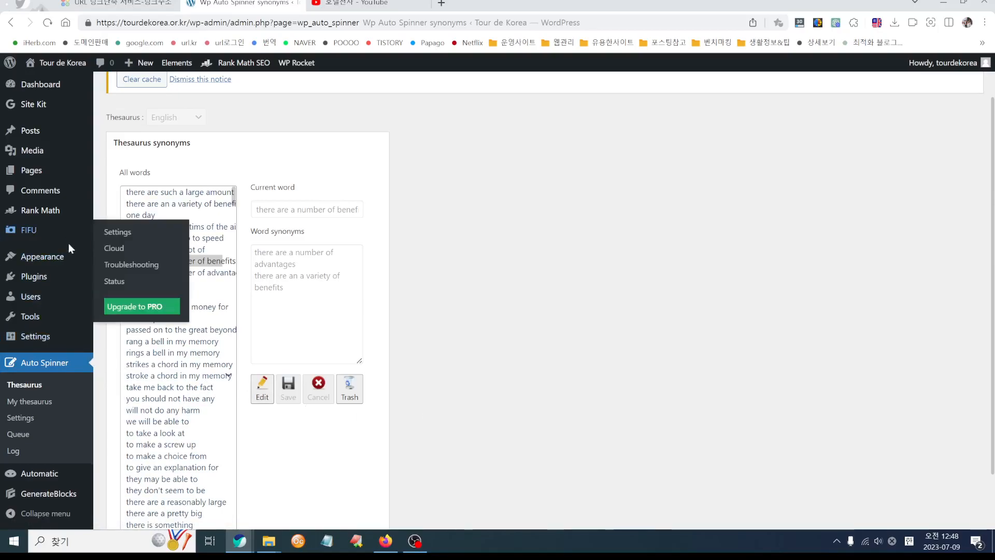
Step: Check the Automatic plugin's campaign list, and visit the Featured Articles on the site's home page
left_click(41, 474)
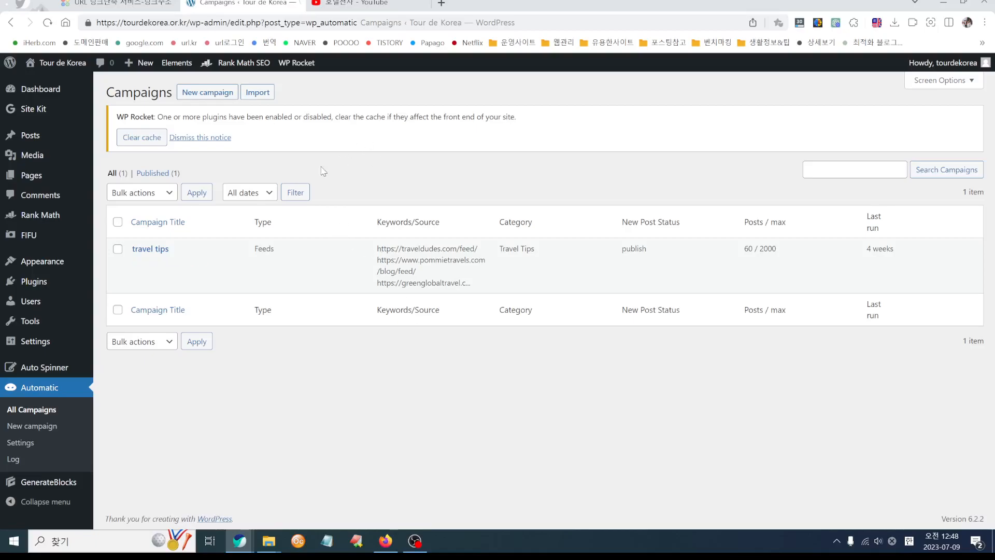
left_click(35, 82)
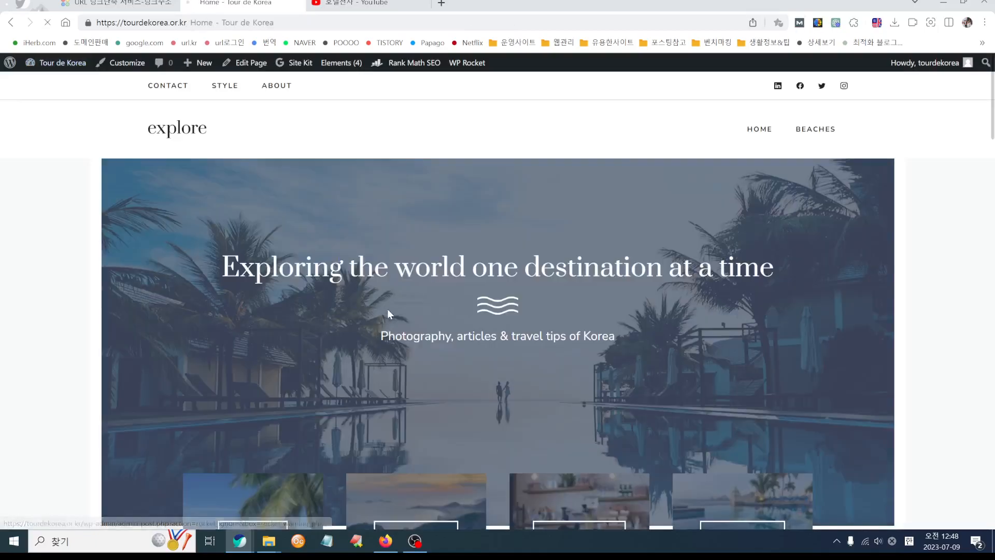
scroll(536, 326, "down", 3)
scroll(409, 366, "down", 3)
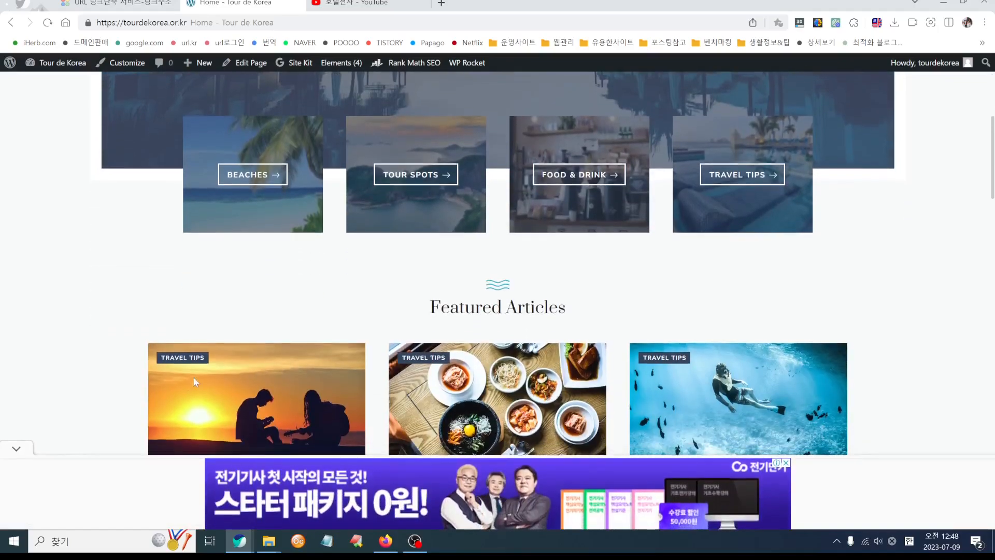
scroll(391, 332, "down", 4)
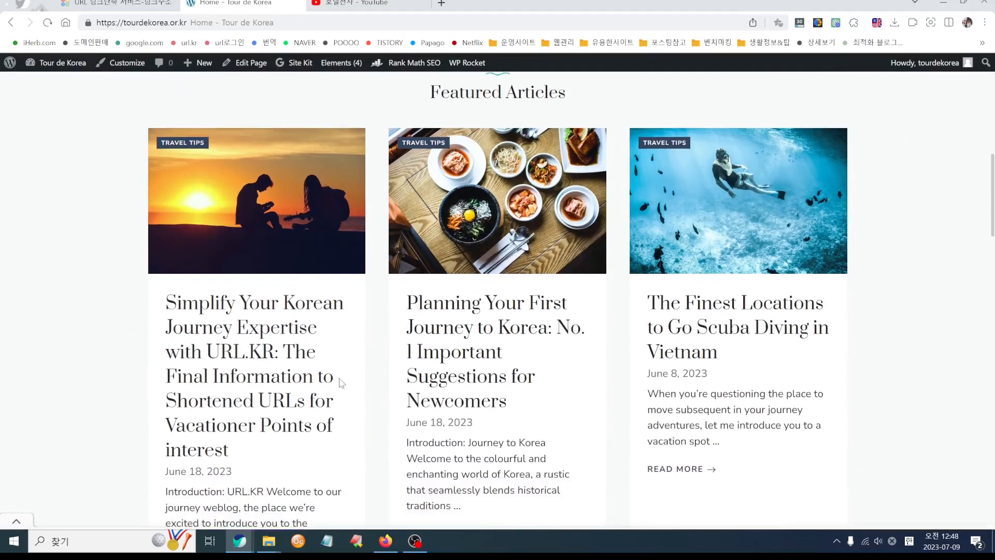
Step: Open the featured article on planning a first journey to Korea and skim it through to its conclusion
left_click(472, 361)
scroll(516, 371, "down", 4)
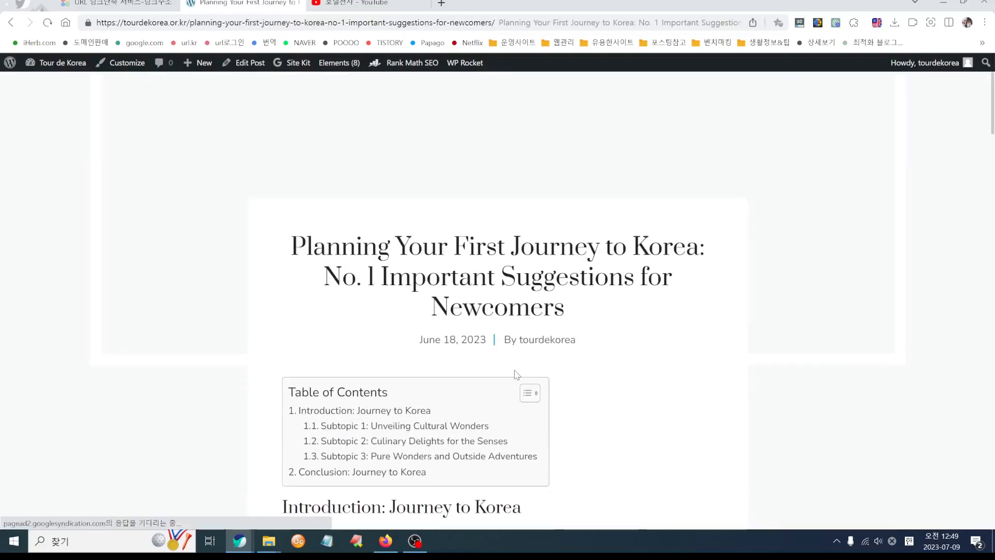
scroll(621, 372, "down", 4)
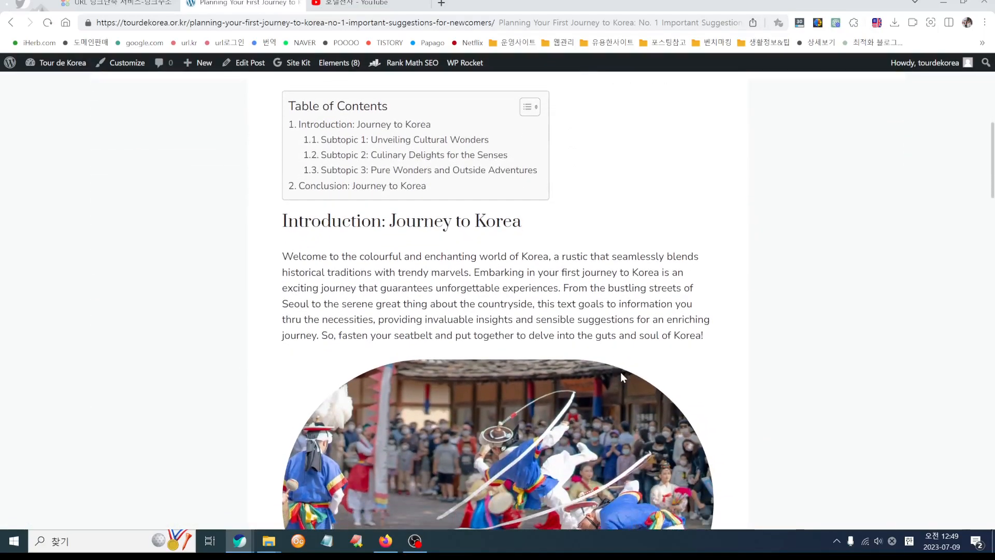
scroll(621, 372, "down", 3)
scroll(621, 378, "down", 20)
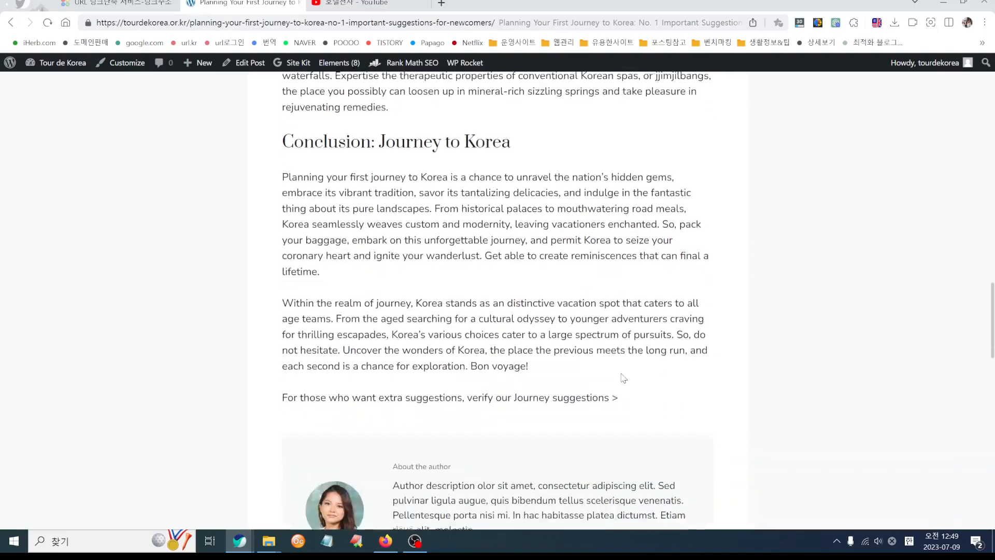
scroll(622, 376, "up", 20)
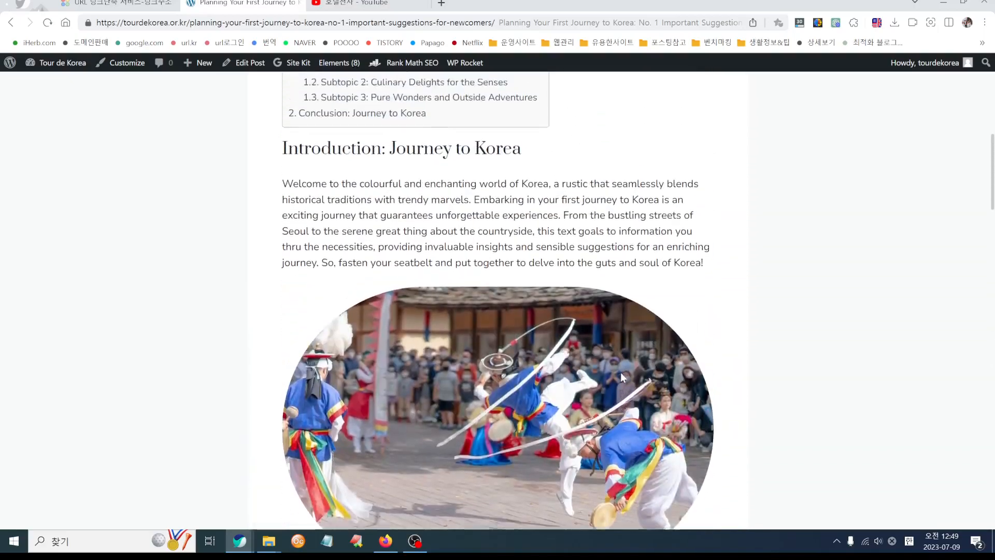
scroll(620, 372, "up", 8)
Step: Return to the Tour de Korea home page and collapse the advertising banner
left_click(190, 136)
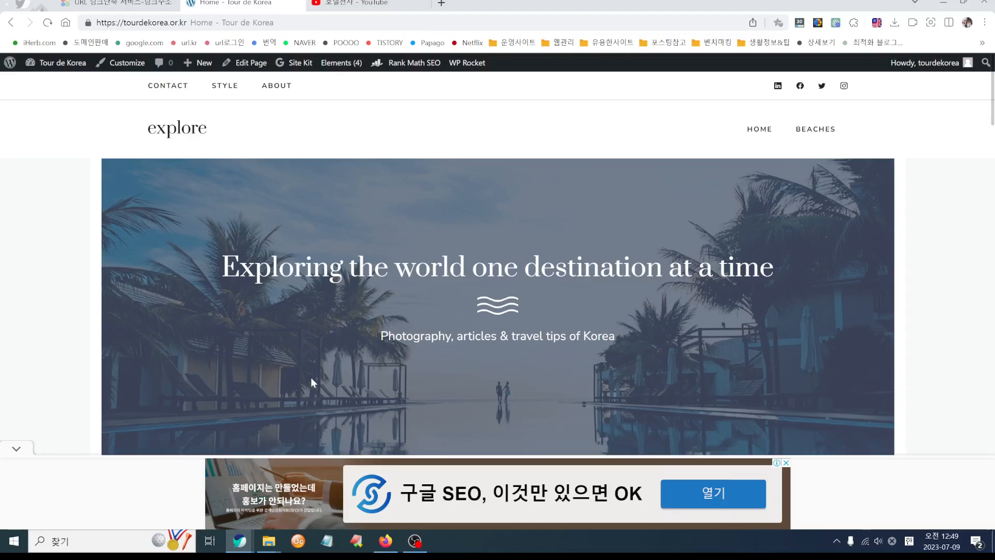
left_click(16, 450)
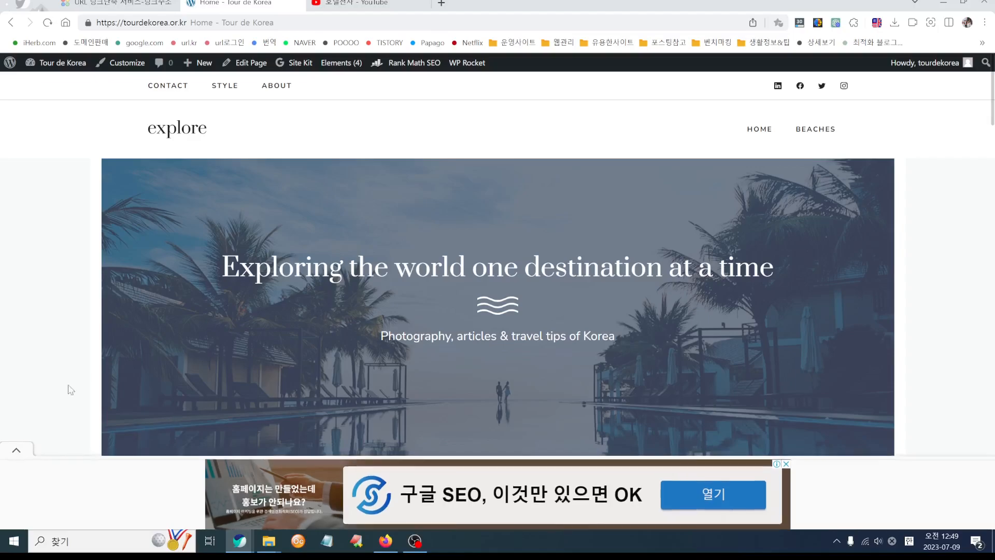
scroll(418, 367, "down", 2)
scroll(419, 372, "up", 2)
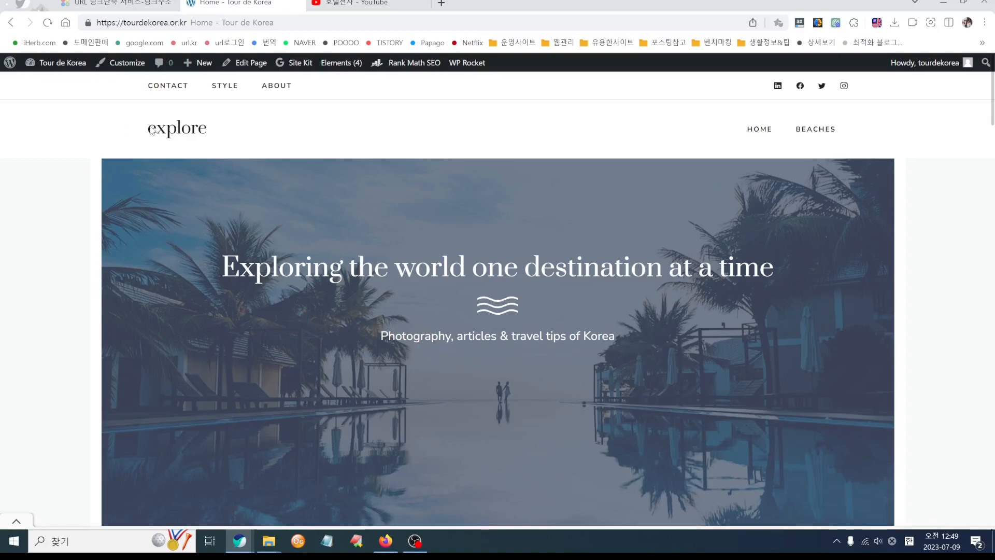
Step: Open the travel tips campaign in the Automatic plugin and examine its title, campaign type and feed list
left_click(59, 61)
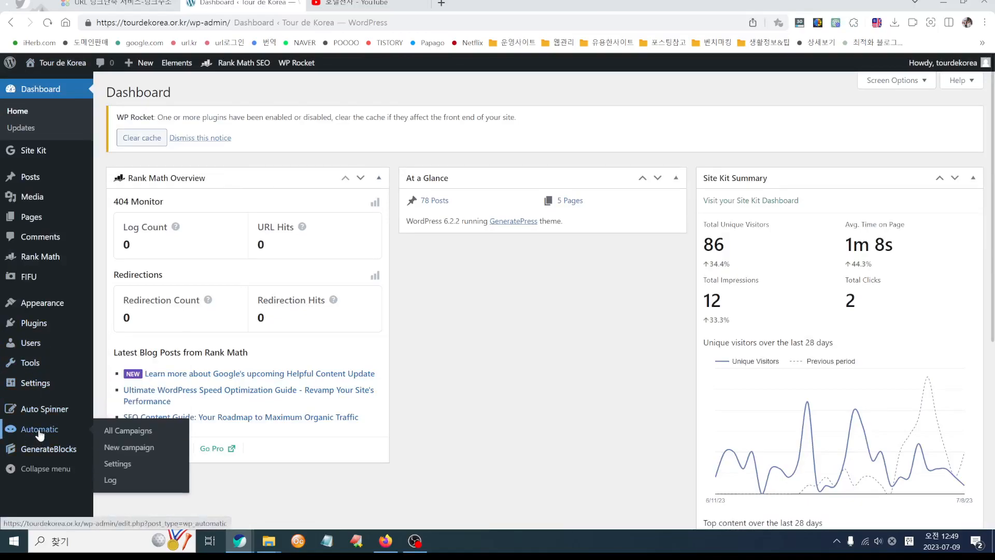
left_click(40, 435)
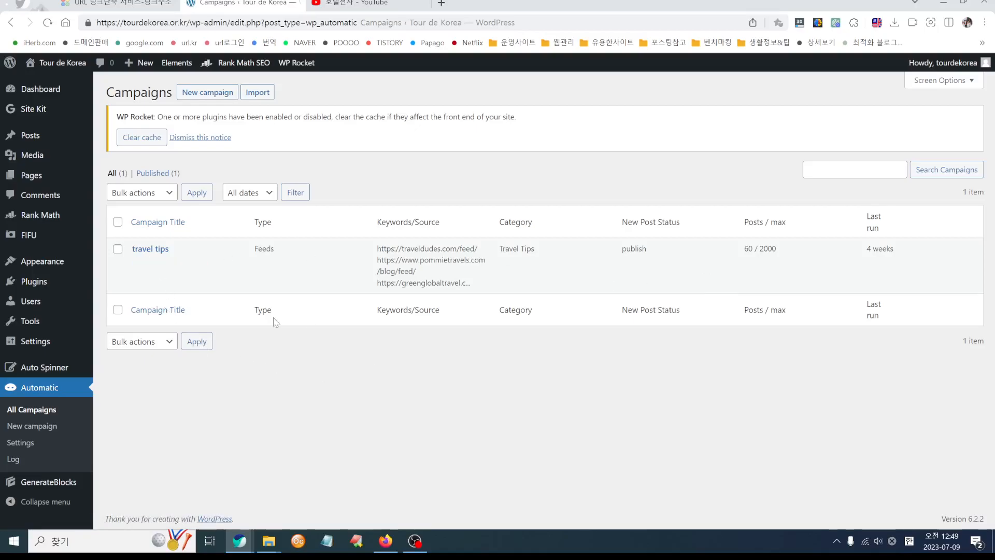
left_click(139, 263)
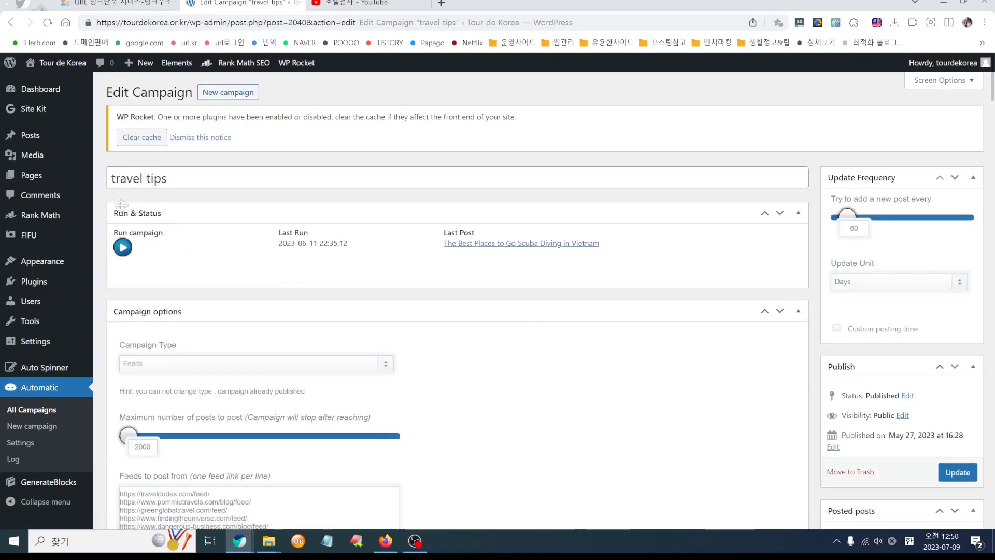
left_click_drag(193, 182, 105, 186)
left_click(213, 181)
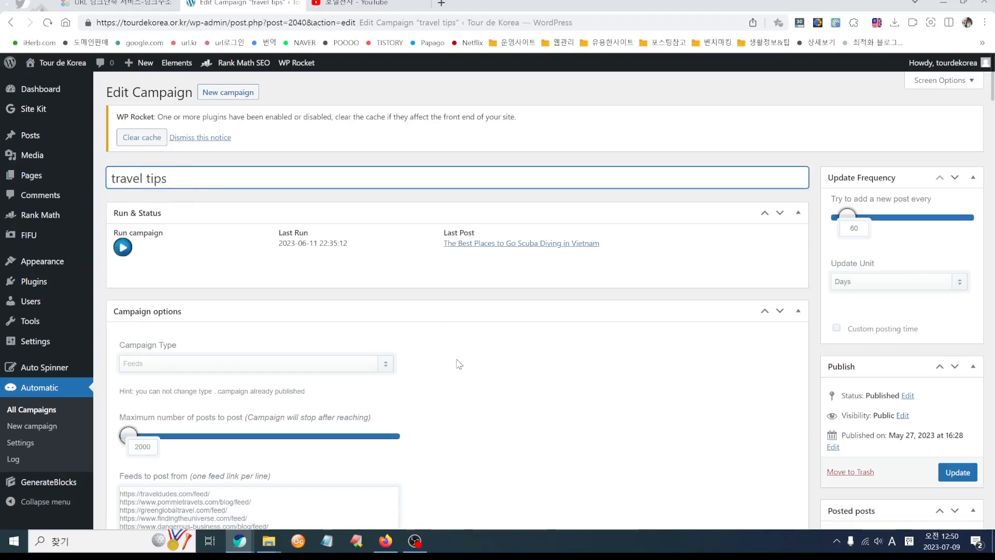
scroll(458, 364, "down", 4)
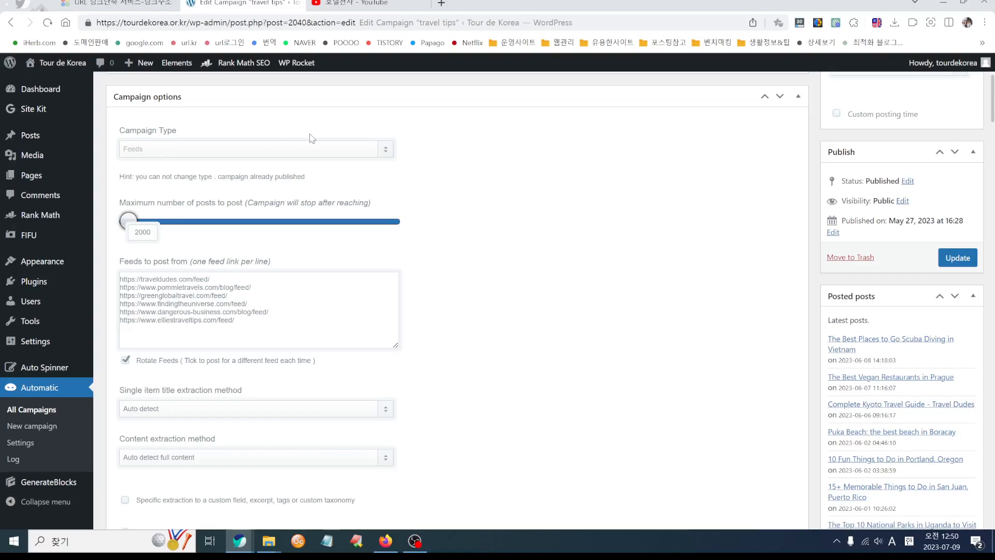
Step: Search Google in a new tab for "free feeds rss travel"
left_click(441, 3)
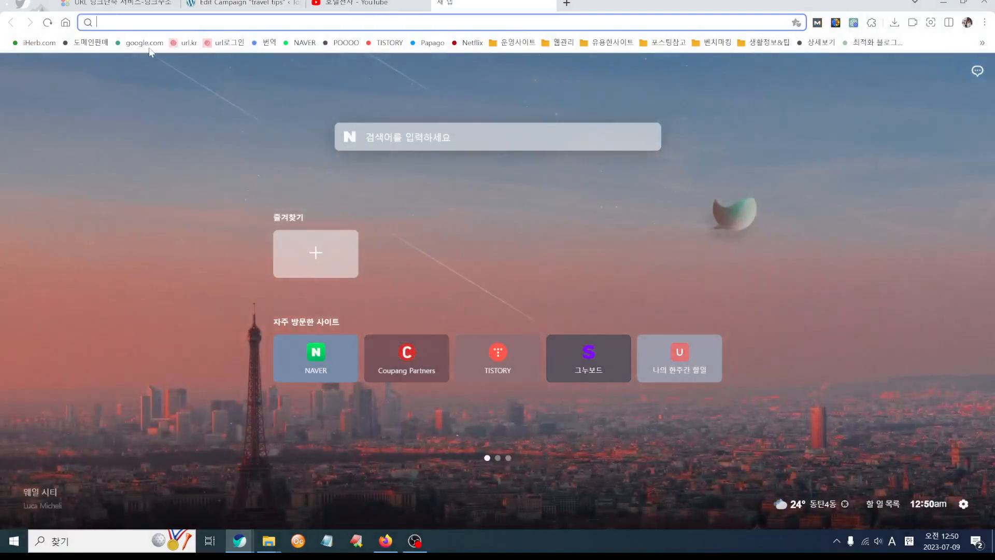
left_click(144, 43)
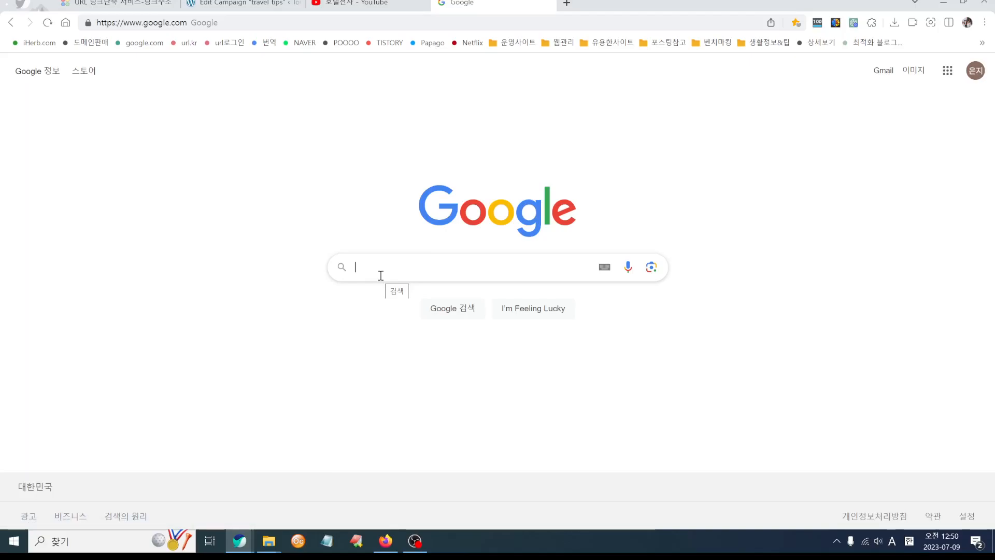
type("f")
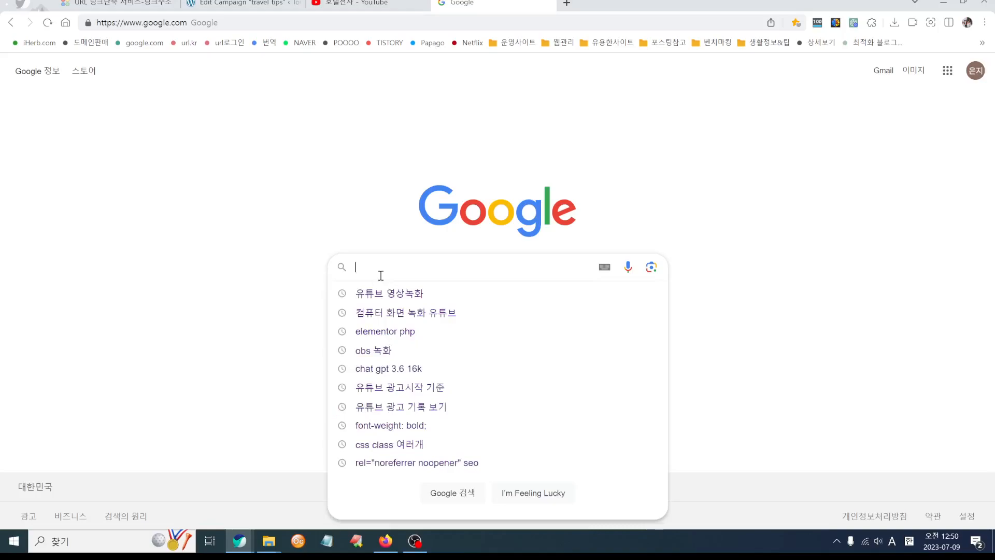
type("ree")
key("Down")
key("BackSpace")
key("BackSpace")
key("BackSpace")
key("BackSpace")
key("BackSpace")
key("BackSpace")
key("BackSpace")
key("BackSpace")
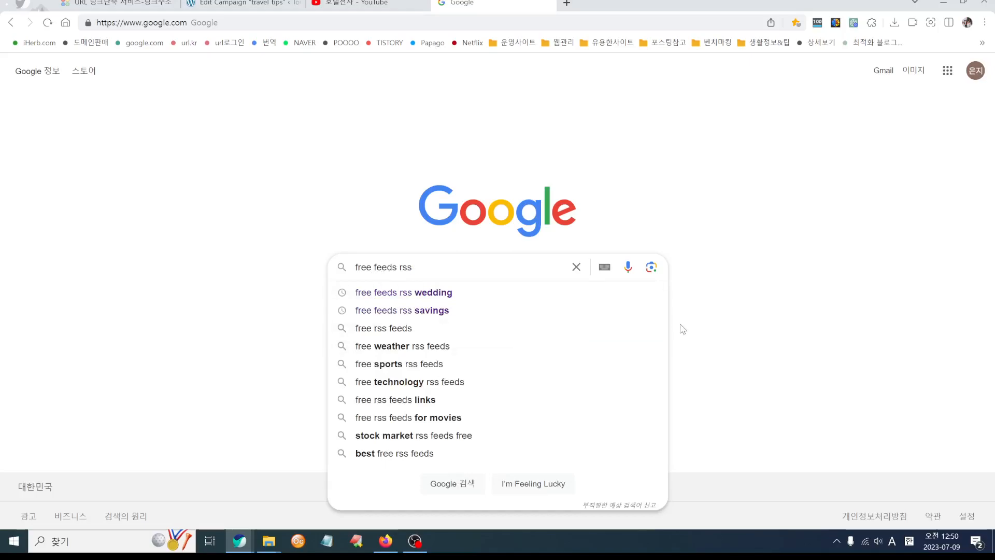
type("tra")
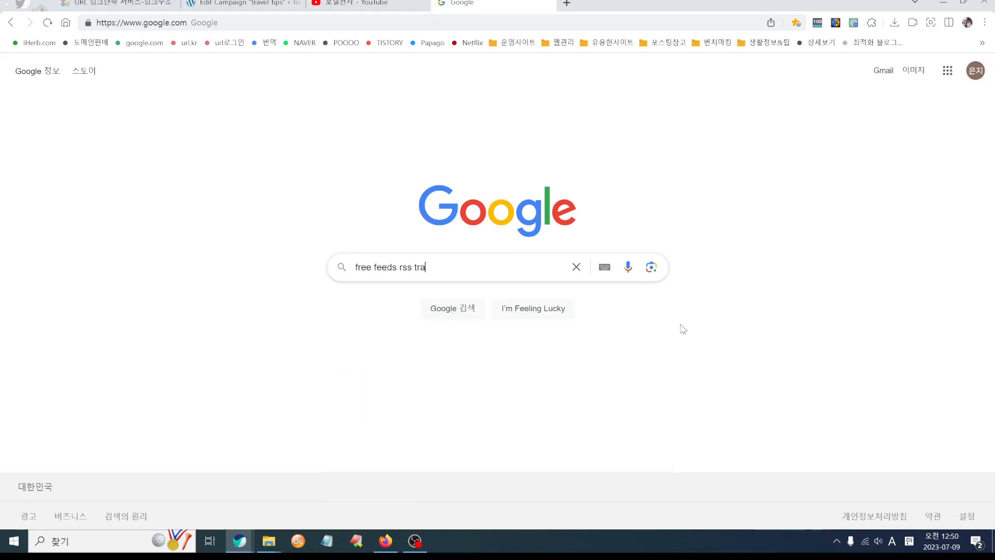
type("vel")
key("Return")
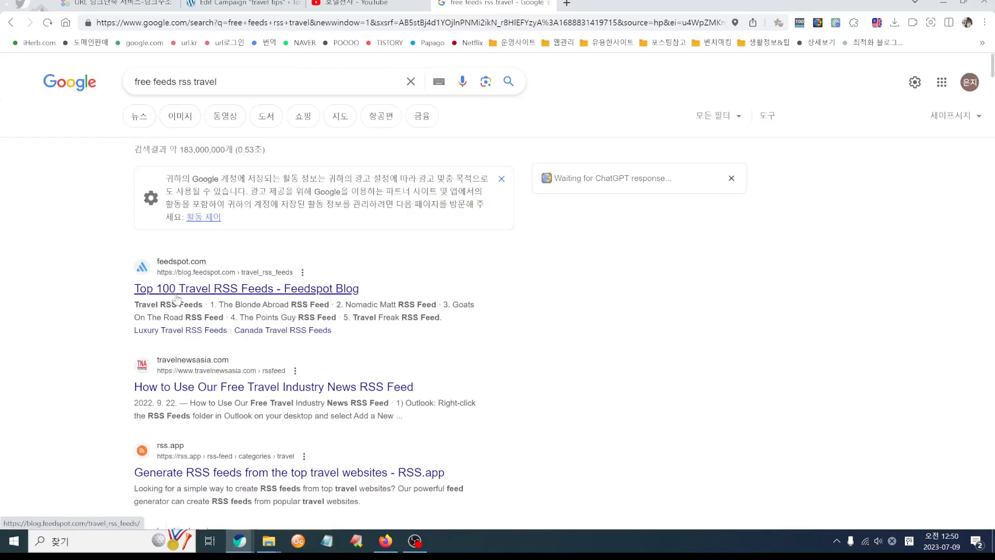
Step: Open Feedspot's Top 100 Travel RSS Feeds page from the search results and look through its first listed feeds
left_click(210, 291)
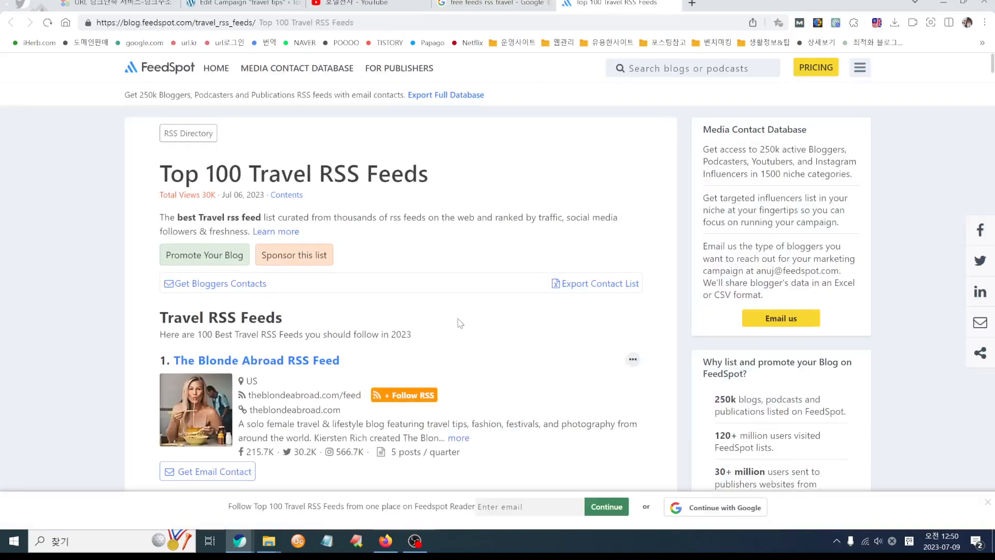
scroll(526, 327, "down", 3)
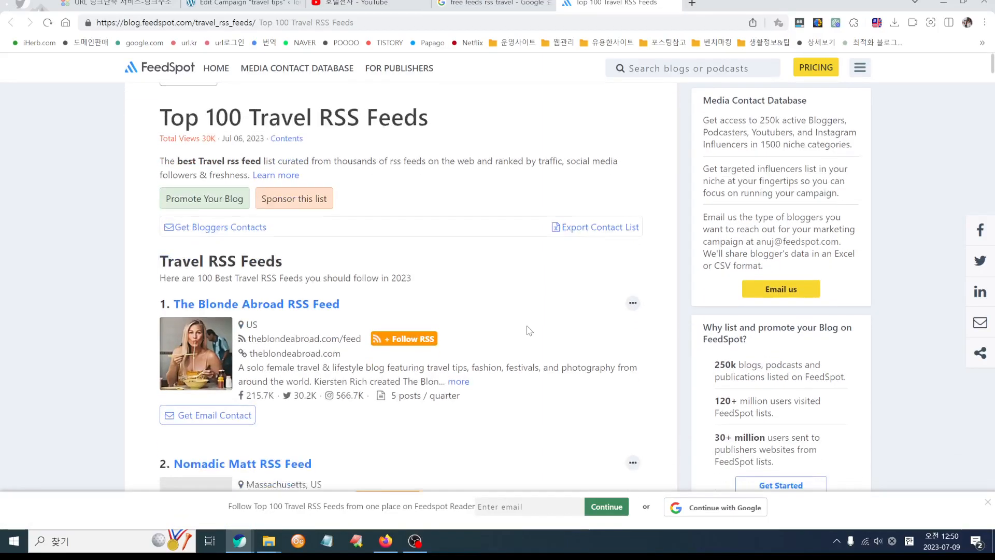
scroll(527, 327, "up", 3)
left_click_drag(255, 178, 443, 182)
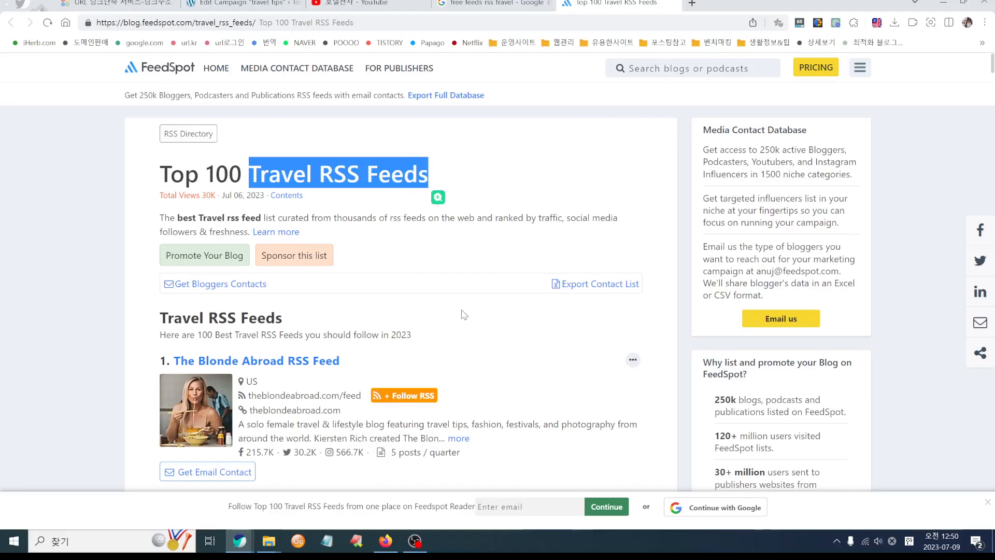
scroll(462, 314, "down", 5)
scroll(462, 311, "down", 3)
scroll(292, 250, "up", 3)
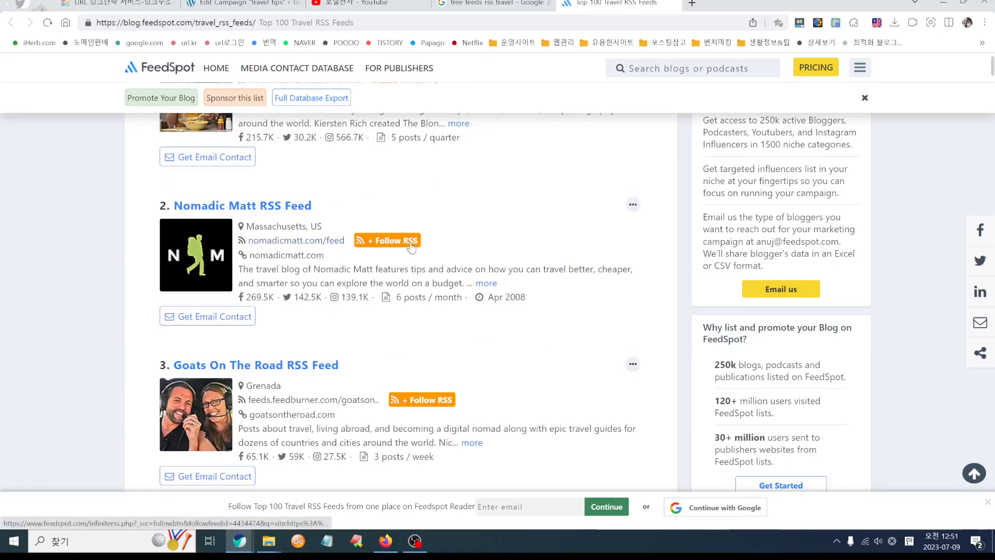
Step: Open the Goats On The Road feed, examine the article content in its XML, and select the feed's web address
left_click(306, 402)
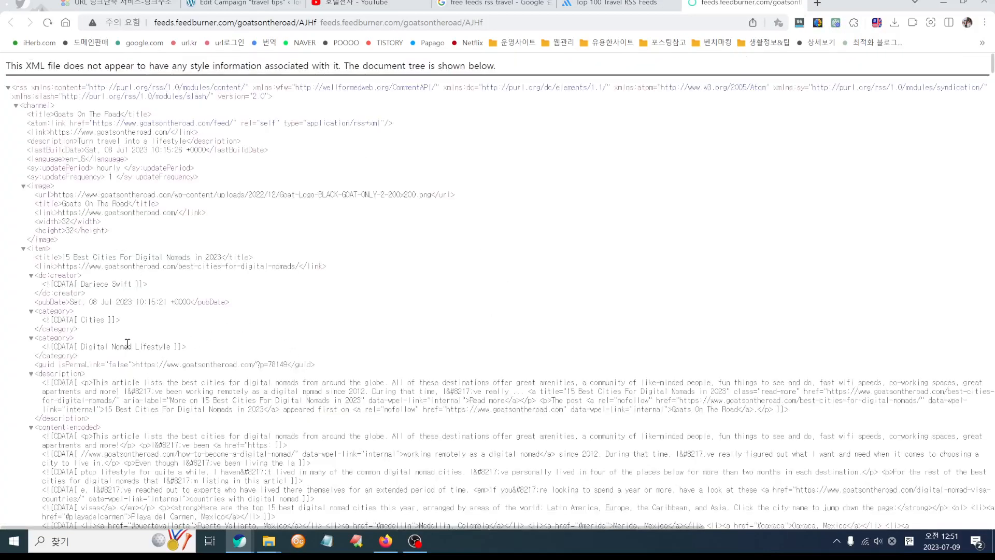
scroll(126, 346, "down", 5)
left_click_drag(109, 276, 373, 410)
left_click(451, 214)
left_click_drag(89, 177, 291, 400)
left_click(334, 433)
scroll(334, 432, "up", 5)
left_click(254, 22)
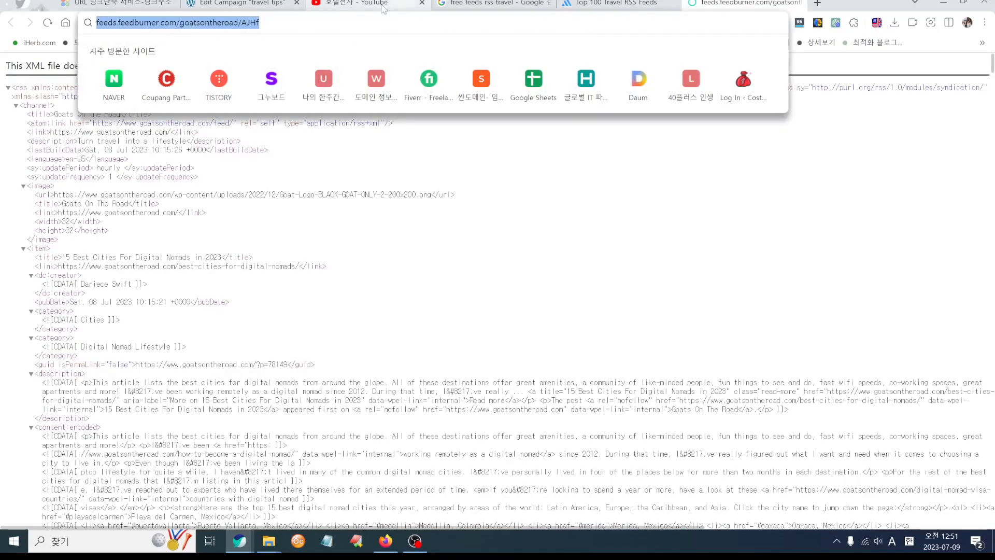
Step: Return to the travel tips campaign and examine its list of feed links and the Rotate Feeds option
left_click(213, 6)
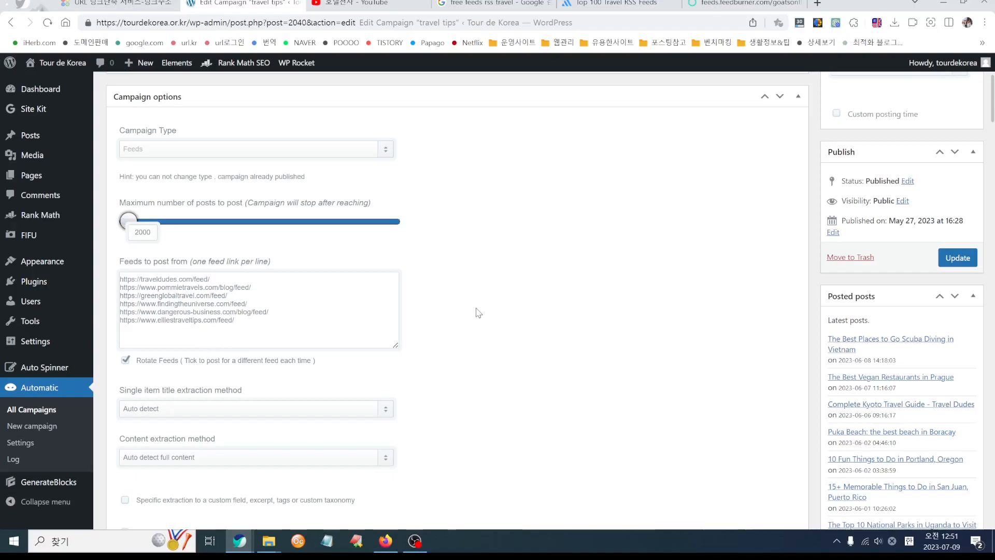
scroll(476, 311, "down", 1)
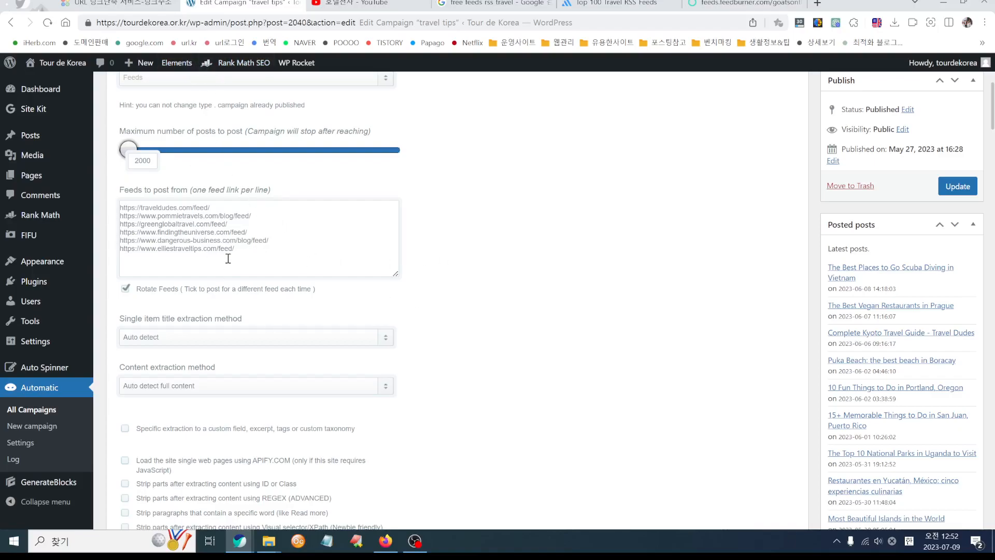
left_click_drag(260, 258, 115, 207)
left_click(499, 283)
left_click(126, 287)
Step: Review the campaign's title and content extraction methods, stripping options and post-skipping options
scroll(455, 325, "down", 3)
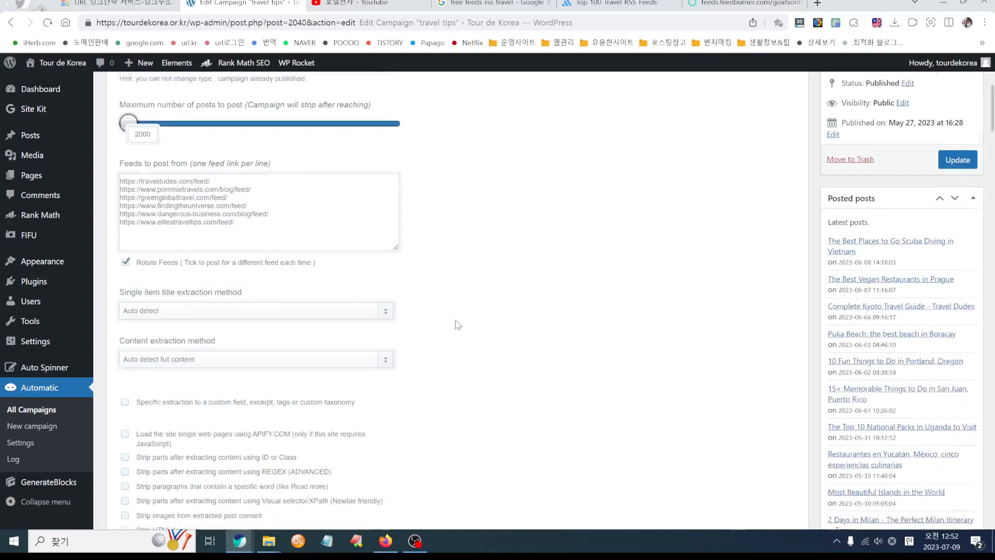
scroll(456, 324, "down", 2)
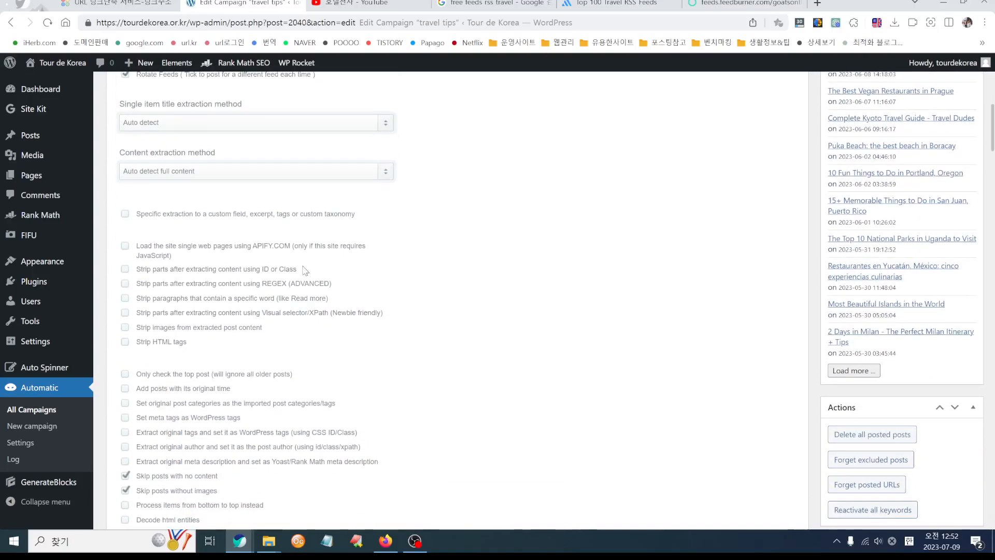
scroll(385, 240, "down", 3)
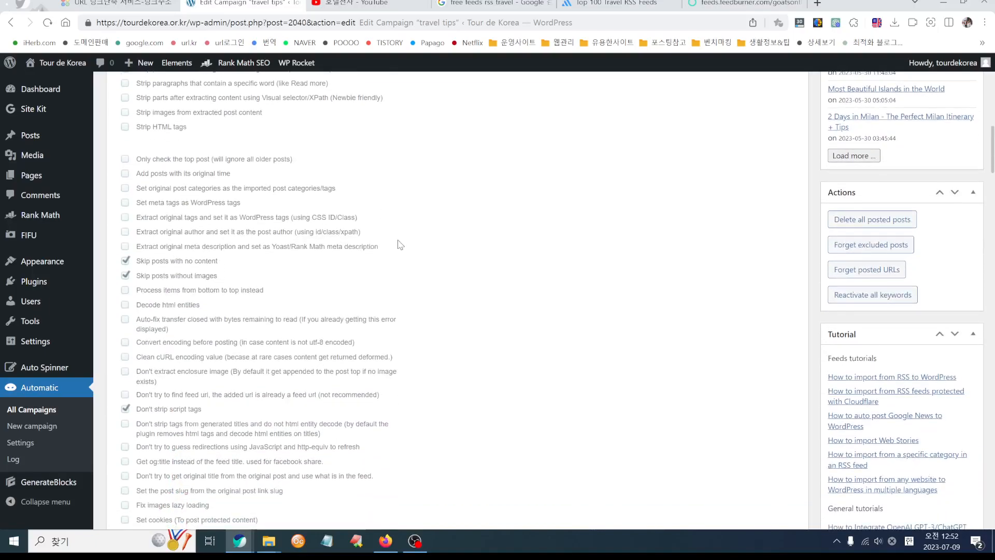
scroll(400, 244, "down", 2)
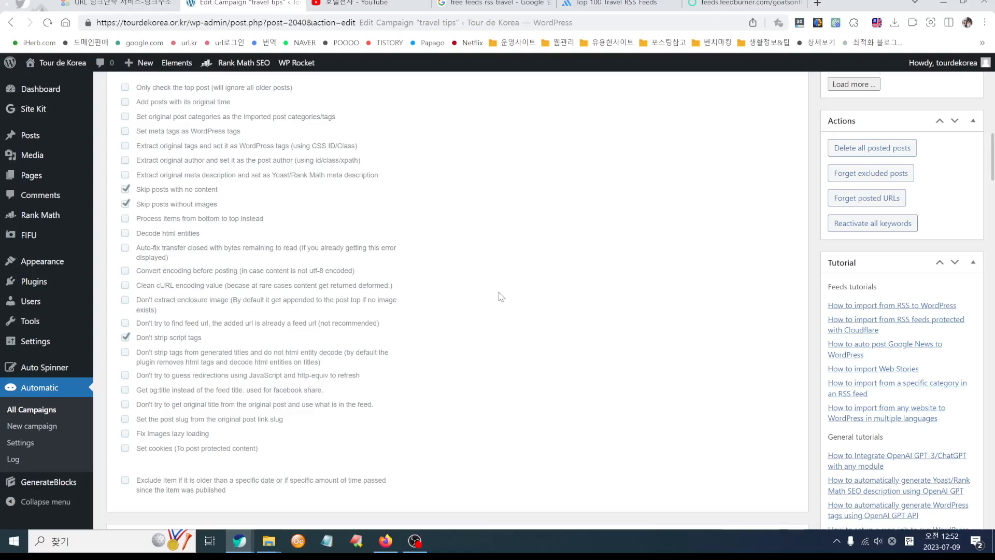
scroll(502, 301, "down", 1)
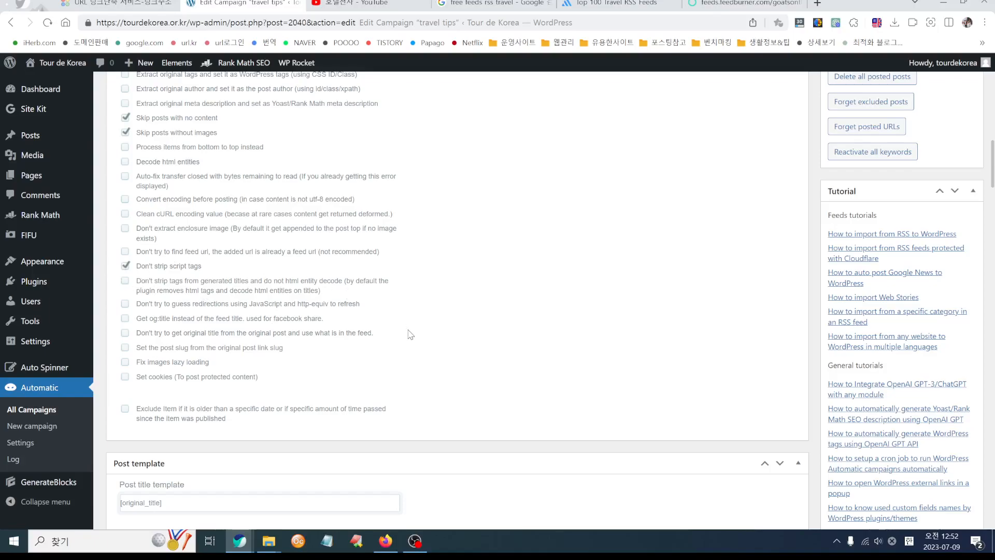
Step: Examine the campaign's post title and text templates and the OpenAI shortcode examples and options
scroll(588, 332, "down", 5)
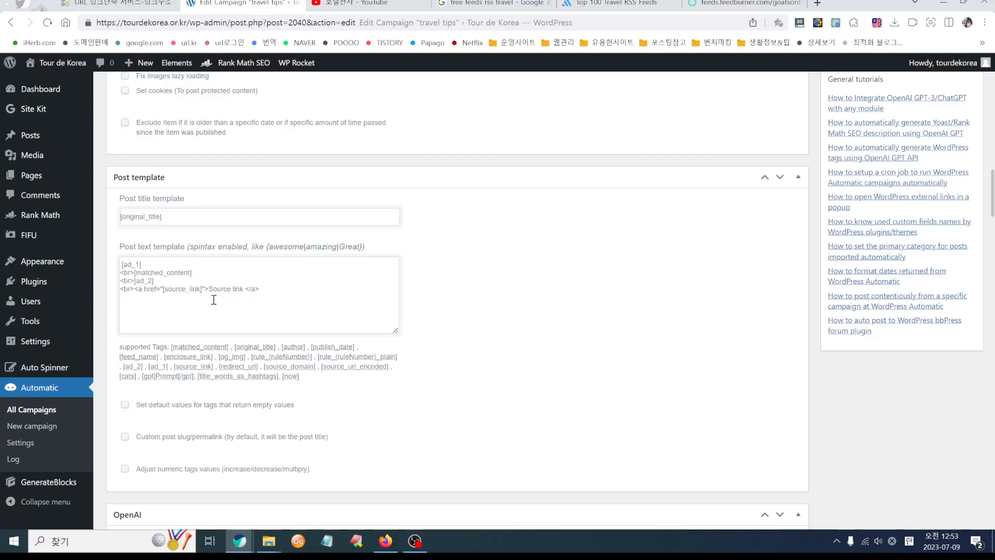
left_click(188, 290)
scroll(448, 370, "down", 3)
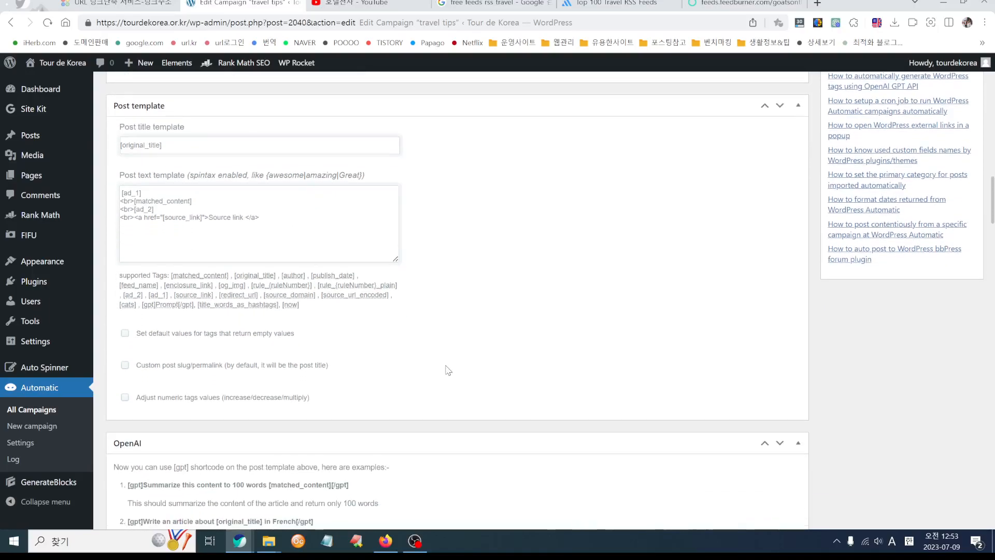
scroll(448, 370, "down", 4)
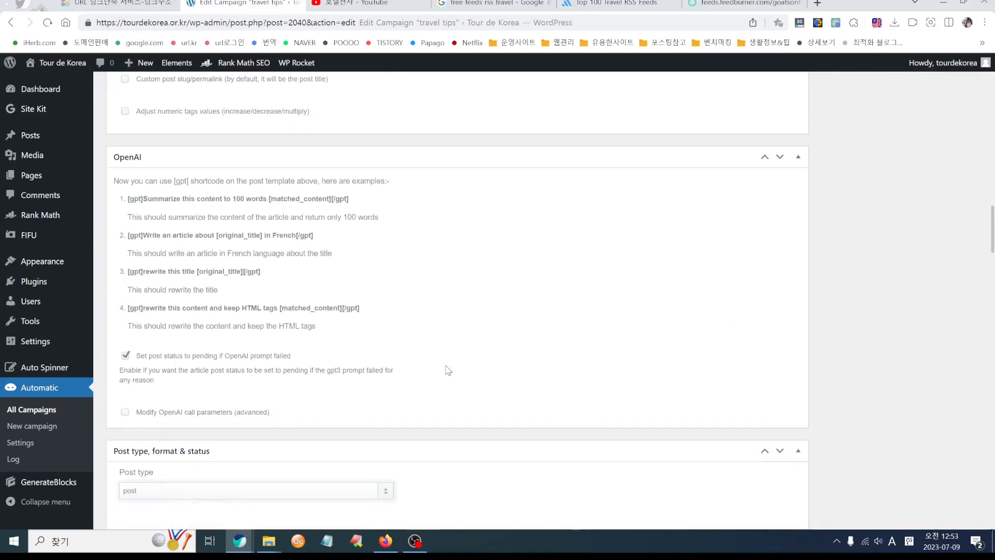
scroll(449, 370, "down", 1)
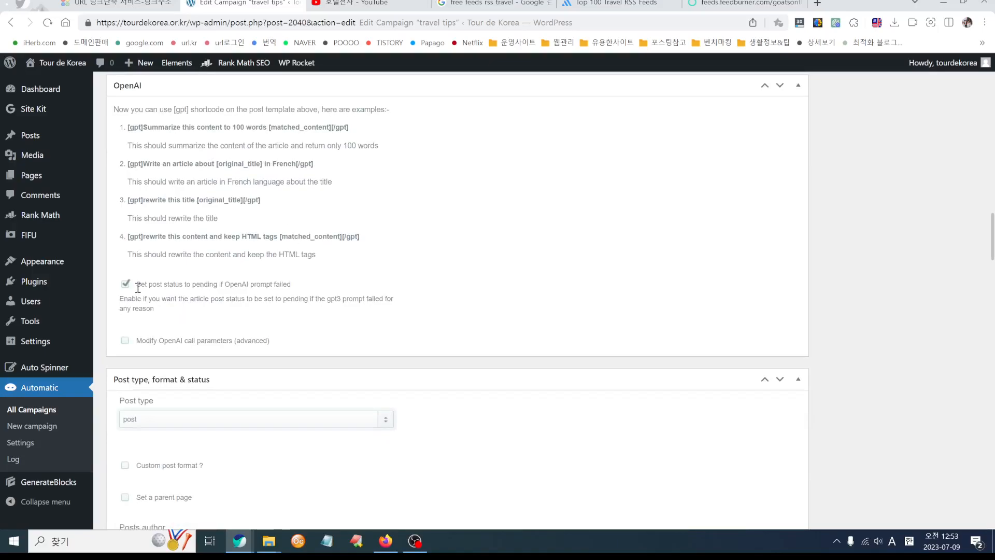
scroll(453, 344, "down", 3)
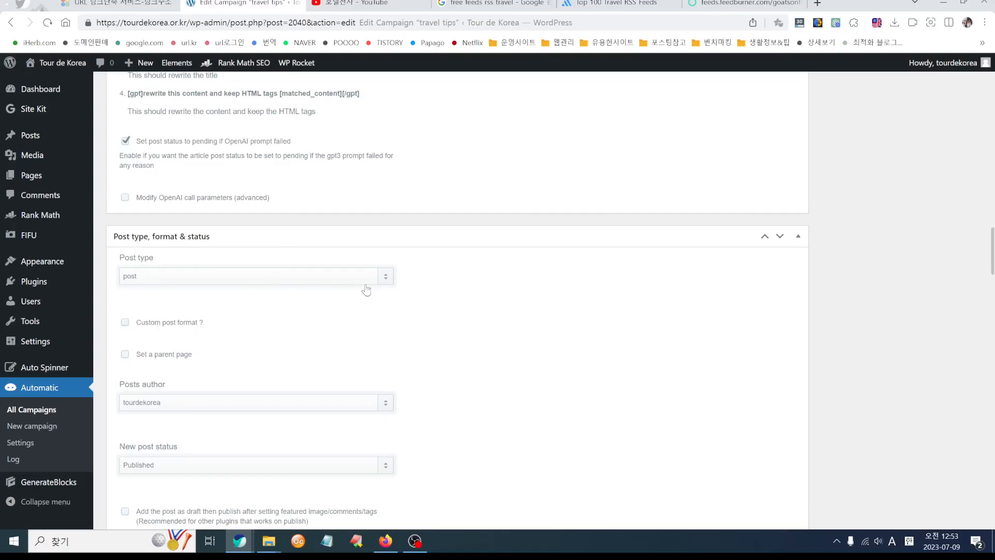
Step: Check the available choices for the campaign's post type and posts author without changing either
left_click(386, 280)
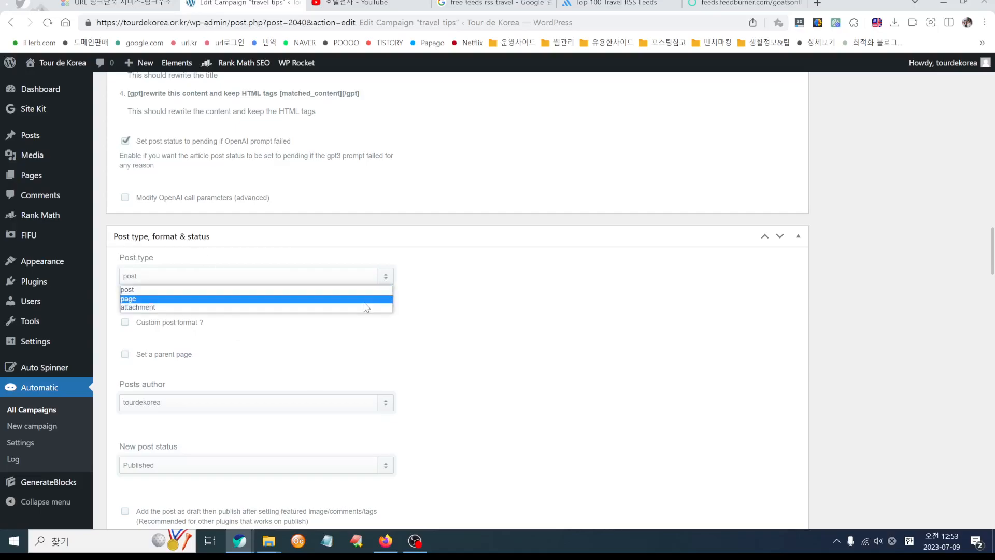
left_click(514, 293)
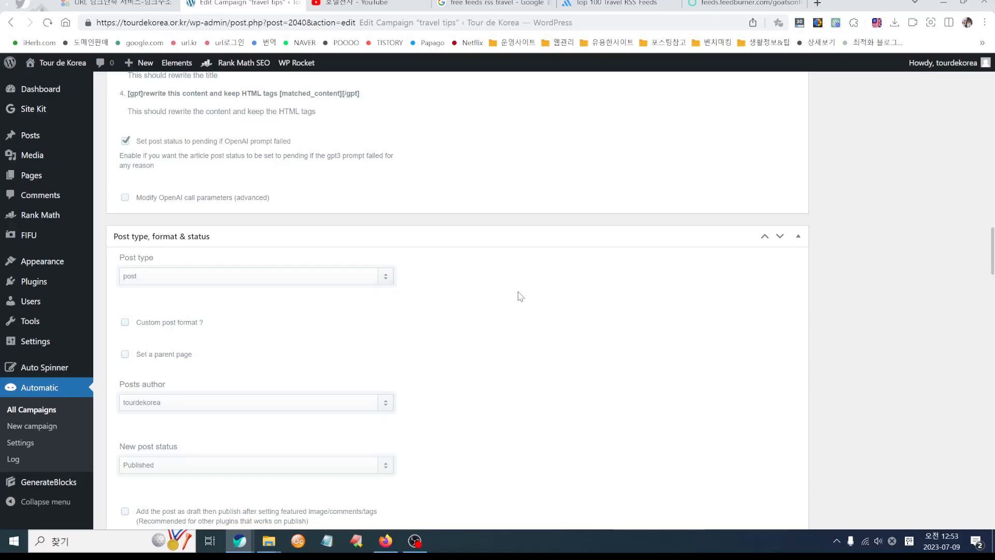
scroll(520, 294, "down", 1)
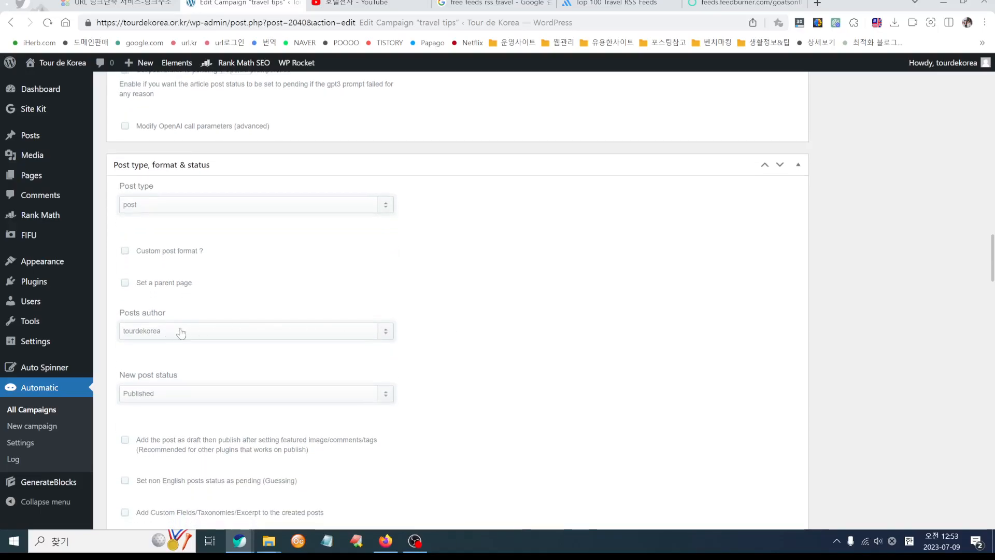
left_click(382, 334)
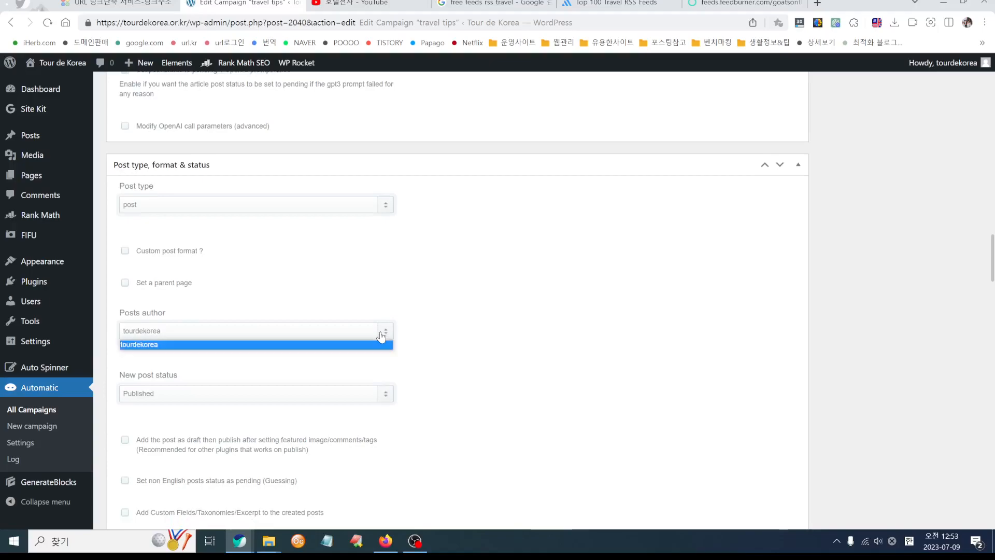
left_click(484, 333)
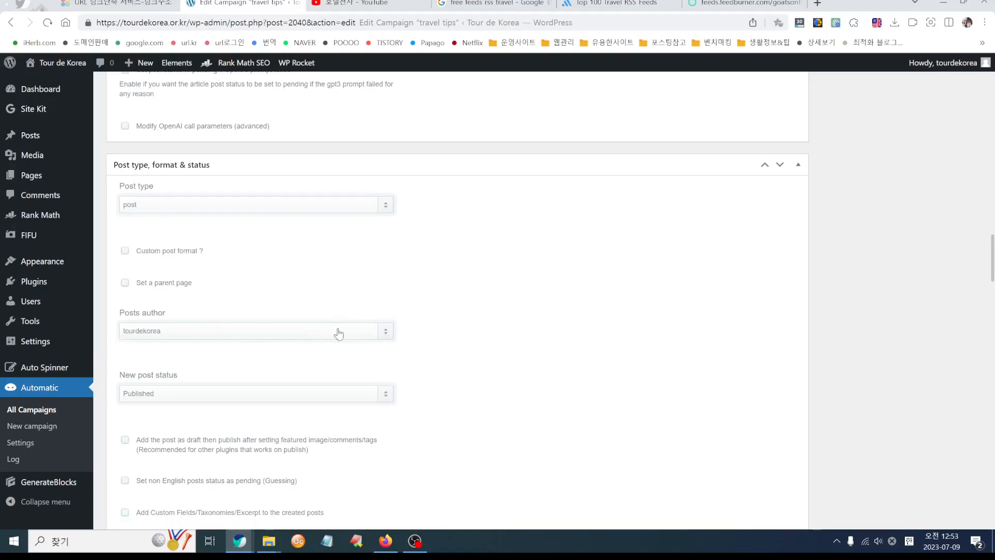
Step: Review the choices for the campaign's new post status and set it to Draft
scroll(475, 340, "down", 3)
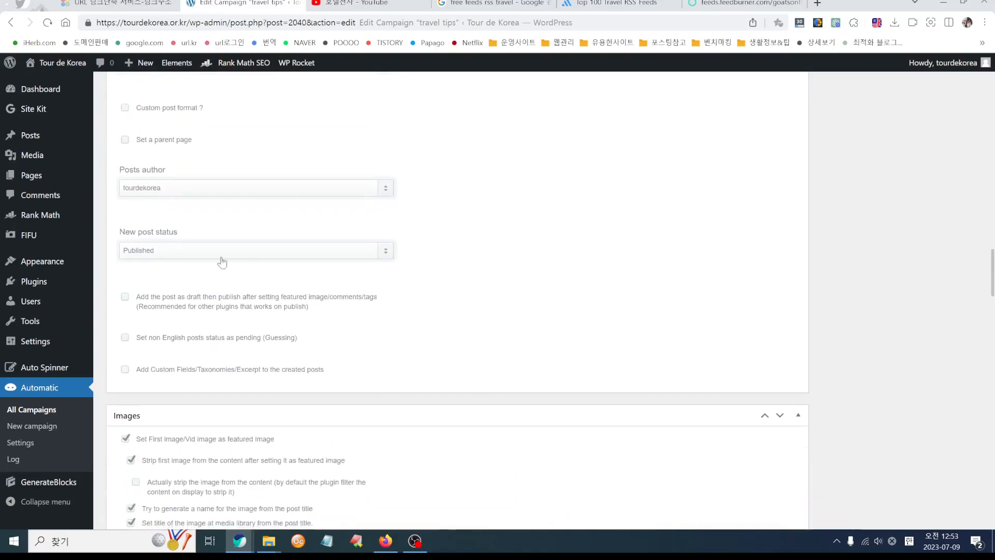
left_click(387, 254)
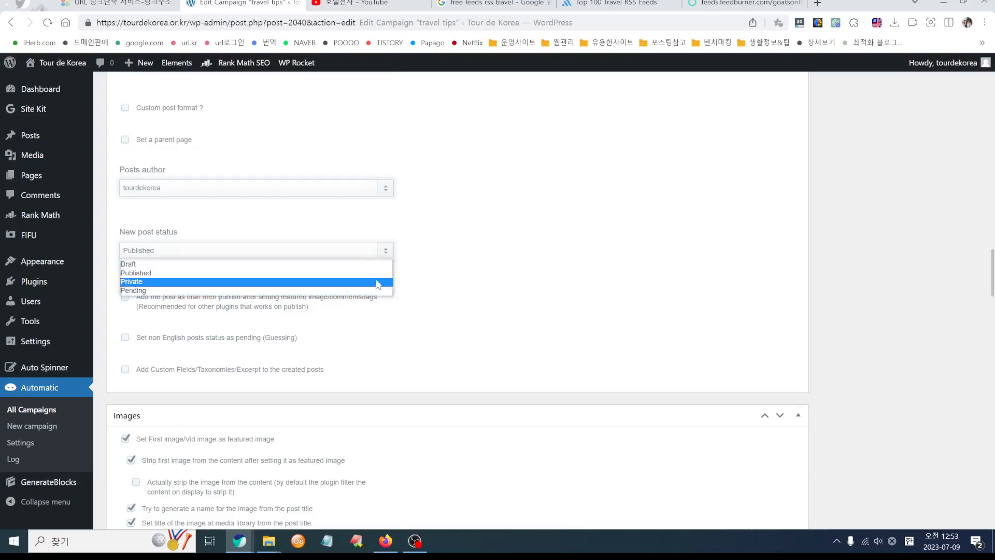
left_click(376, 266)
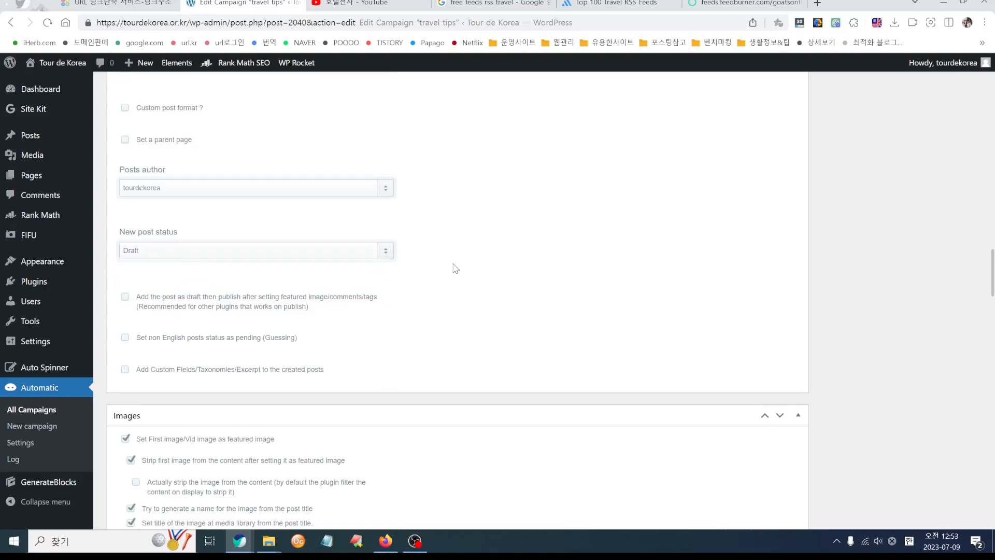
left_click(392, 262)
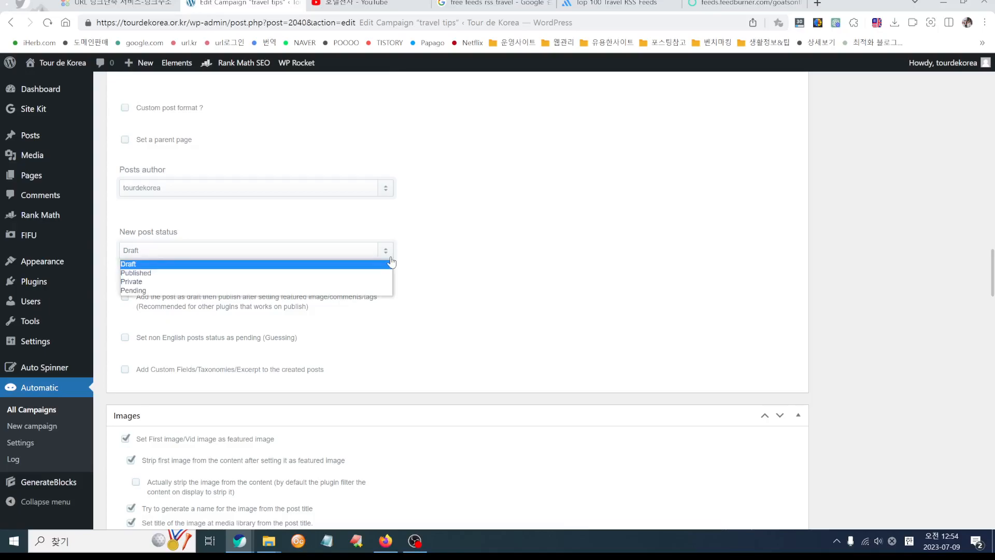
left_click(449, 269)
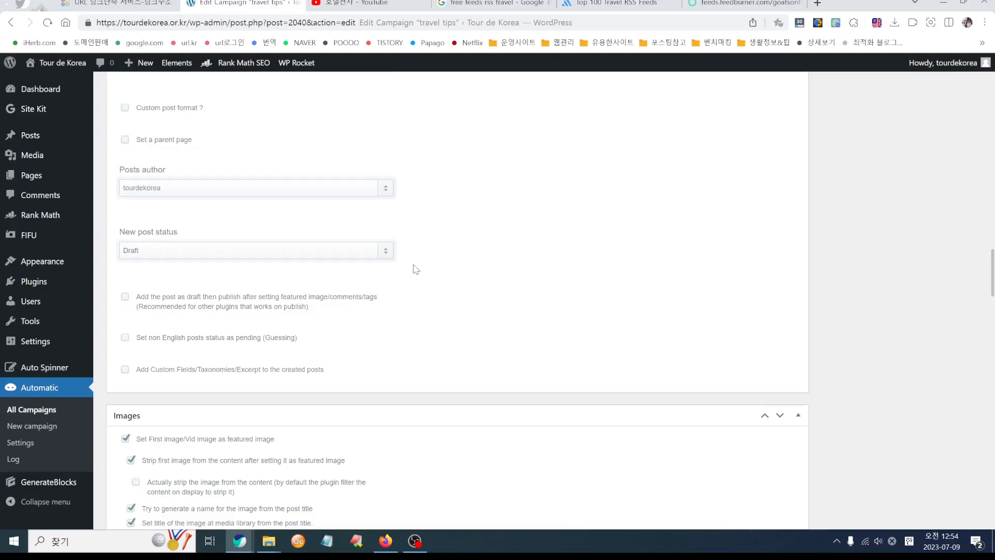
left_click(382, 256)
left_click(371, 274)
left_click(386, 252)
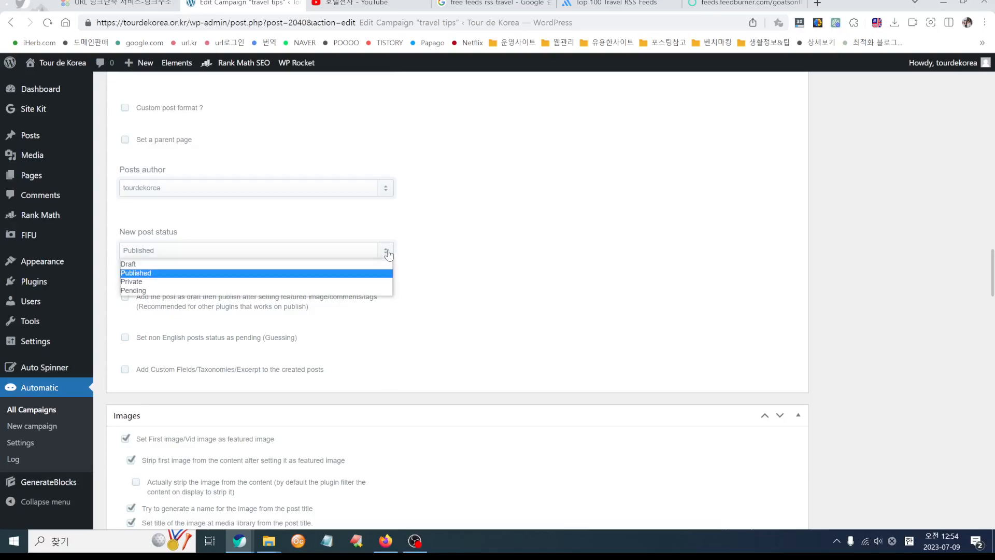
left_click(384, 264)
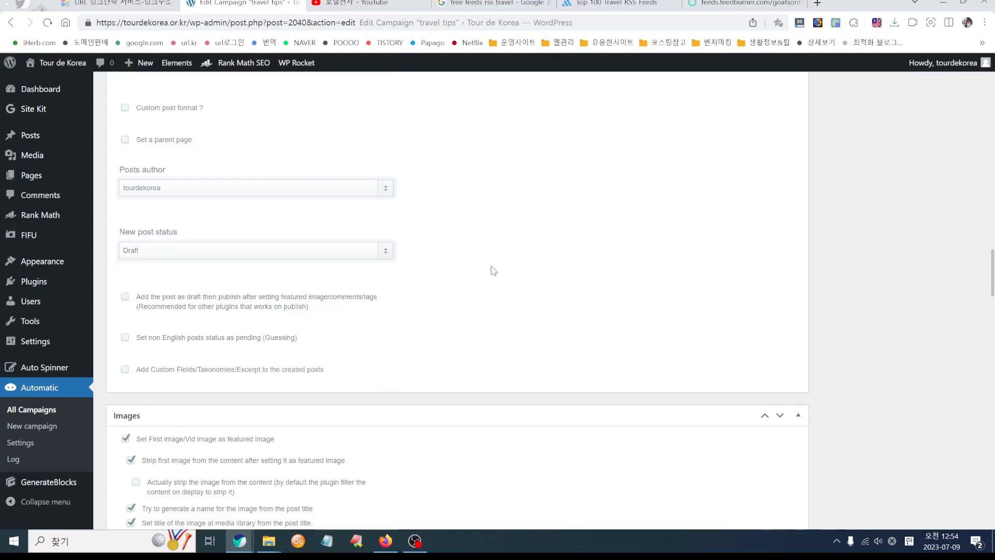
Step: Review the campaign's featured image options and switch back to the Goats On The Road feed
scroll(493, 270, "down", 4)
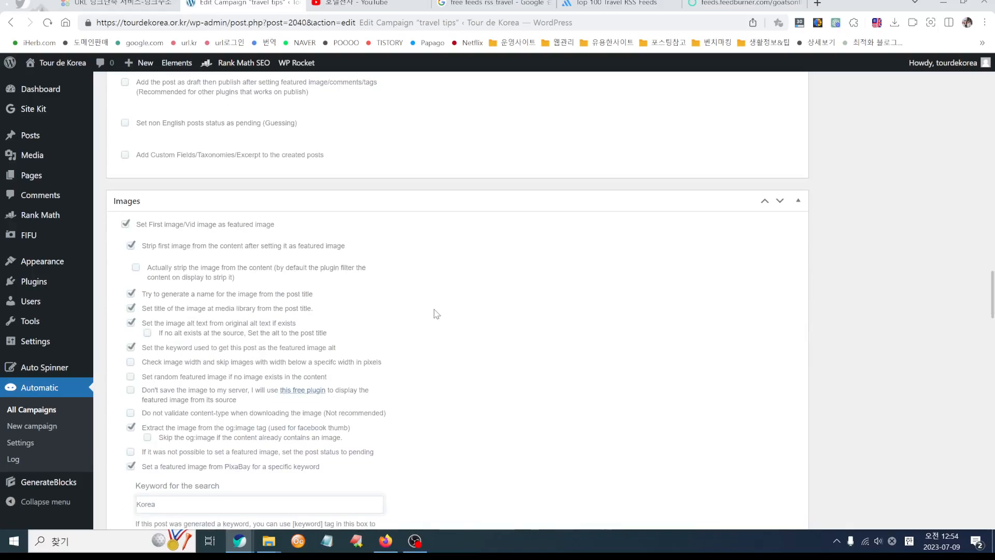
scroll(438, 314, "down", 1)
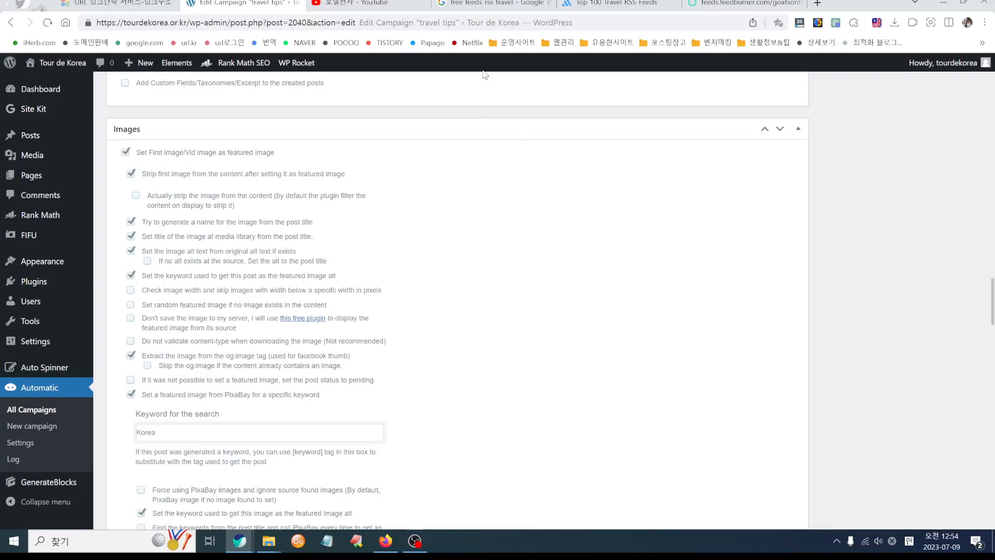
left_click(754, 5)
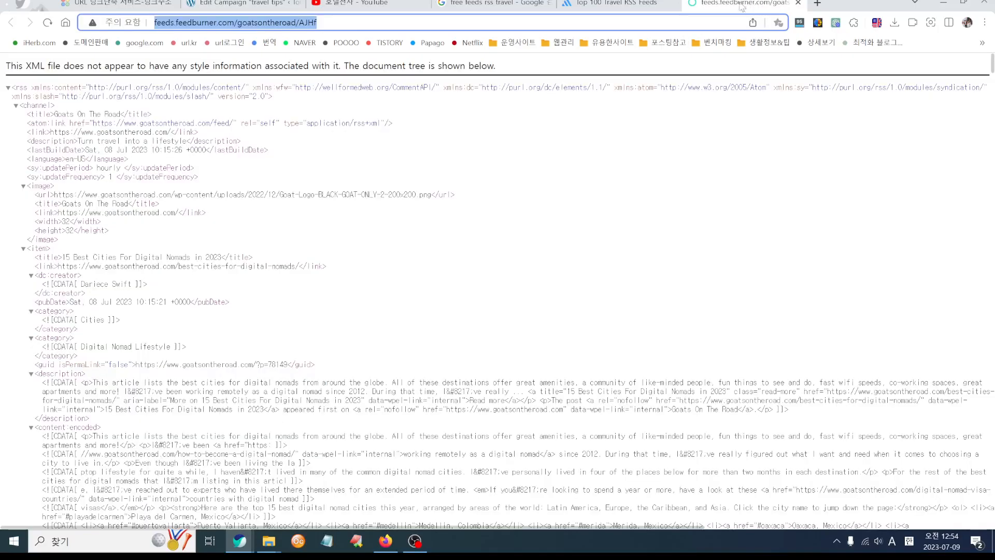
left_click(244, 5)
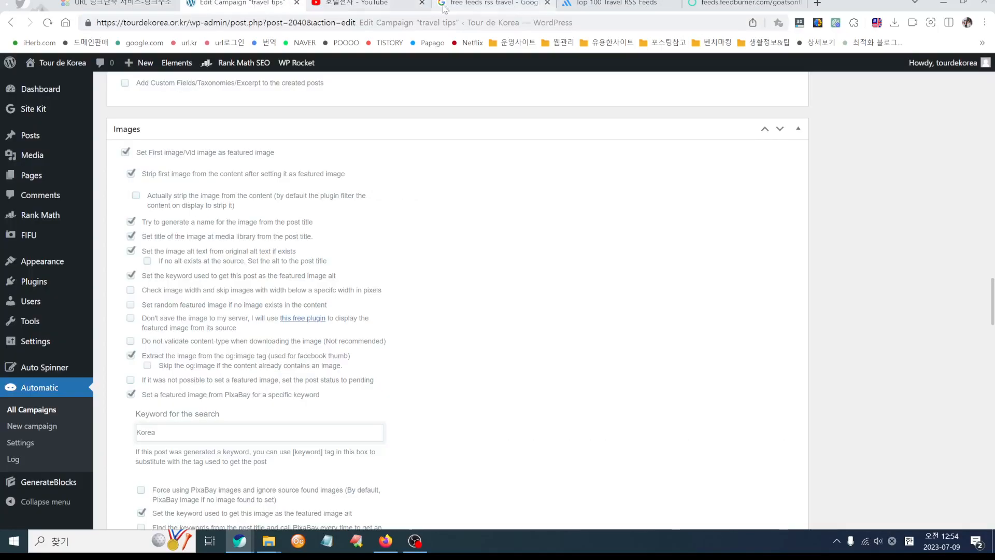
left_click(616, 4)
left_click(746, 4)
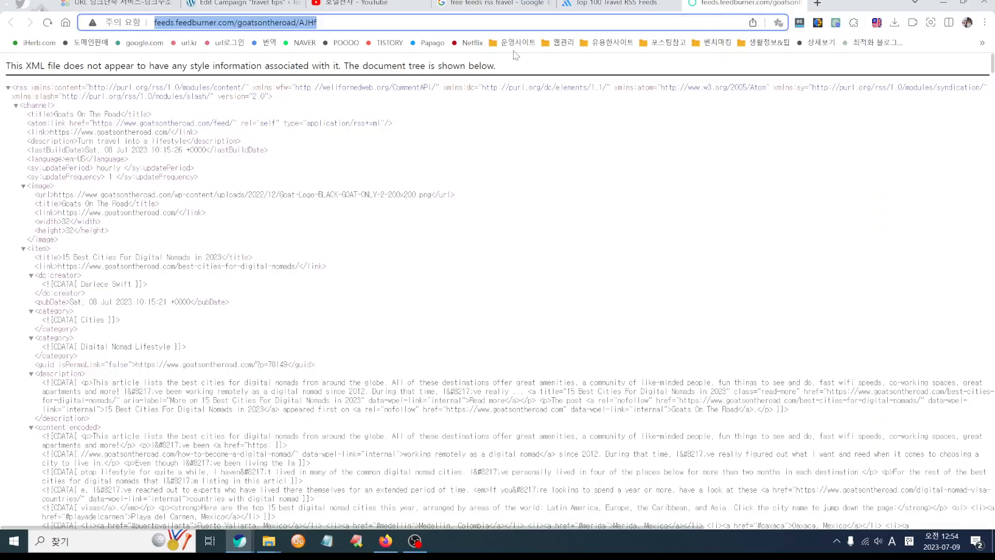
Step: Return to the travel tips campaign and examine its featured image options, including the PixaBay image setting and its search keyword
left_click(243, 6)
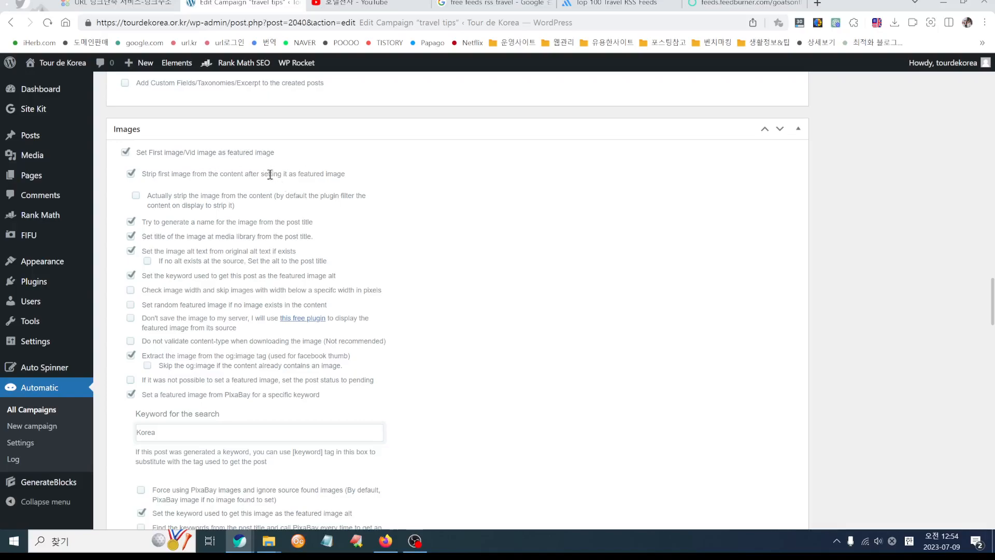
left_click_drag(227, 151, 275, 151)
left_click(434, 189)
scroll(433, 410, "down", 1)
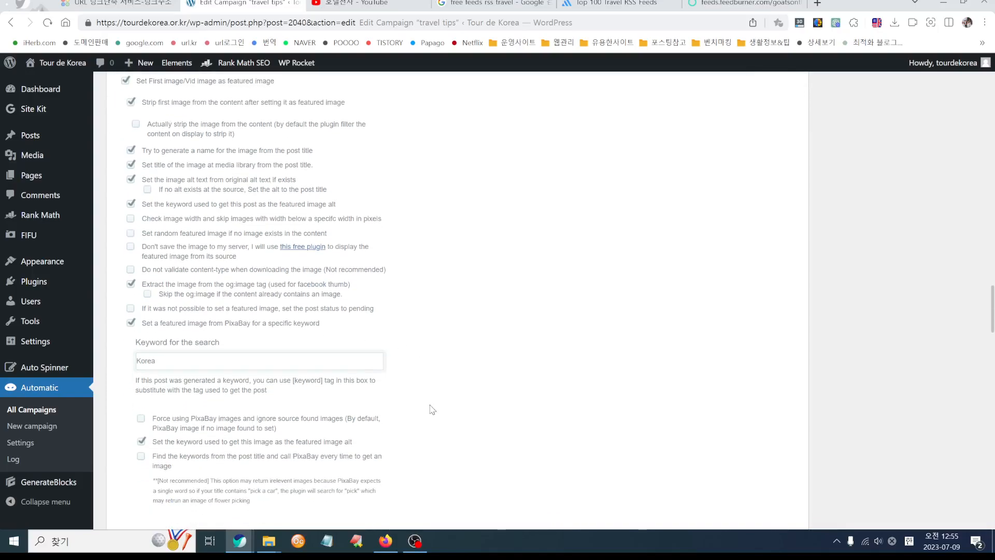
scroll(433, 409, "down", 1)
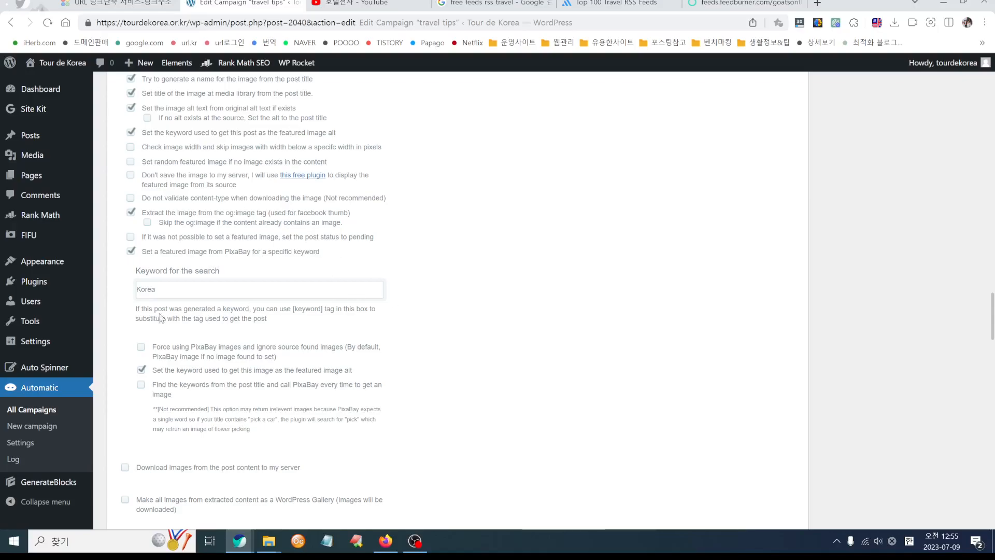
left_click(169, 293)
double_click(168, 294)
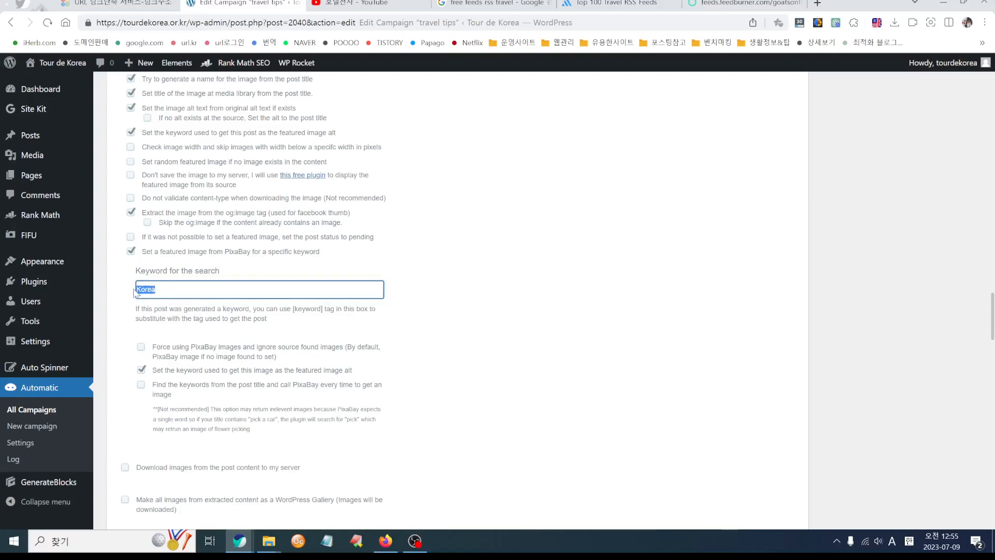
left_click(166, 293)
left_click_drag(252, 253, 225, 252)
left_click(407, 250)
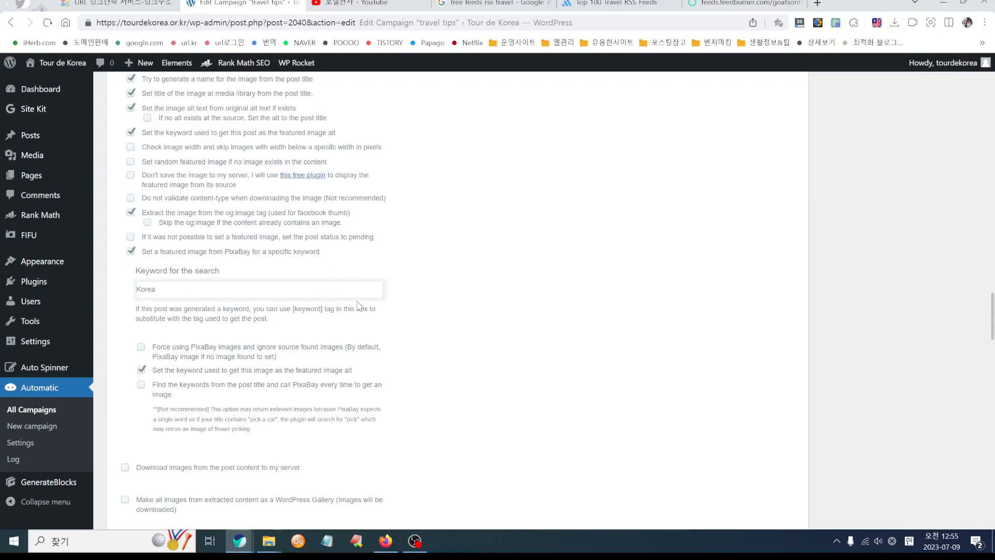
Step: Turn the option to set the first image as the featured image off and back on
scroll(358, 304, "up", 4)
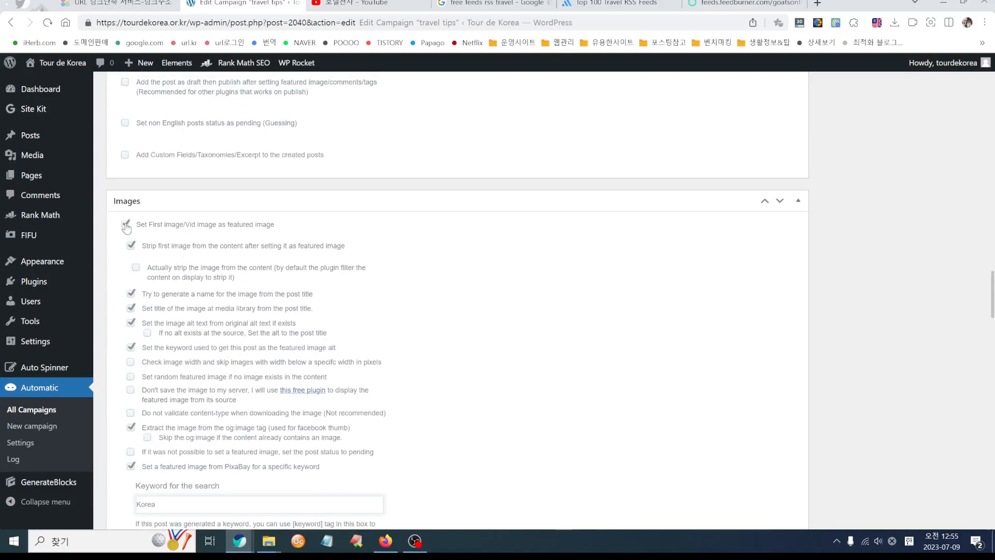
left_click(125, 225)
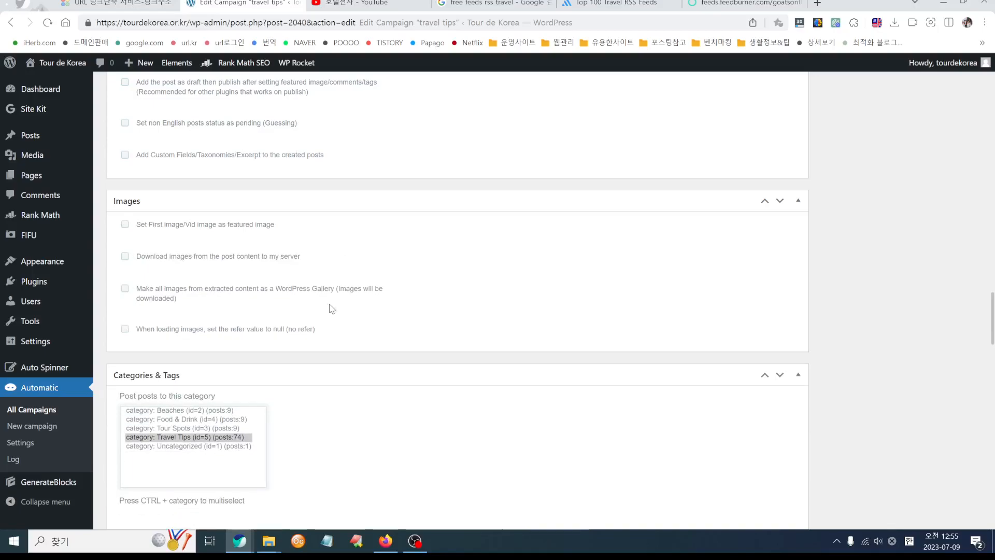
left_click(125, 225)
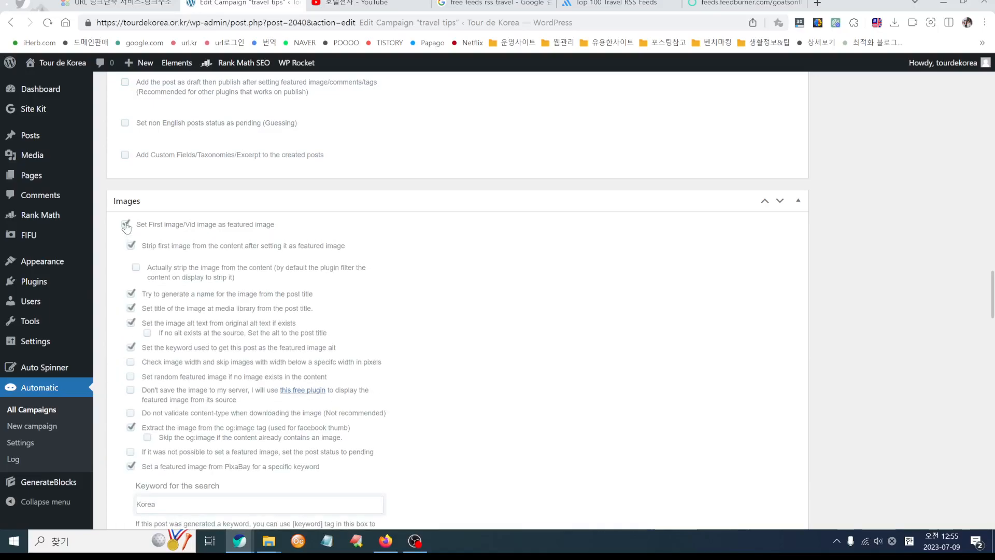
Step: Examine the PixaBay featured image options and the settings that follow the search keyword
scroll(377, 351, "down", 1)
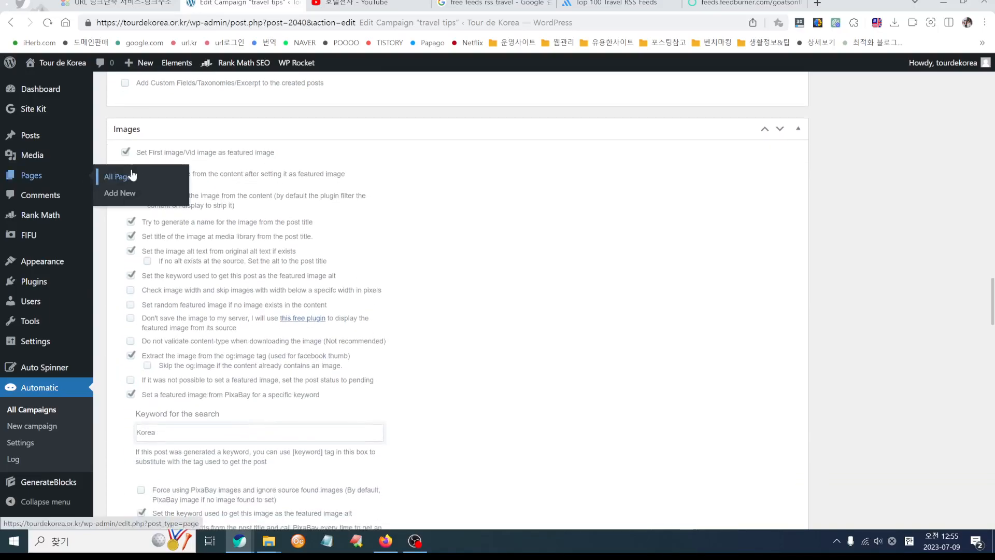
scroll(415, 330, "down", 2)
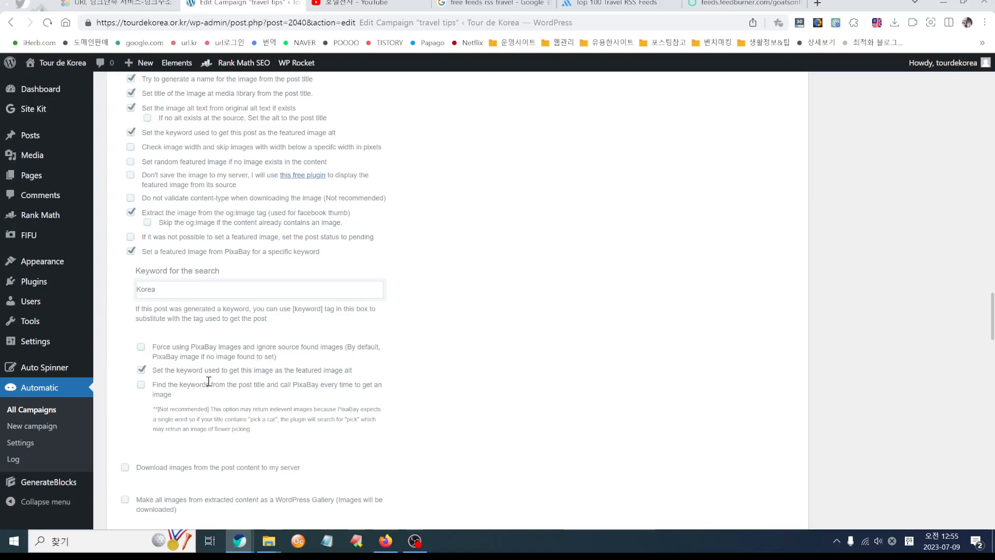
left_click_drag(225, 253, 251, 256)
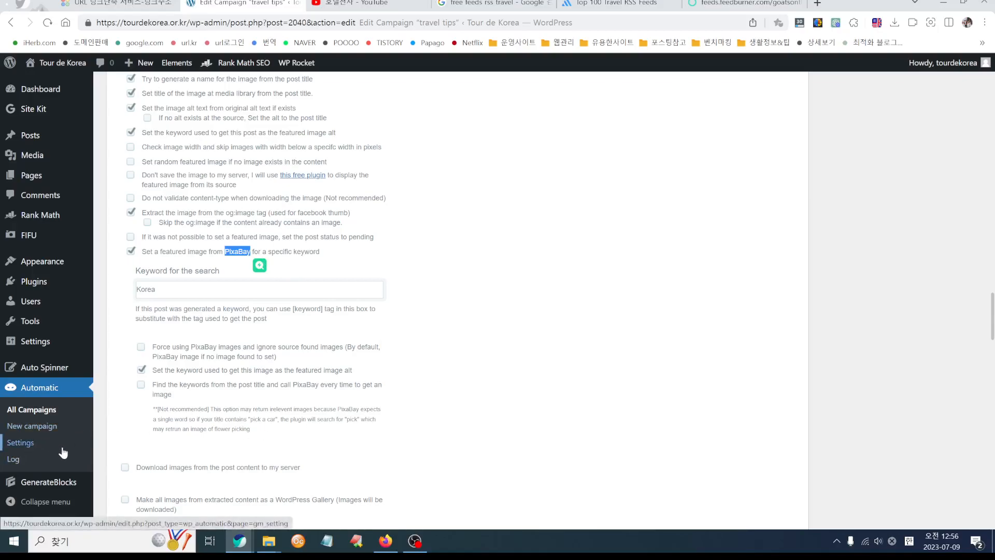
left_click(473, 332)
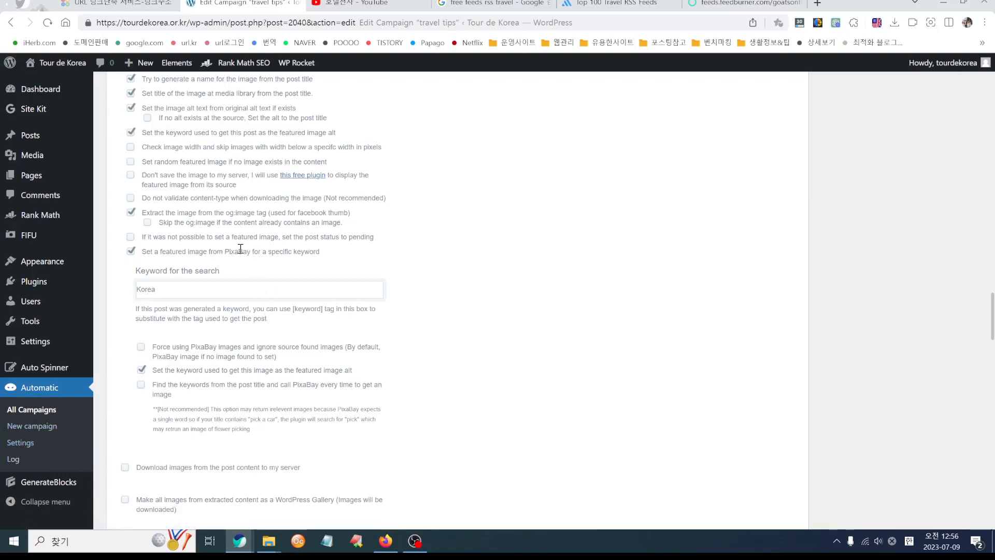
scroll(409, 356, "down", 1)
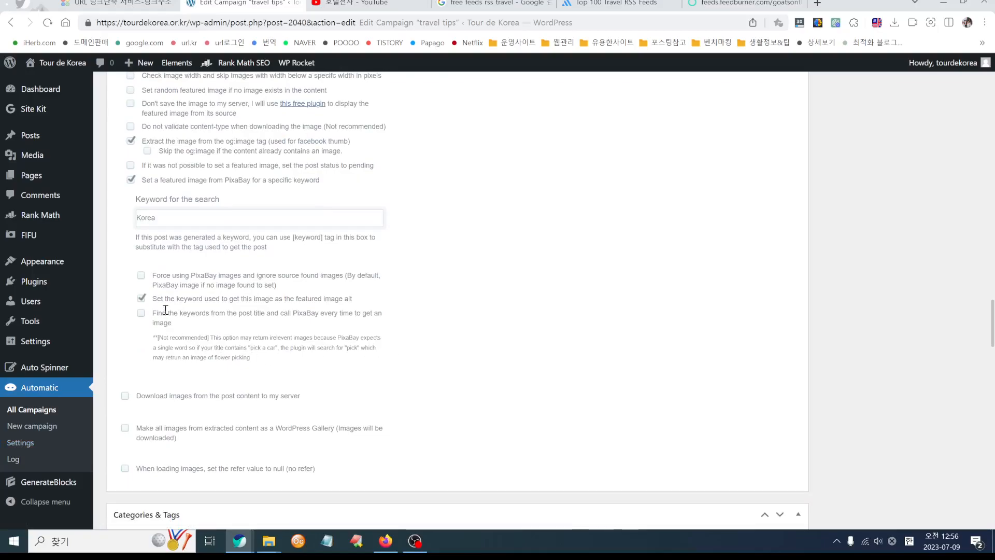
Step: Select Travel Tips as the category the campaign posts to
scroll(350, 313, "down", 3)
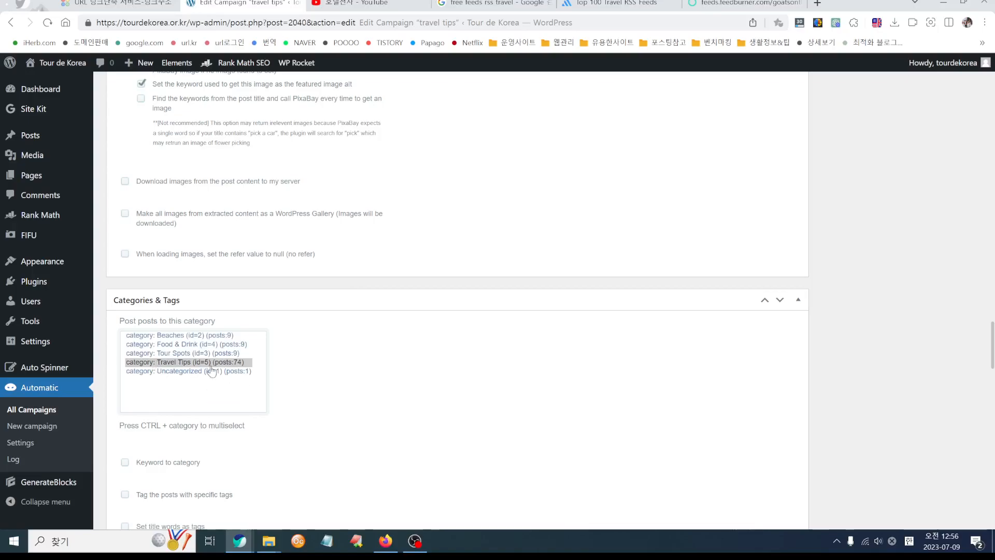
left_click(190, 363)
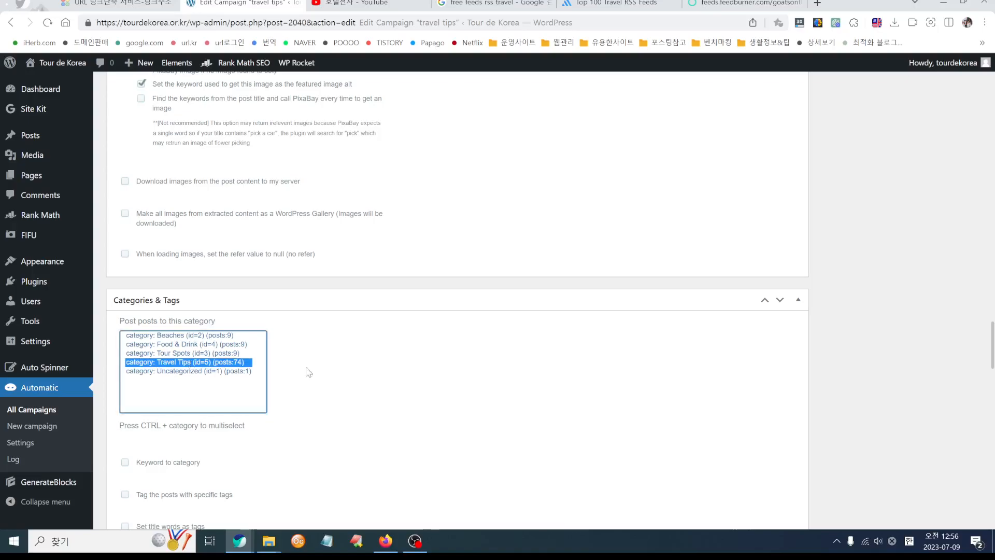
left_click(350, 378)
Step: Review the campaign's category and tag options and its post filters, and go back up to the list of source feeds
scroll(351, 378, "down", 3)
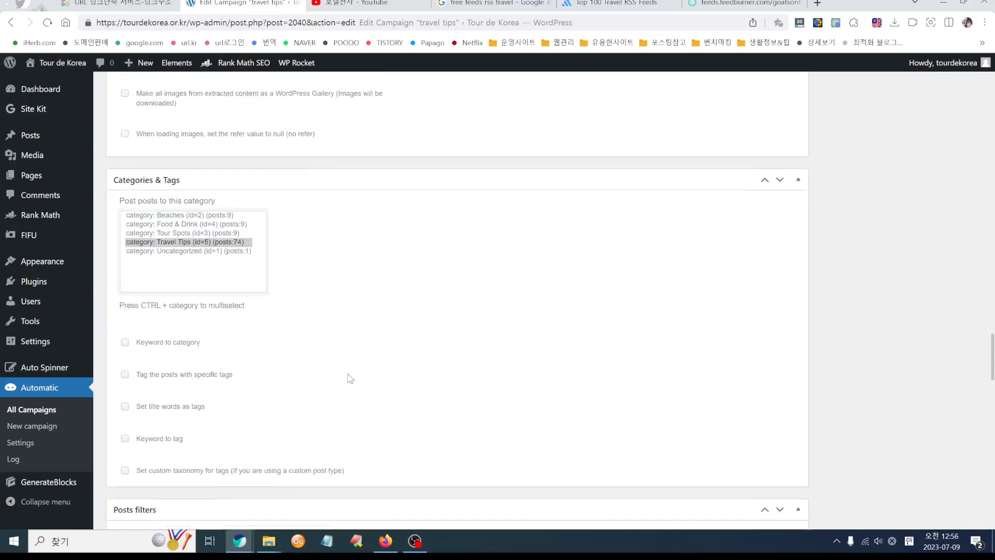
scroll(350, 379, "down", 6)
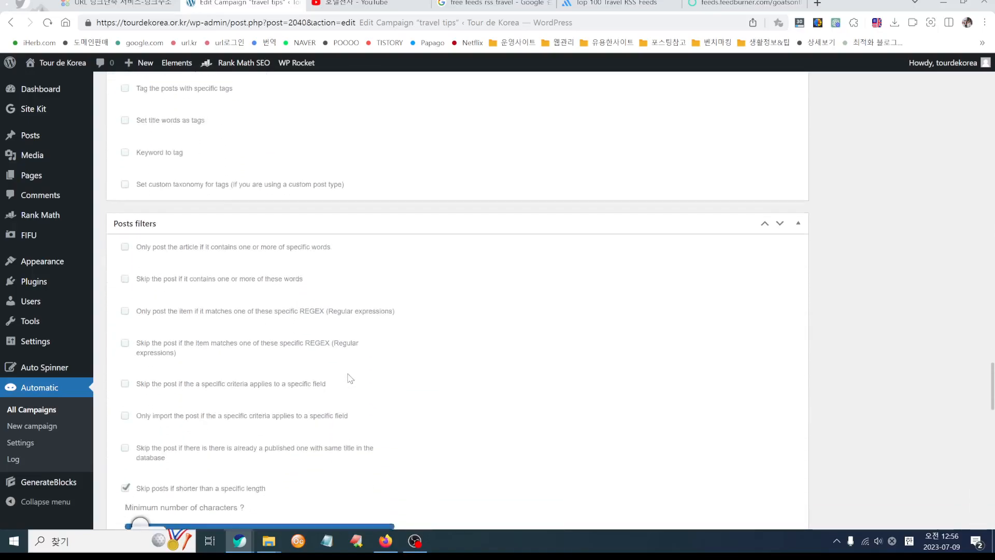
scroll(349, 379, "down", 2)
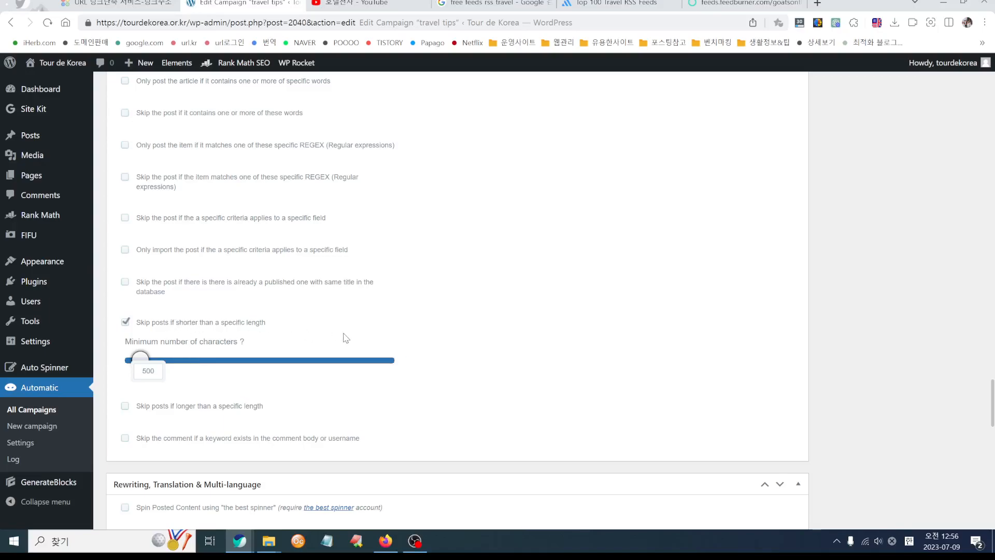
scroll(469, 356, "down", 3)
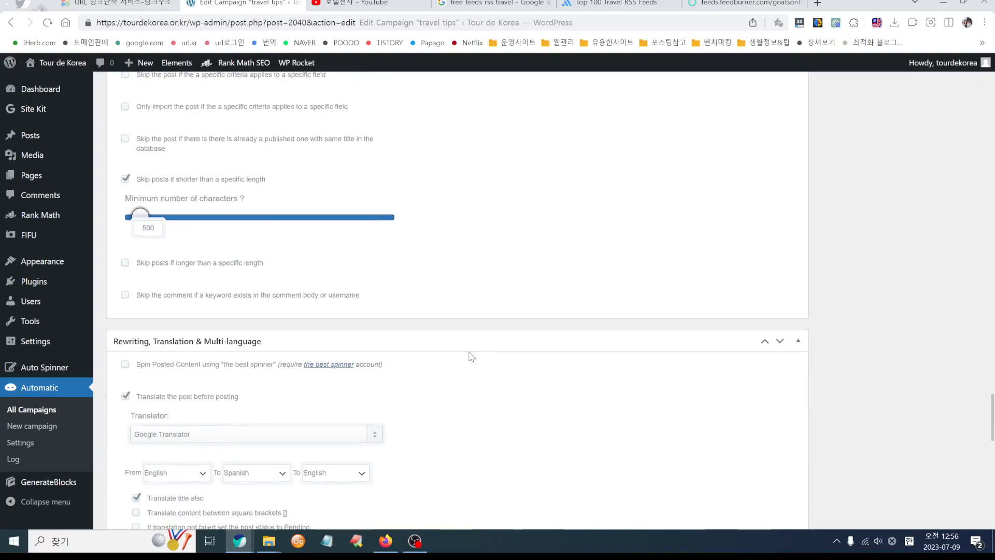
scroll(470, 355, "down", 1)
scroll(471, 356, "up", 12)
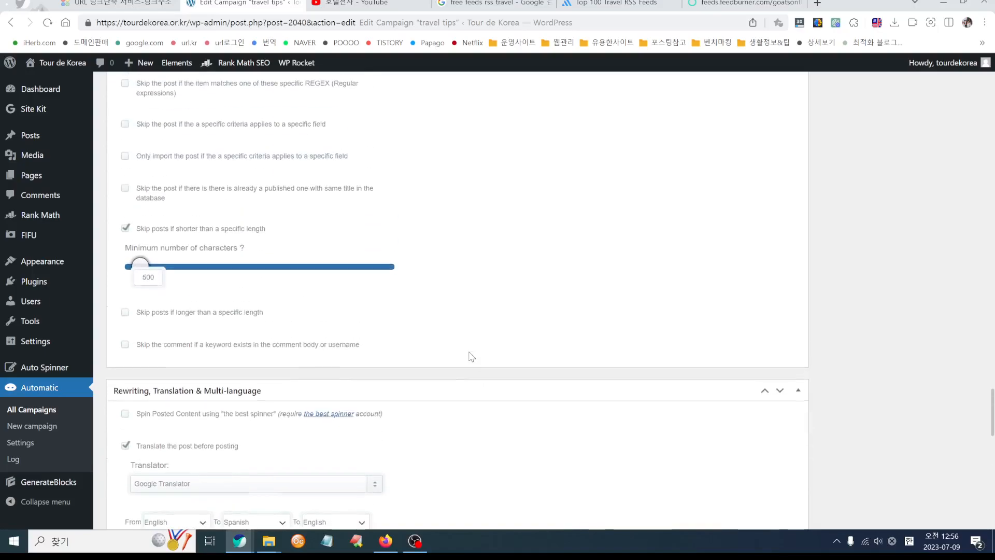
scroll(471, 356, "up", 12)
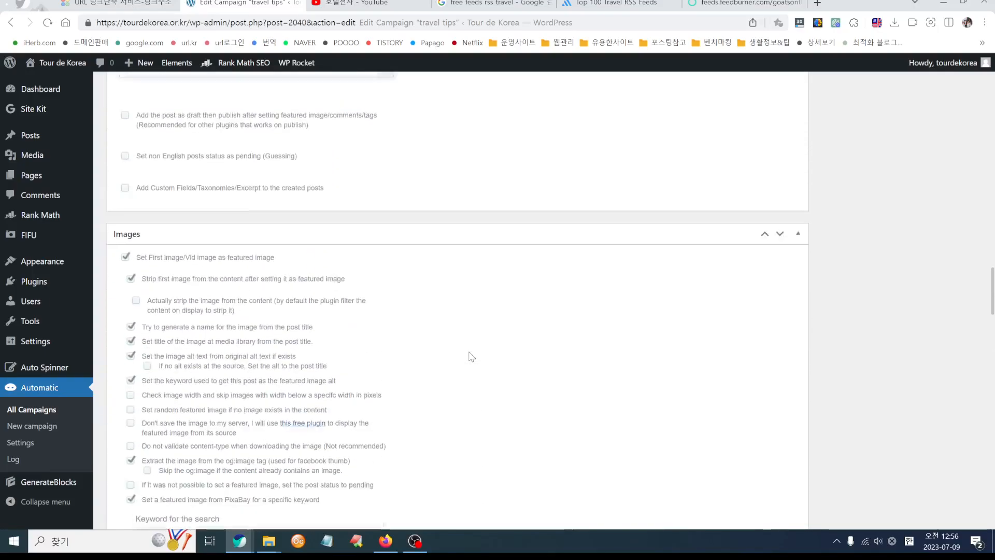
scroll(471, 356, "up", 12)
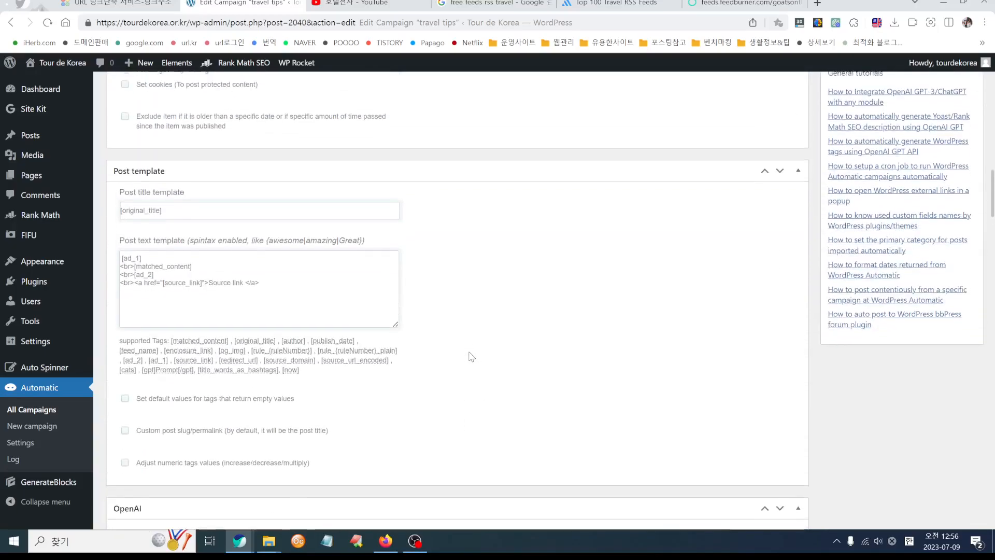
scroll(471, 356, "up", 9)
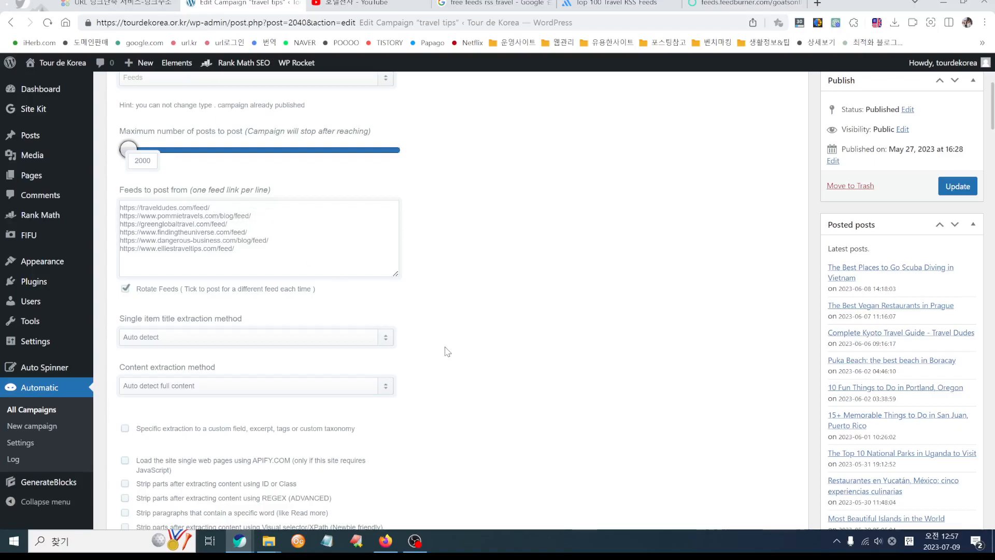
Step: Examine the campaign's translation settings, including the translator, the language sequence and the option to translate the title
left_click_drag(991, 110, 992, 372)
scroll(512, 337, "down", 4)
scroll(512, 338, "down", 7)
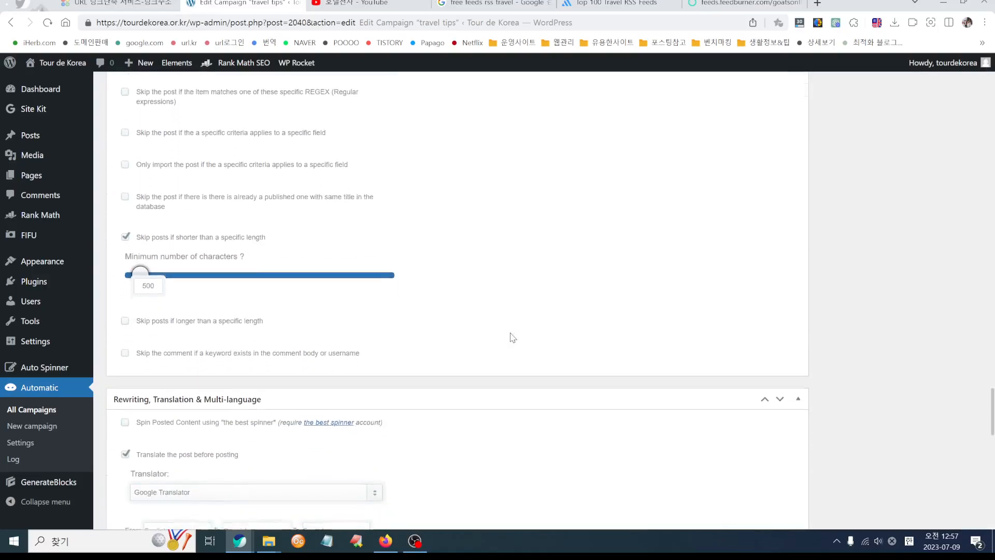
scroll(512, 337, "down", 2)
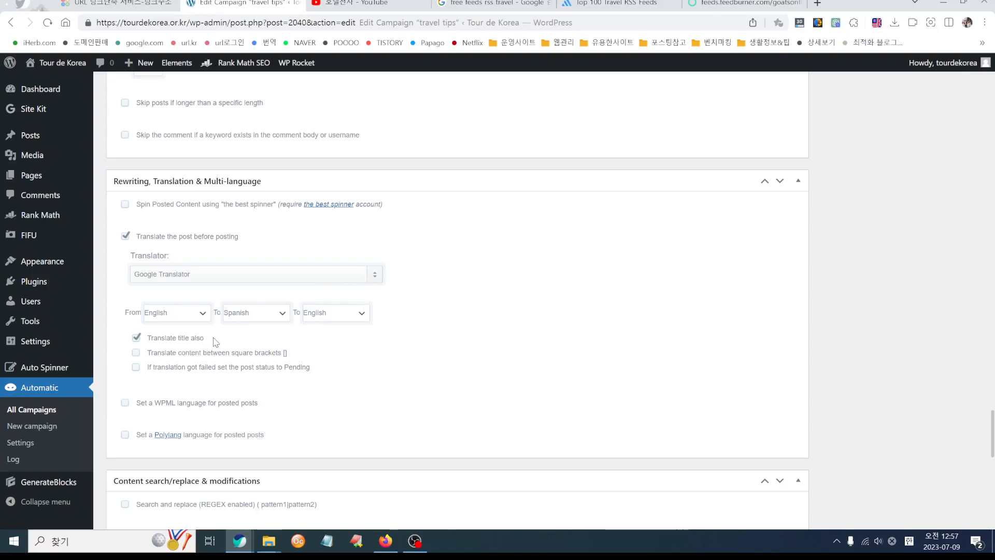
left_click_drag(206, 339, 147, 338)
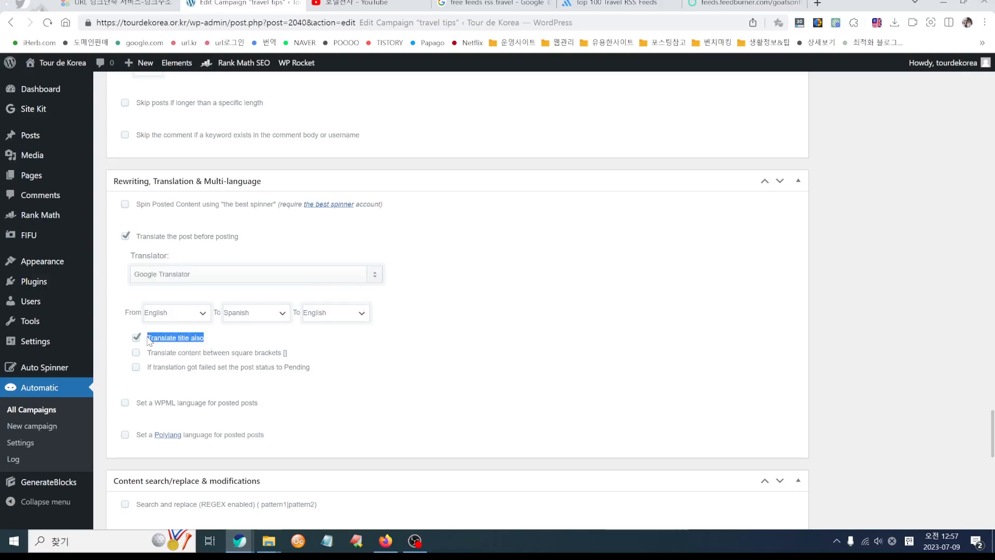
left_click(273, 343)
Step: Enable the option to never post the same link again and look over the remaining link and miscellaneous options
scroll(436, 395, "down", 5)
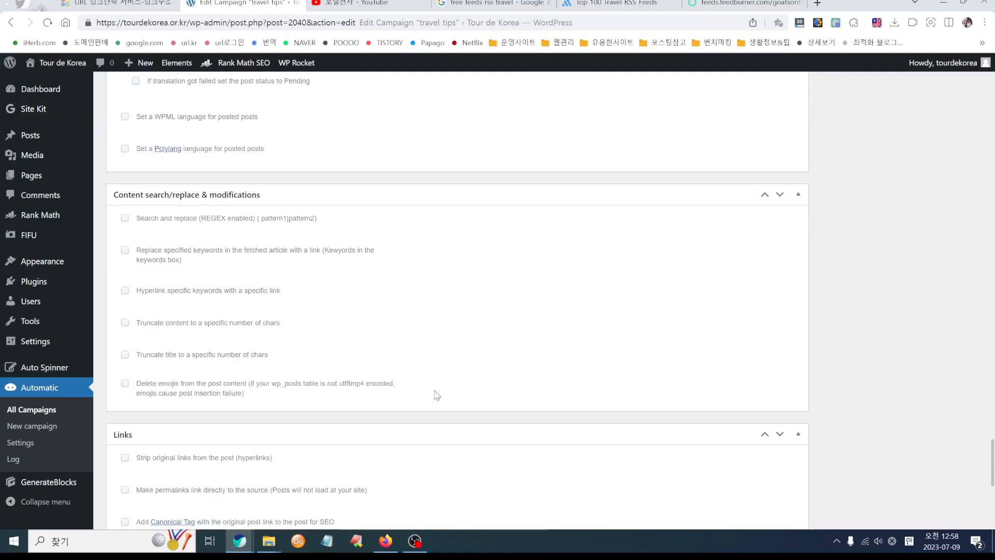
scroll(435, 395, "down", 4)
scroll(437, 394, "down", 3)
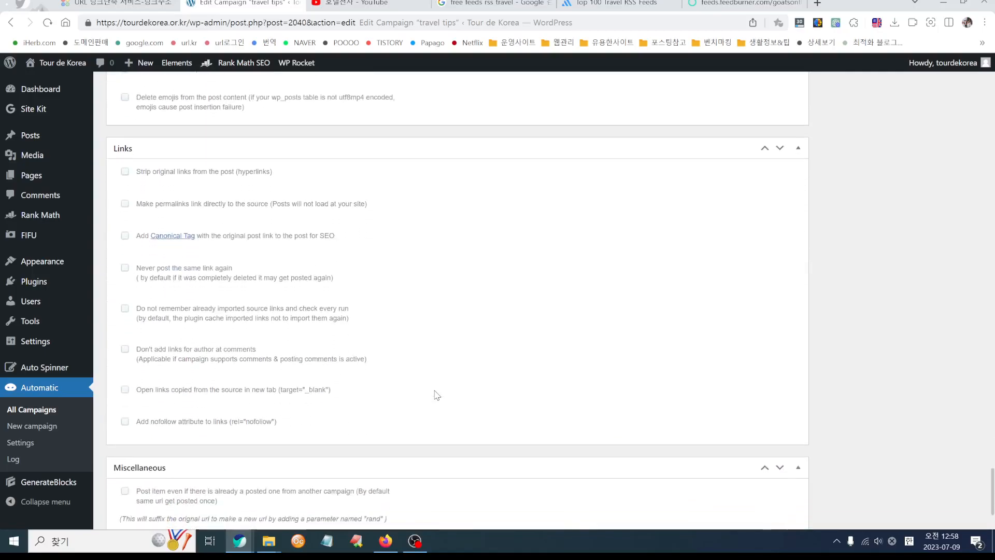
scroll(435, 390, "up", 2)
left_click(125, 267)
scroll(316, 339, "down", 2)
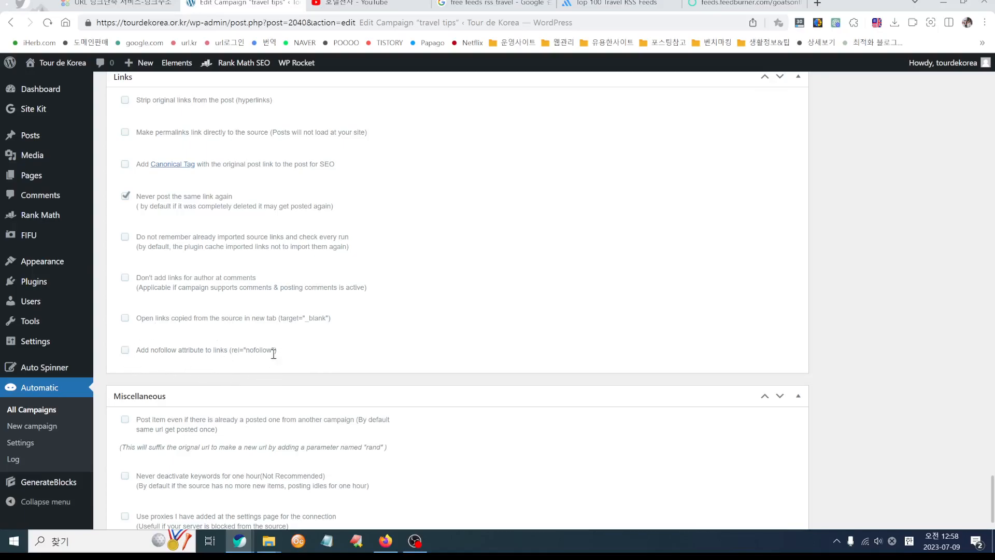
scroll(460, 371, "down", 2)
scroll(460, 371, "up", 3)
scroll(461, 371, "down", 3)
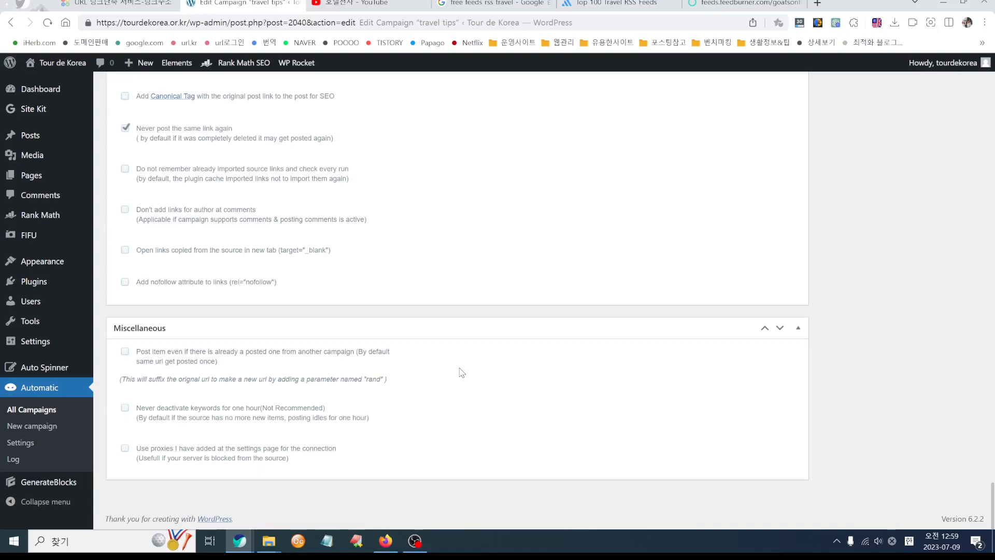
Step: Open dietways.net in place of the Goats On The Road feed
left_click(741, 4)
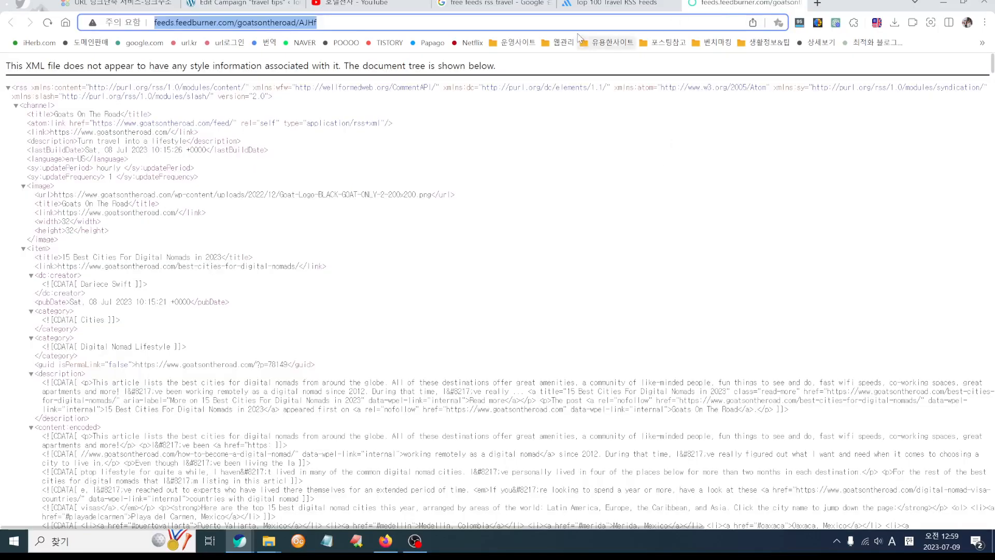
type("you")
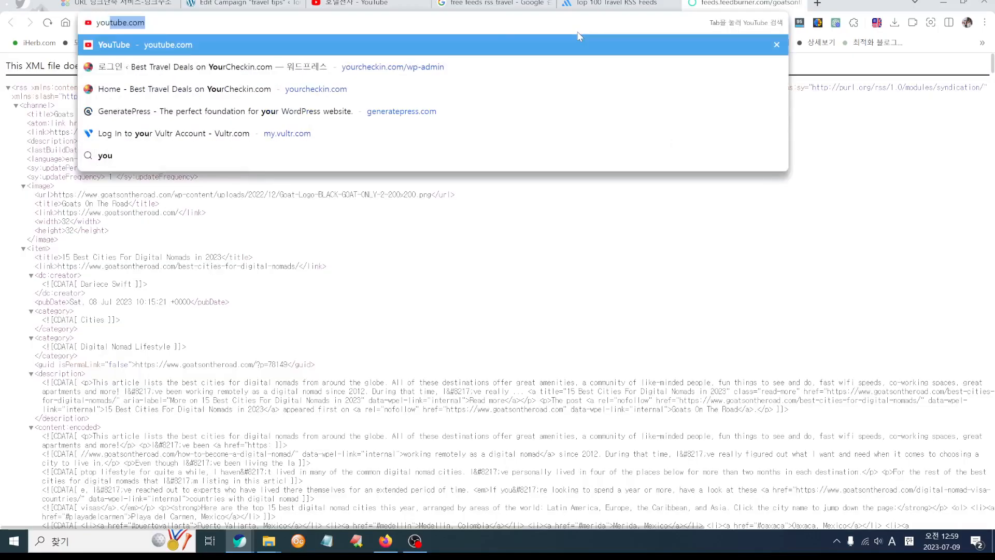
key("BackSpace")
key("BackSpace")
key("BackSpace")
key("BackSpace")
type("d")
key("BackSpace")
key("BackSpace")
type("d")
key("Return")
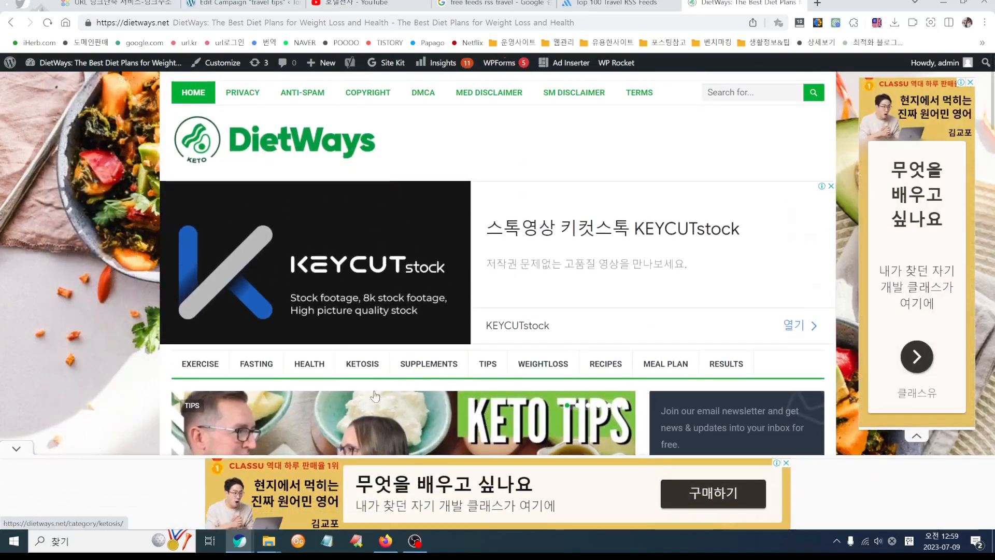
Step: Look through the posts on the DietWays home page and collapse the anchored ad banner
scroll(391, 408, "down", 2)
scroll(392, 407, "down", 10)
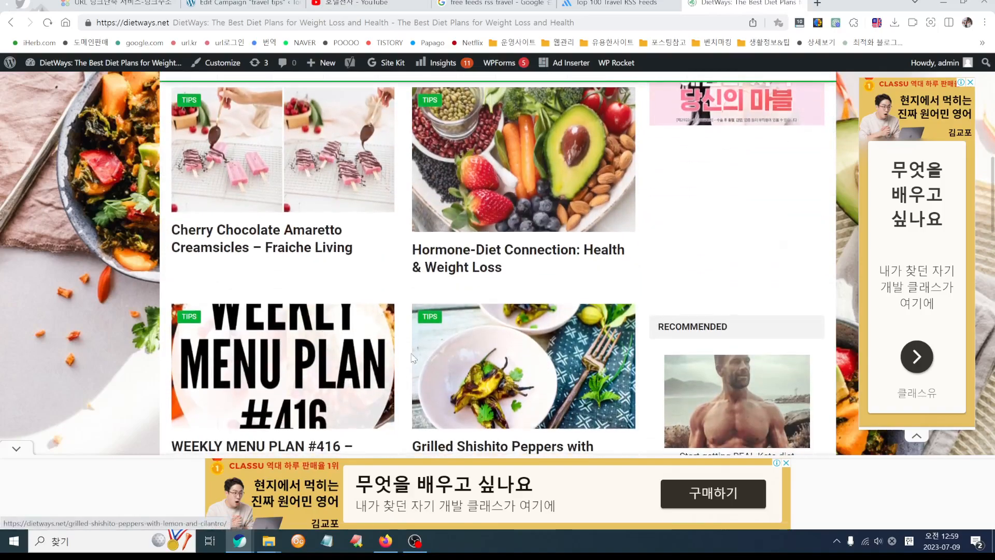
left_click(23, 450)
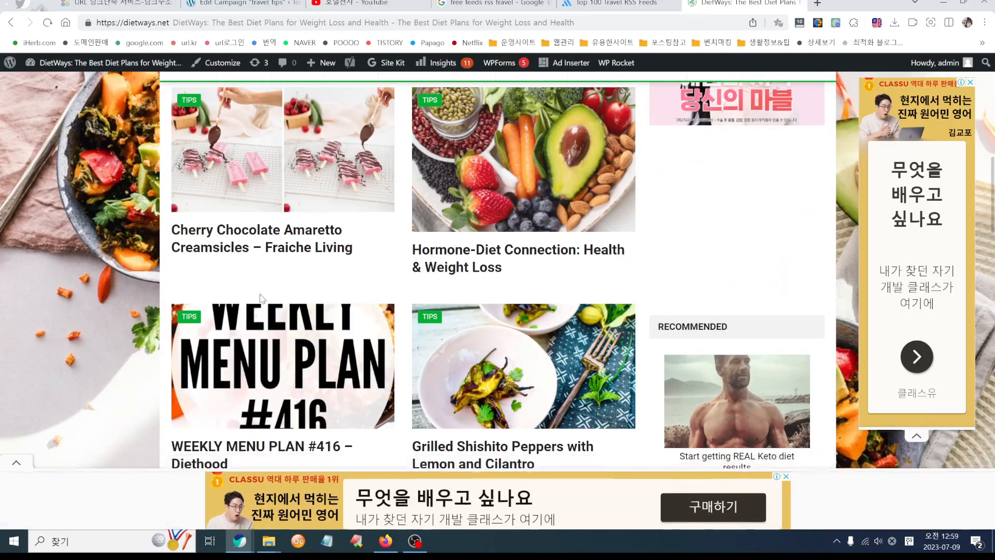
Step: Open the Cherry Chocolate Amaretto Creamsicles post on DietWays and look through its text, images and recommended links
left_click(268, 247)
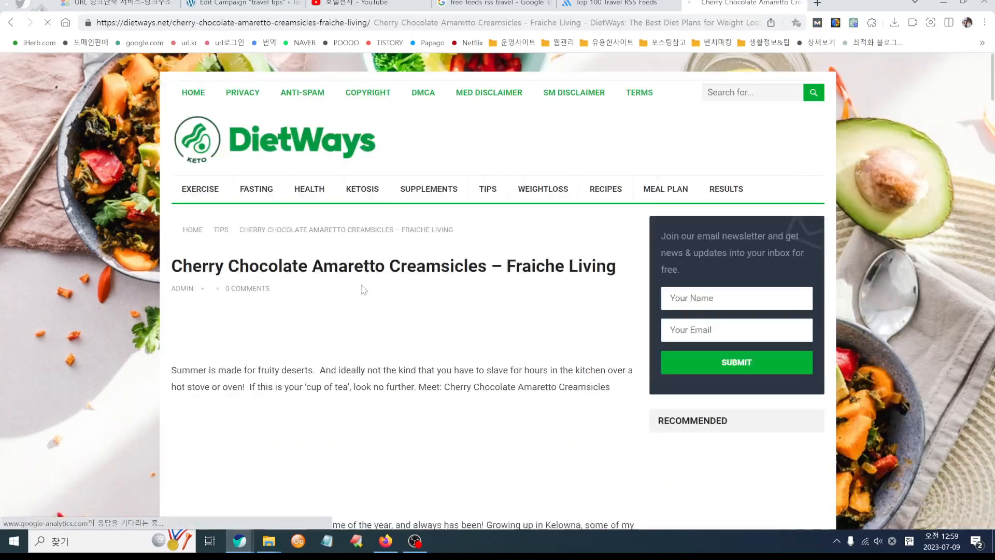
scroll(583, 433, "down", 10)
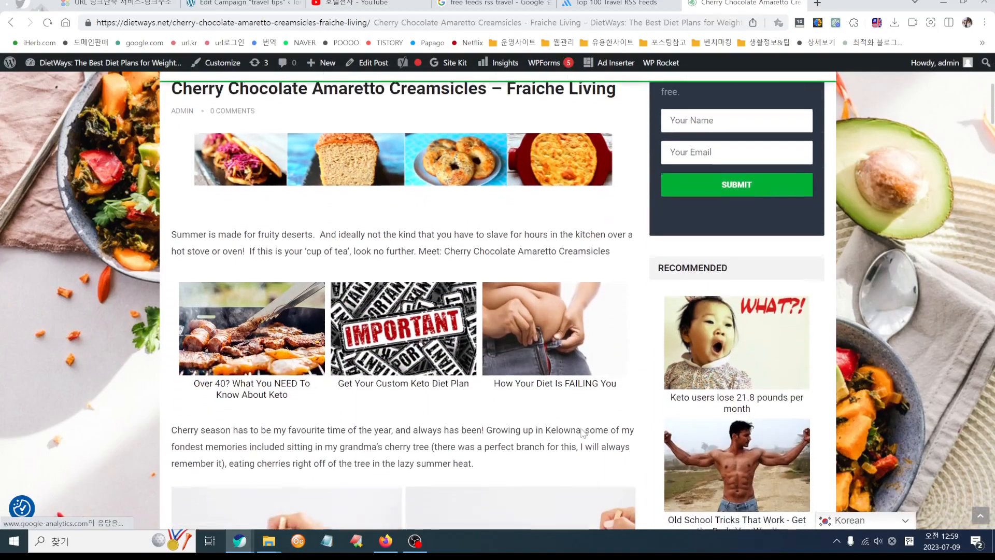
scroll(583, 433, "down", 12)
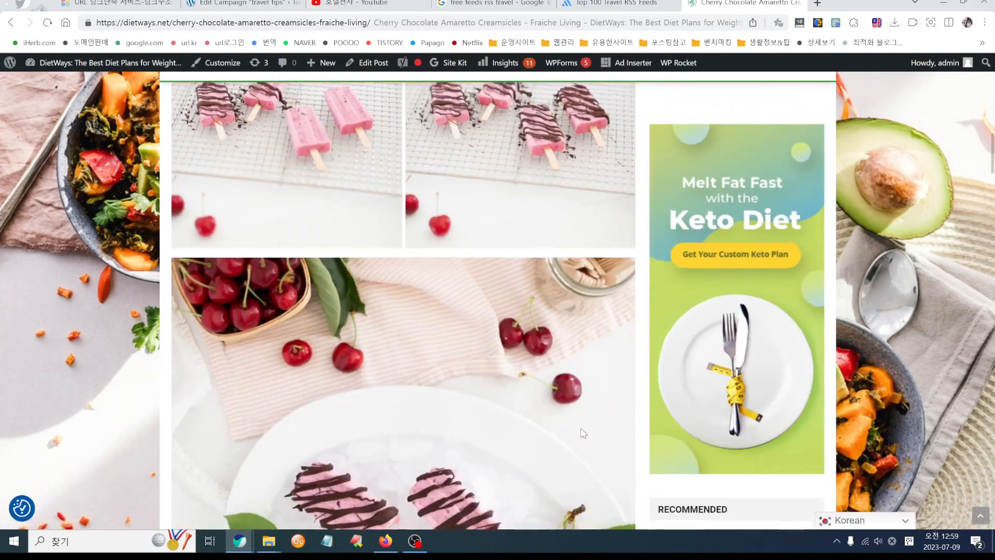
scroll(583, 433, "down", 15)
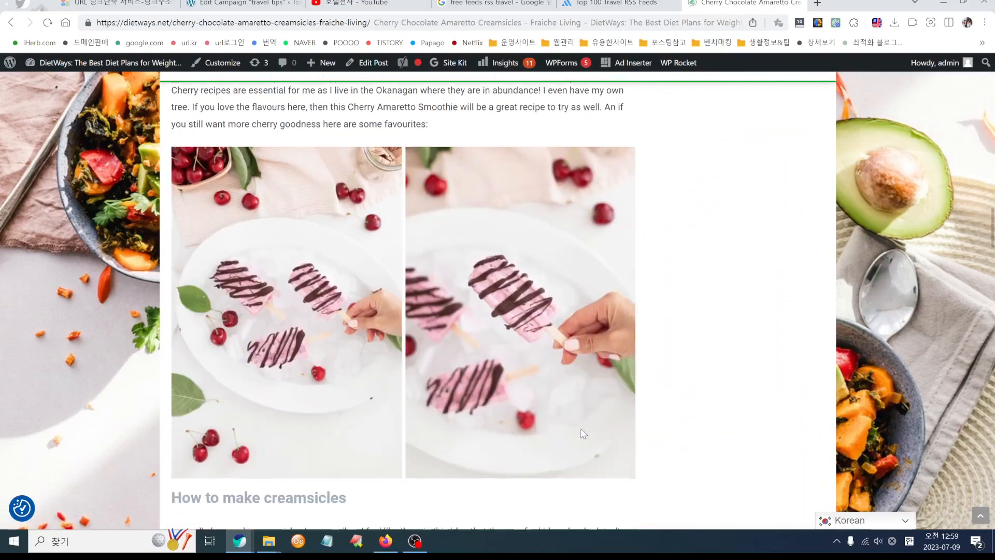
scroll(583, 433, "down", 15)
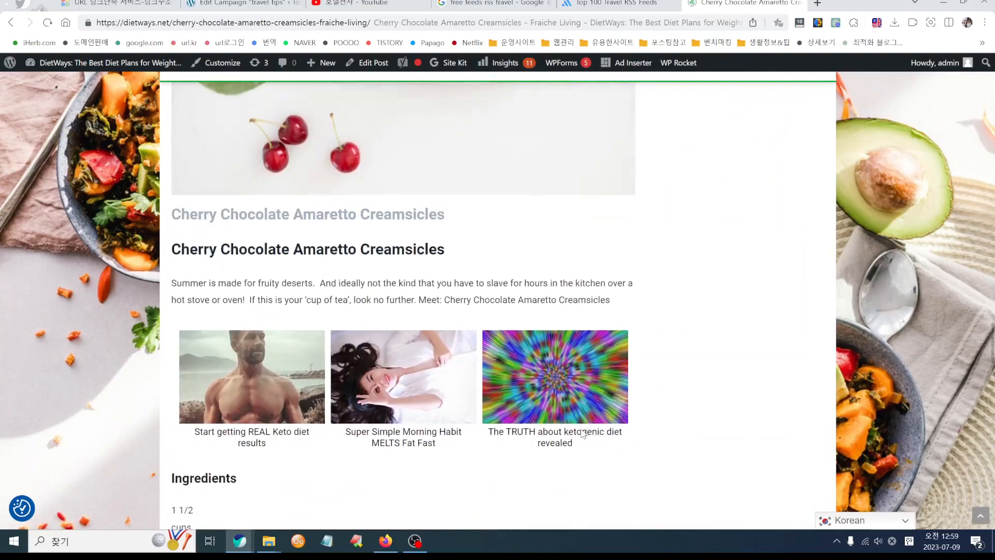
scroll(583, 433, "up", 15)
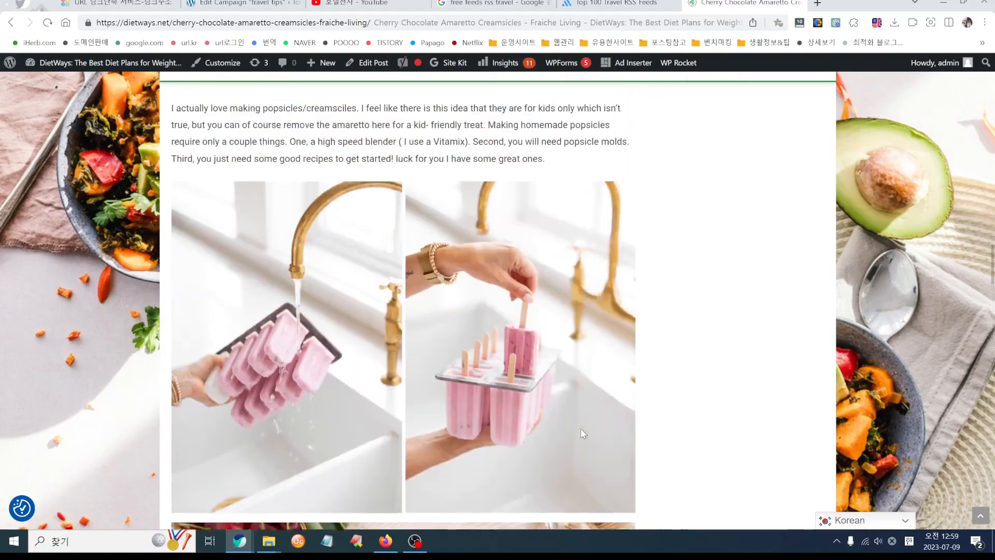
scroll(580, 428, "up", 20)
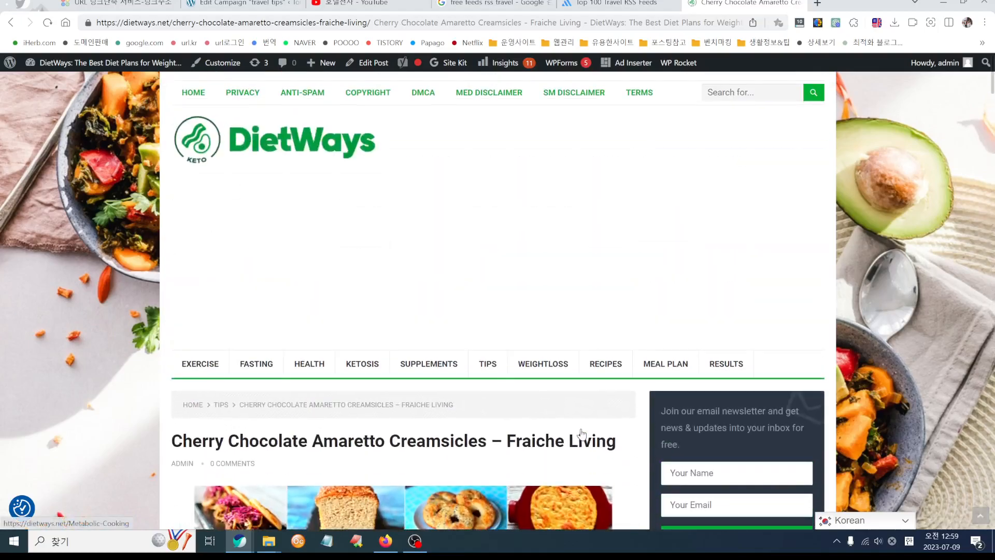
Step: Return to the DietWays home page and browse further down its list of tips posts
left_click(280, 175)
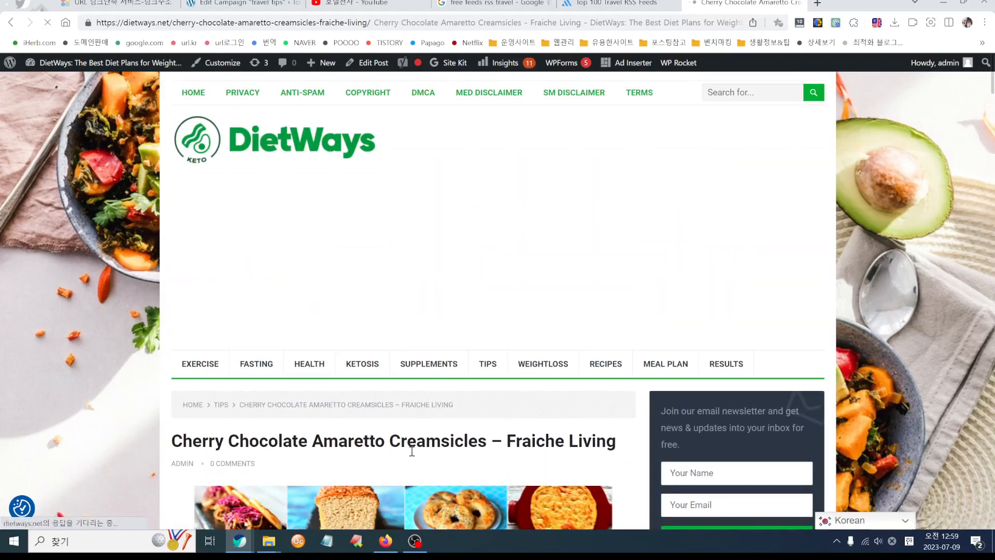
scroll(414, 452, "down", 15)
scroll(443, 454, "down", 7)
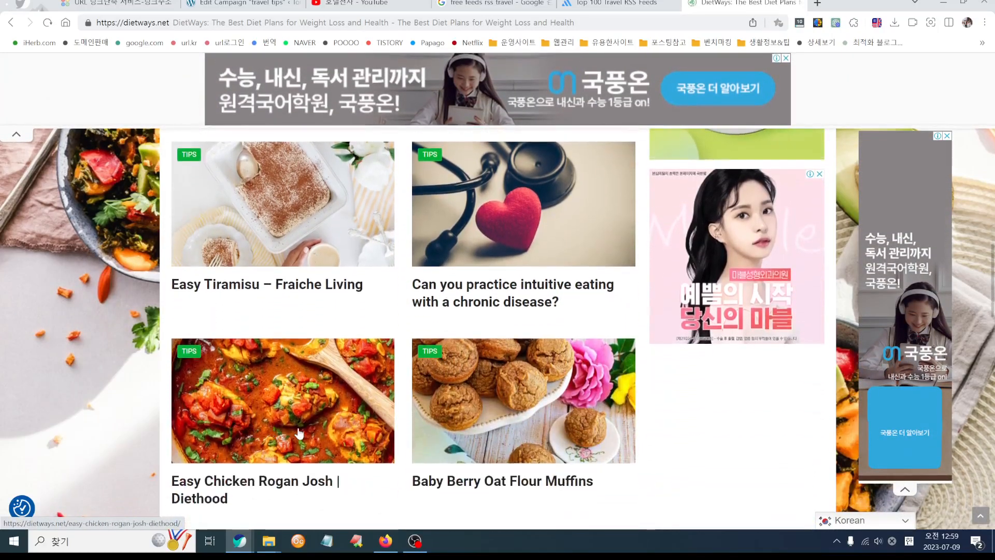
scroll(299, 434, "down", 5)
scroll(321, 363, "down", 3)
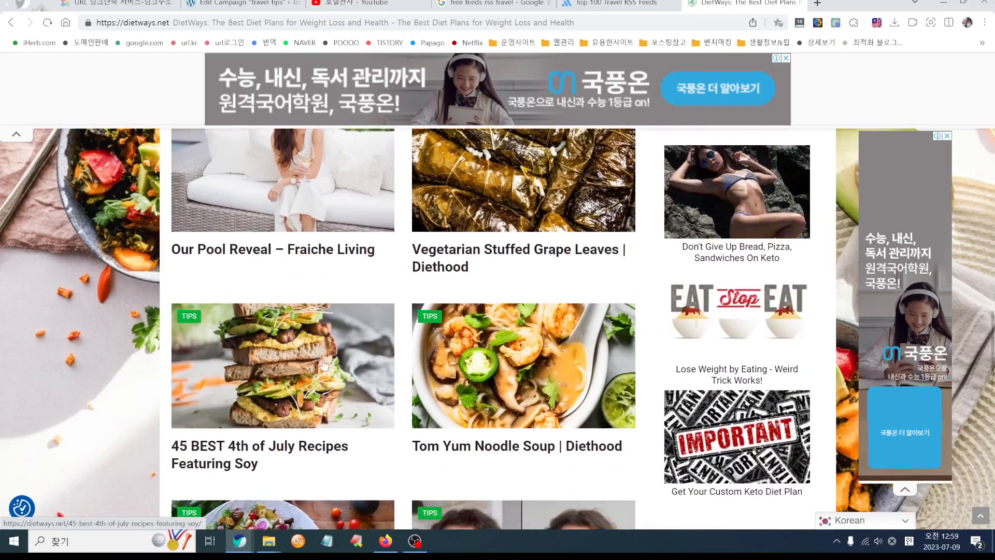
Step: View the post 45 BEST 4th of July Recipes Featuring Soy, dismissing the full-page ad and the custom keto diet offer
left_click(321, 363)
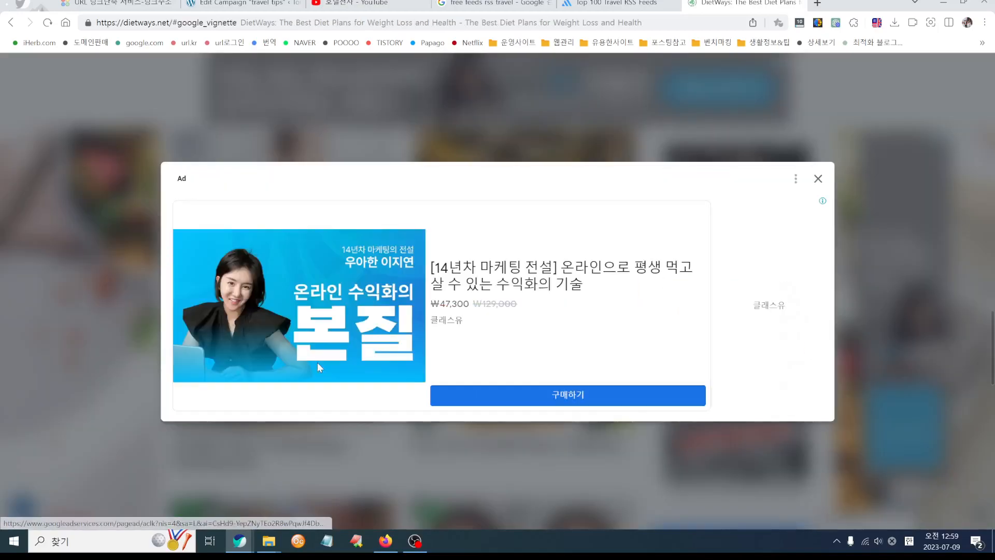
left_click(818, 180)
scroll(376, 364, "down", 15)
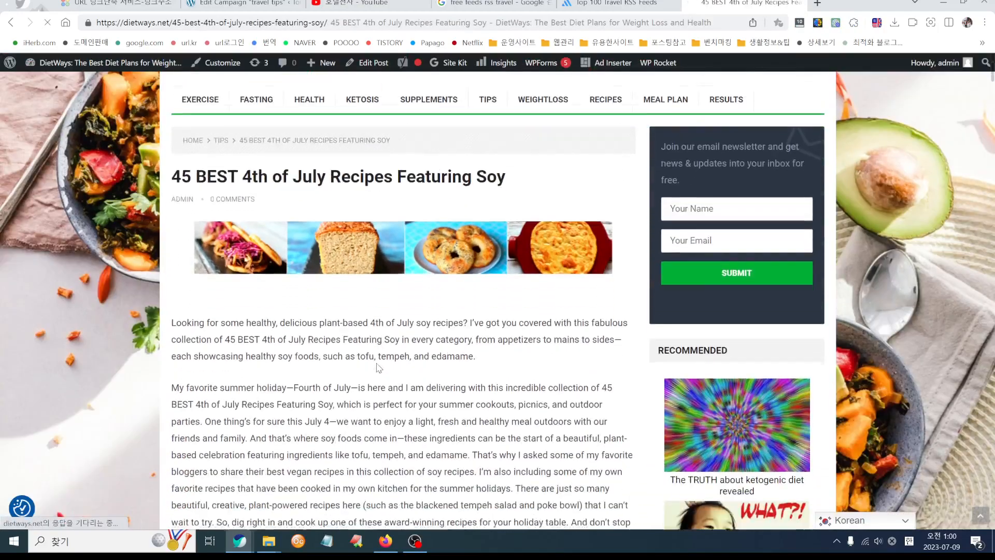
scroll(376, 365, "down", 15)
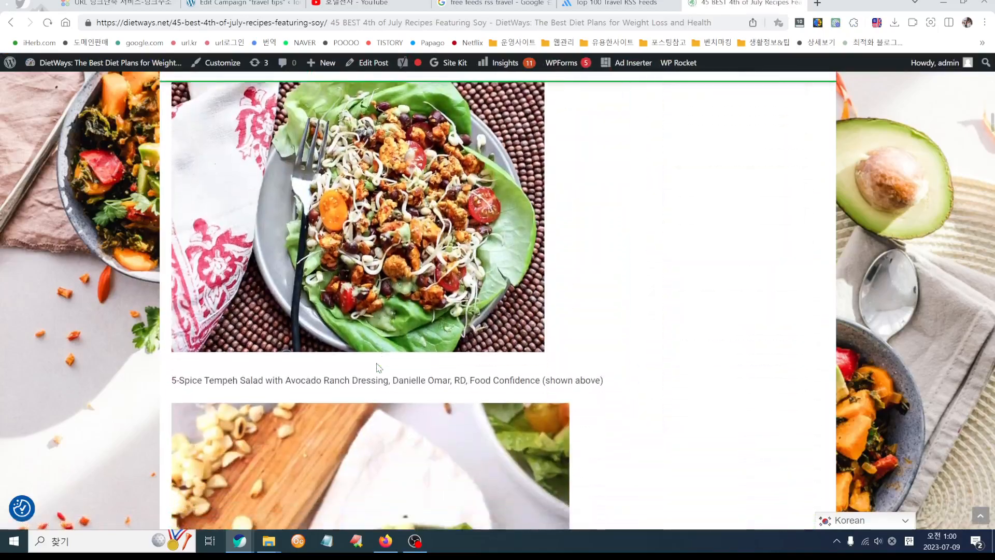
scroll(377, 367, "down", 15)
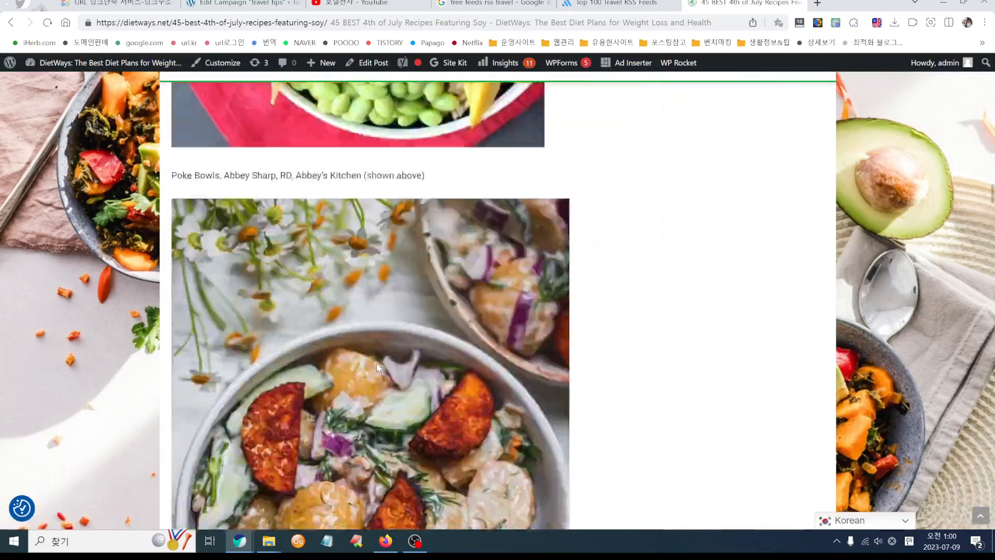
scroll(377, 367, "down", 5)
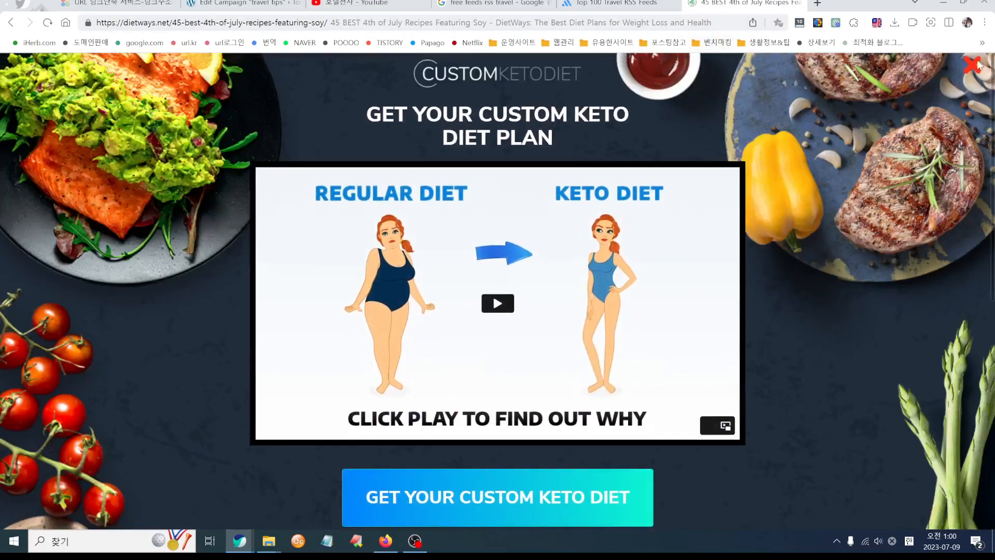
left_click(974, 63)
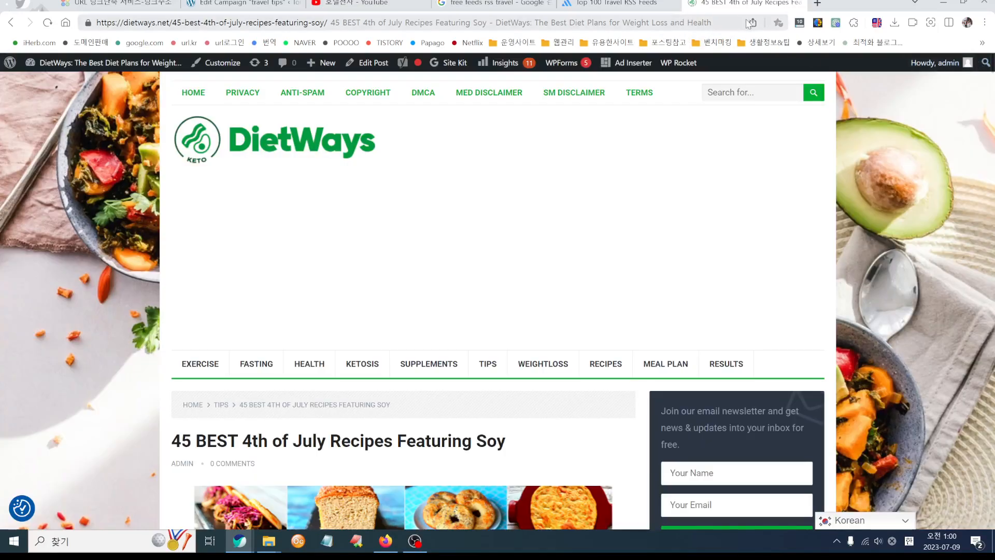
Step: Open yourcheckin.com and look over the travel videos on its blog page, dismissing the full-page ad
left_click(607, 22)
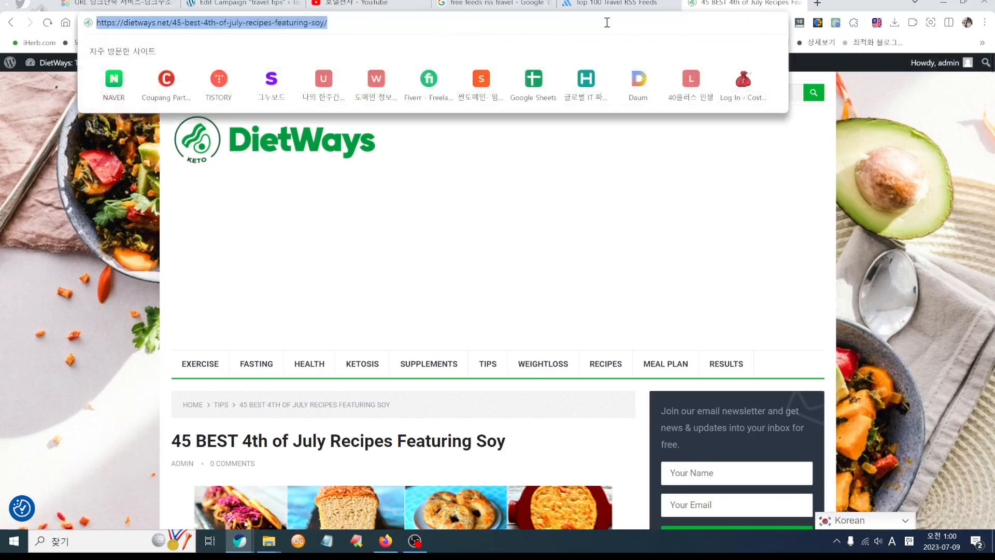
type("your")
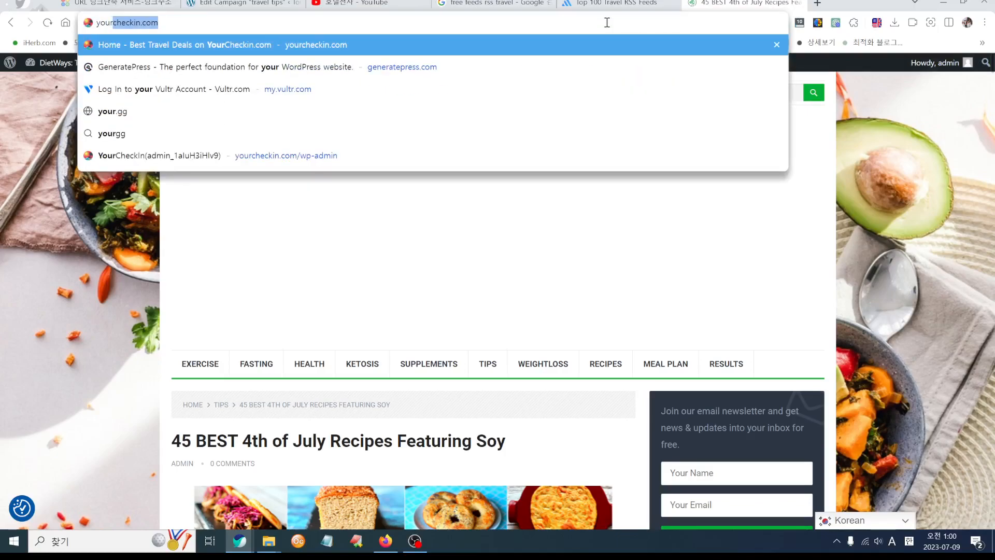
key("Return")
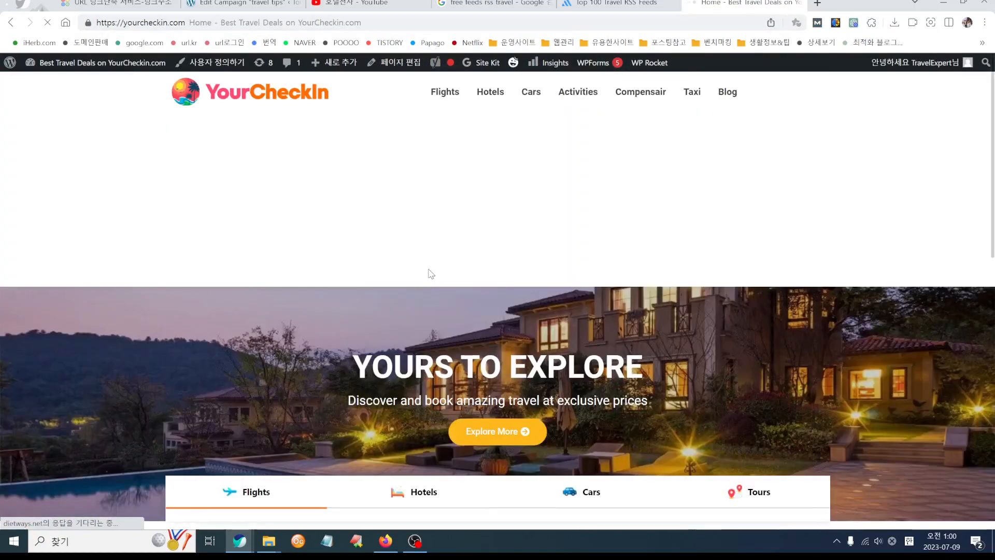
left_click(731, 93)
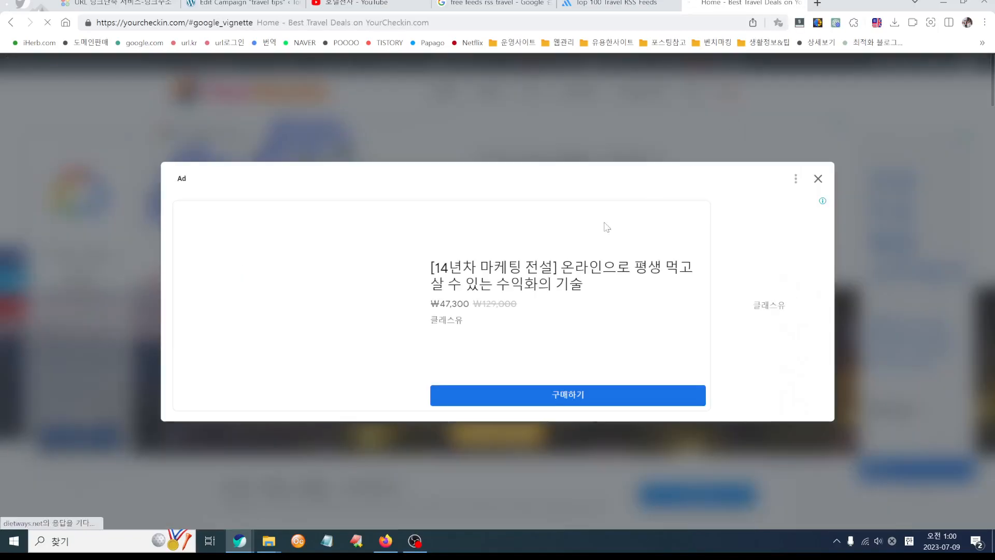
left_click(817, 178)
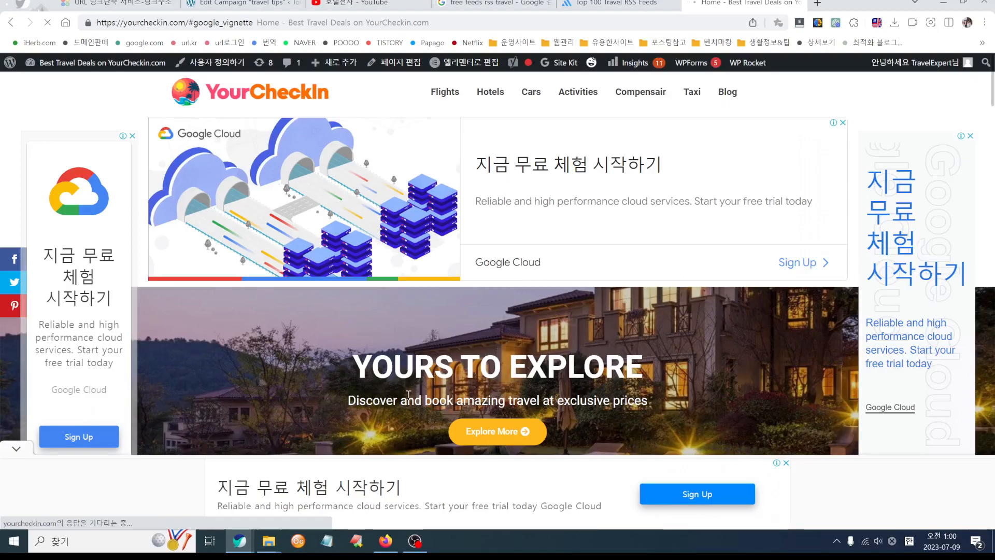
scroll(409, 393, "down", 10)
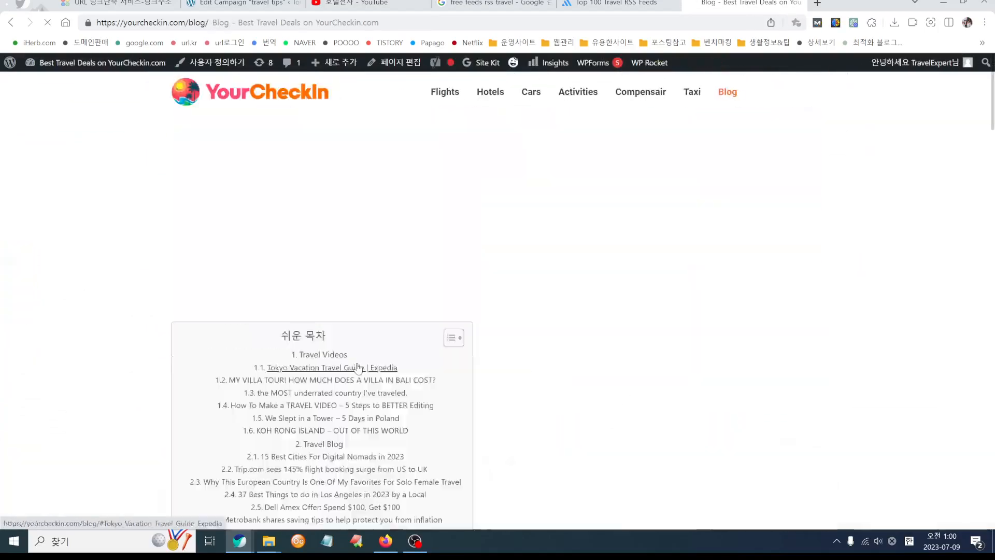
scroll(359, 368, "down", 5)
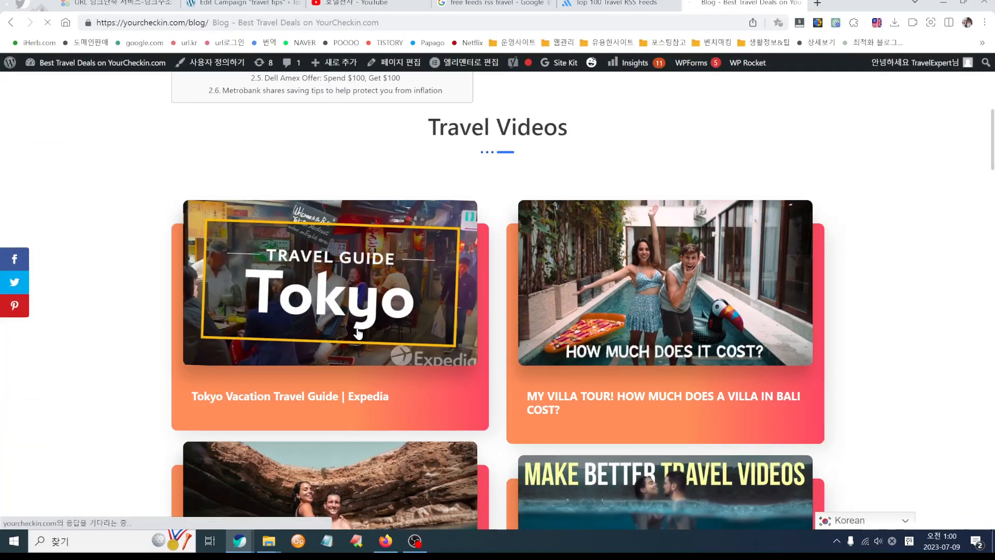
Step: Open the Tokyo Vacation Travel Guide post and examine its embedded video, travel search forms and comment section
left_click(463, 354)
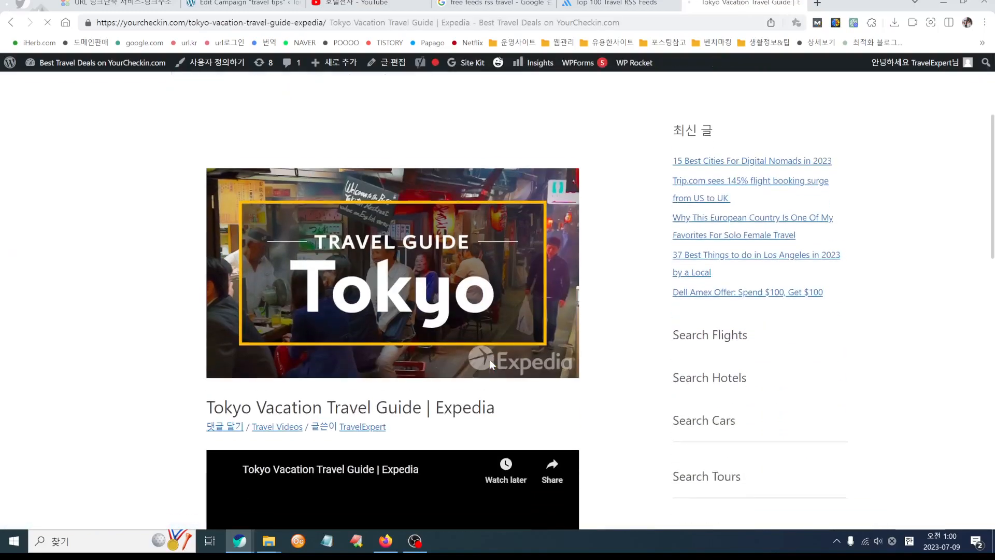
scroll(489, 360, "down", 4)
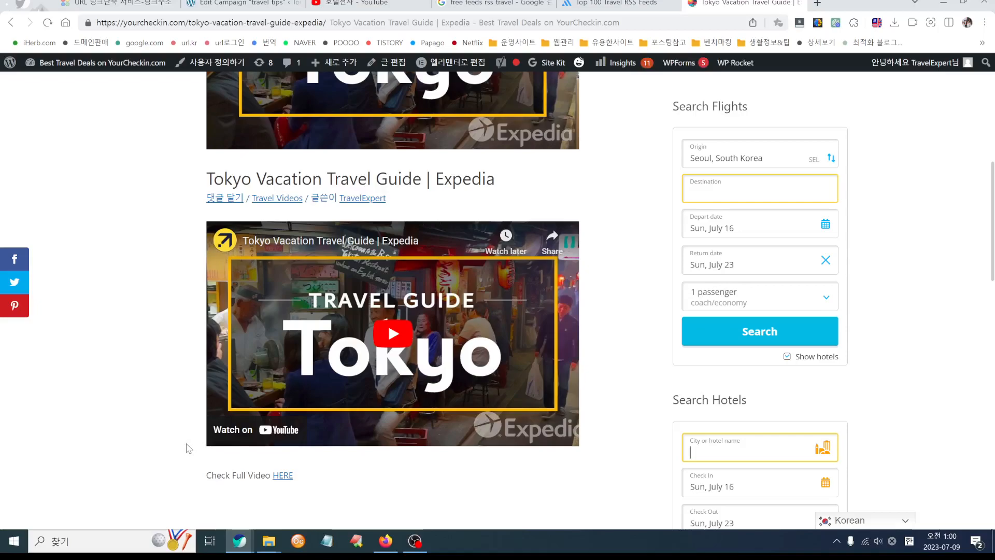
scroll(188, 449, "up", 4)
scroll(378, 456, "down", 4)
scroll(426, 425, "down", 2)
scroll(426, 429, "down", 6)
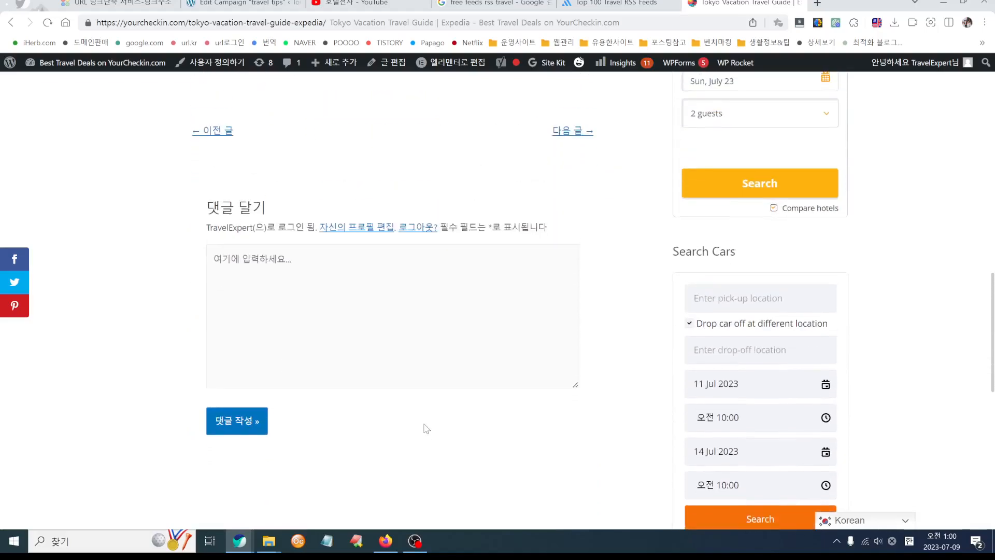
scroll(425, 428, "up", 12)
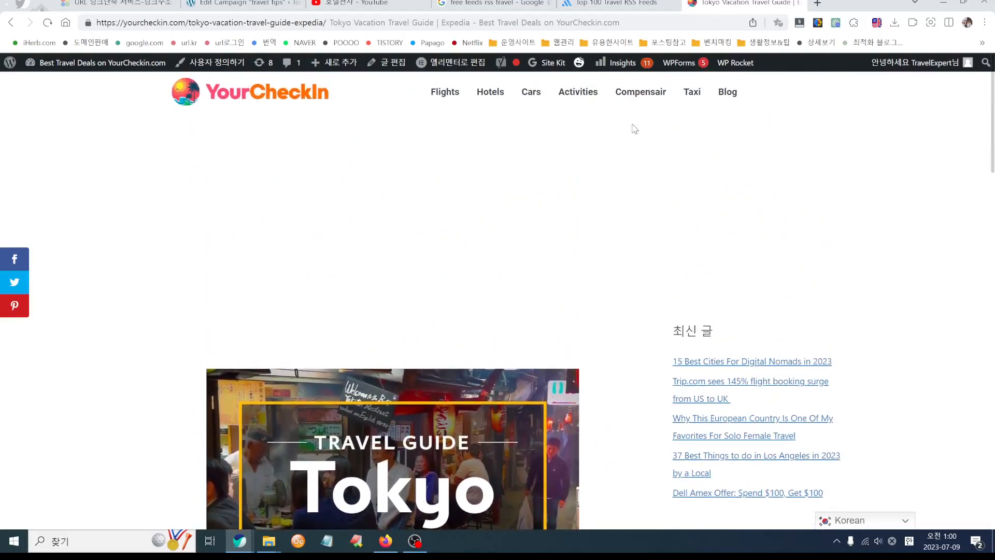
Step: Close the YourCheckIn page and return to the travel tips campaign in WordPress, dismissing the FeedSpot sign-up prompt
left_click(800, 3)
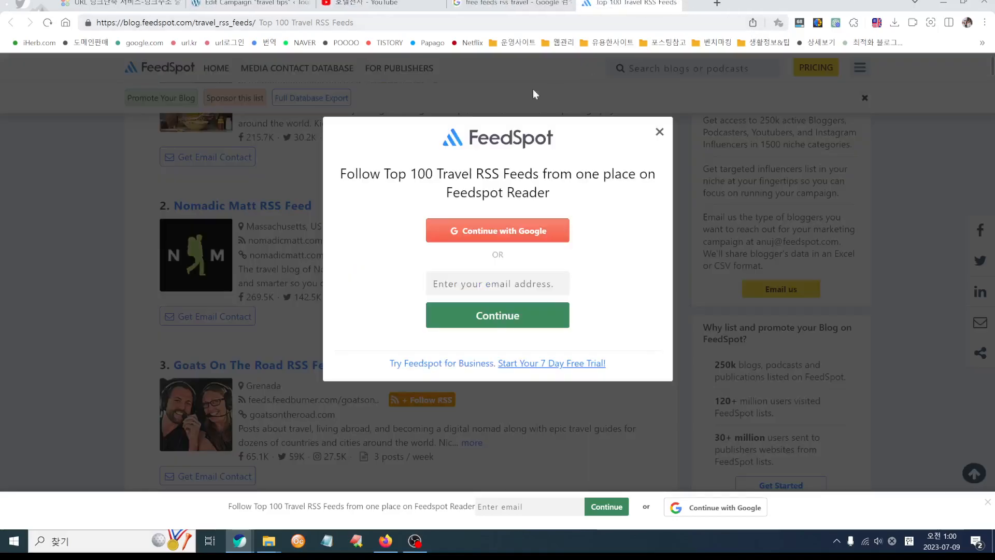
left_click(659, 132)
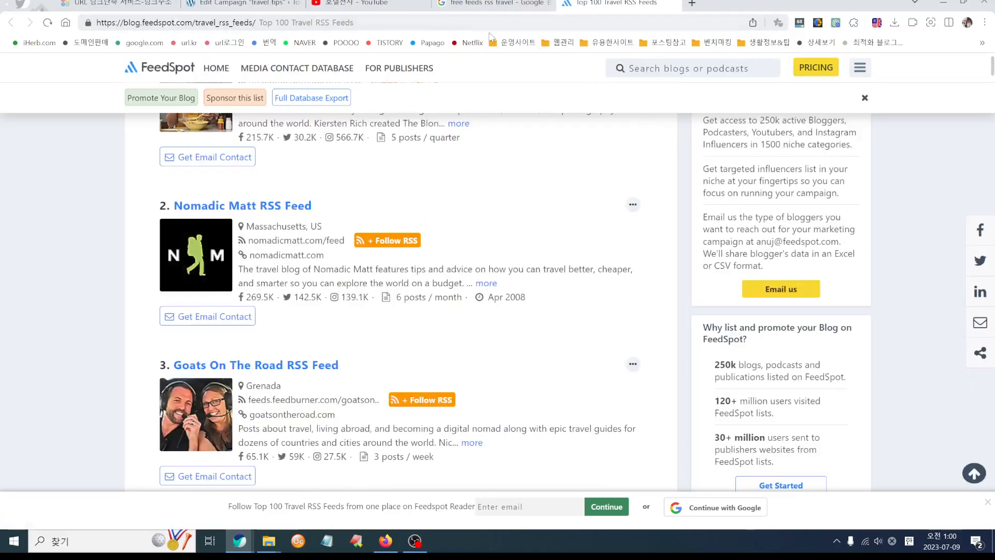
left_click(213, 5)
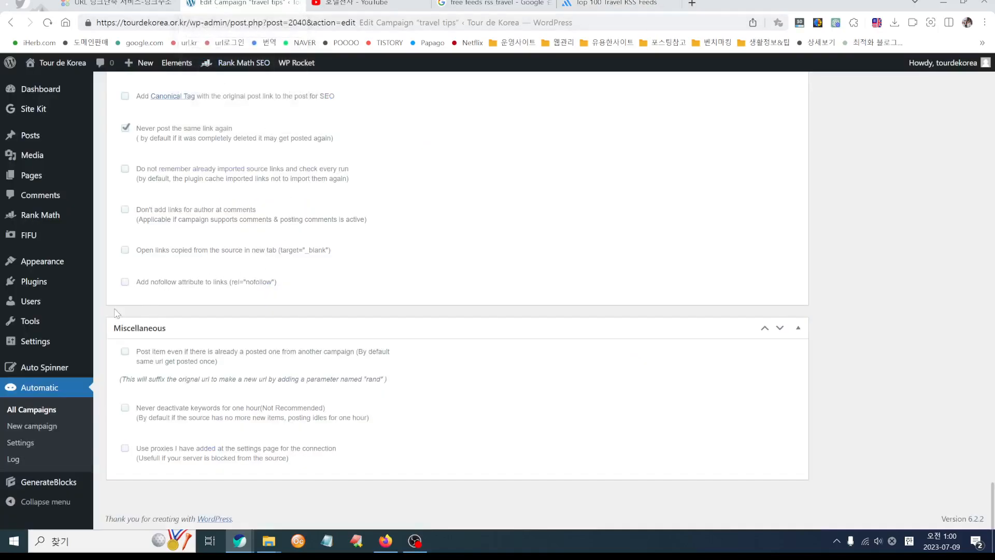
Step: Look back over the travel tips campaign's settings and save the campaign
scroll(117, 313, "up", 1)
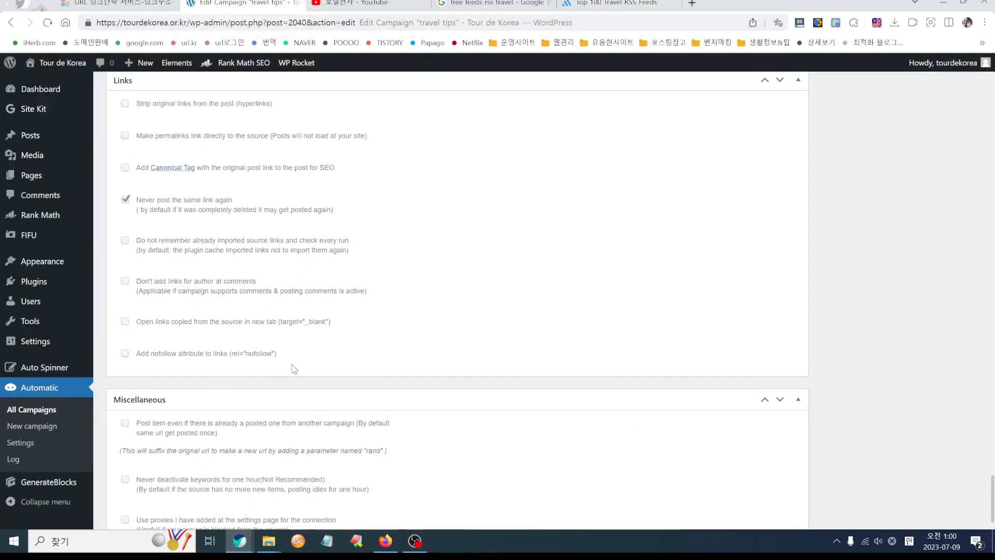
scroll(293, 369, "up", 15)
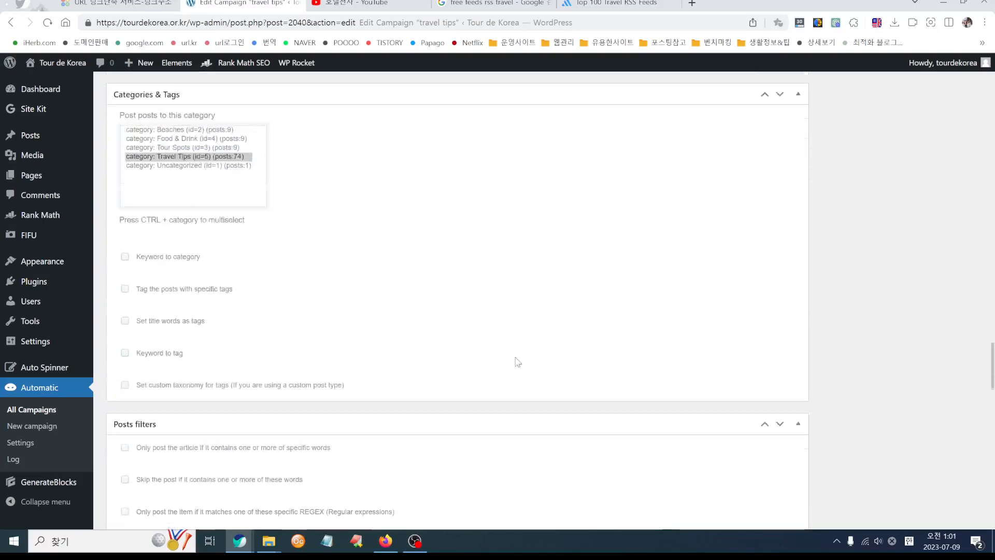
scroll(426, 364, "up", 10)
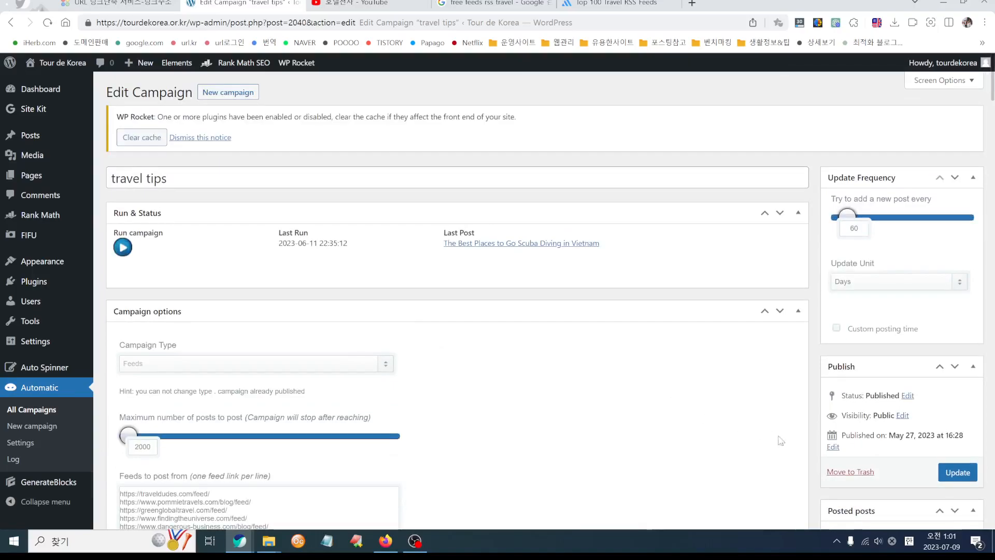
left_click(957, 472)
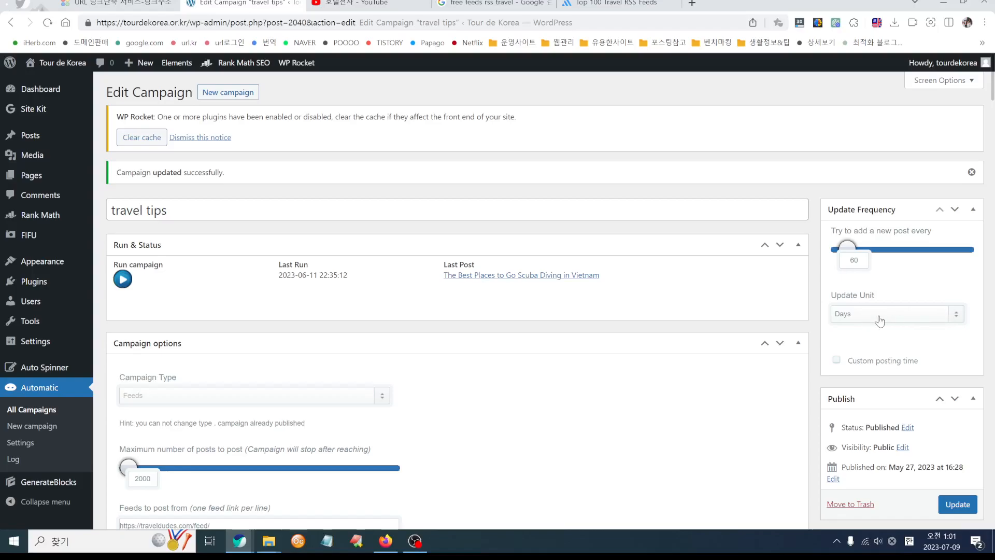
Step: Save the travel tips campaign with a new post every 1 day and run it
left_click_drag(862, 263, 831, 265)
left_click(957, 504)
left_click(122, 282)
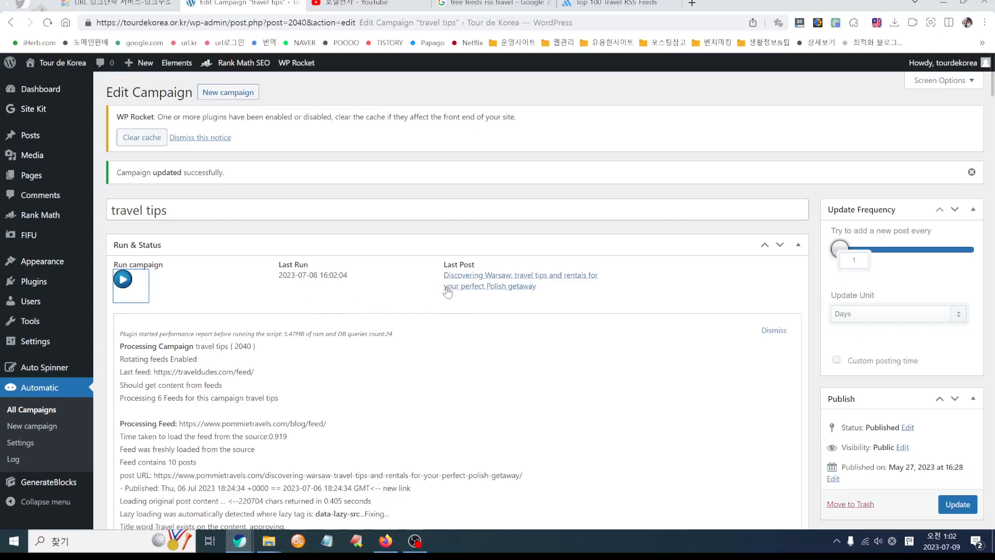
Step: Open the campaign's last post, Discovering Warsaw, read through the article and collapse its table of contents
left_click(480, 288)
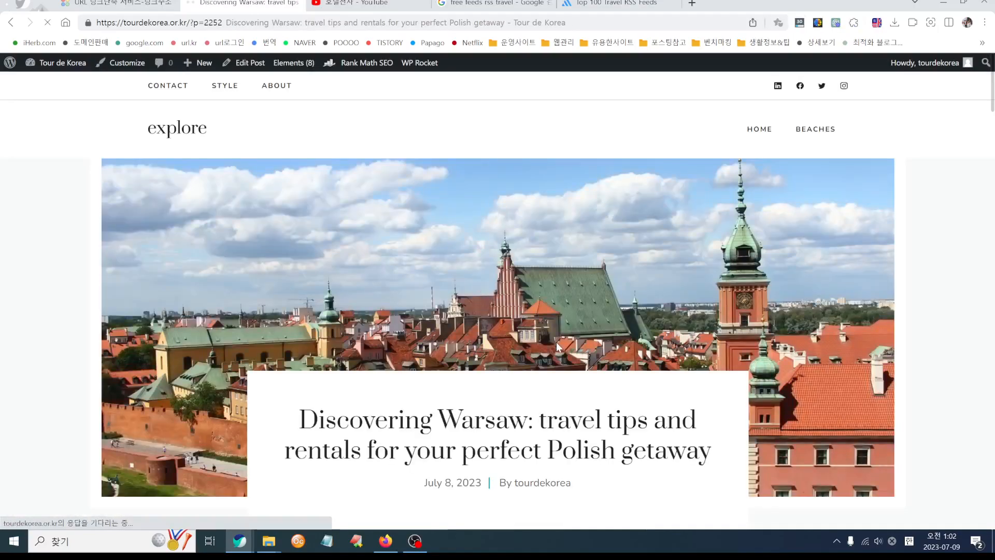
scroll(558, 346, "down", 4)
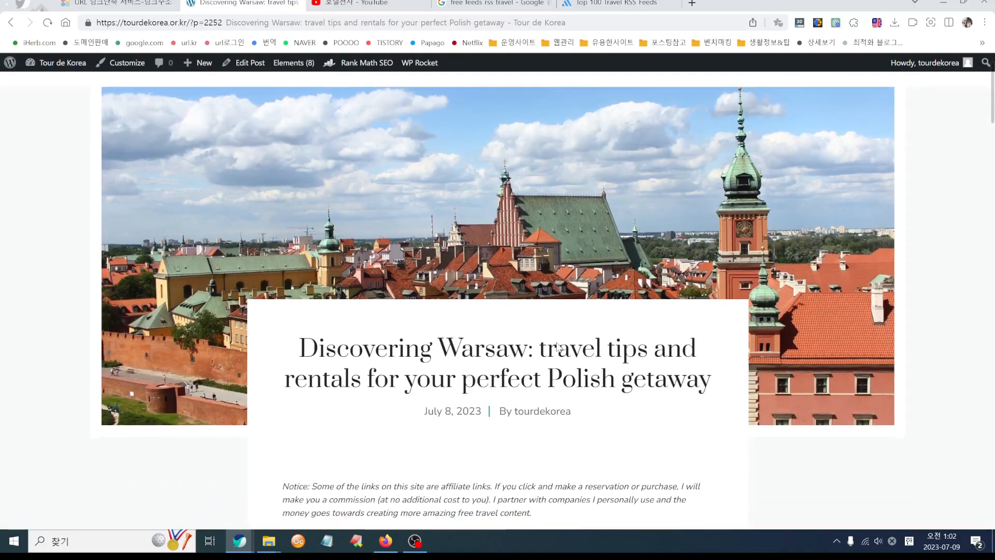
scroll(558, 346, "down", 12)
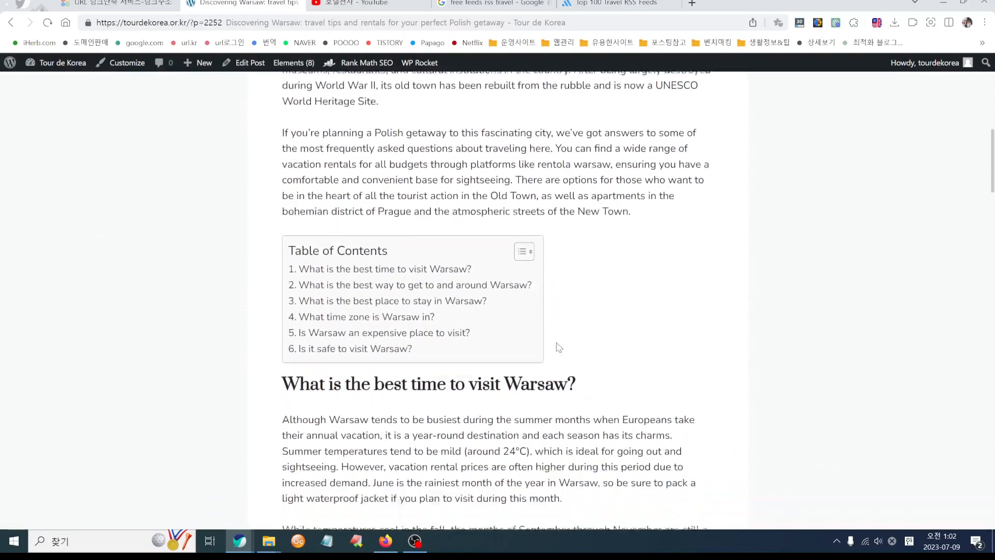
scroll(557, 342, "down", 15)
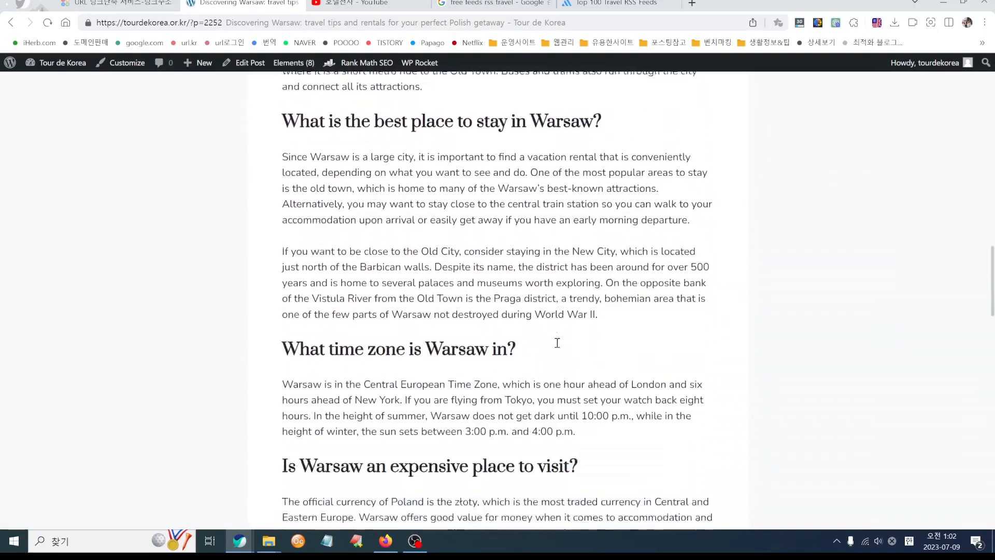
scroll(557, 342, "down", 7)
scroll(558, 346, "up", 7)
scroll(558, 347, "up", 20)
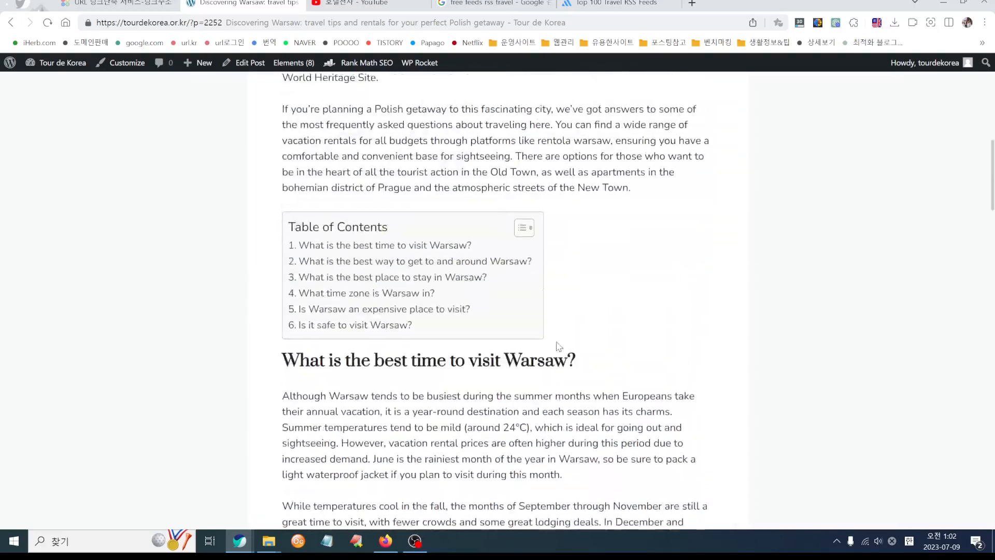
scroll(557, 345, "down", 3)
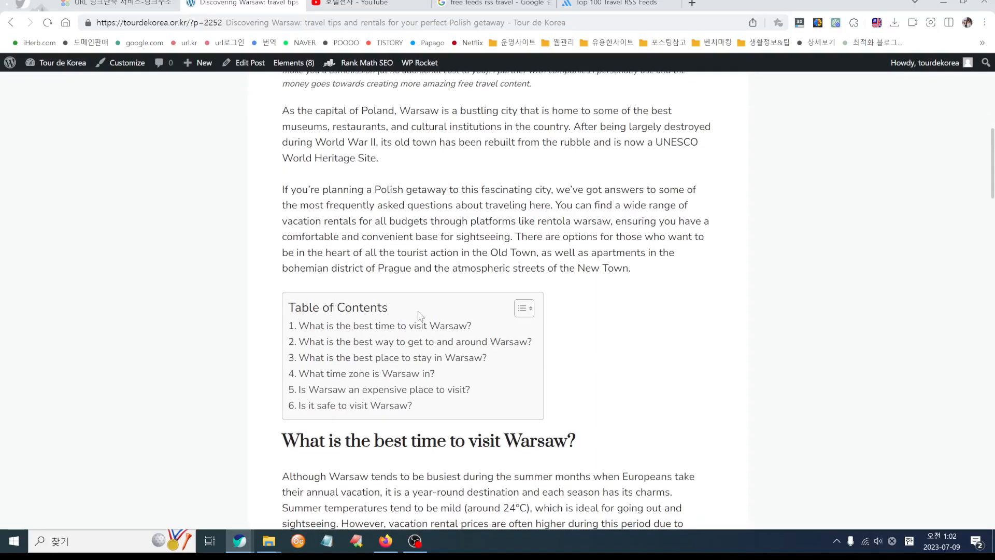
left_click(527, 310)
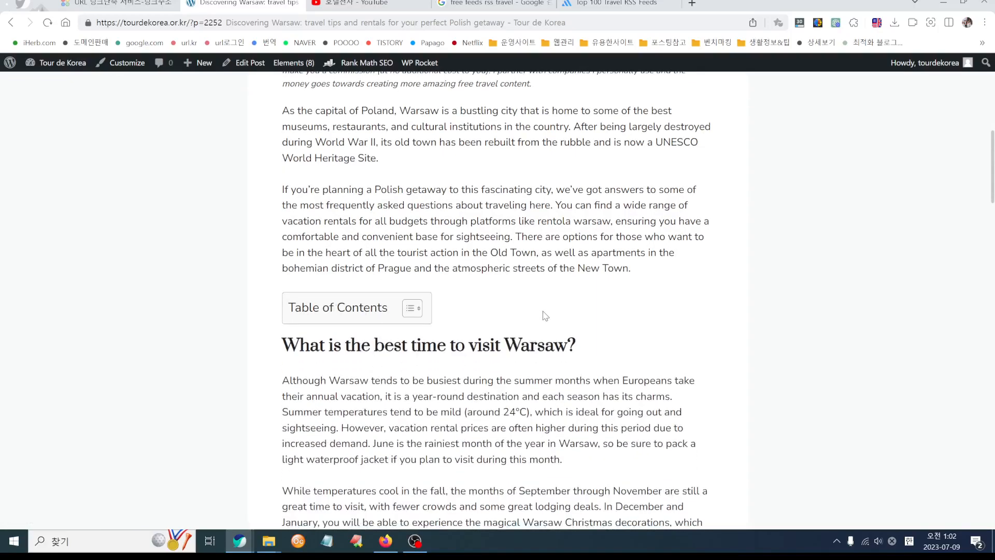
scroll(545, 316, "up", 10)
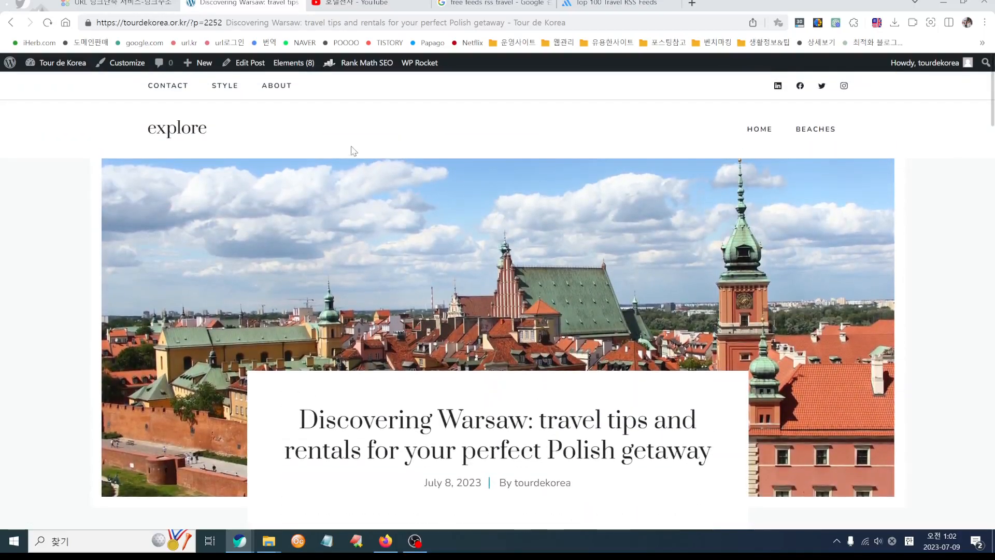
Step: Search the plugin directory for toc to look at Easy Table of Contents, and return to the installed plugins
left_click(46, 80)
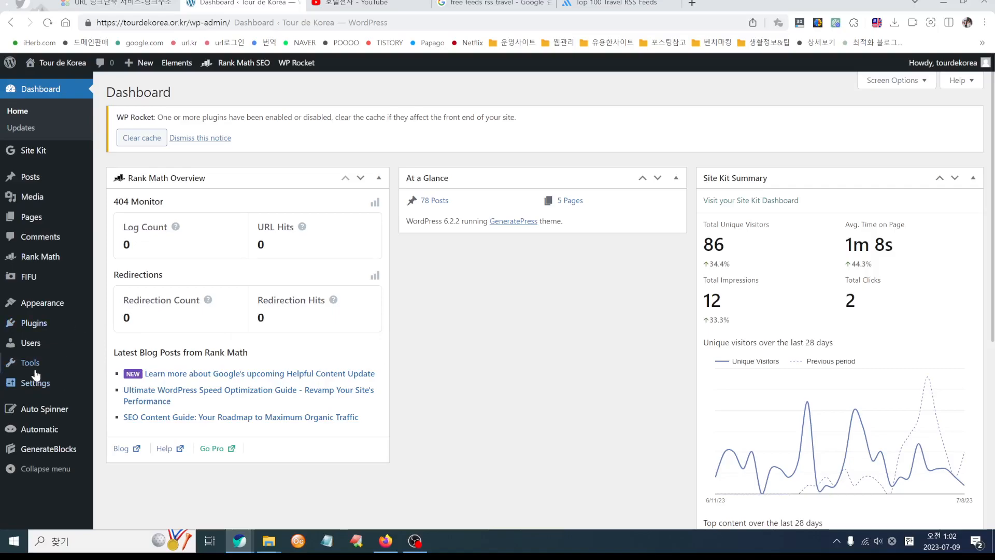
left_click(42, 323)
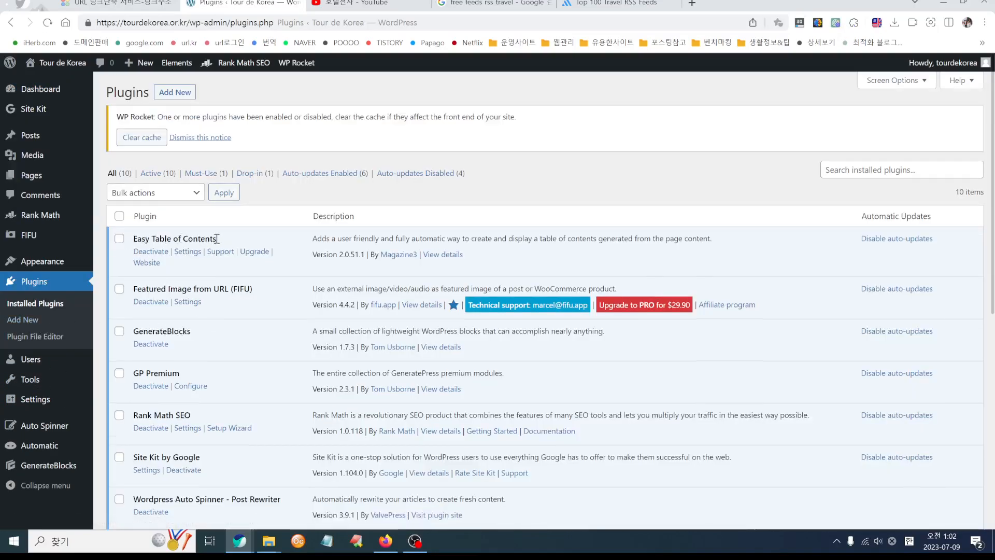
left_click(416, 173)
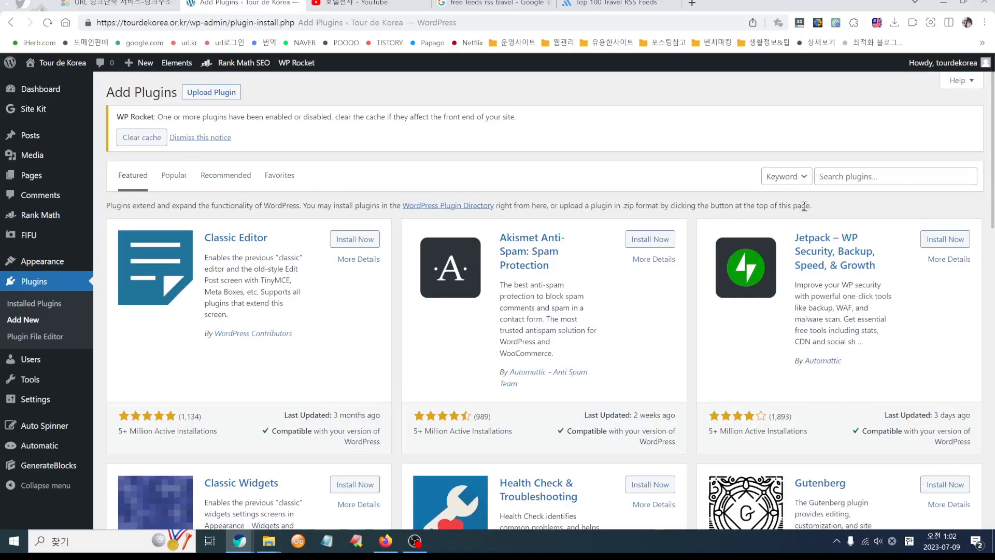
left_click(853, 181)
type("t")
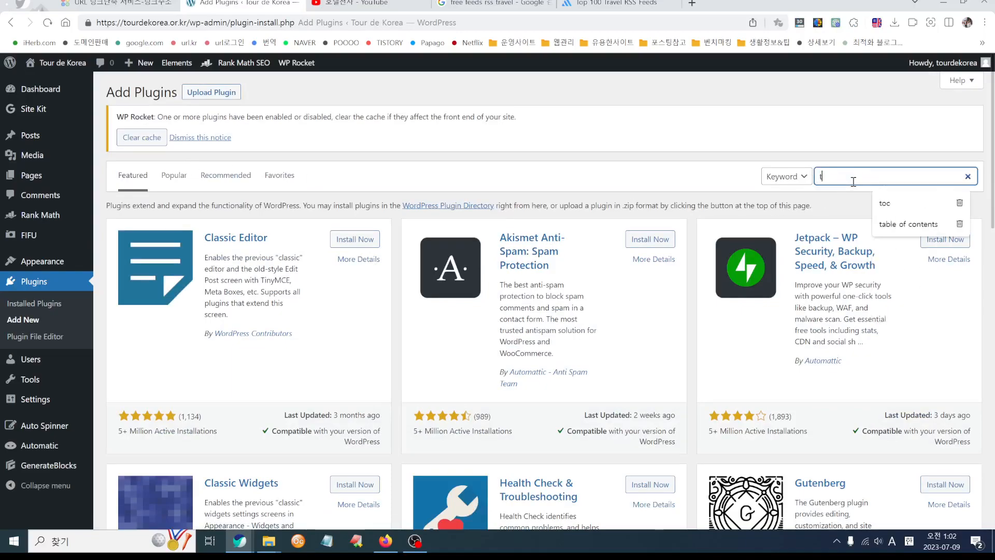
type("oc")
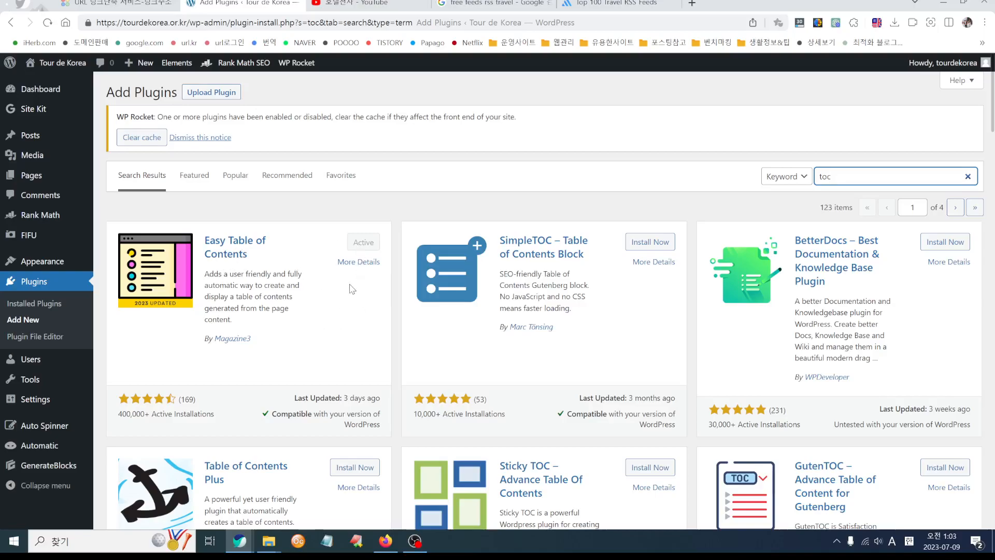
left_click(25, 284)
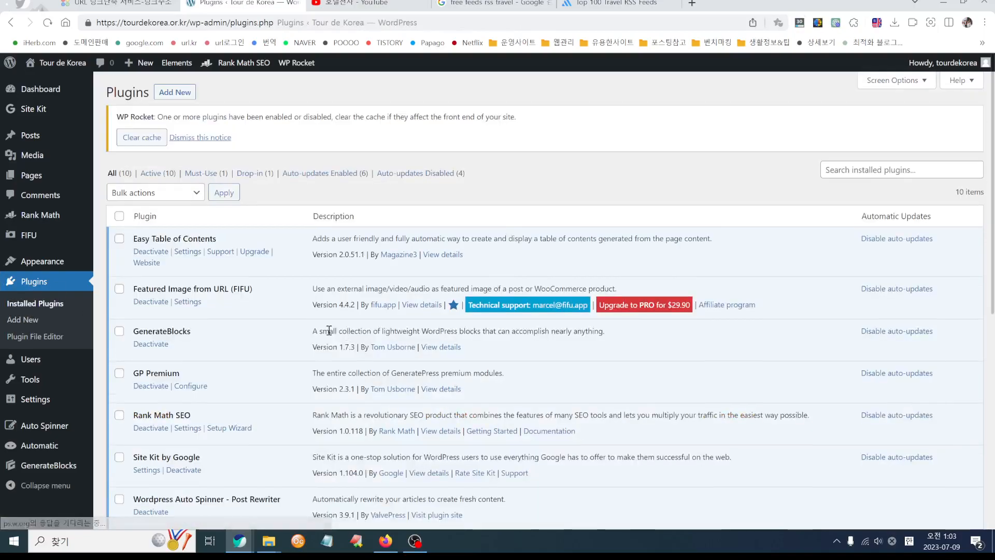
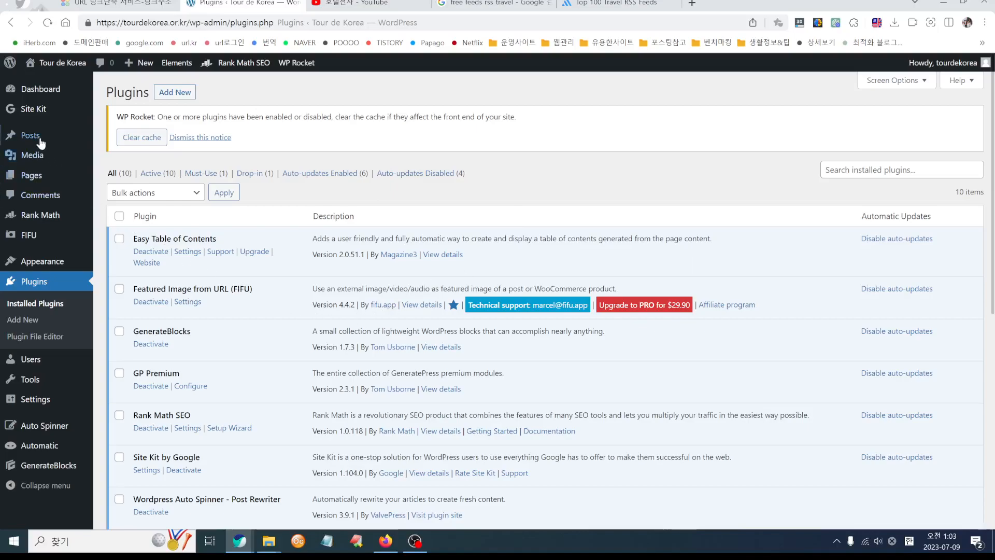
Step: Check the posts list, and return to the installed plugins to point out Featured Image from URL (FIFU)
left_click(34, 136)
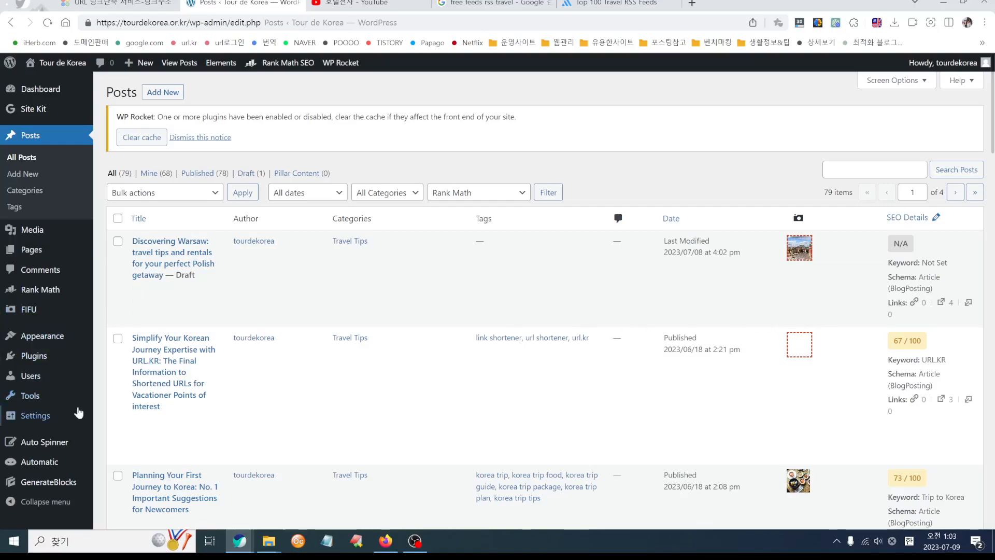
left_click(37, 363)
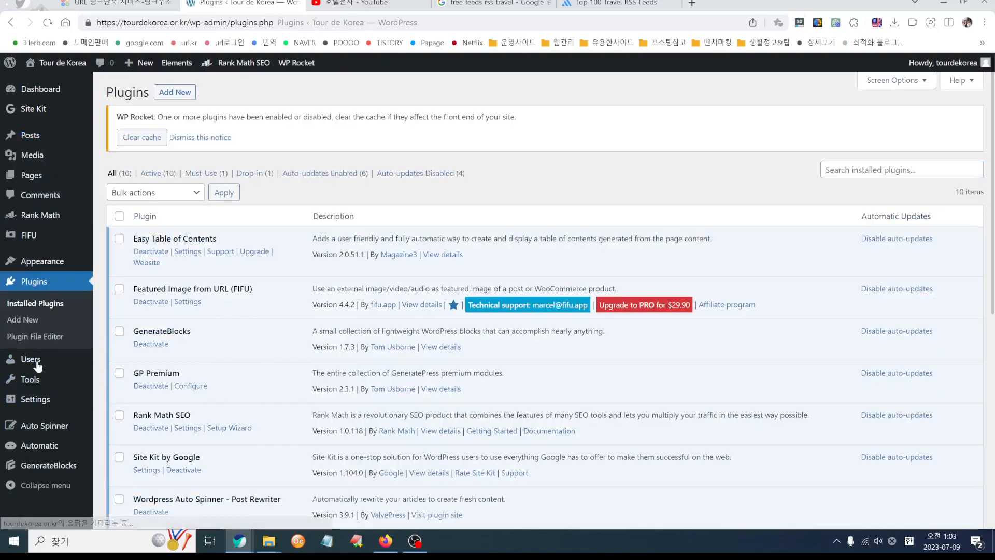
left_click_drag(131, 291, 252, 290)
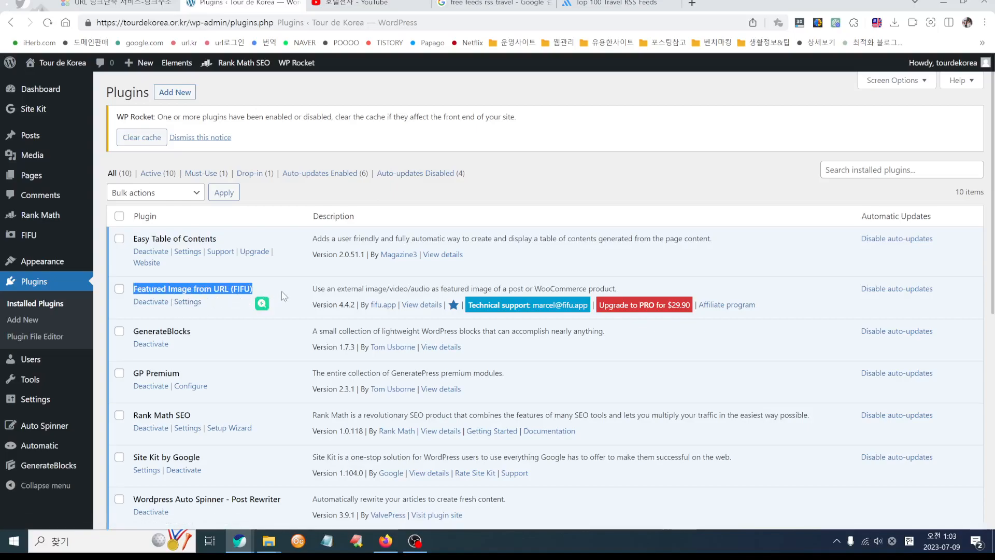
left_click(273, 304)
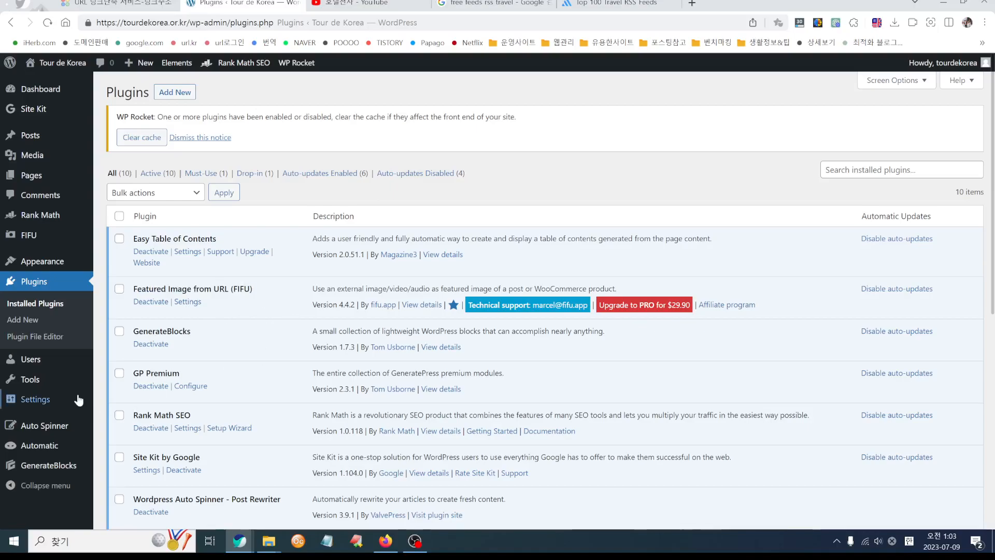
Step: Open the draft Discovering Warsaw post for editing and look over the text in its Classic block
mouse_move(35, 137)
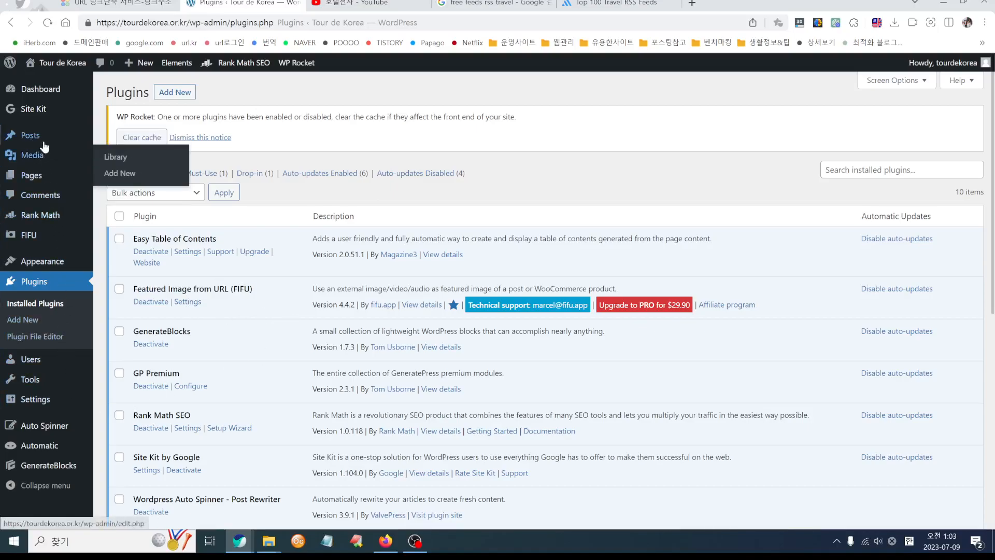
left_click(30, 136)
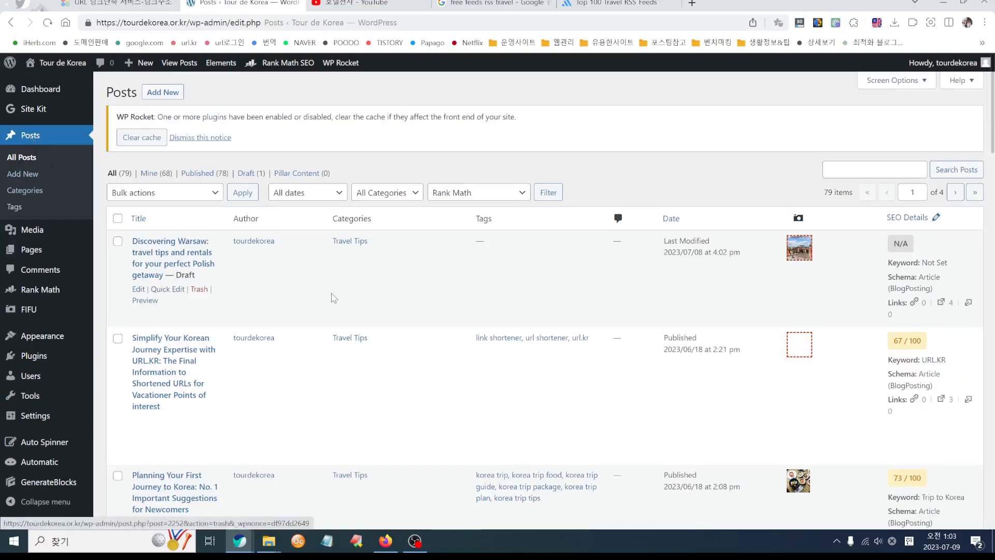
left_click(137, 290)
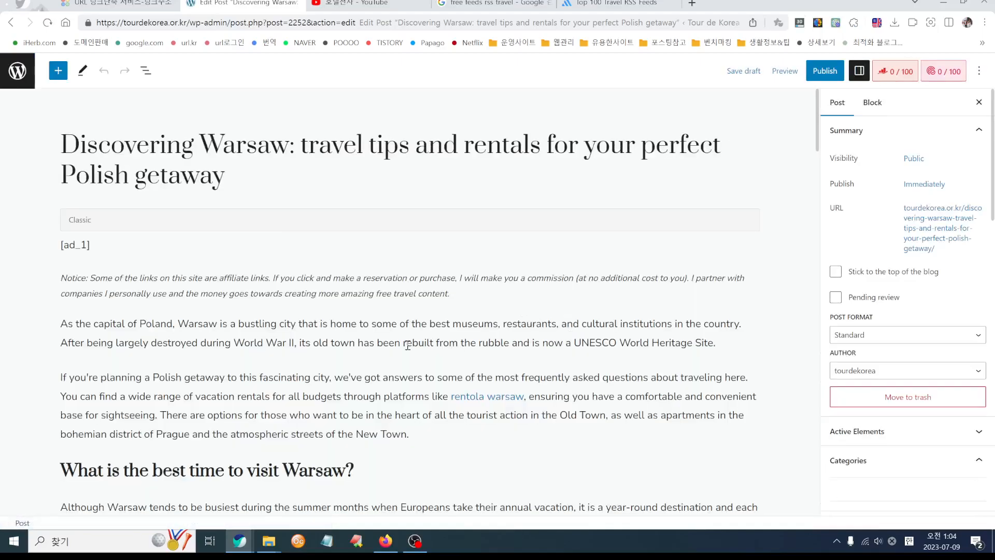
left_click(438, 353)
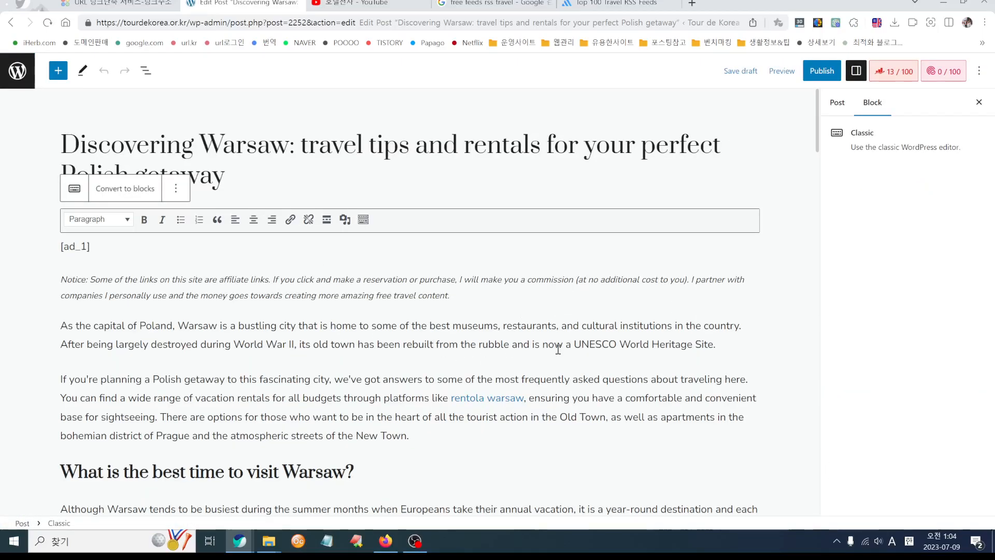
scroll(546, 350, "down", 2)
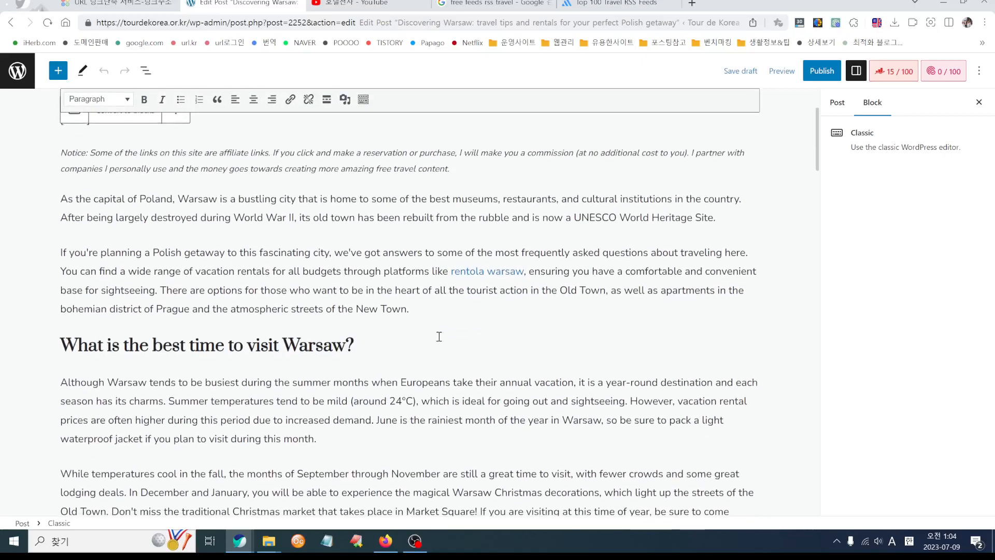
left_click(412, 348)
left_click(413, 399)
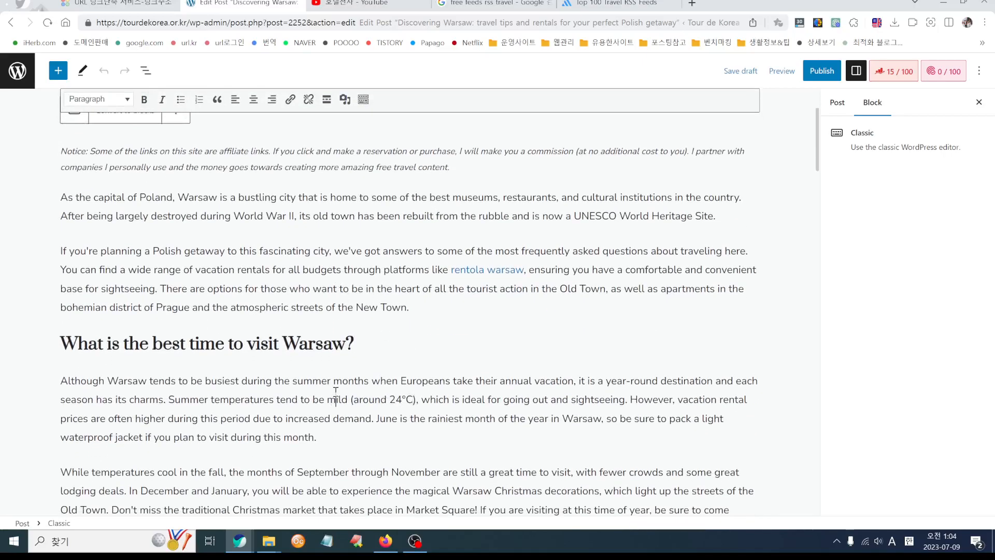
scroll(336, 396, "up", 2)
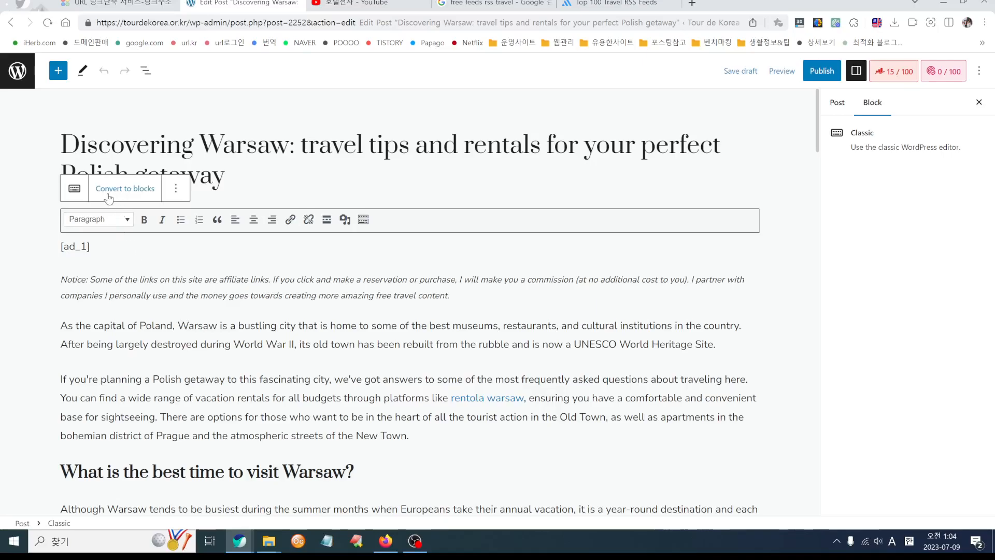
Step: Convert the post's Classic block to blocks and look through the Custom HTML code and the other blocks
left_click(125, 189)
left_click(307, 351)
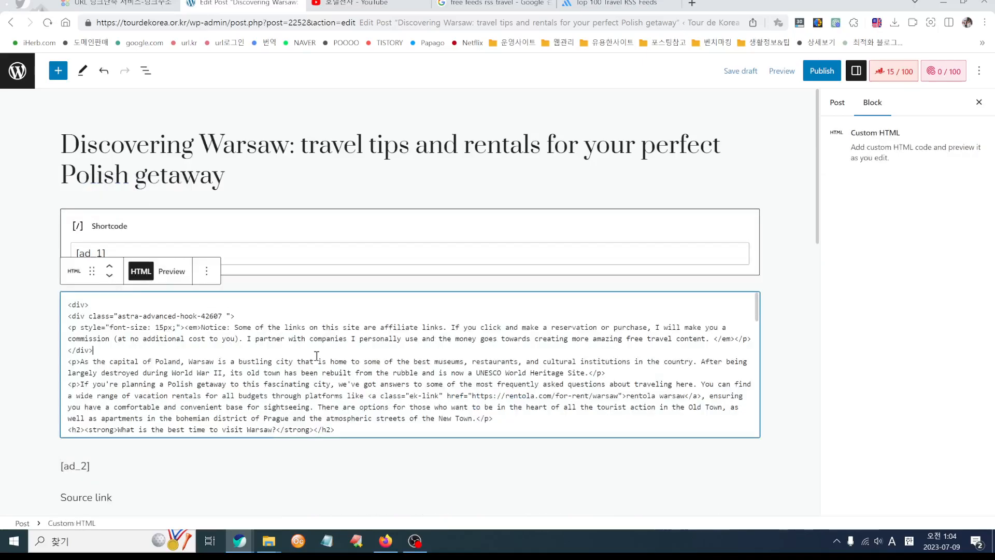
scroll(342, 378, "down", 1)
scroll(342, 379, "down", 2)
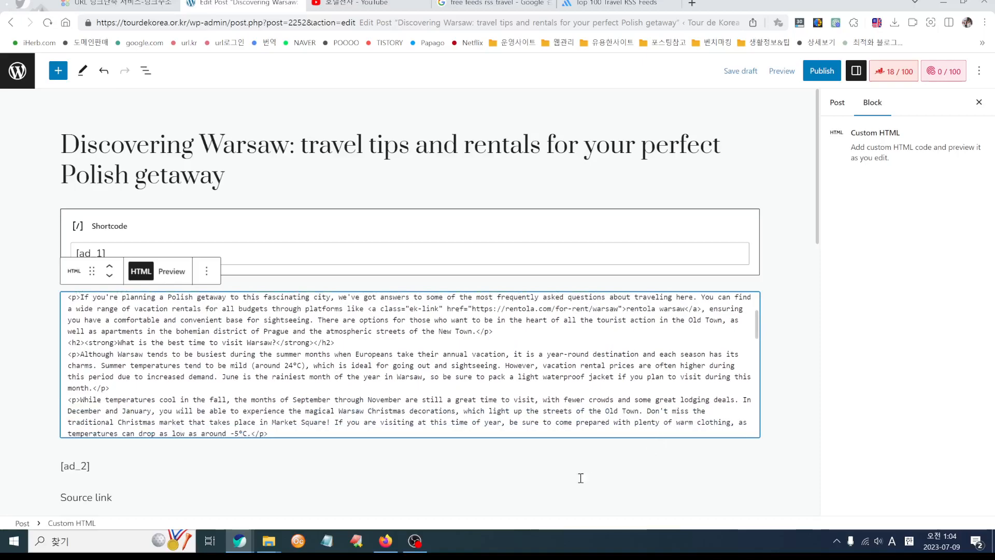
left_click(354, 246)
left_click(513, 197)
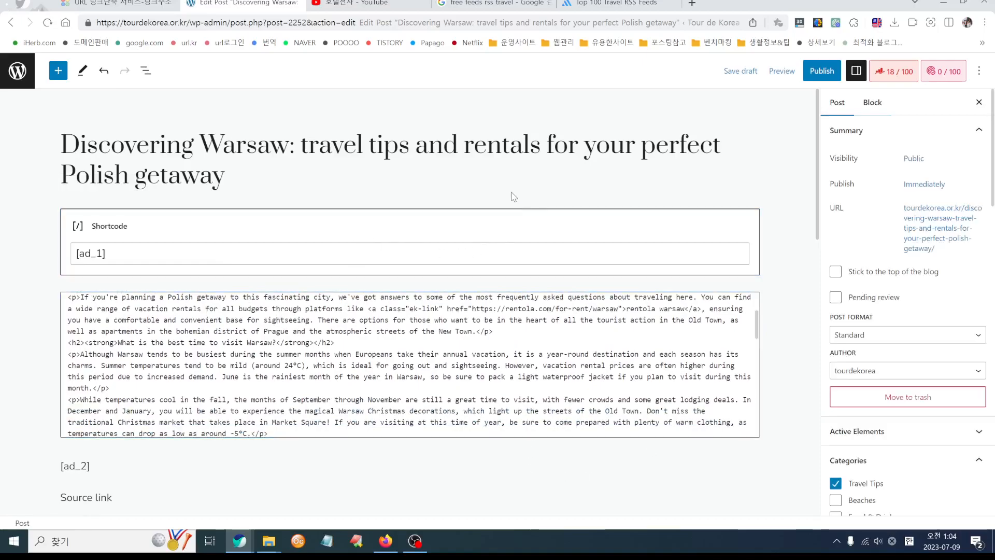
scroll(791, 407, "down", 3)
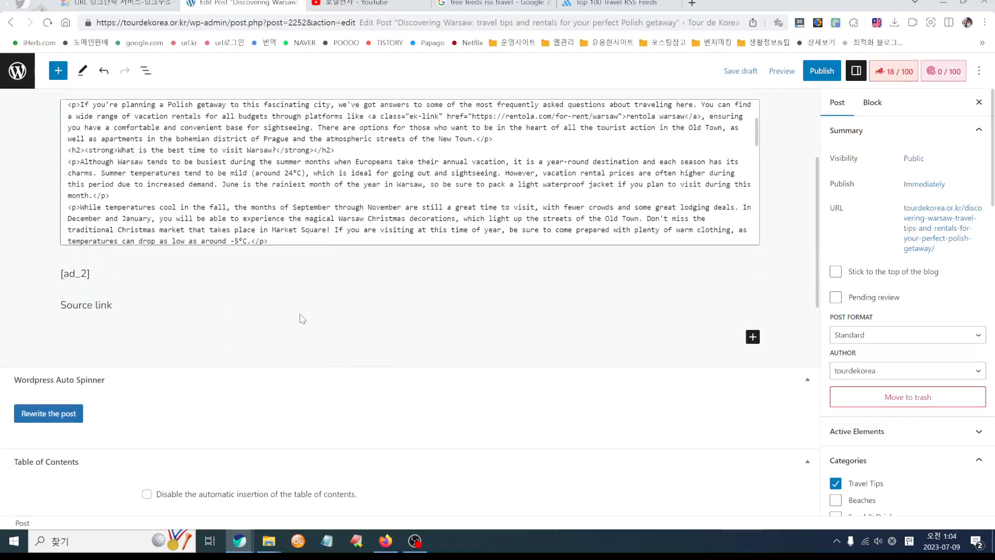
scroll(317, 361, "up", 3)
left_click(314, 332)
scroll(344, 367, "down", 1)
scroll(311, 354, "up", 2)
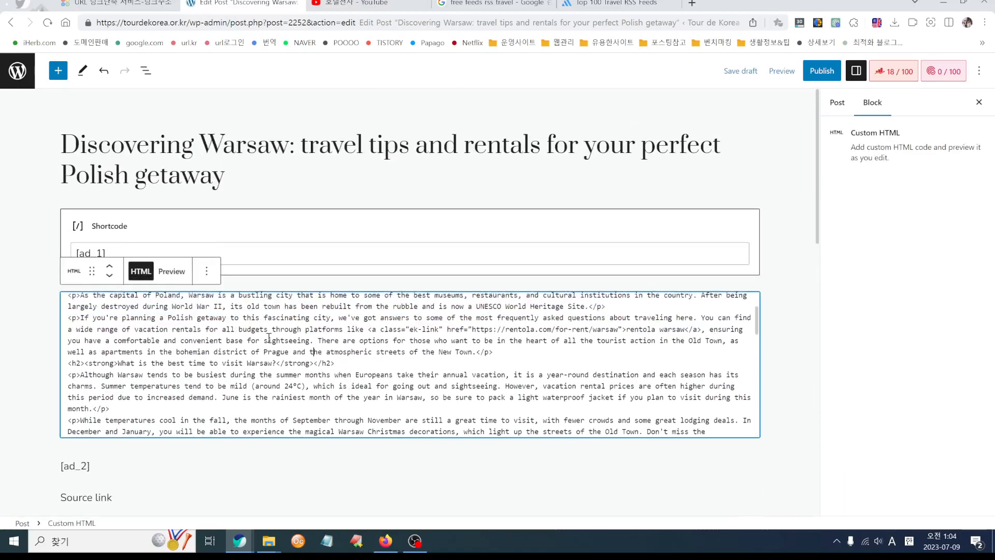
Step: Show the Custom HTML block as a preview and look through the rendered Warsaw article
left_click(74, 271)
left_click(75, 272)
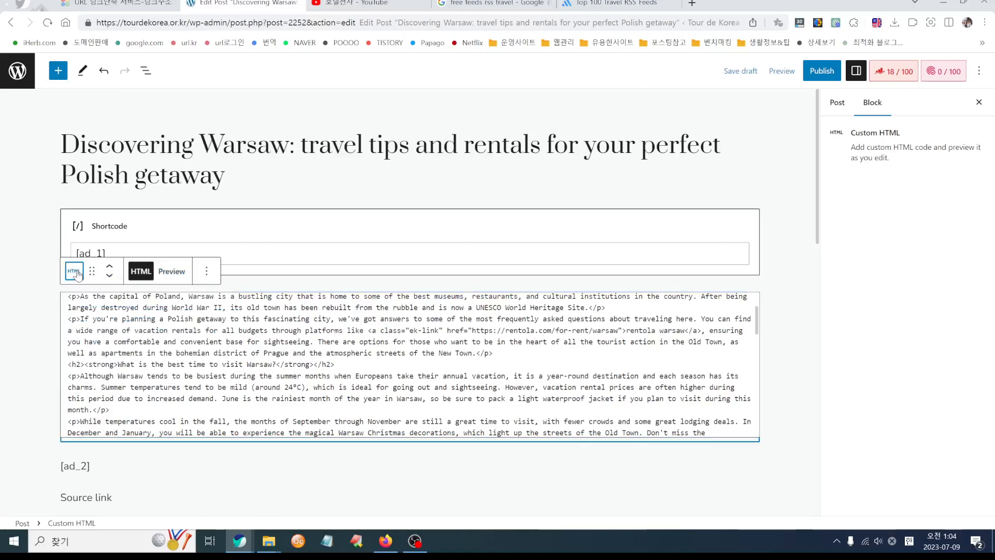
left_click(123, 229)
left_click(145, 305)
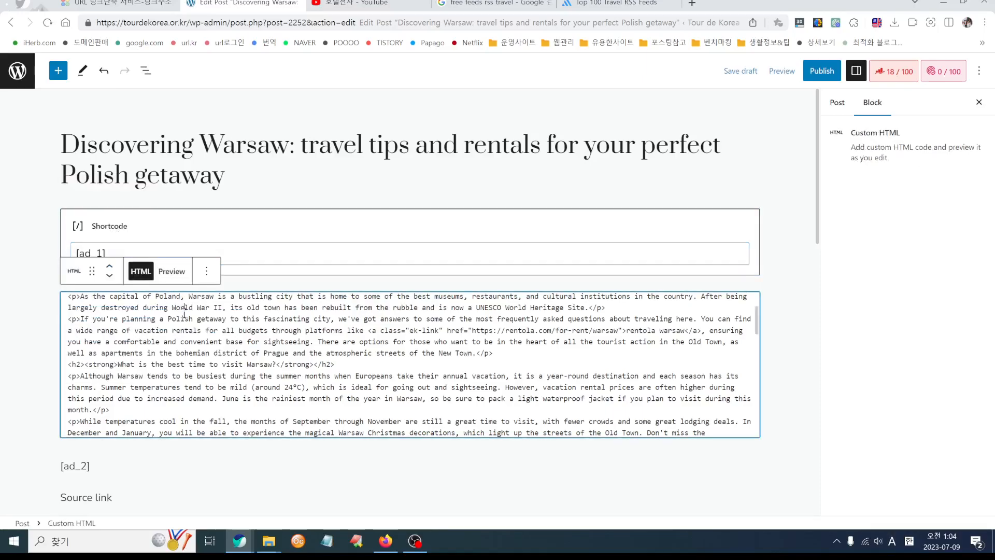
left_click(172, 271)
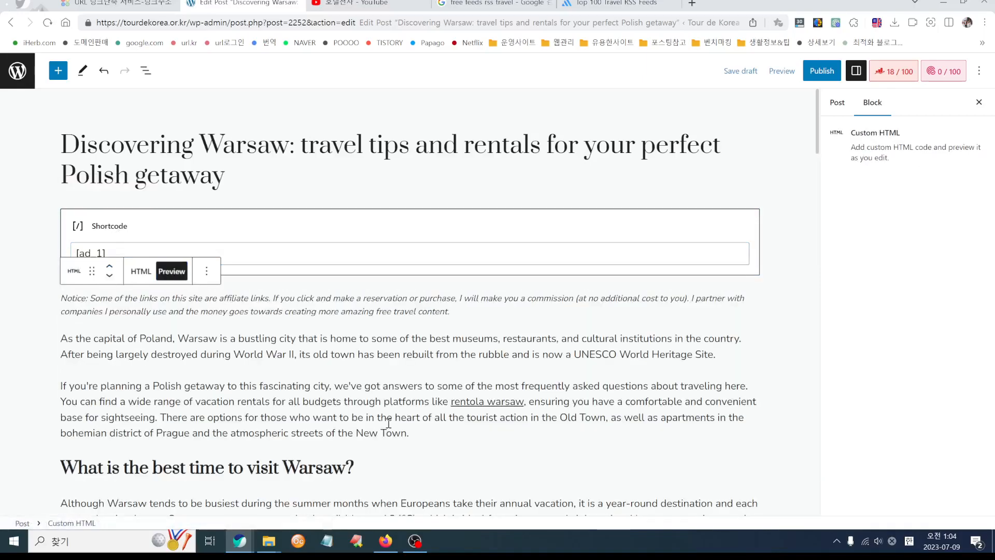
scroll(389, 423, "down", 6)
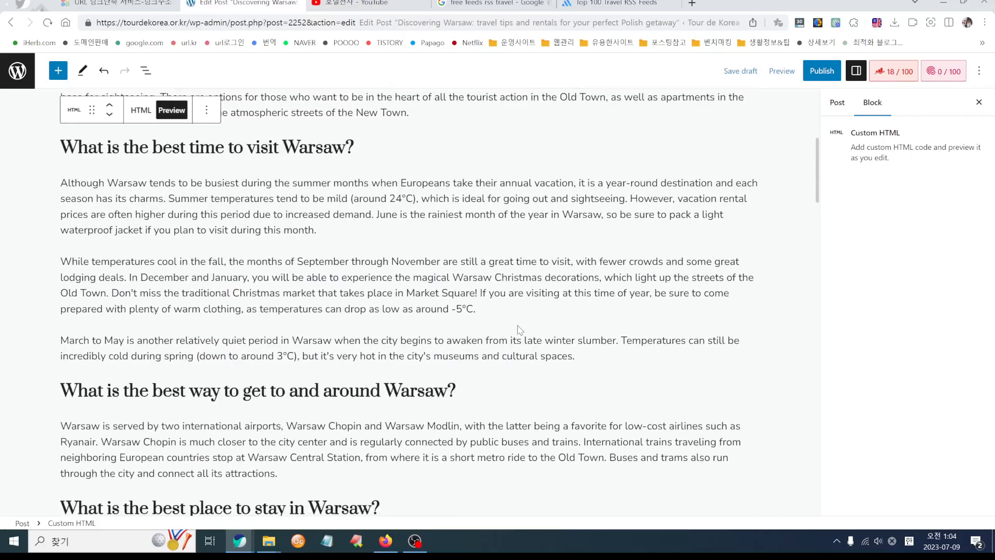
Step: Look through the remaining sections of the rendered Warsaw article and return to its title
scroll(520, 330, "down", 4)
scroll(673, 337, "down", 6)
scroll(679, 350, "down", 20)
scroll(678, 348, "up", 15)
scroll(679, 352, "up", 15)
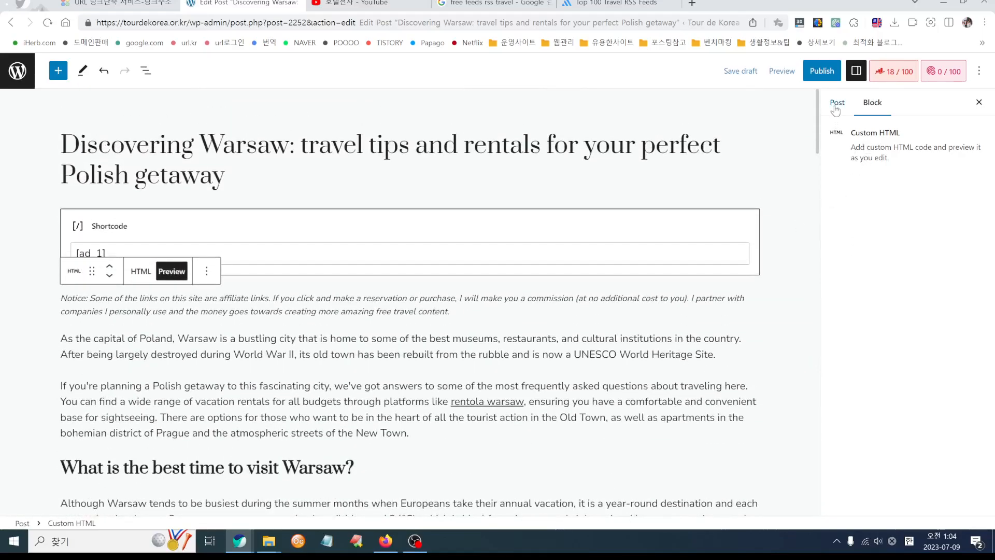
Step: Show the settings of the whole post and look over its summary, categories and tags
left_click(834, 104)
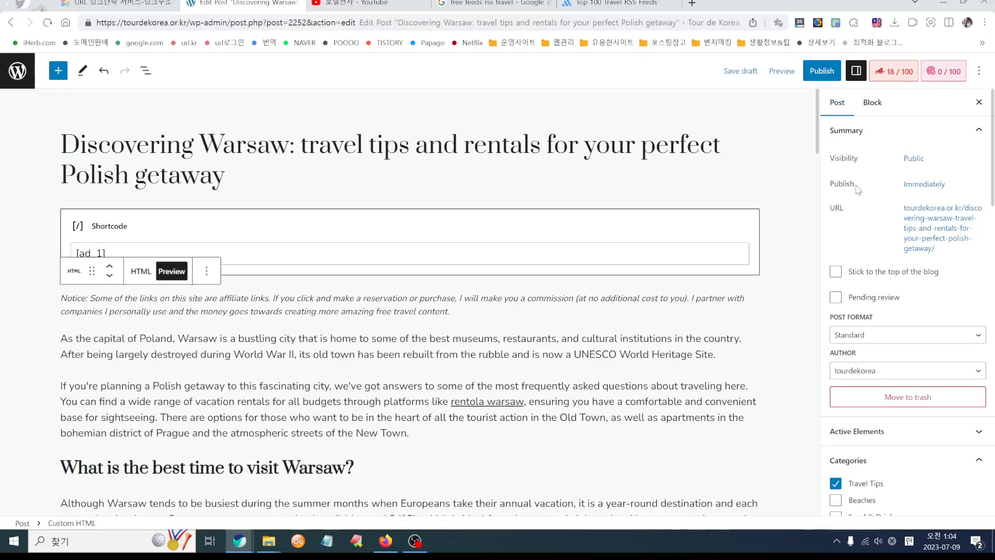
left_click(872, 102)
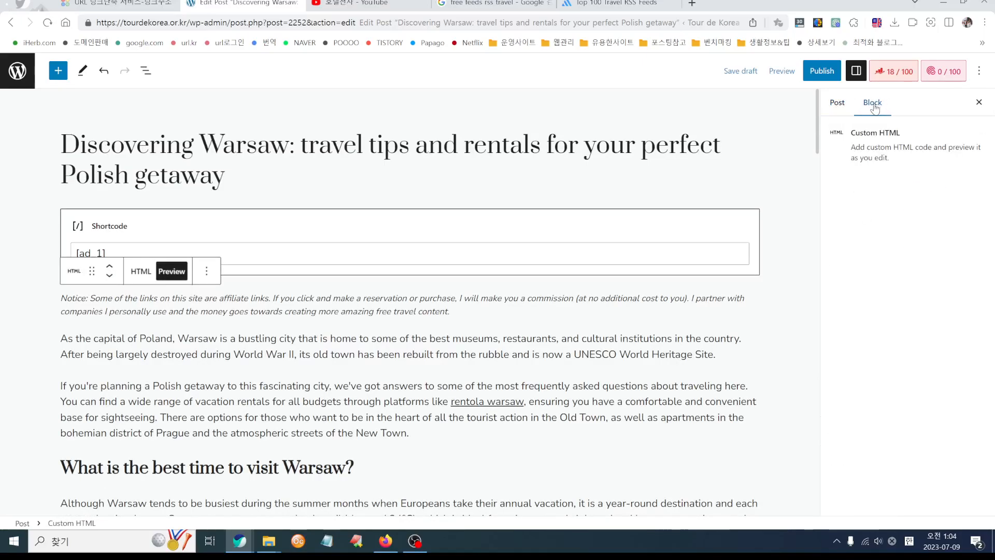
left_click(837, 103)
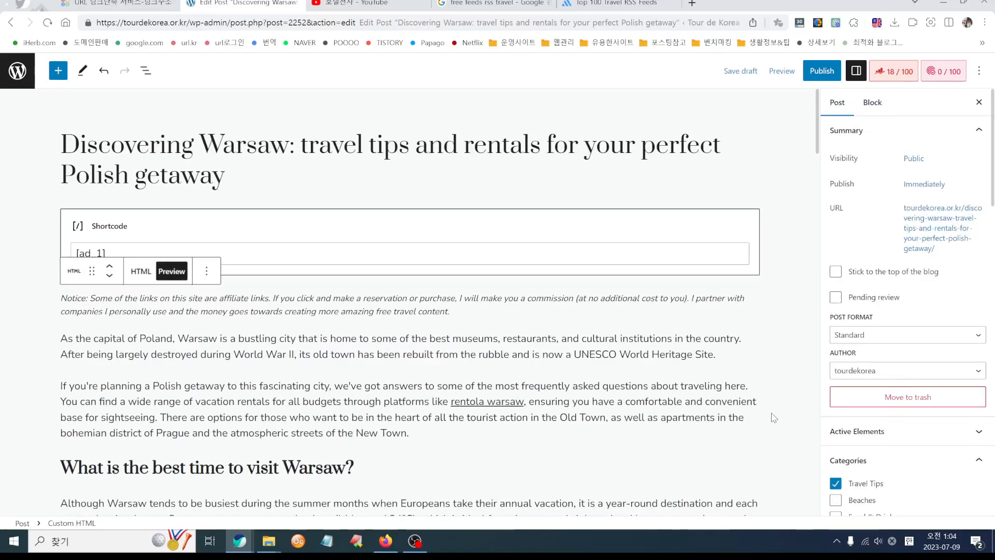
scroll(926, 346, "down", 4)
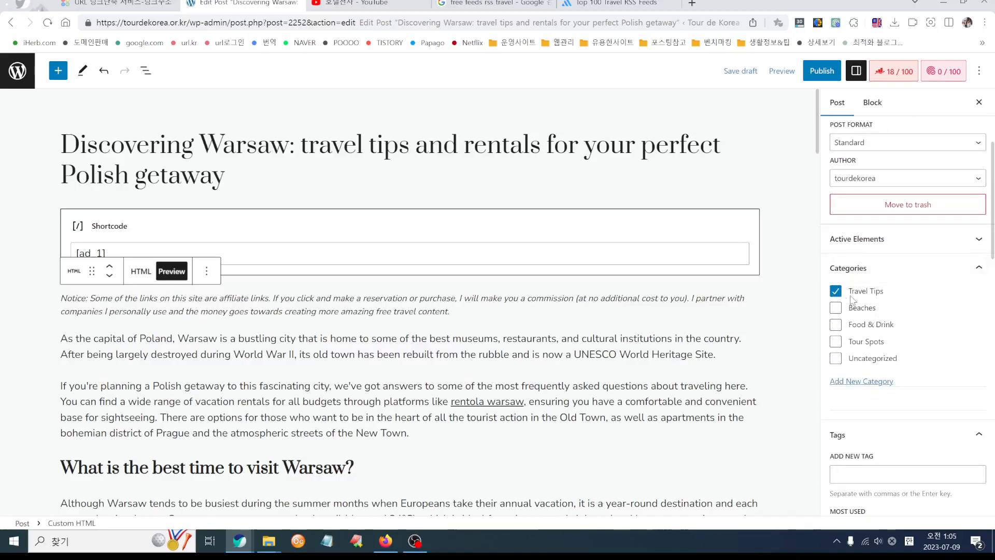
scroll(883, 316, "down", 4)
scroll(885, 337, "down", 2)
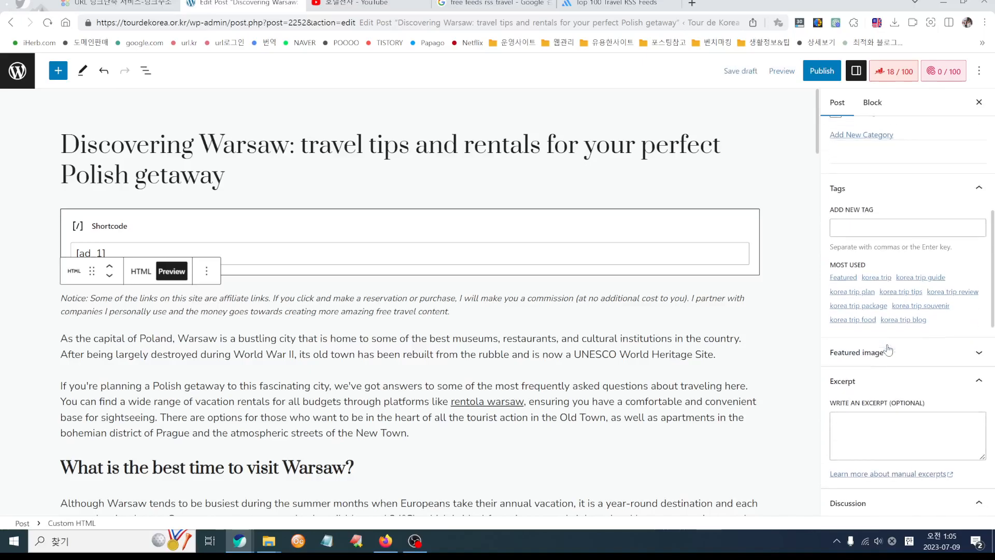
Step: Try adding the most-used tags korea trip and korea trip package to the post, and remove both again
left_click(853, 217)
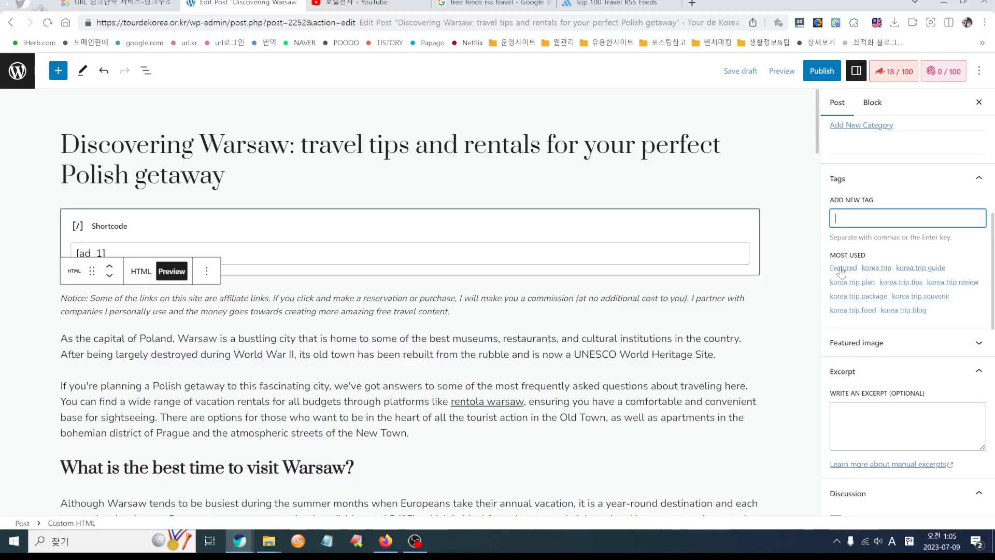
left_click(884, 268)
left_click(874, 299)
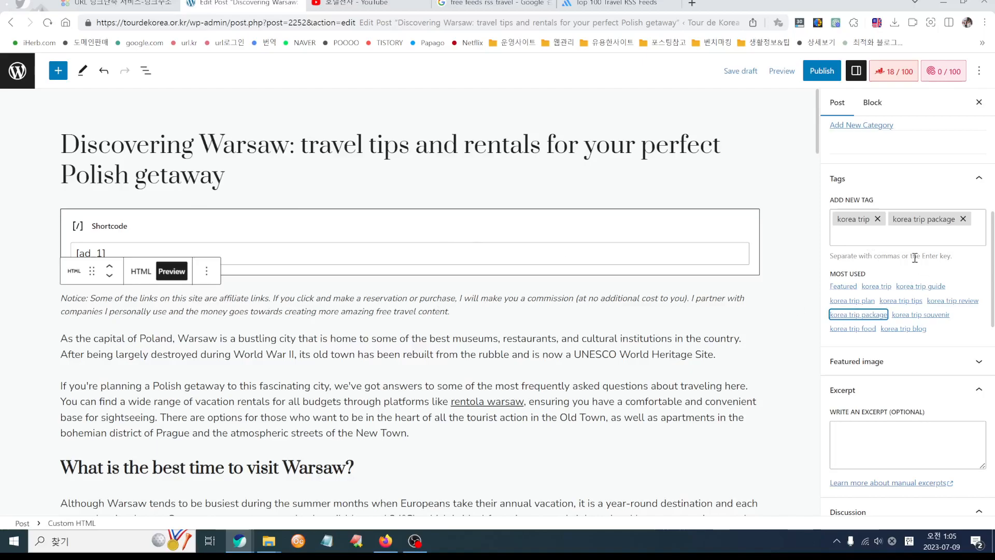
left_click(877, 219)
left_click(908, 220)
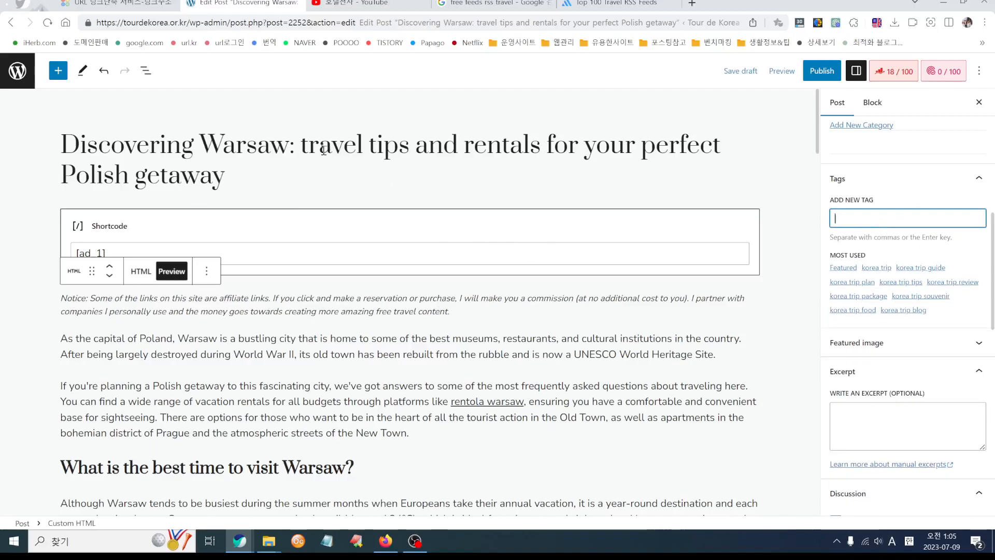
Step: Copy "travel tips" from the post title and add it as a tag
left_click_drag(303, 145, 410, 150)
key("ctrl+c")
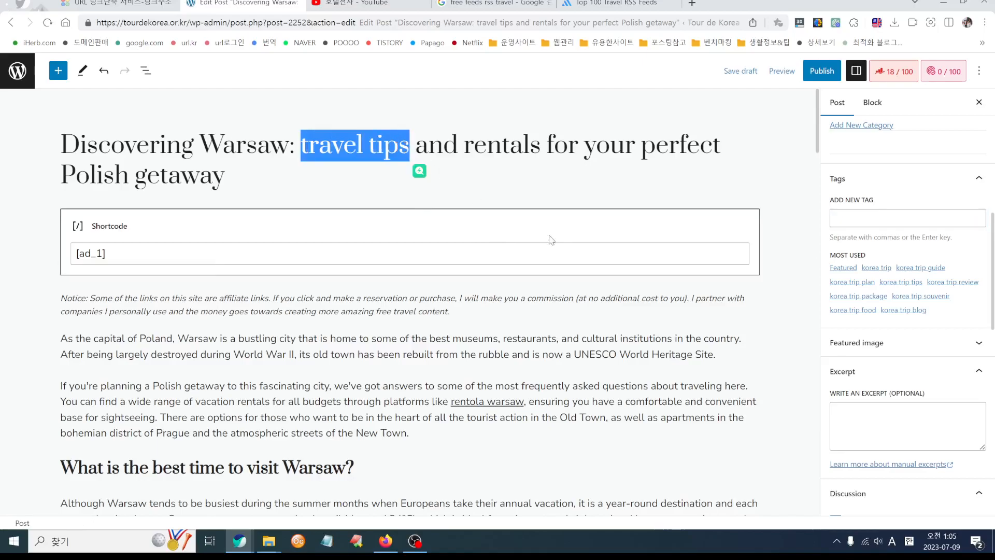
left_click(845, 219)
key("ctrl+v")
key("Return")
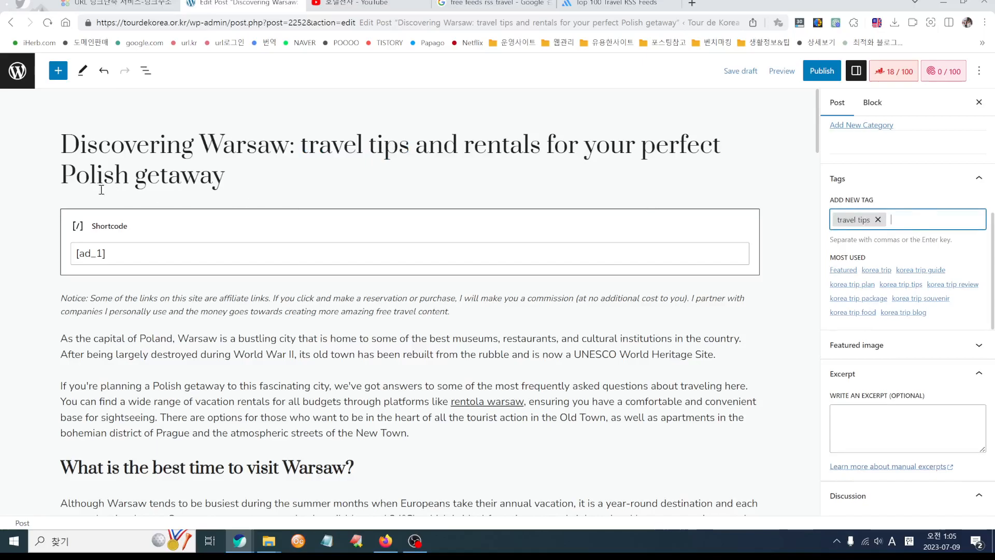
left_click_drag(61, 176, 226, 177)
left_click(280, 183)
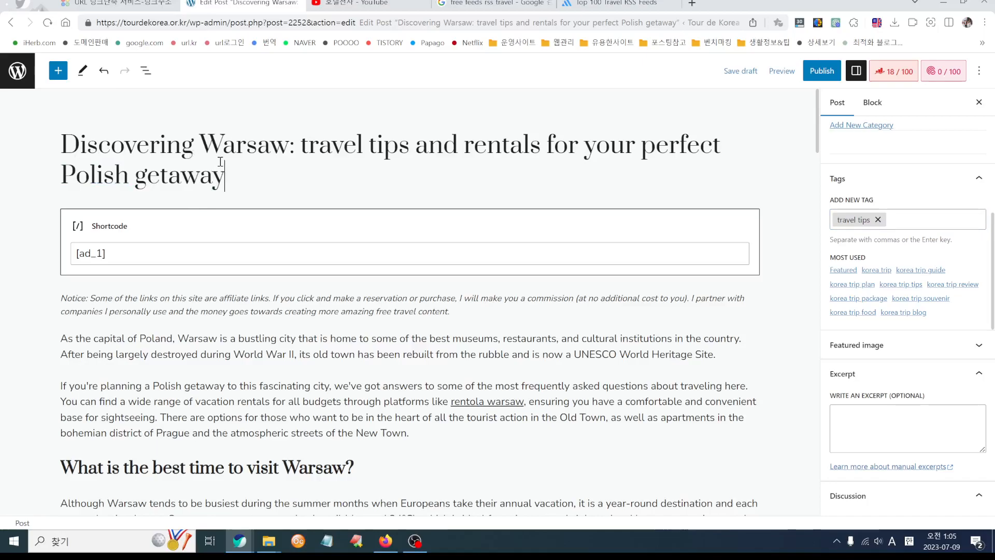
scroll(225, 395, "down", 3)
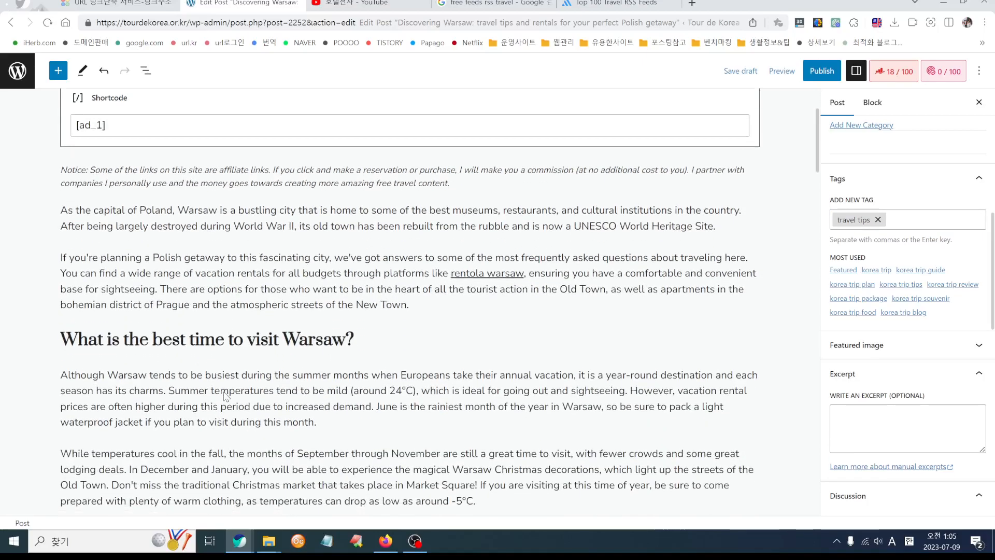
left_click(287, 340)
scroll(261, 283, "up", 3)
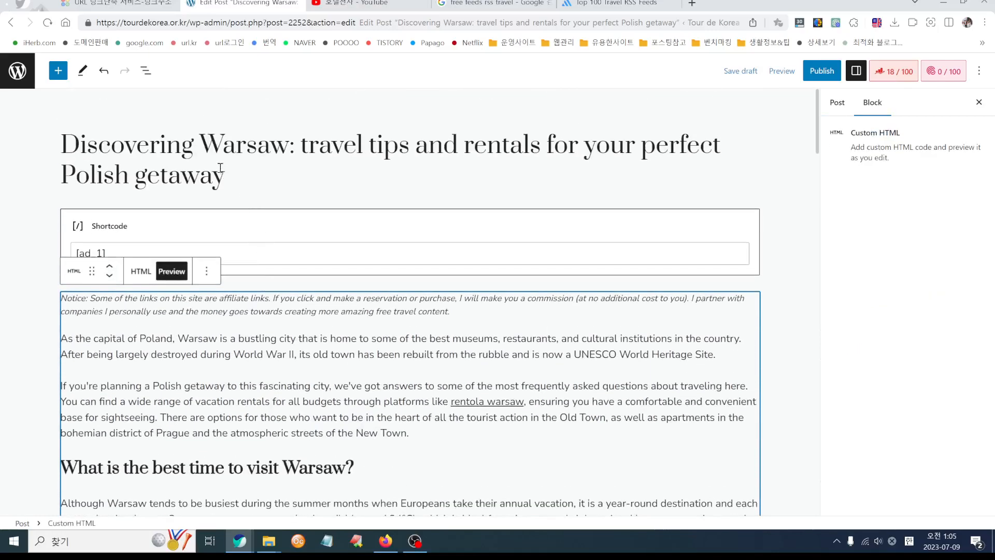
Step: Copy "Warsaw" from the post title and add it as another tag of the post
left_click_drag(207, 143, 289, 145)
key("ctrl+c")
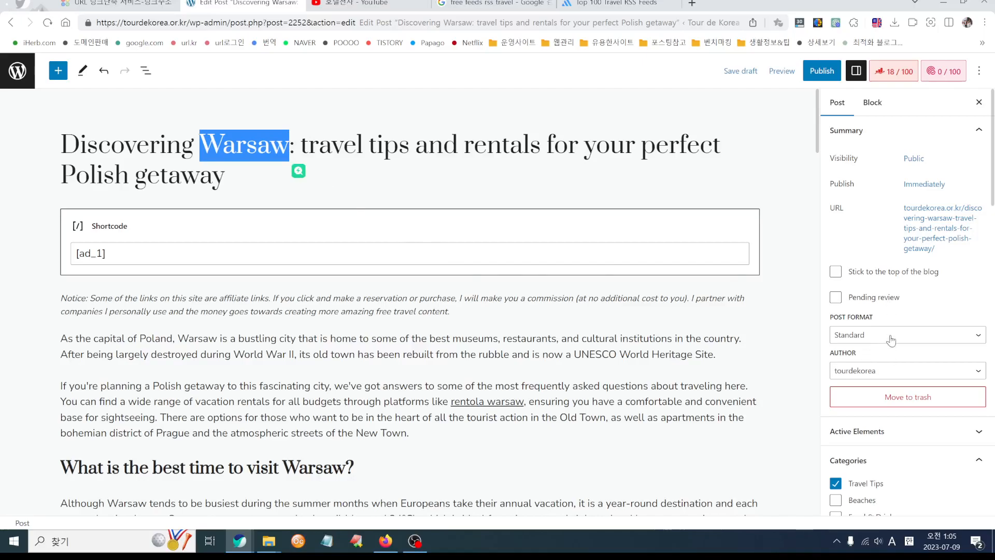
scroll(894, 339, "down", 2)
scroll(900, 390, "down", 2)
left_click(902, 413)
key("ctrl+v")
key("Return")
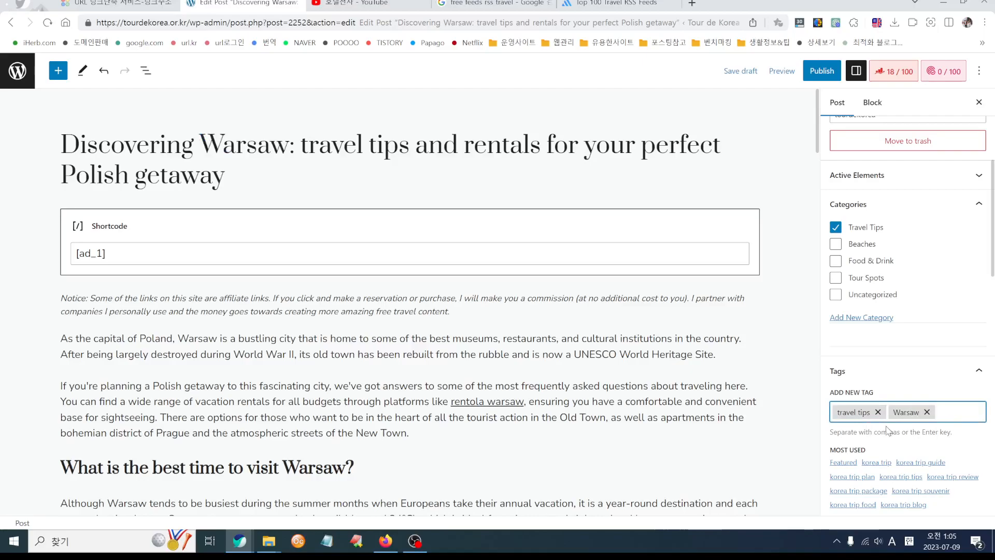
Step: Open the image URL or keywords entry of the FIFU featured image settings for this post
scroll(746, 423, "down", 3)
scroll(904, 425, "down", 5)
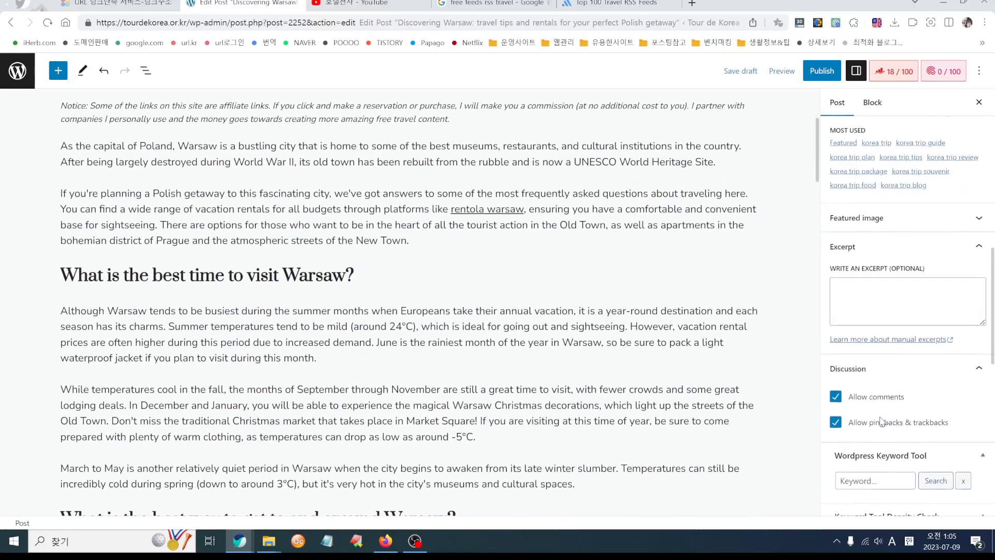
scroll(852, 380, "down", 2)
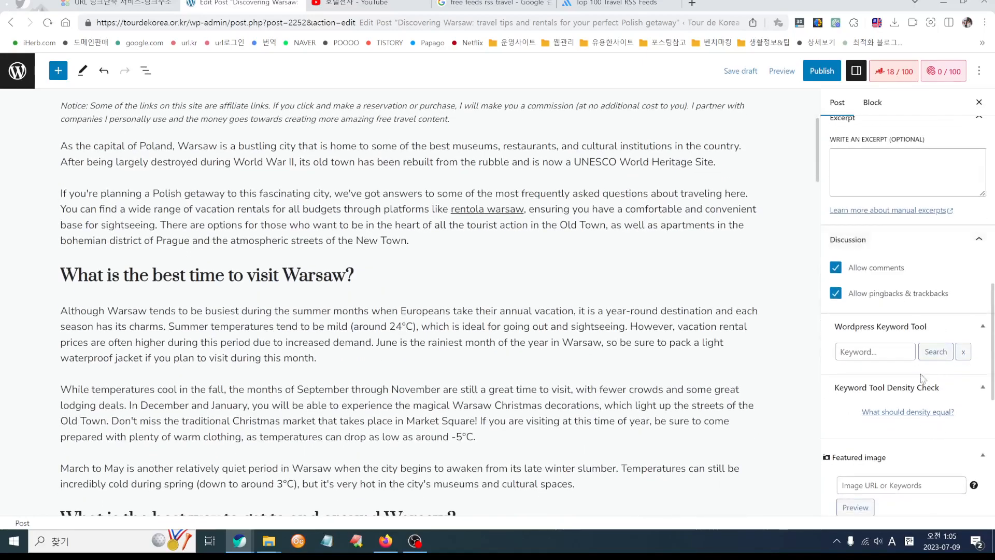
scroll(924, 302, "down", 3)
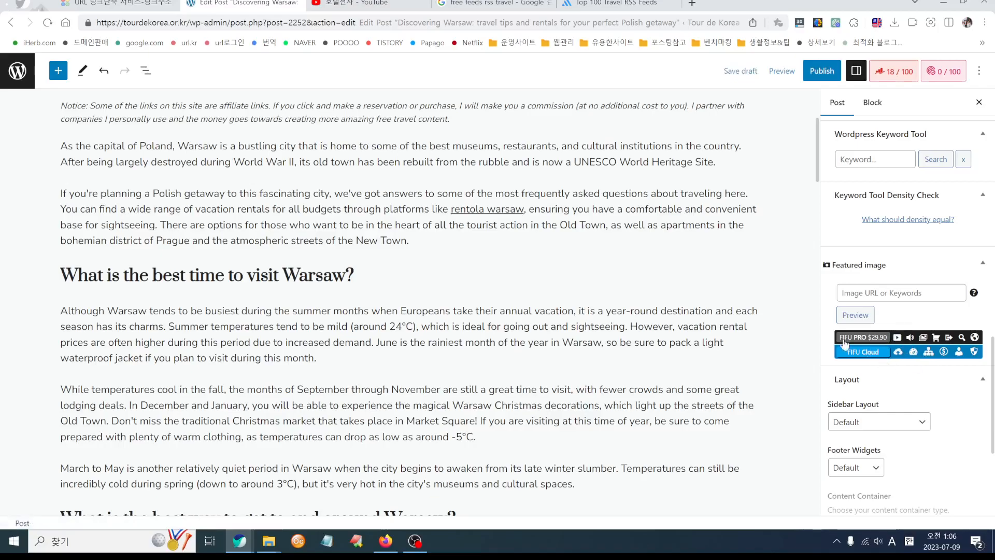
left_click(867, 291)
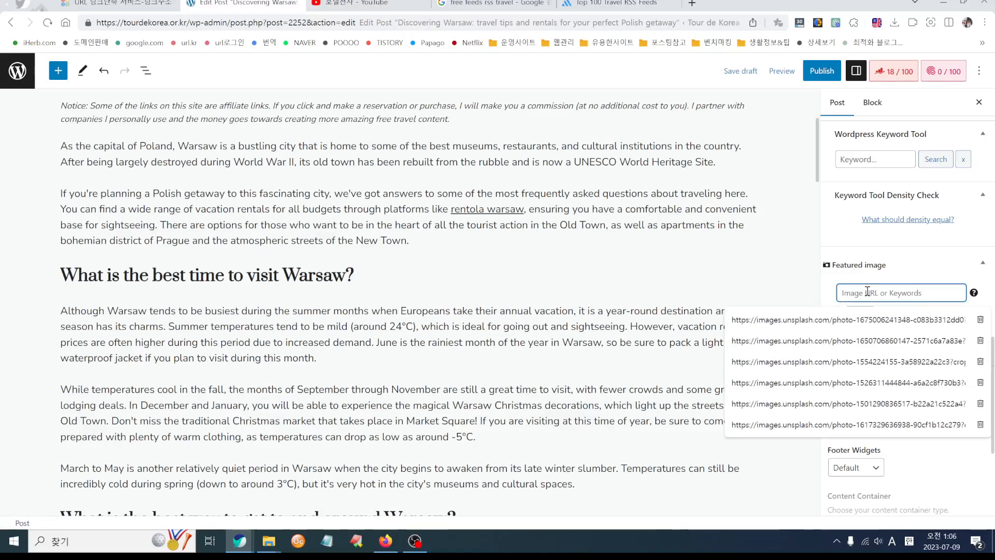
Step: Search featured images for "warsaw" and set the wet cobblestone alley photo with the puddle reflection as the post's featured image
type("warsaw")
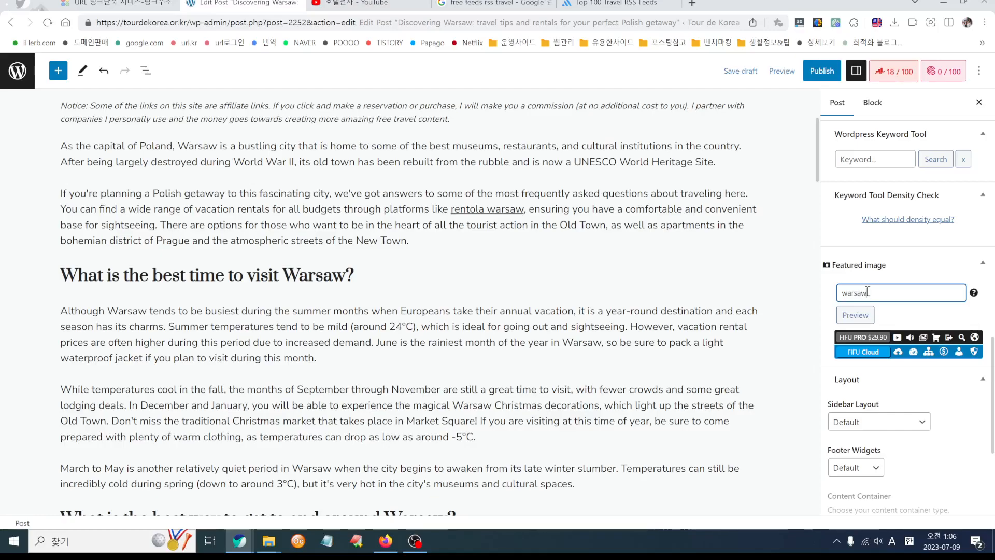
left_click(851, 317)
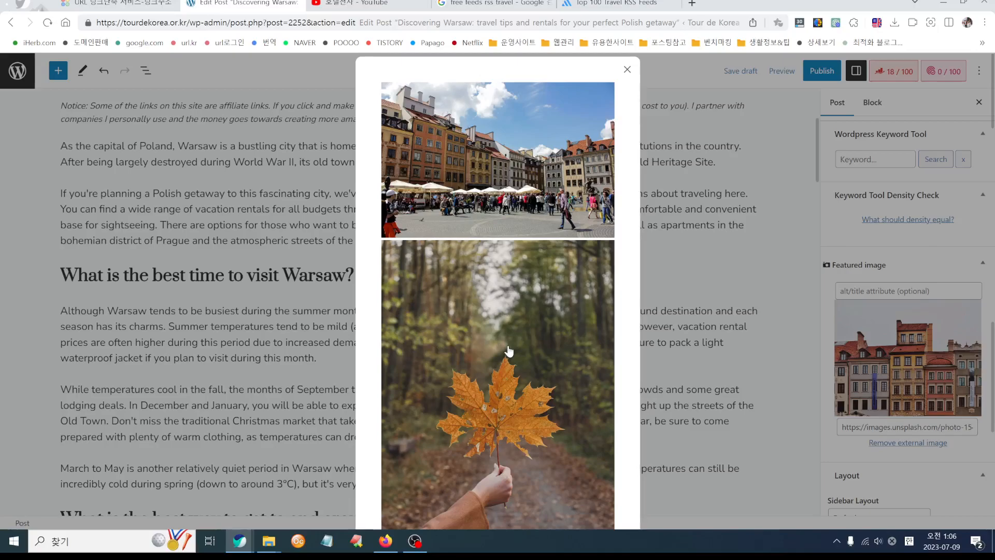
scroll(512, 351, "down", 10)
scroll(521, 351, "down", 10)
scroll(520, 351, "down", 10)
scroll(520, 351, "down", 5)
scroll(521, 351, "up", 15)
scroll(521, 351, "up", 10)
scroll(521, 351, "down", 10)
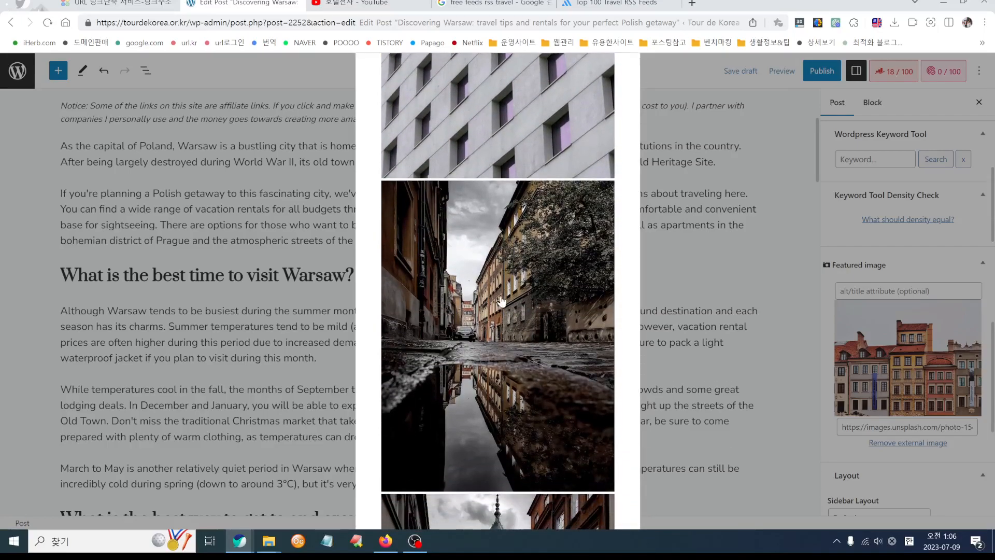
left_click(500, 301)
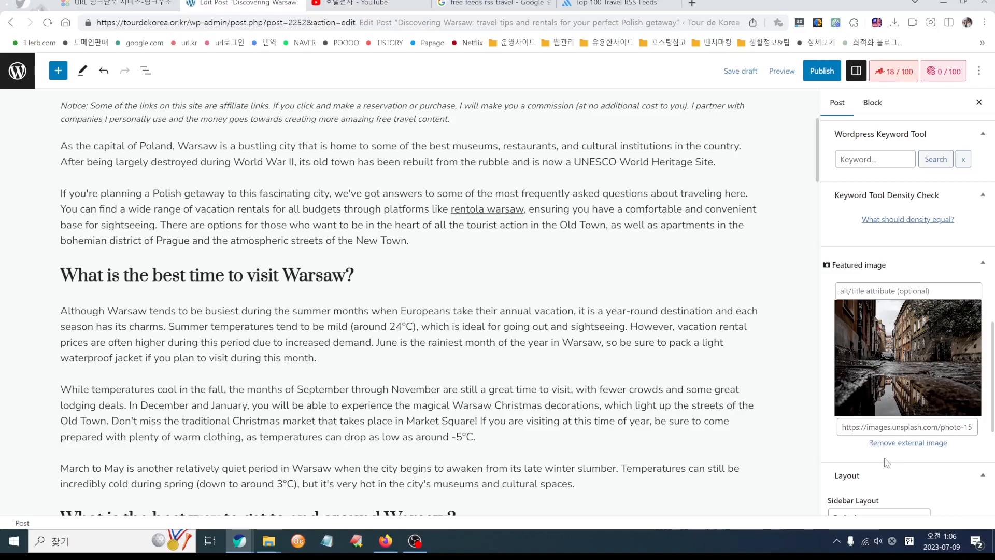
Step: Review the remaining post settings and publish the "Discovering Warsaw" post immediately with public visibility
scroll(342, 321, "up", 3)
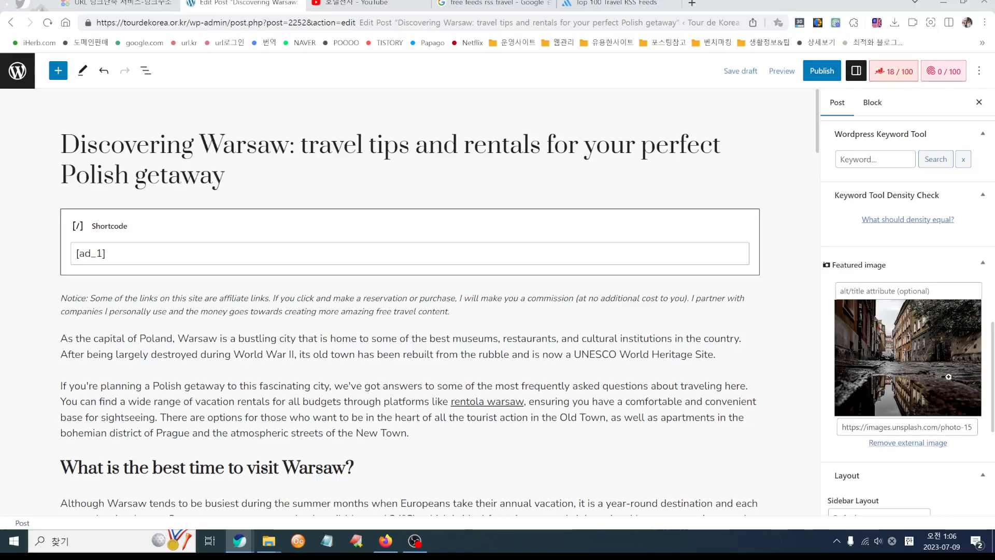
scroll(948, 475, "down", 5)
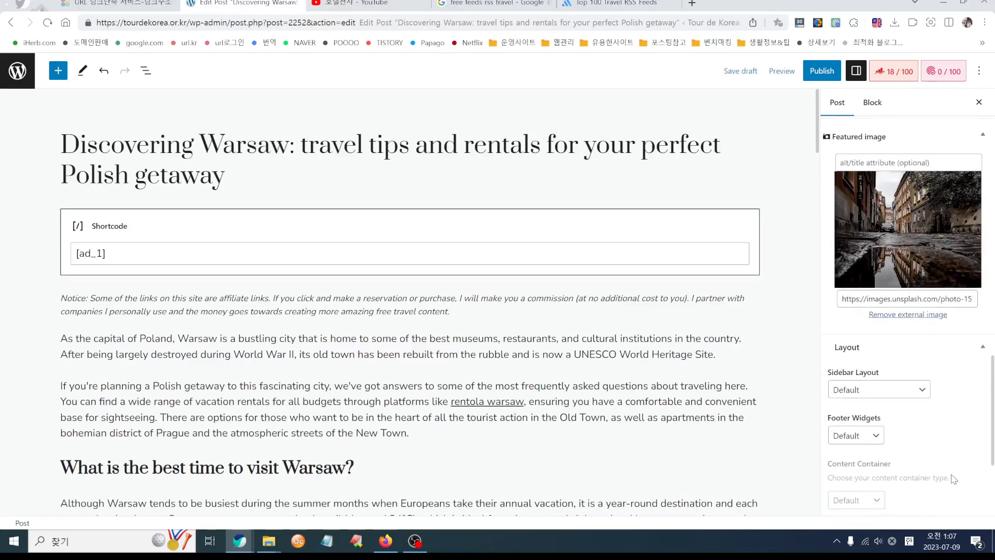
scroll(953, 478, "down", 1)
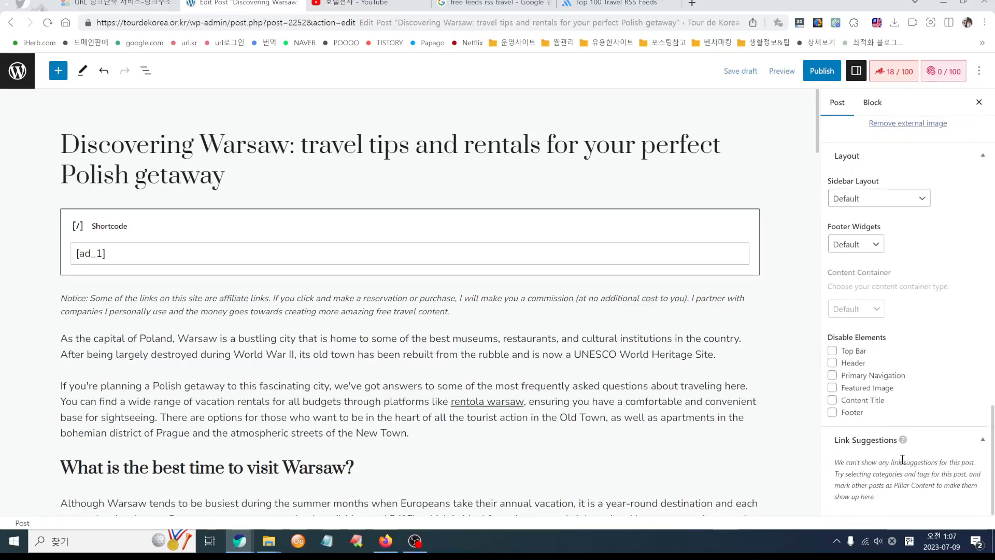
left_click(819, 74)
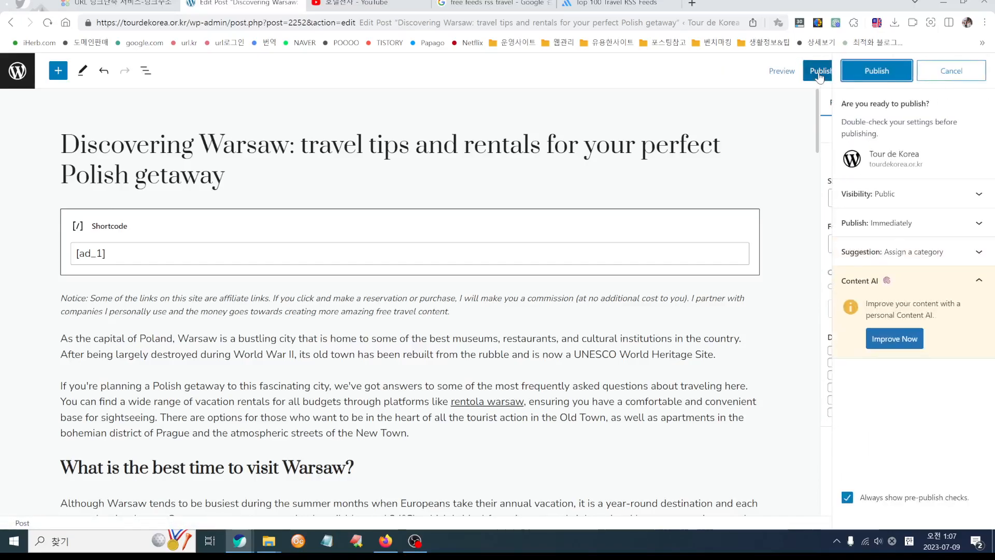
left_click(876, 71)
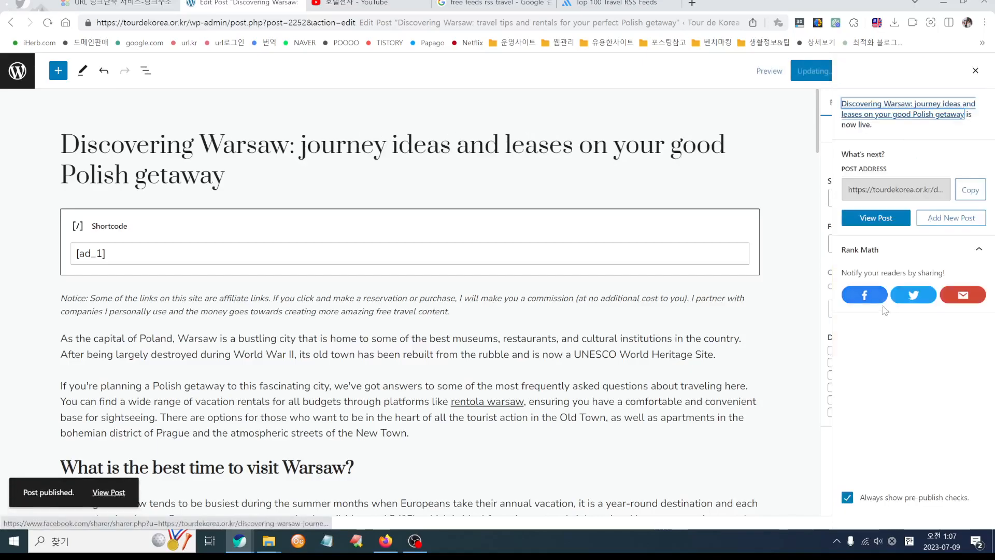
Step: View the published post, check its card in the home page's Featured Articles, and open the article from there
left_click(110, 493)
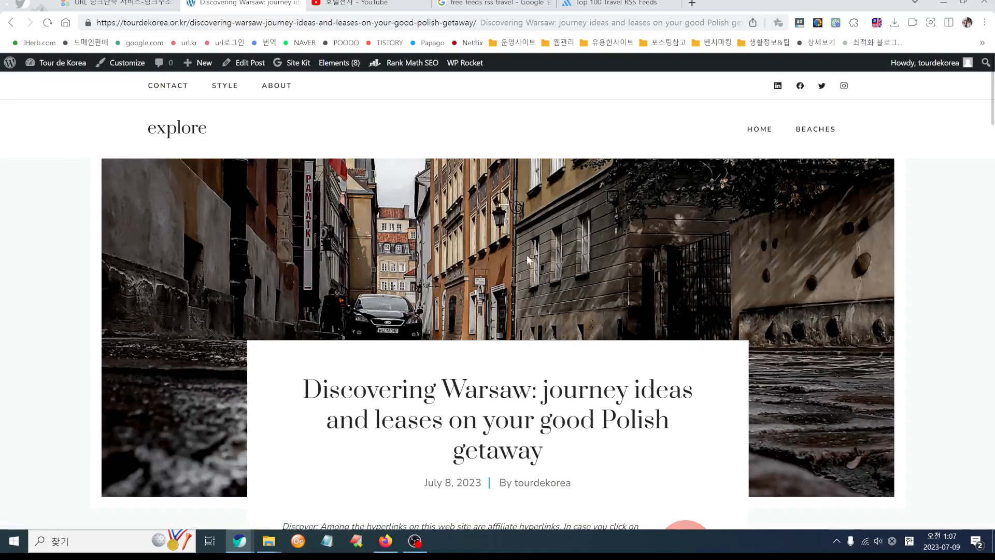
left_click(183, 129)
scroll(459, 328, "down", 7)
scroll(459, 328, "down", 2)
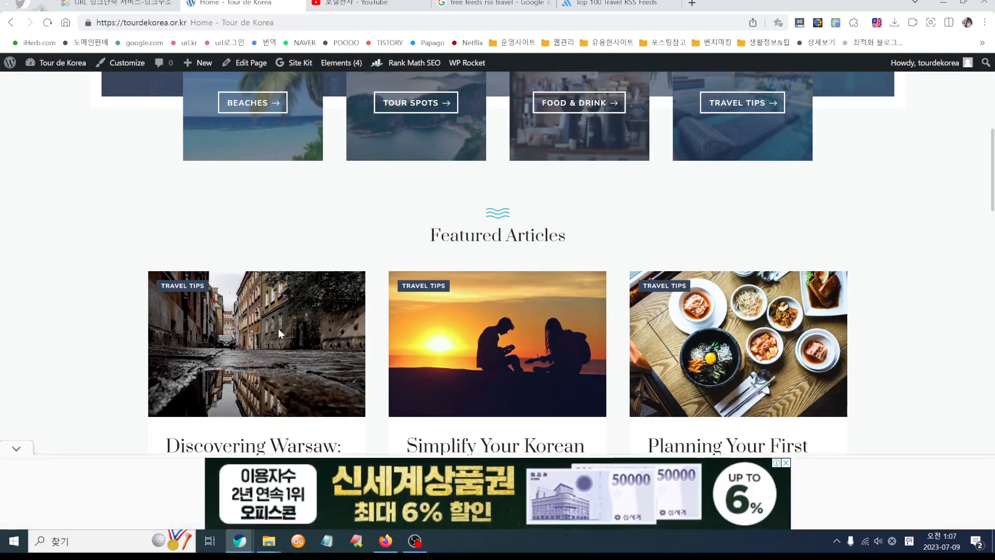
scroll(269, 380, "down", 3)
scroll(228, 383, "down", 2)
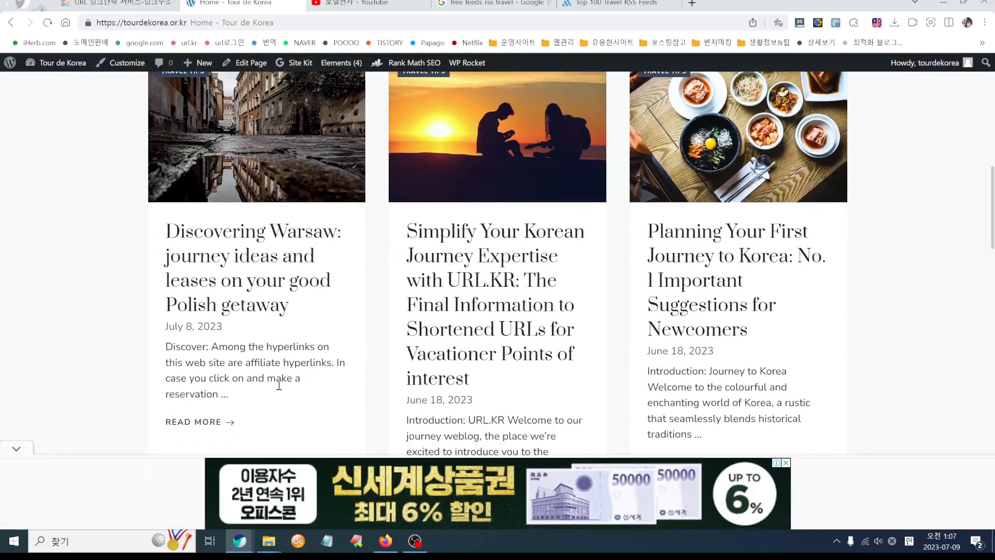
left_click(259, 310)
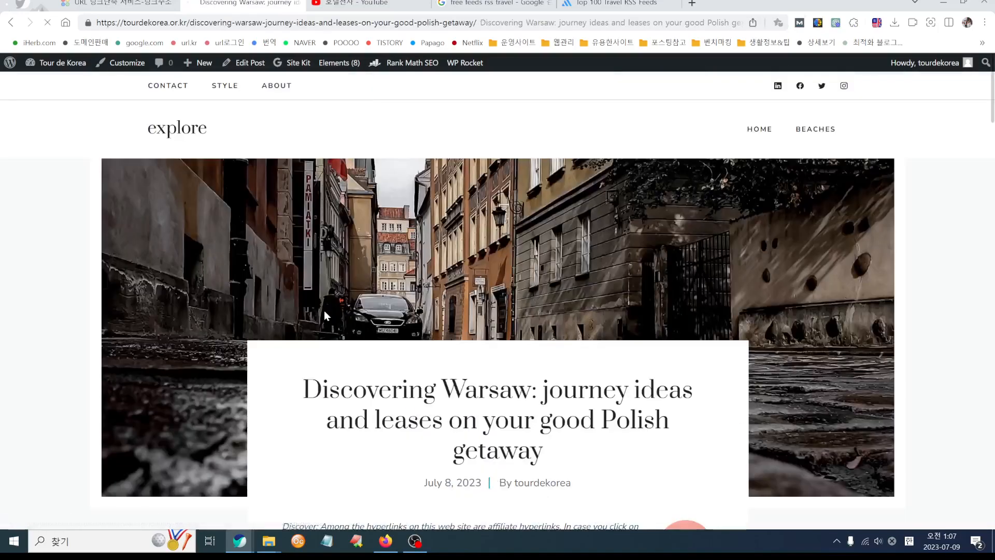
Step: Examine the live Warsaw article's rewritten text from start to end and reopen the post for editing
scroll(624, 332, "down", 7)
left_click_drag(682, 224, 700, 201)
left_click(709, 268)
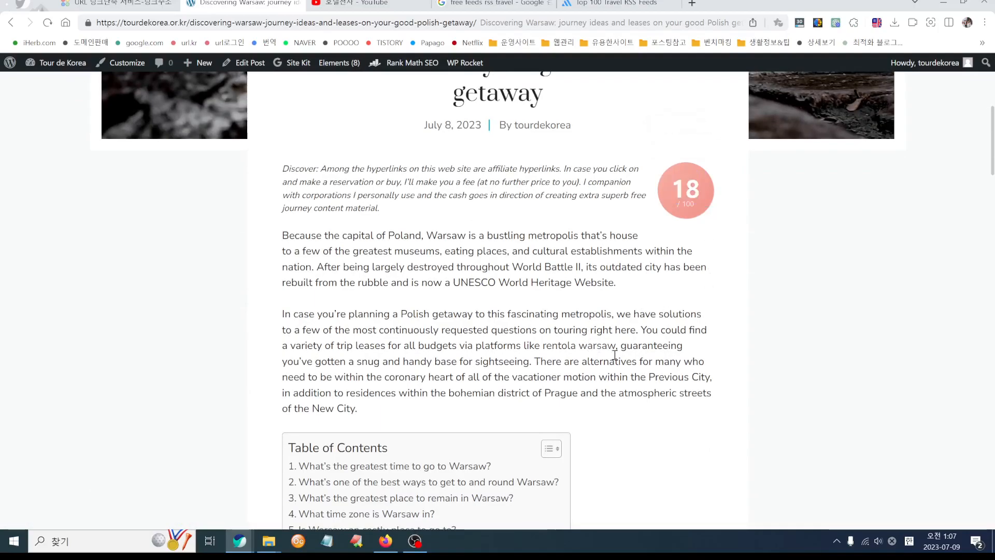
scroll(597, 346, "down", 4)
scroll(600, 347, "down", 19)
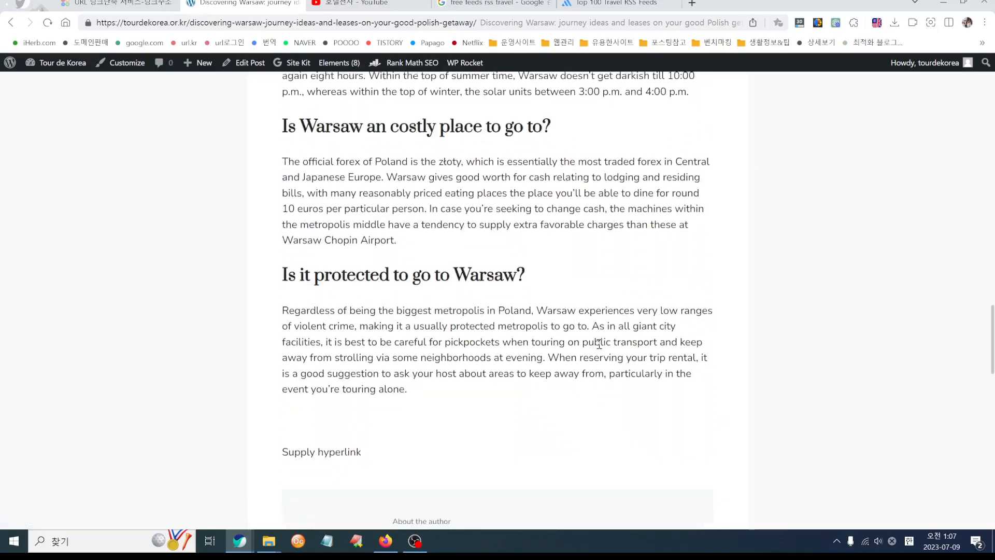
scroll(599, 344, "up", 17)
scroll(600, 344, "up", 20)
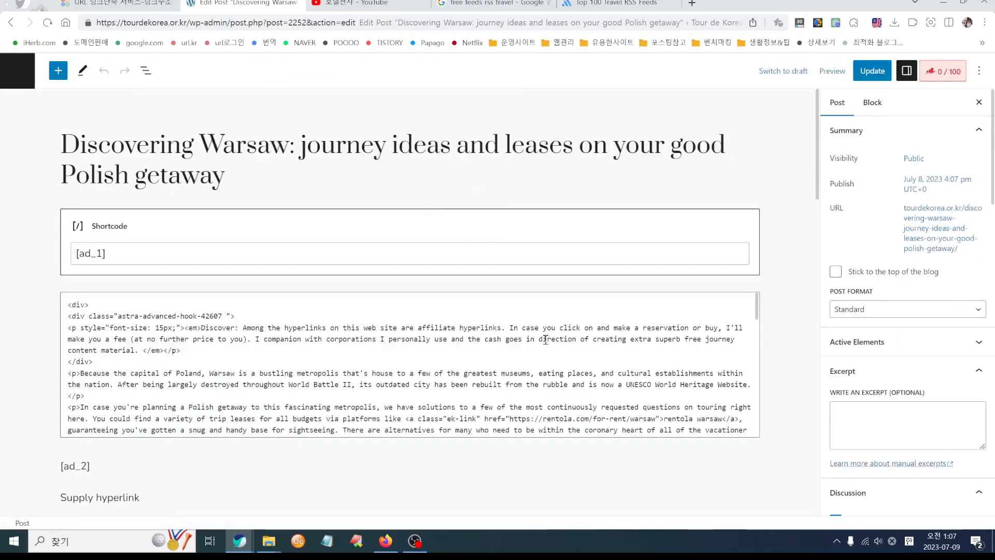
left_click(289, 373)
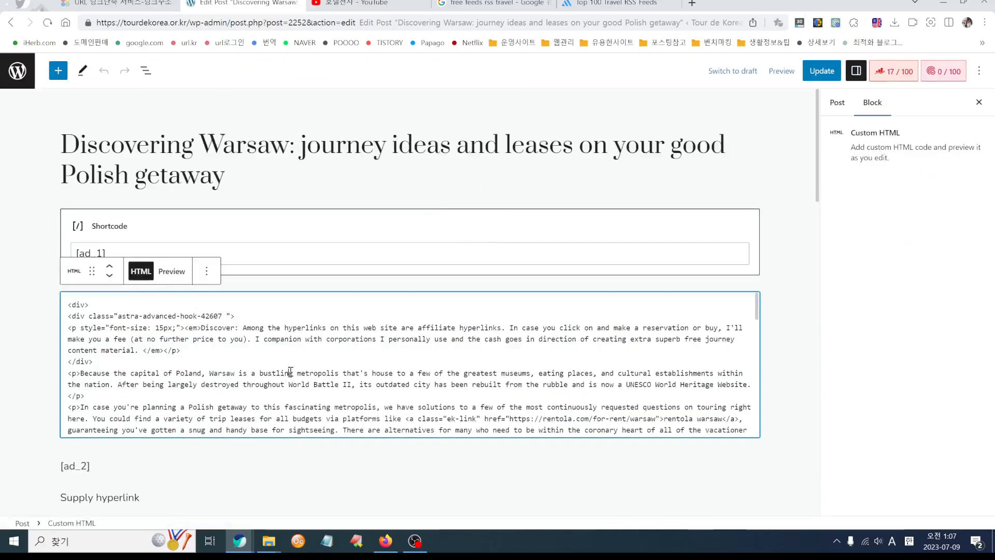
left_click(358, 235)
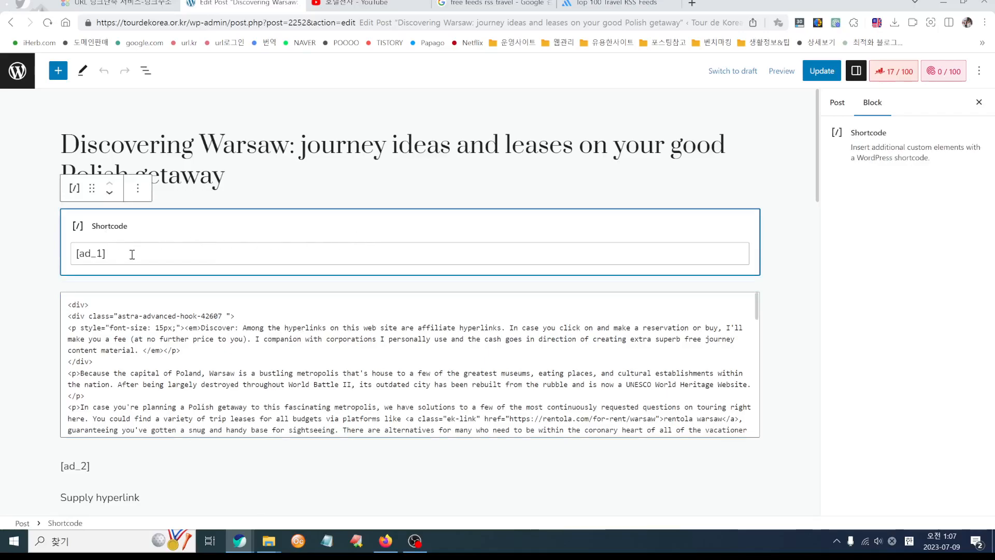
left_click(160, 255)
left_click(202, 231)
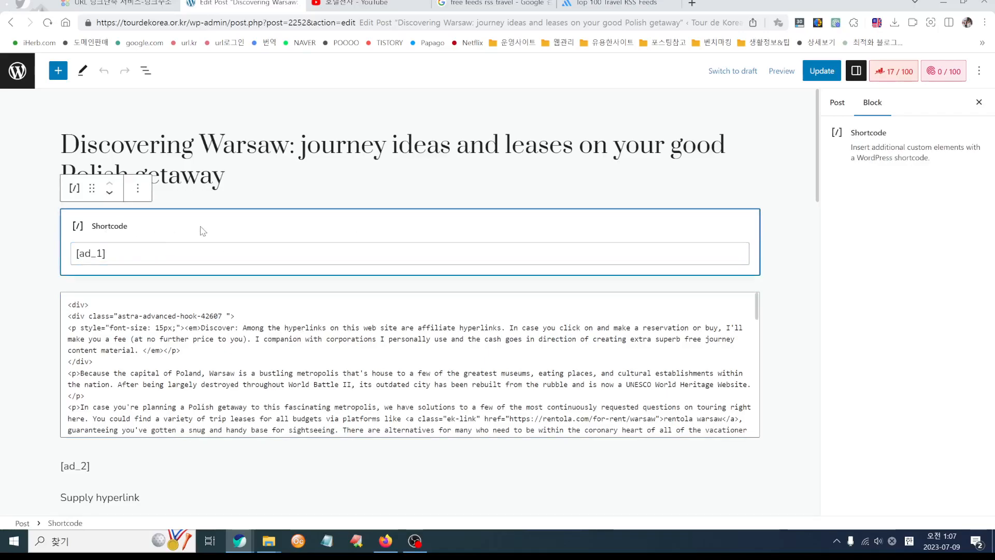
left_click(137, 189)
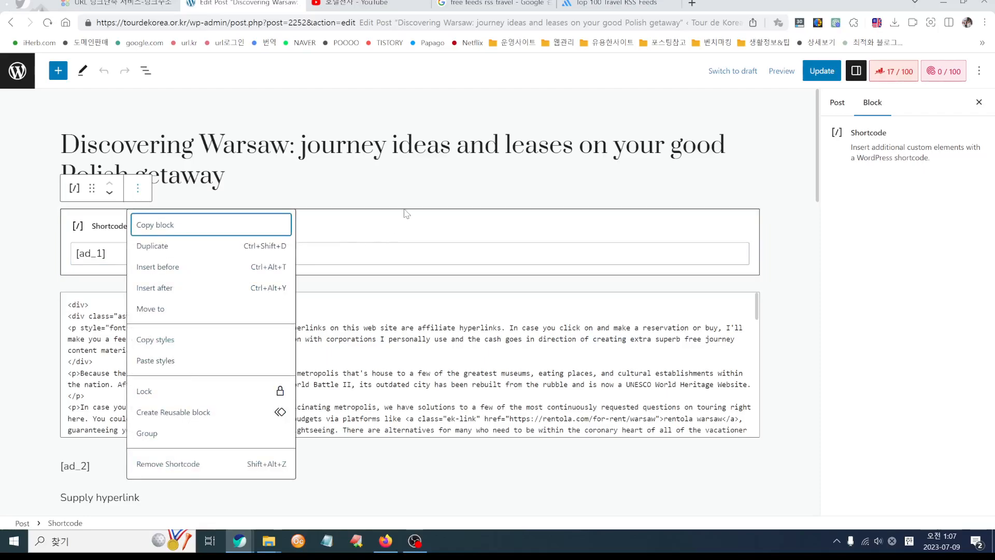
left_click(180, 251)
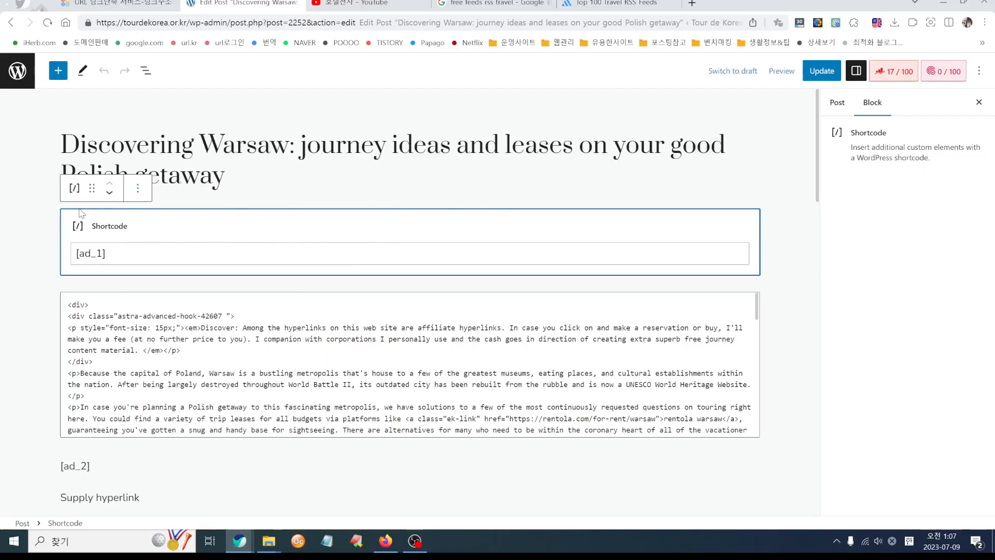
left_click_drag(782, 284, 654, 255)
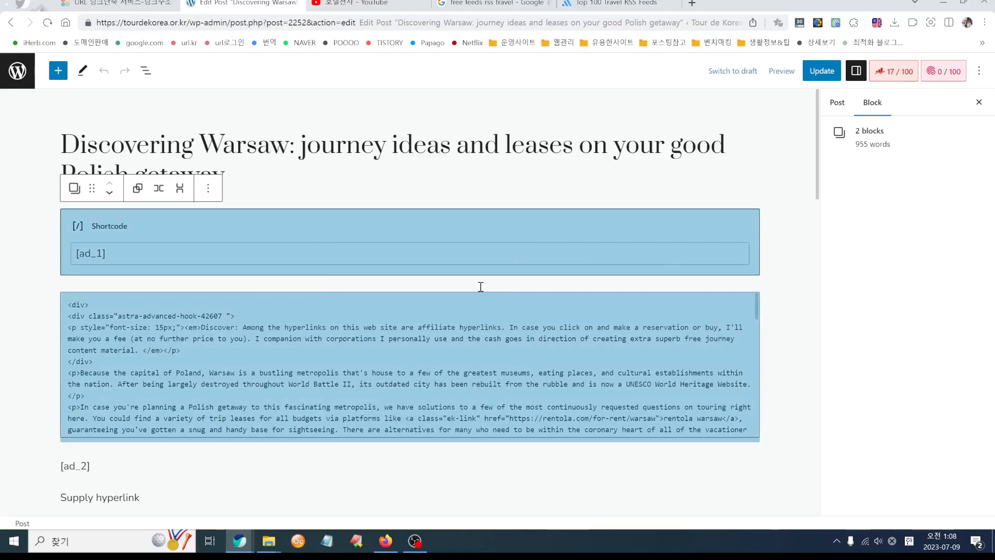
left_click(777, 305)
Step: Remove the [ad_1] shortcode block above the article's Custom HTML block
left_click(638, 224)
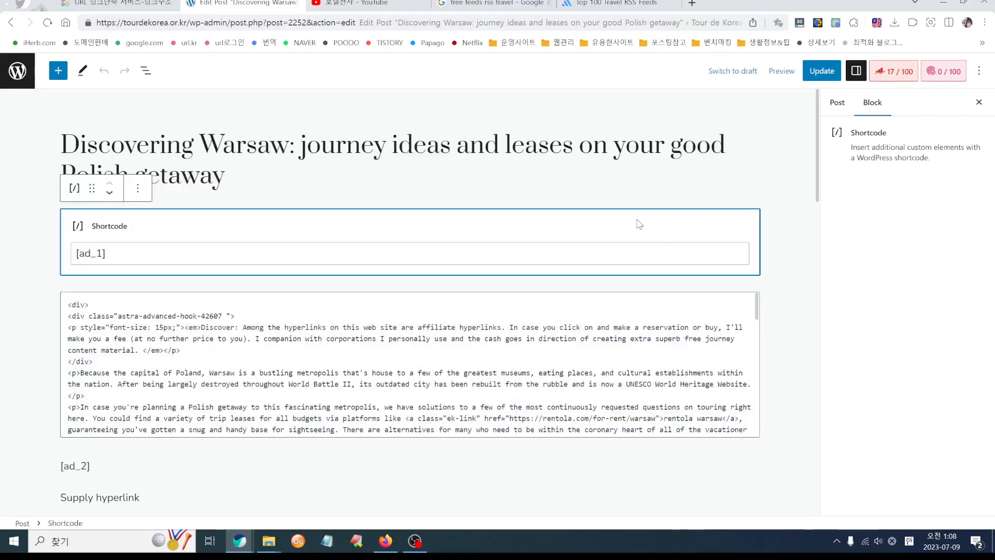
left_click(137, 195)
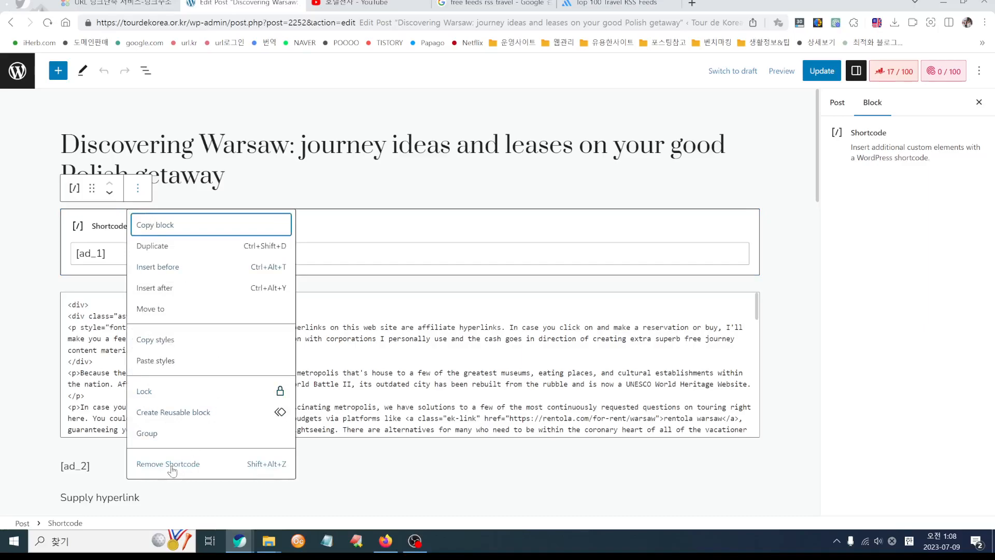
left_click(172, 466)
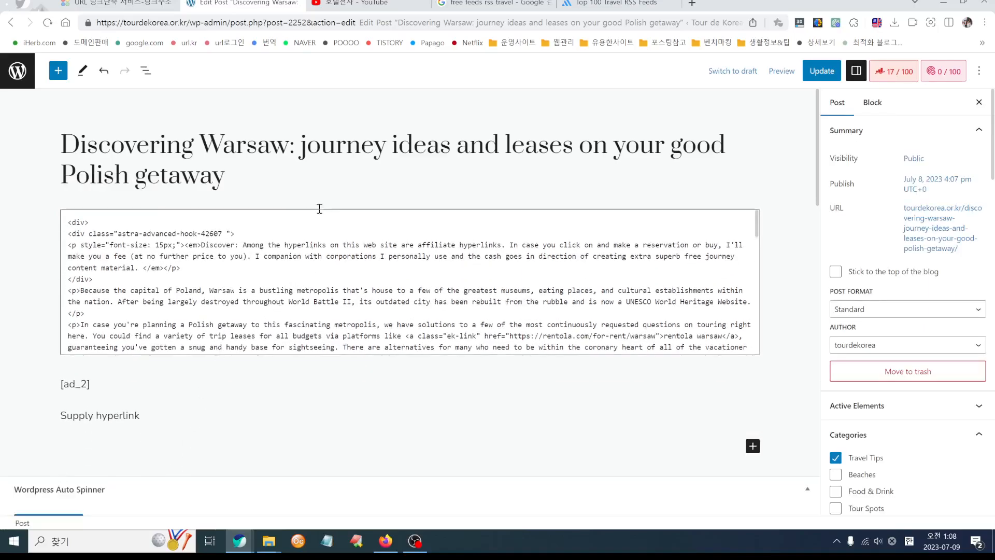
Step: Delete the [ad_2] text from the paragraph below the Custom HTML block, keeping the "Supply hyperlink" line
left_click(329, 314)
left_click(112, 403)
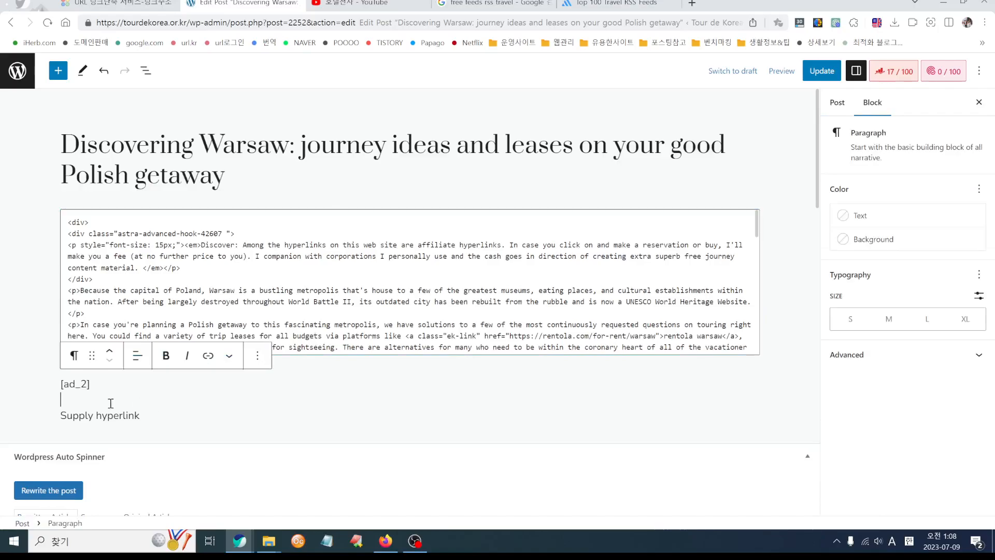
left_click_drag(58, 393, 135, 388)
left_click(134, 387)
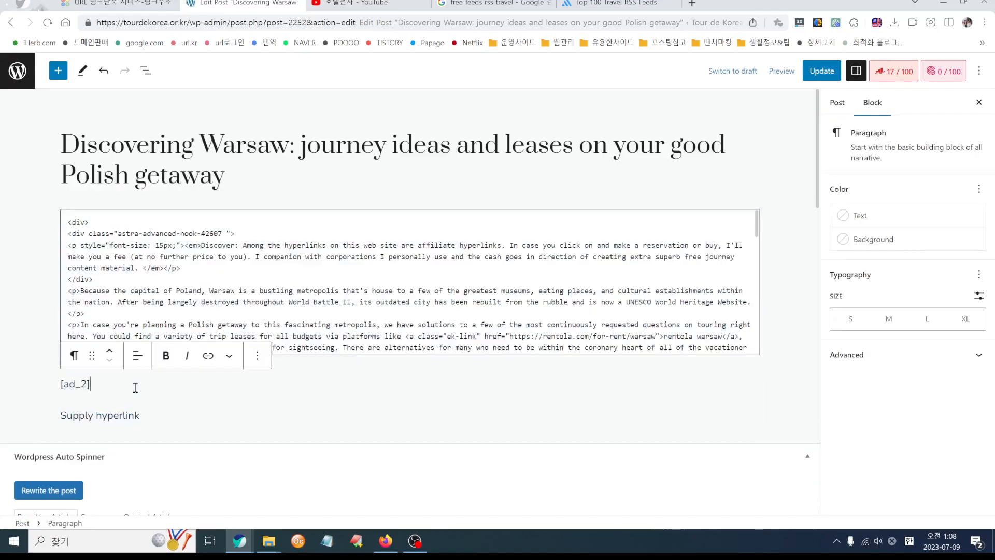
key("BackSpace")
key("BackSpace")
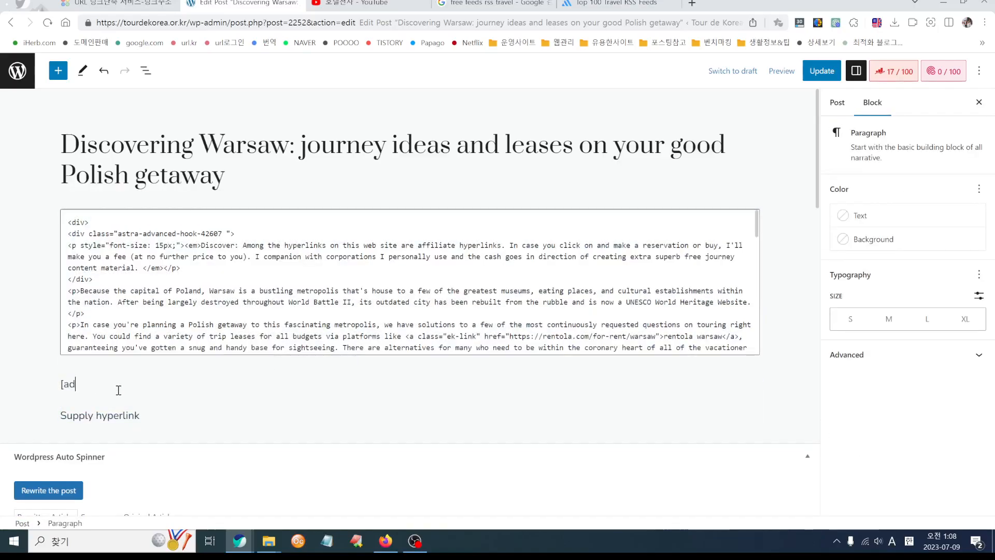
key("BackSpace")
left_click(387, 391)
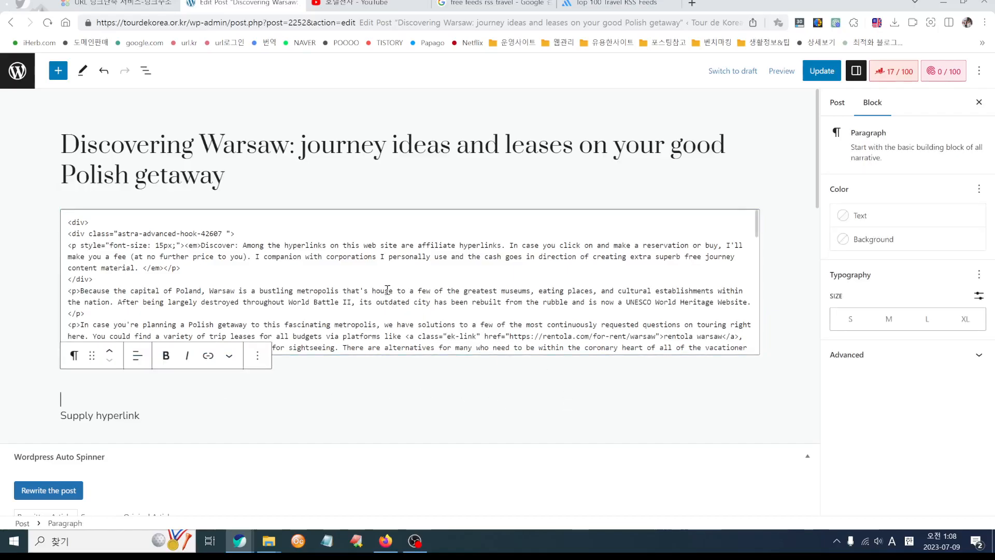
Step: Switch the article's Custom HTML block to its rendered preview and look over the opening sections
left_click(289, 256)
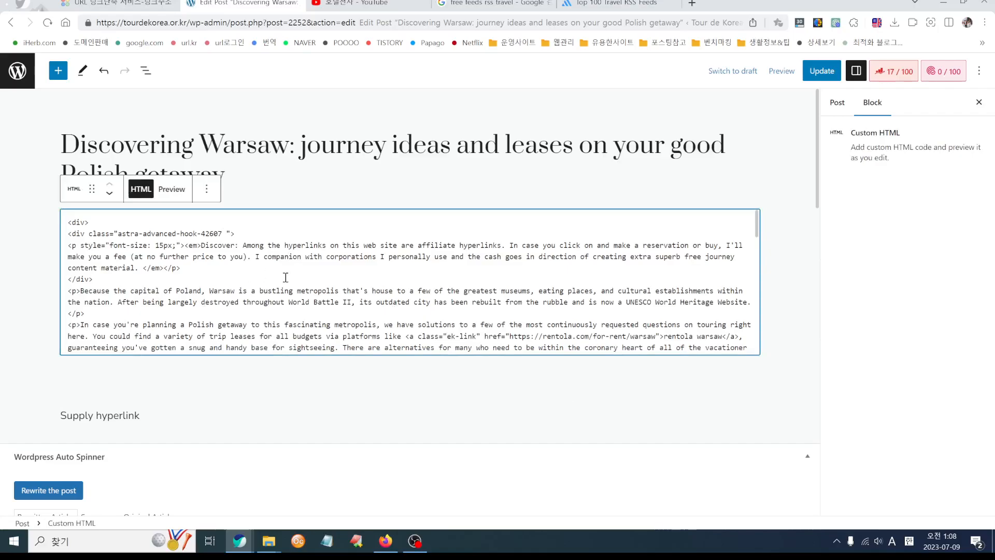
left_click(75, 191)
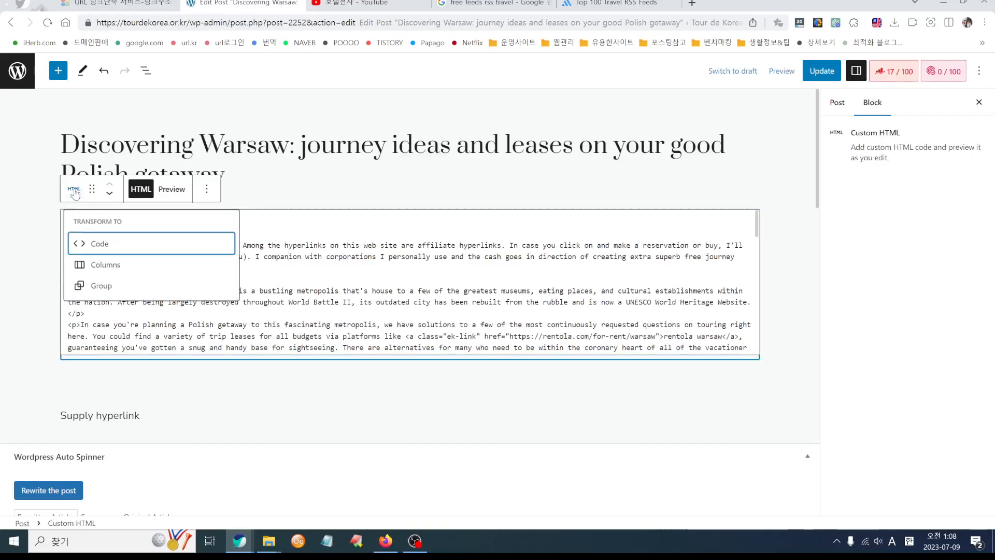
left_click(74, 191)
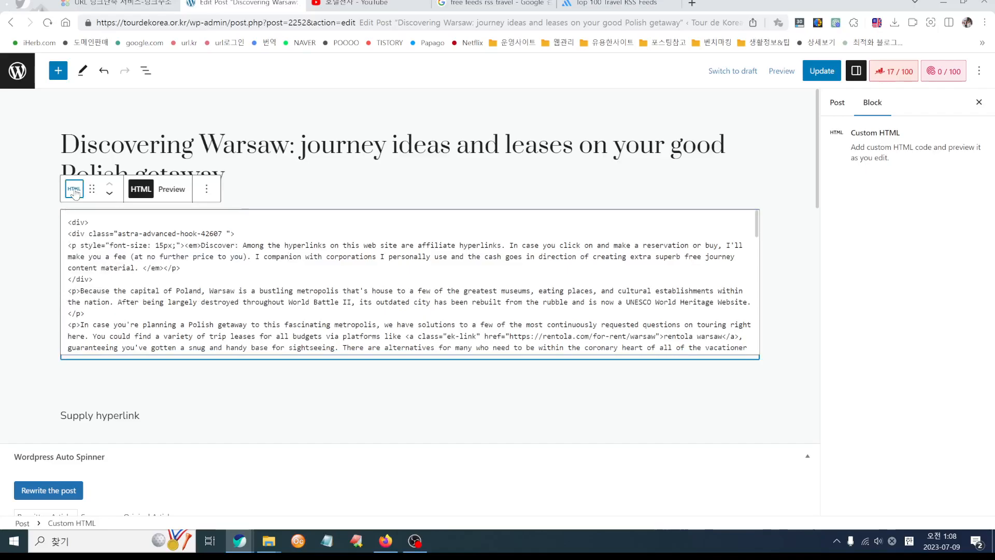
left_click(166, 192)
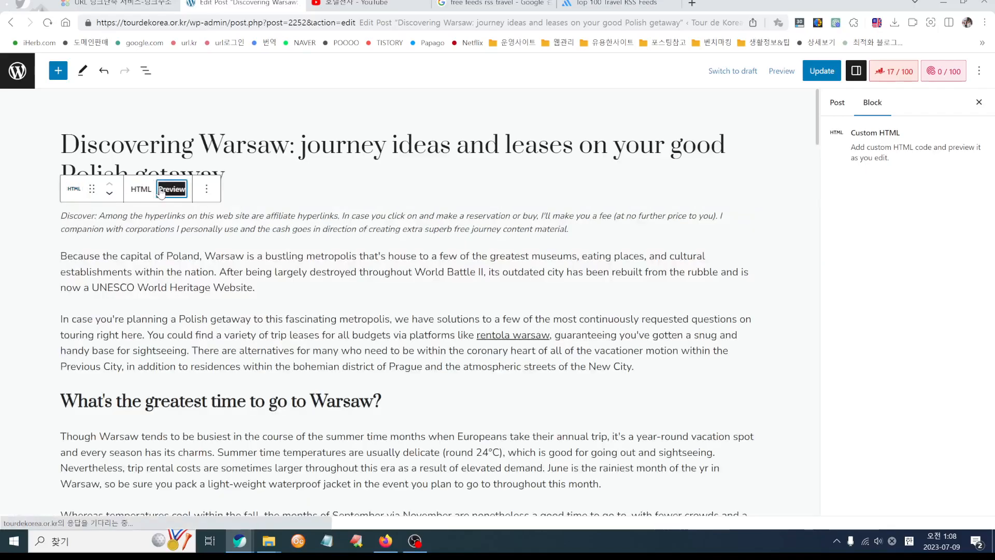
scroll(433, 341, "down", 2)
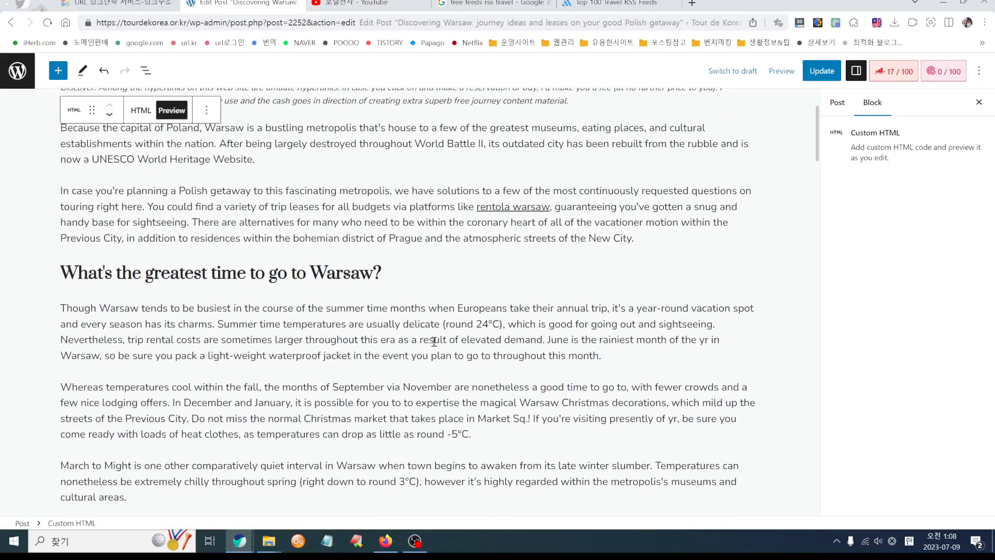
scroll(316, 388, "up", 2)
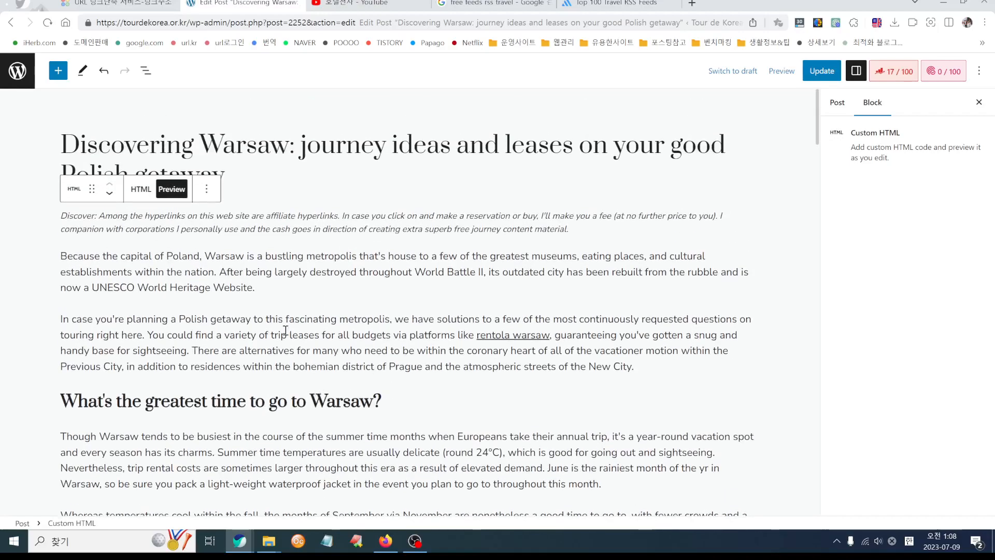
Step: Try to convert the article's Custom HTML block into regular blocks
left_click_drag(302, 341, 350, 351)
left_click(415, 361)
left_click(206, 191)
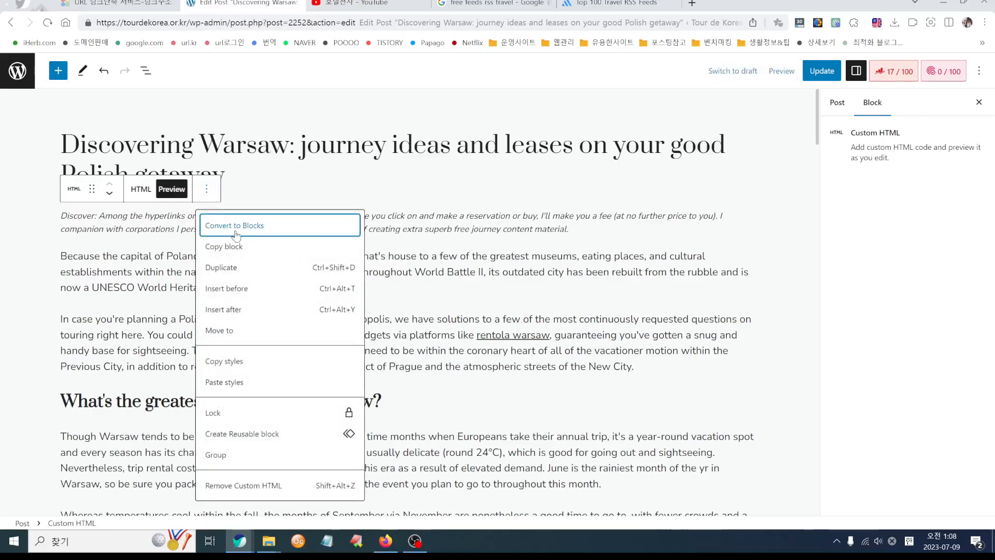
left_click(237, 227)
left_click(207, 188)
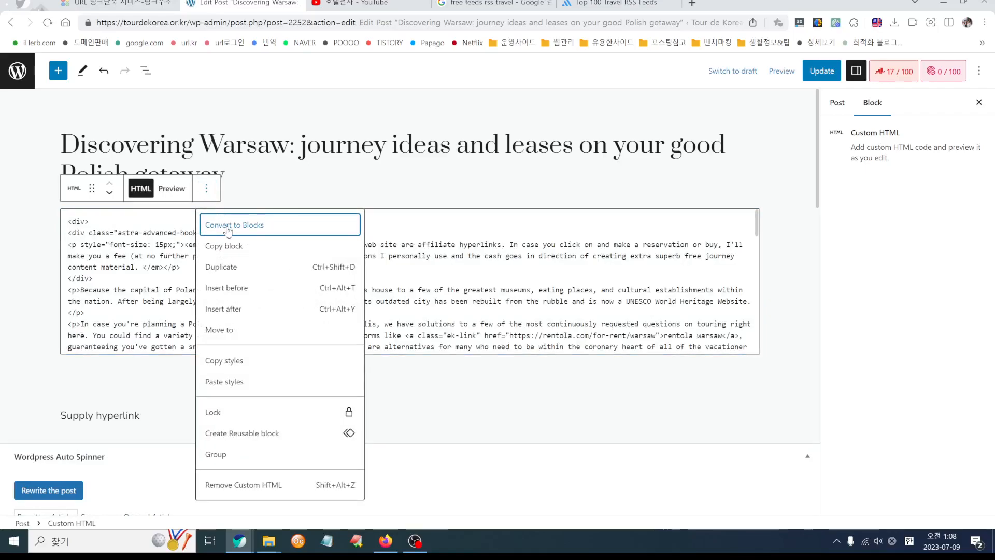
left_click(228, 231)
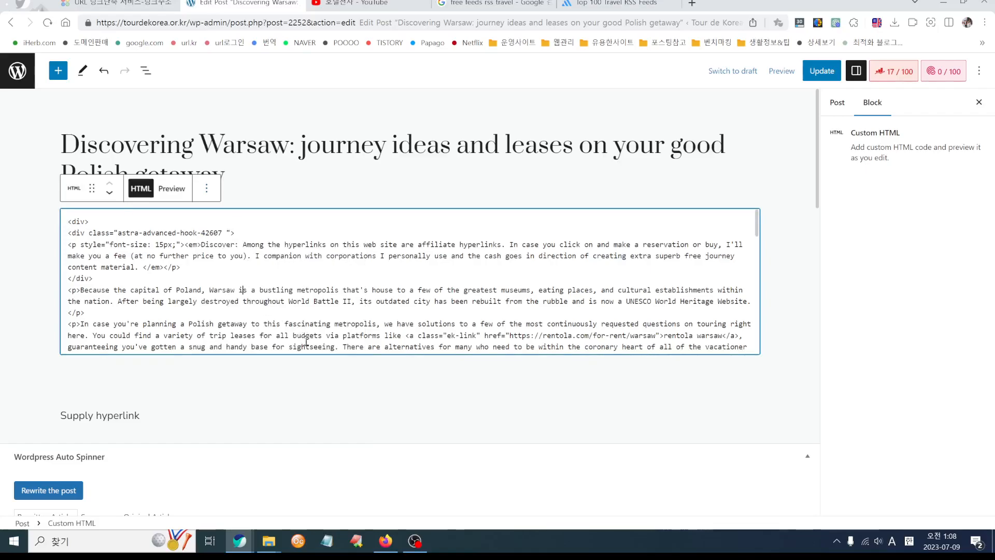
Step: Examine the rewritten title and highlighted synonym replacements in the Wordpress Auto Spinner section
scroll(310, 369, "down", 3)
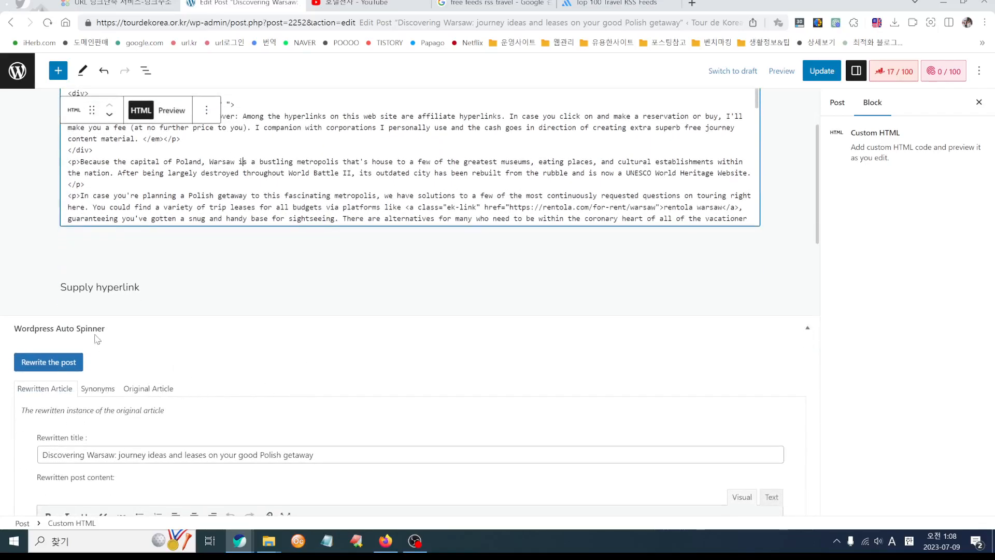
scroll(526, 368, "down", 8)
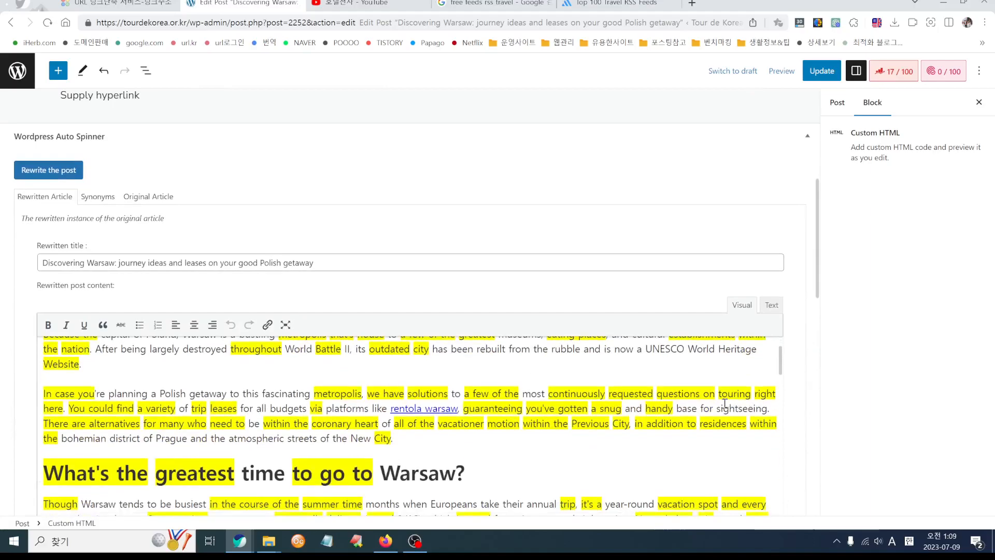
scroll(812, 427, "down", 5)
scroll(813, 428, "up", 9)
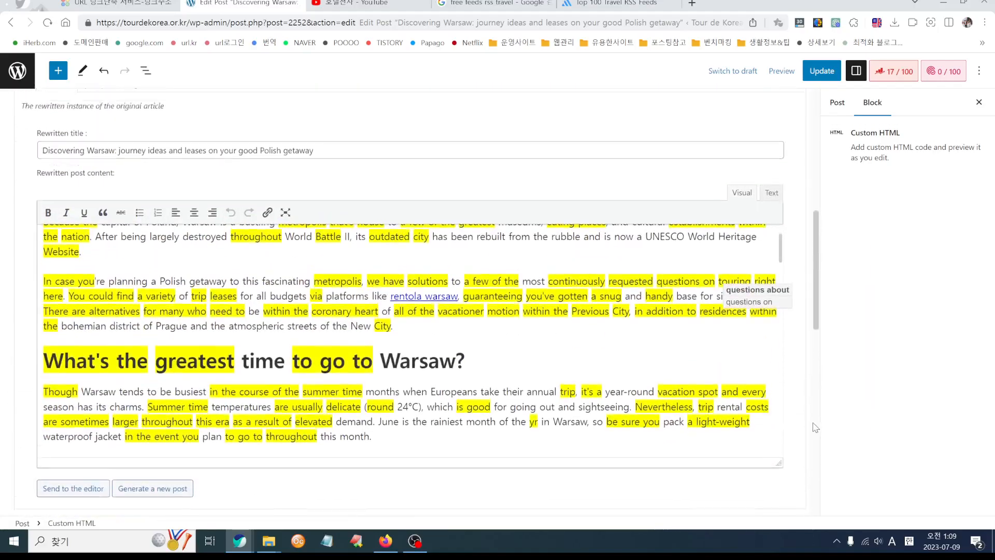
scroll(816, 427, "down", 5)
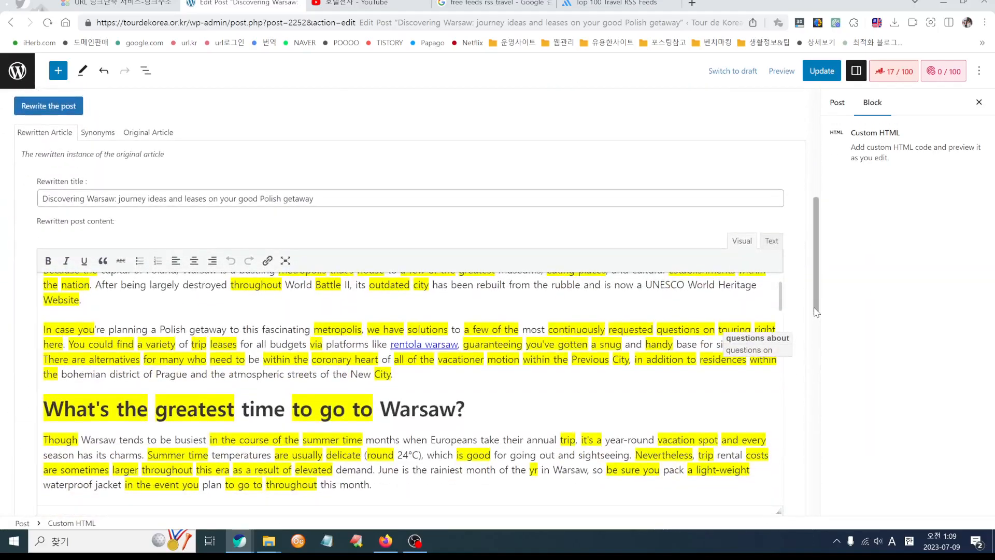
scroll(817, 347, "down", 3)
left_click_drag(817, 357, 825, 289)
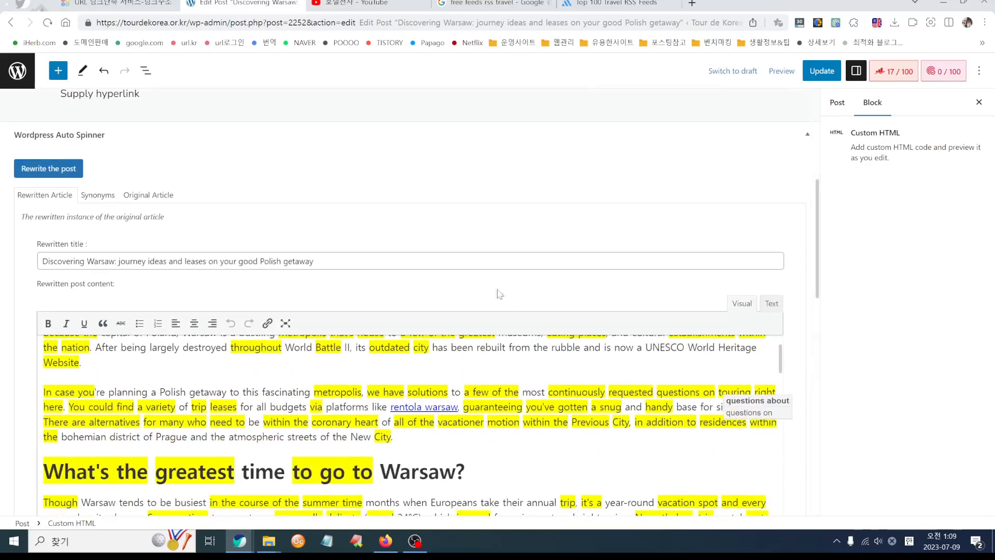
scroll(237, 288, "up", 2)
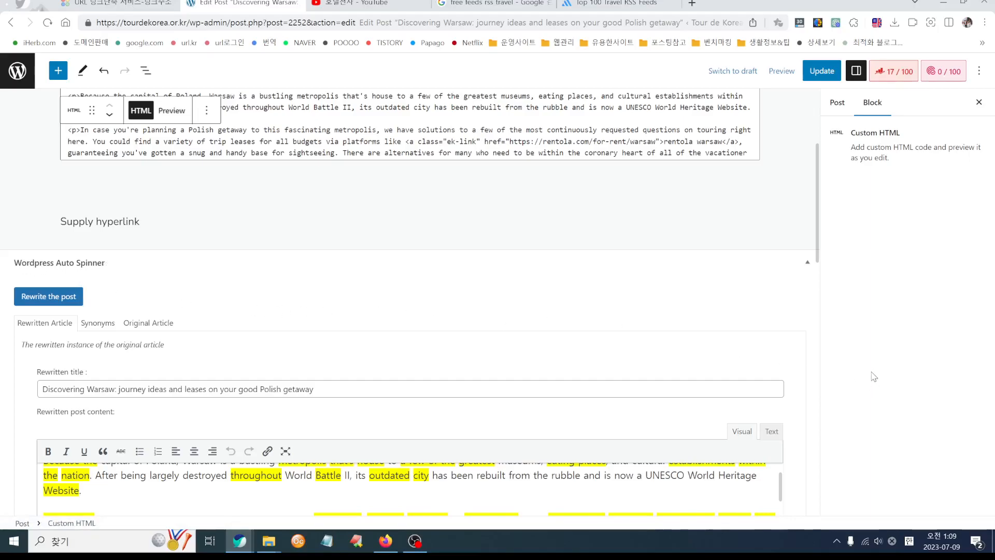
left_click_drag(816, 241, 815, 329)
scroll(642, 320, "up", 5)
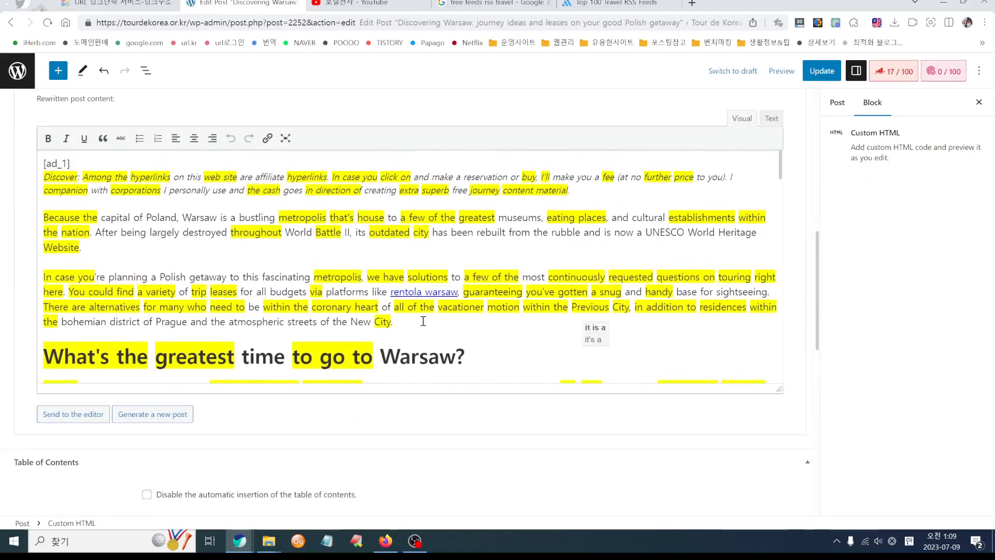
Step: Replace the first highlighted "hyperlinks" with "links" and "web site" with "site" in the rewritten article's disclosure sentence
left_click(59, 369)
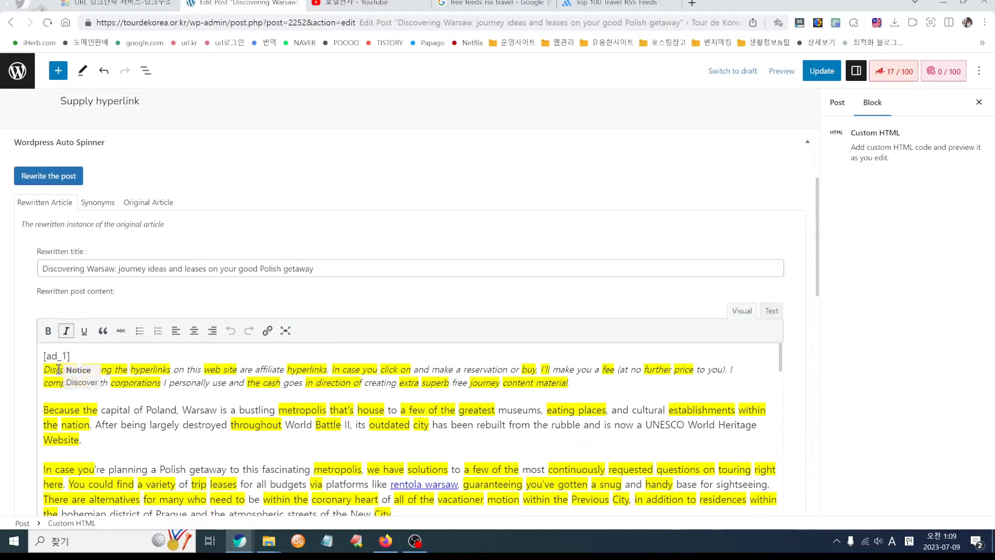
left_click(140, 371)
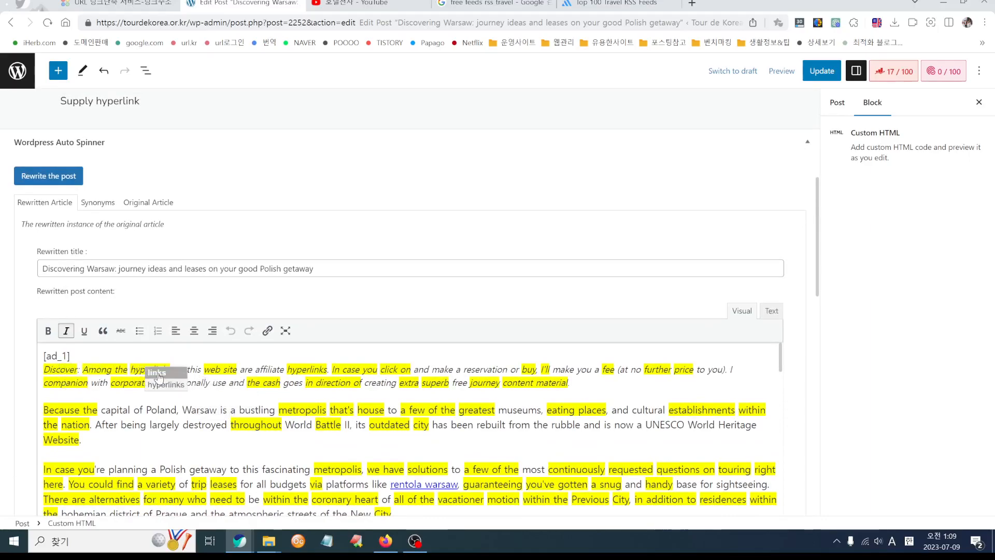
left_click(158, 375)
left_click(198, 371)
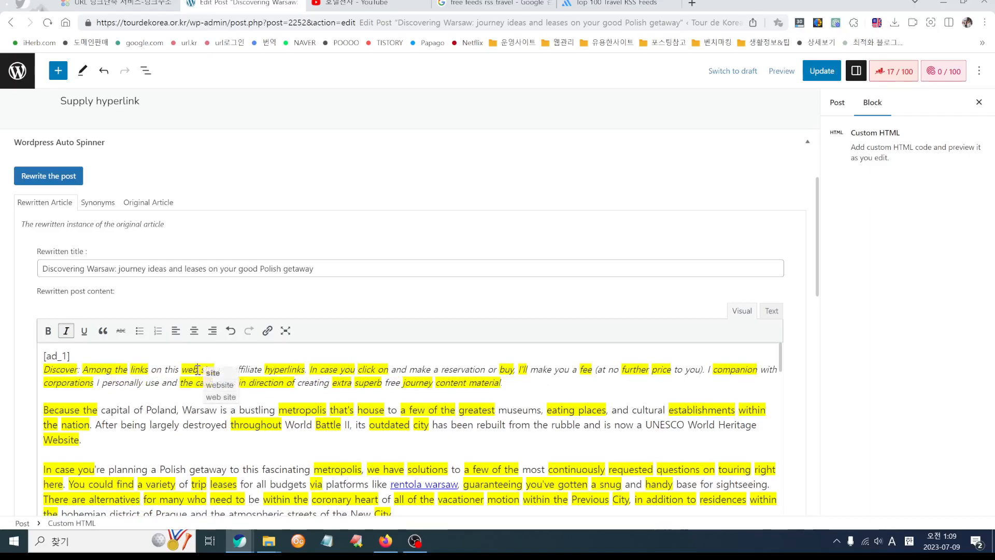
left_click(220, 396)
left_click(199, 372)
left_click(216, 397)
left_click(194, 370)
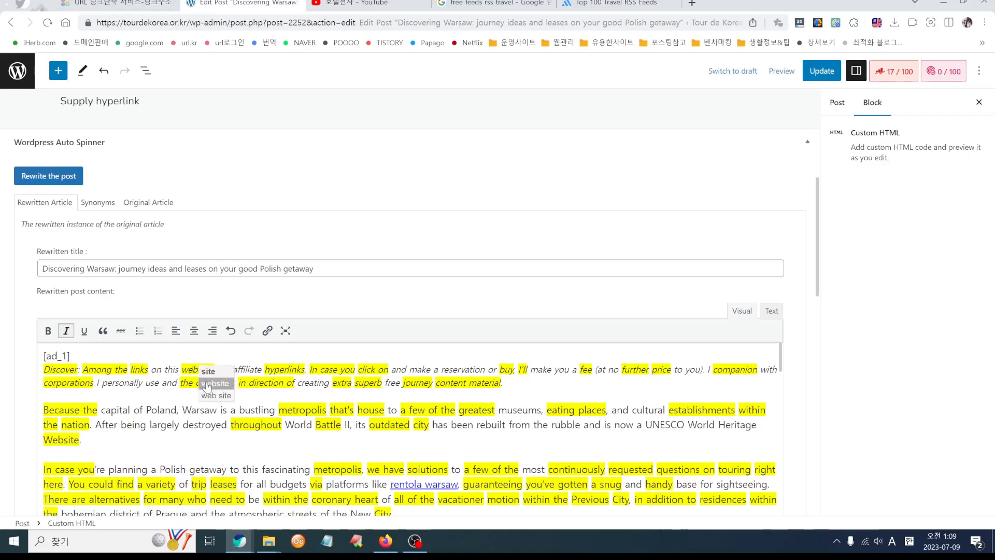
left_click(208, 371)
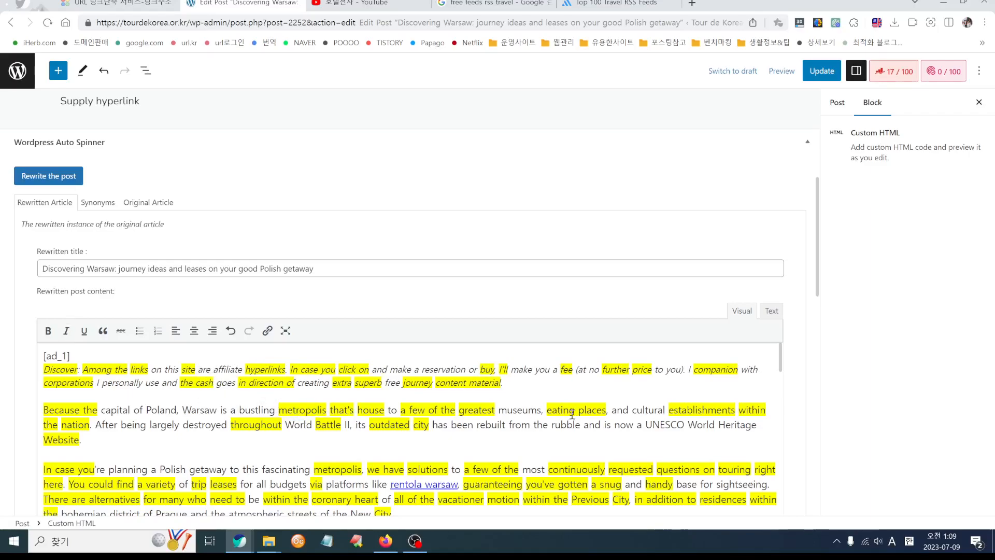
Step: Swap "buy" for "purchase" and "I'll" for "I will" in the rewritten article's disclosure sentence
left_click(486, 369)
left_click(513, 375)
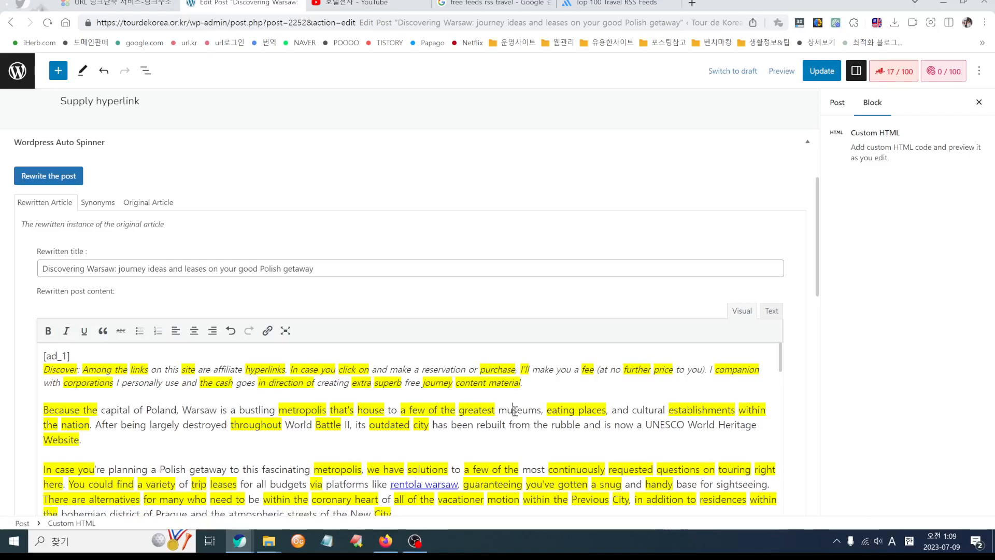
left_click(526, 370)
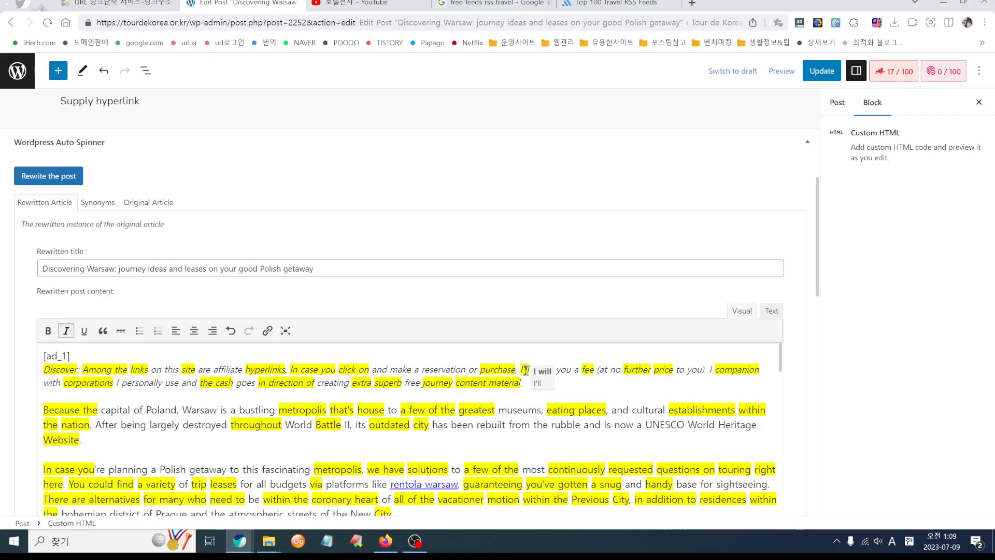
left_click(542, 371)
left_click(546, 409)
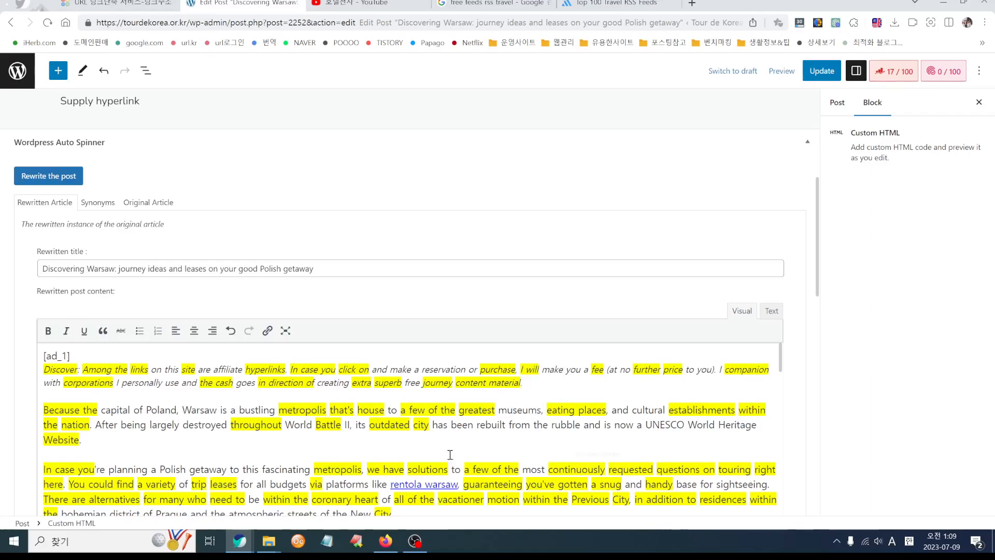
Step: Regenerate the rewritten title and article text with Wordpress Auto Spinner, running the rewrite twice
scroll(396, 440, "down", 1)
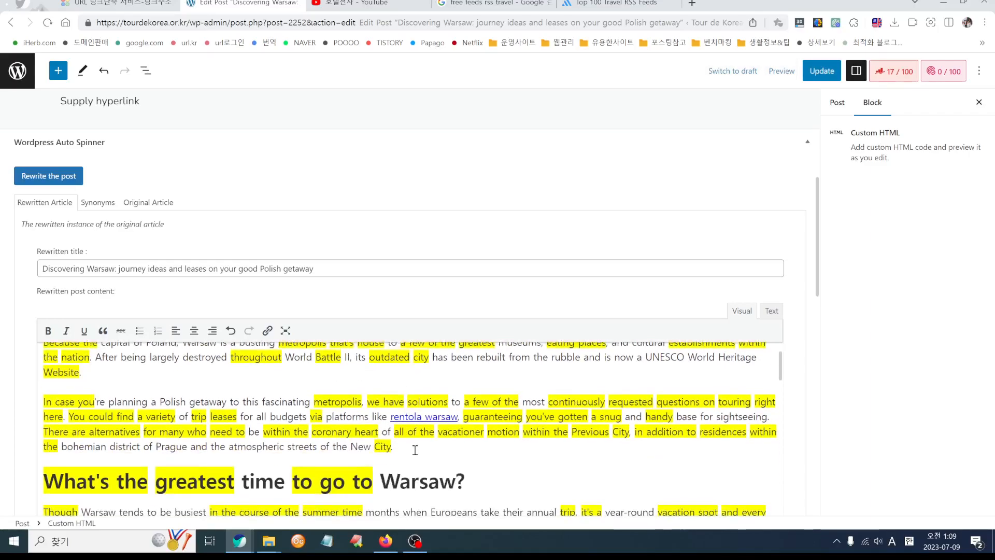
scroll(787, 425, "up", 1)
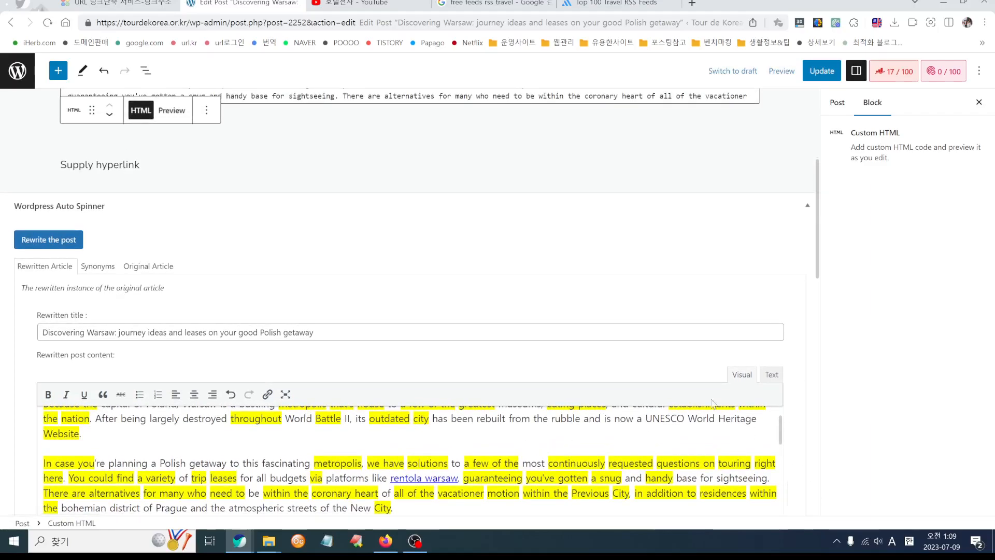
scroll(804, 411, "down", 2)
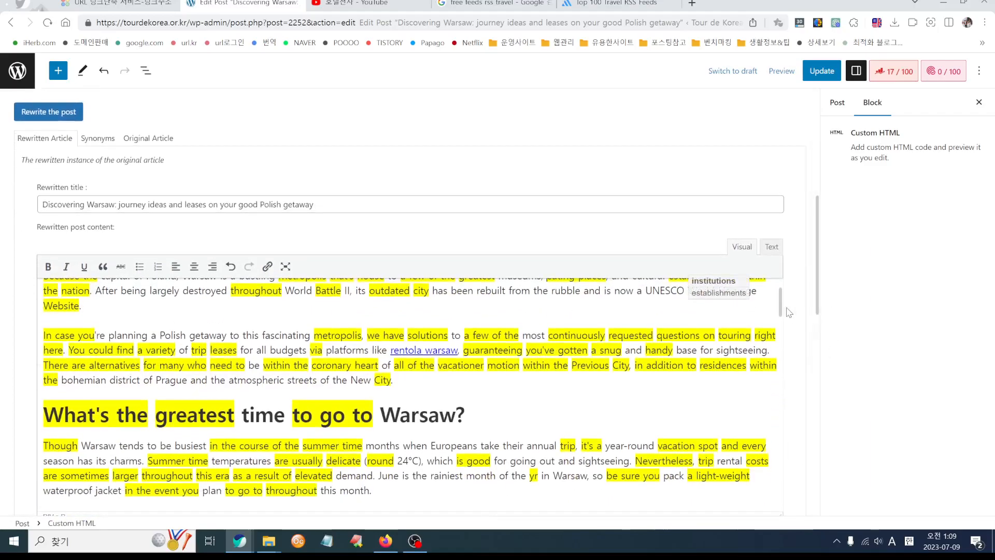
scroll(781, 306, "up", 1)
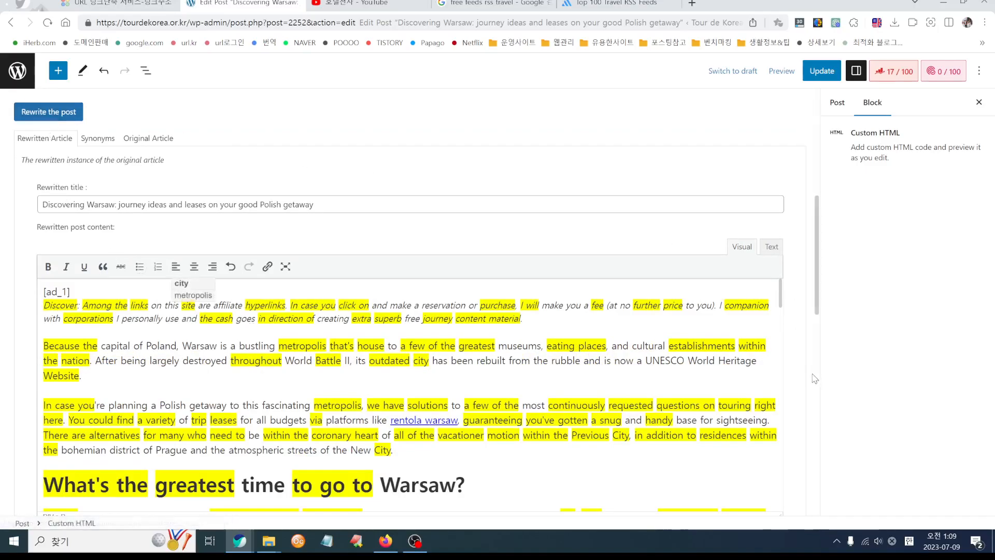
scroll(596, 412, "down", 3)
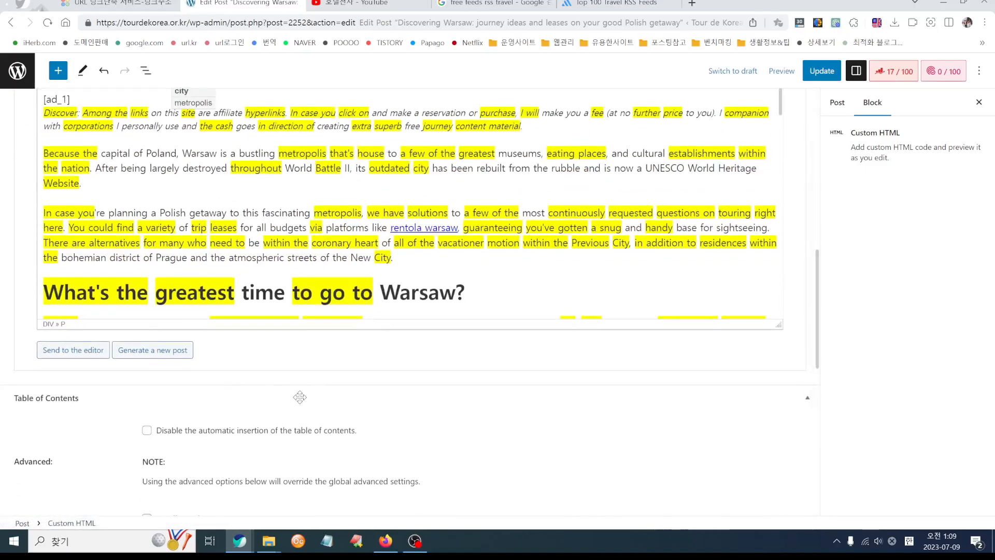
scroll(160, 231, "up", 5)
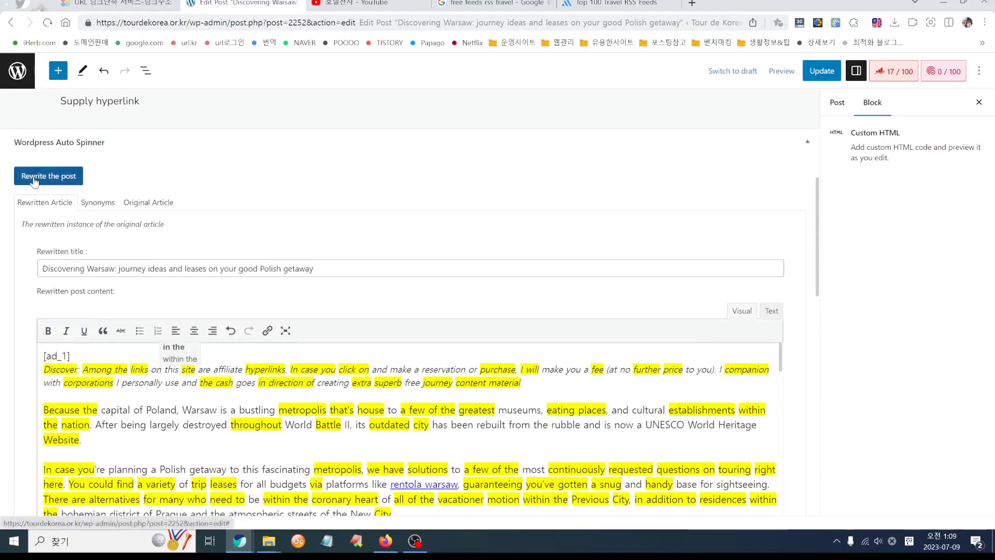
left_click(55, 178)
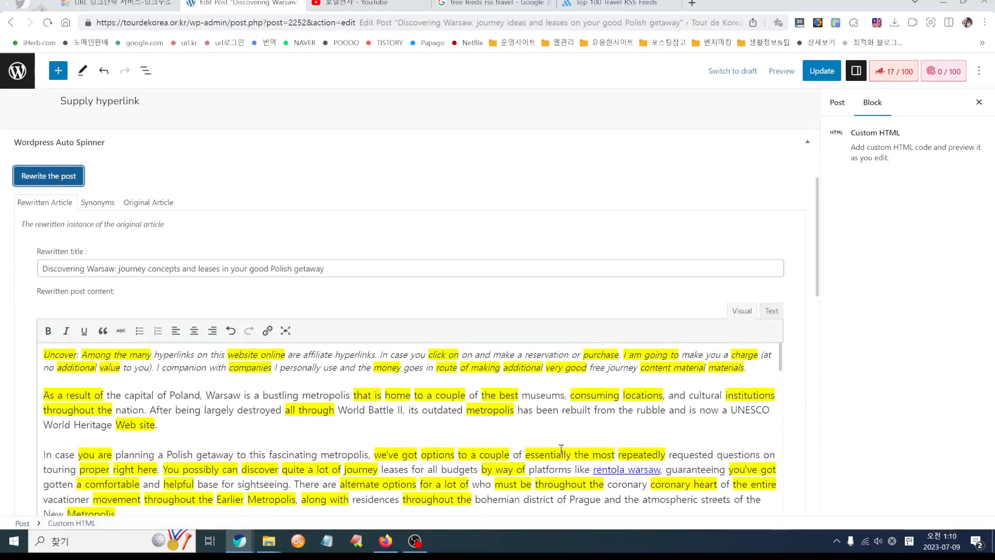
scroll(799, 444, "down", 2)
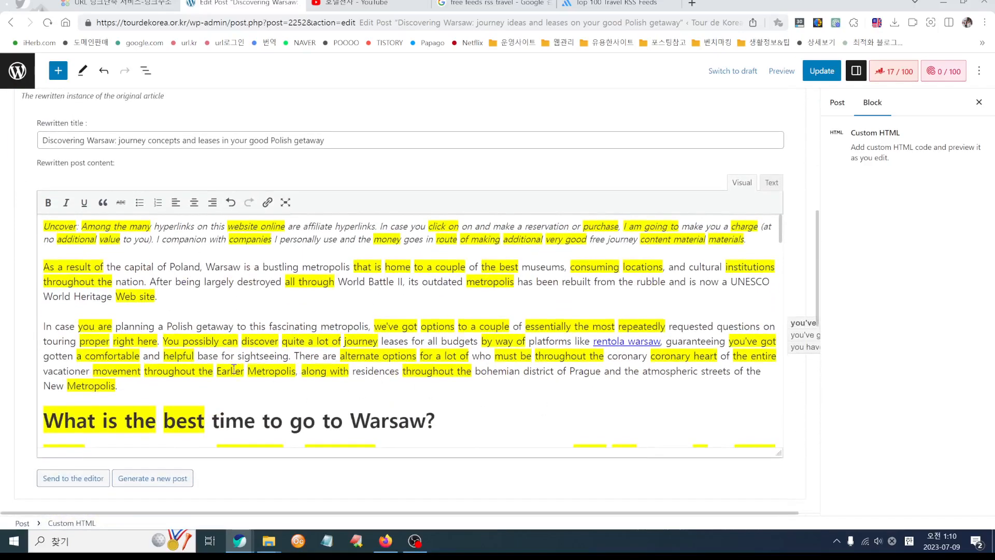
scroll(249, 378, "up", 1)
left_click(48, 112)
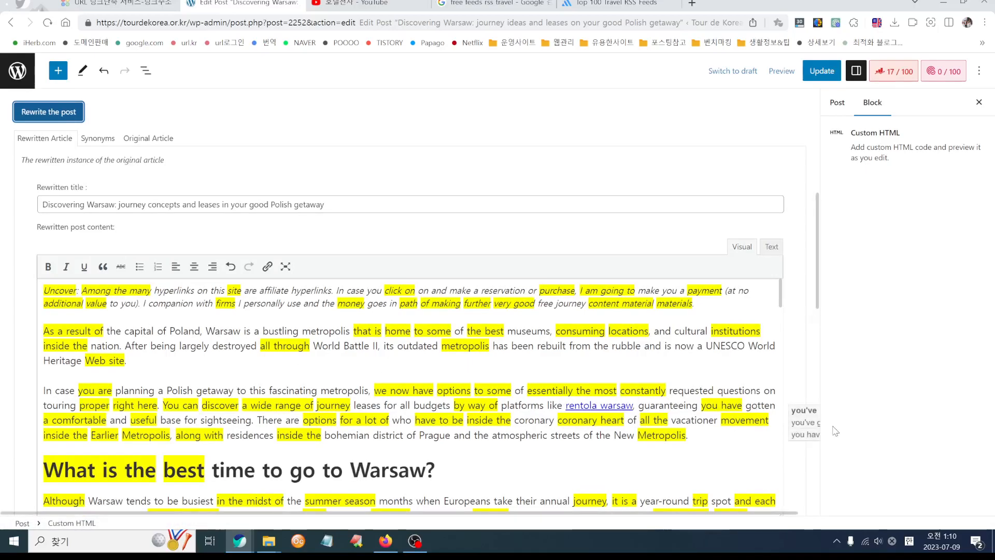
Step: Send the new rewritten title and text to the post editor and update the post
scroll(415, 259, "down", 2)
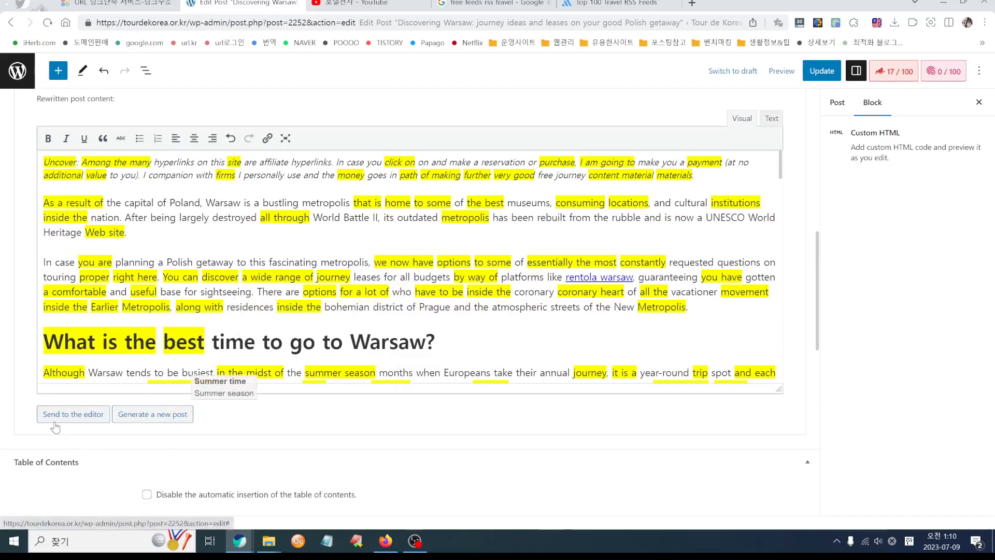
left_click(88, 422)
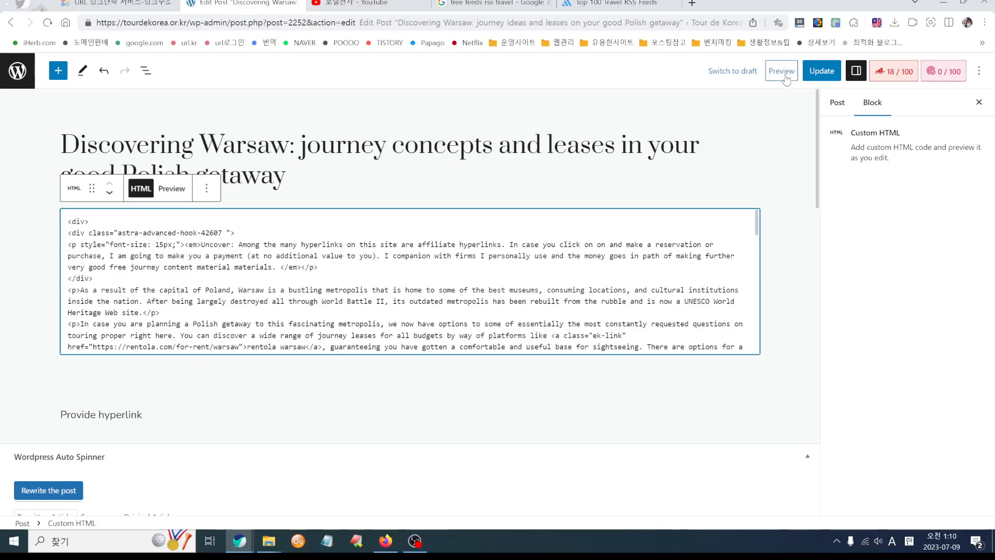
left_click(822, 71)
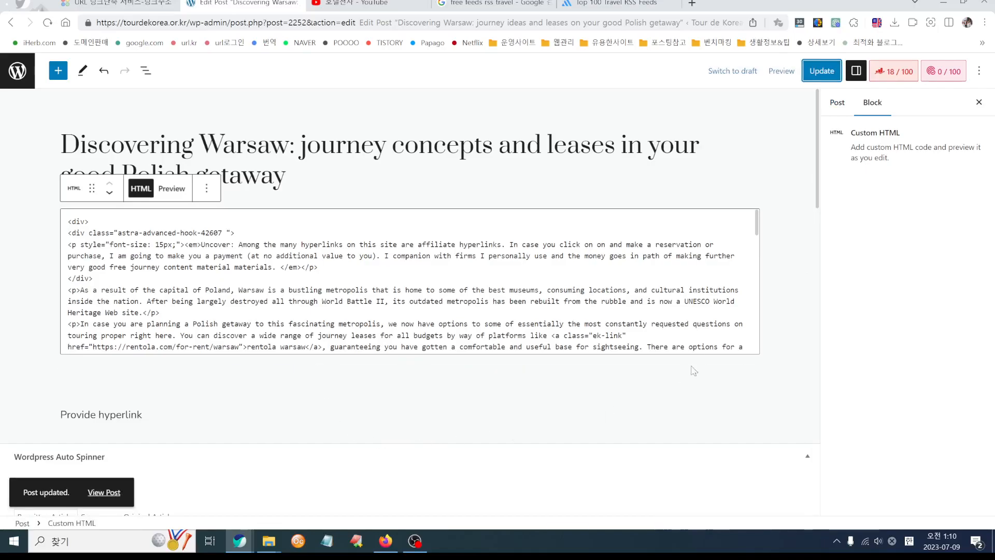
Step: Open the updated live post and examine its rewritten title, table of contents and sections
left_click(120, 493)
scroll(699, 440, "down", 6)
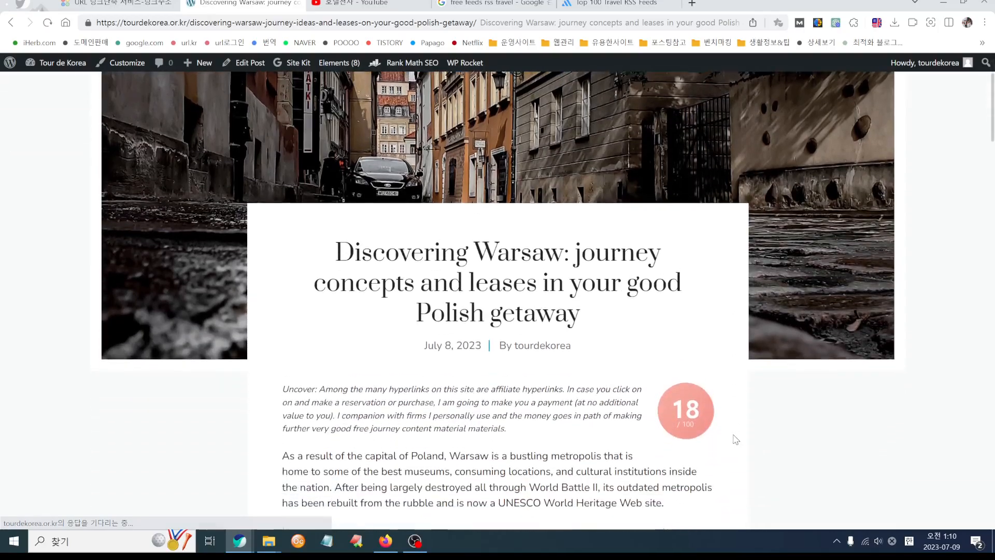
scroll(734, 439, "down", 10)
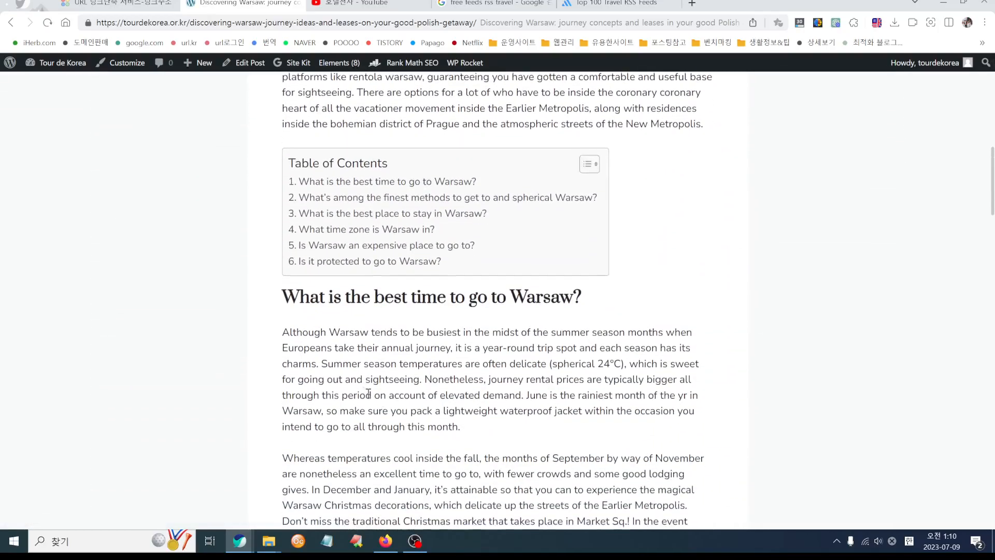
scroll(433, 402, "down", 18)
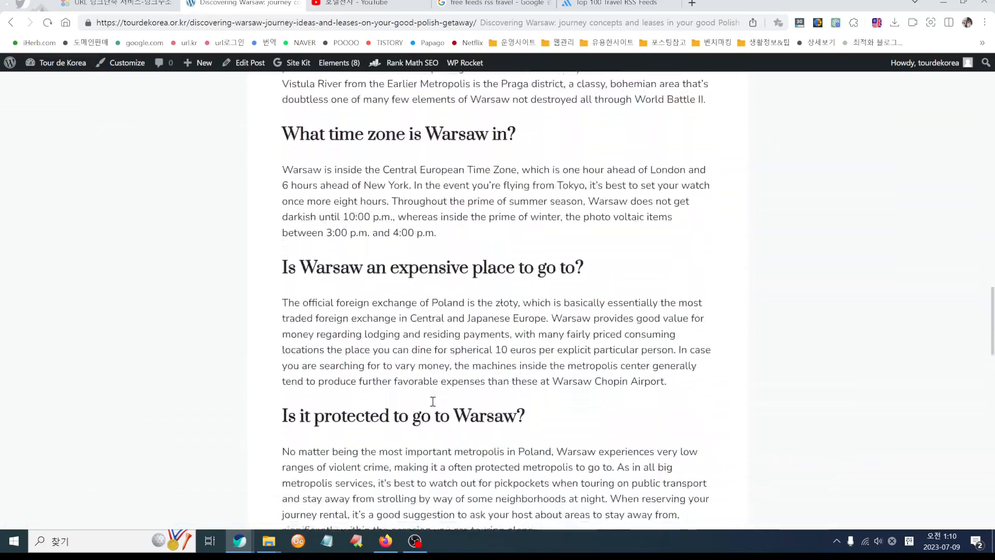
scroll(433, 404, "down", 3)
scroll(433, 404, "up", 20)
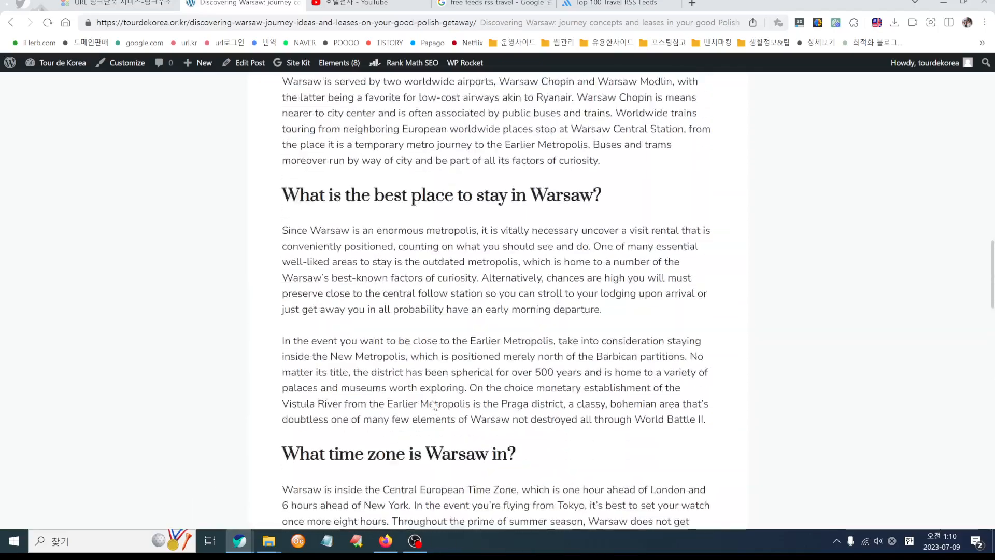
scroll(433, 406, "up", 10)
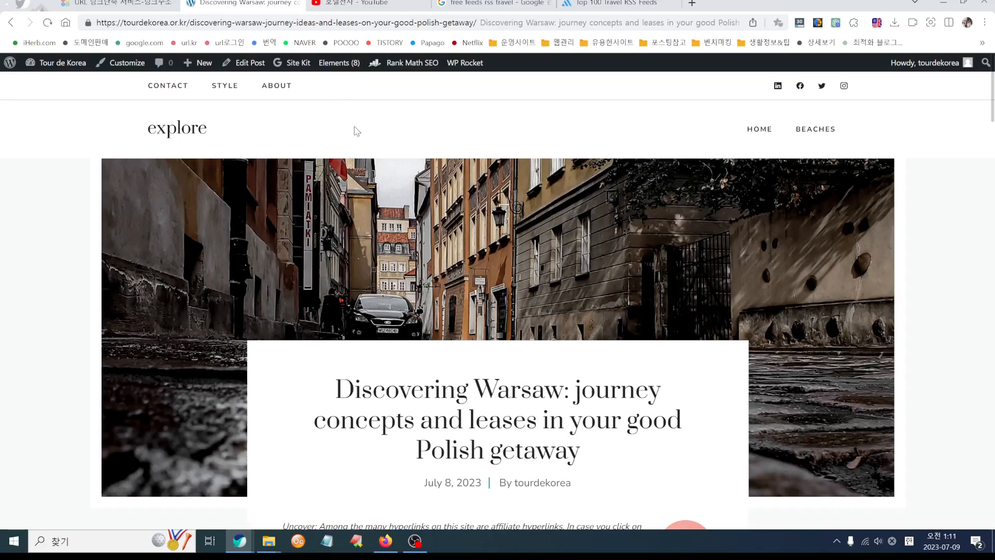
Step: Switch to the CodeCanyon downloads page in Firefox, dismiss the open download options, and return to the live post
left_click(386, 540)
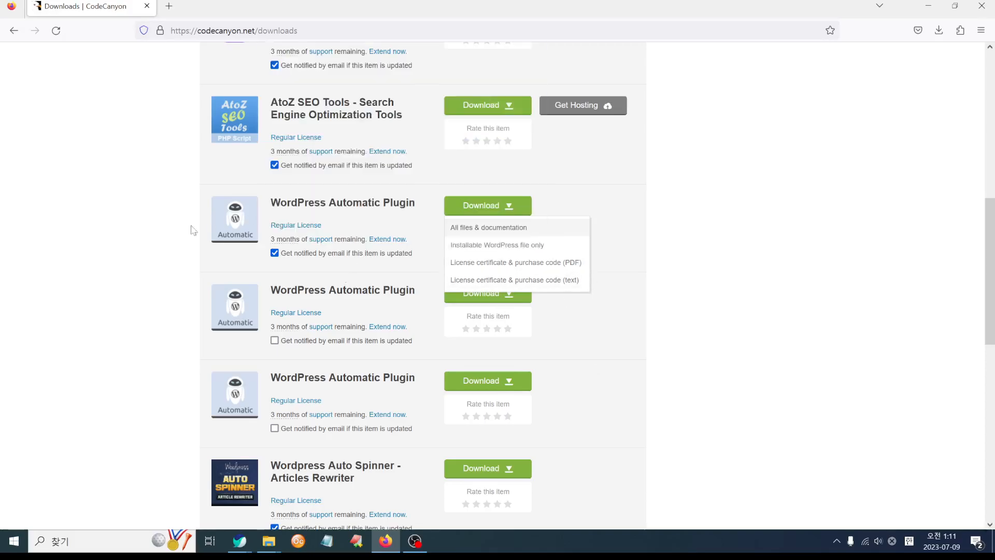
left_click(130, 268)
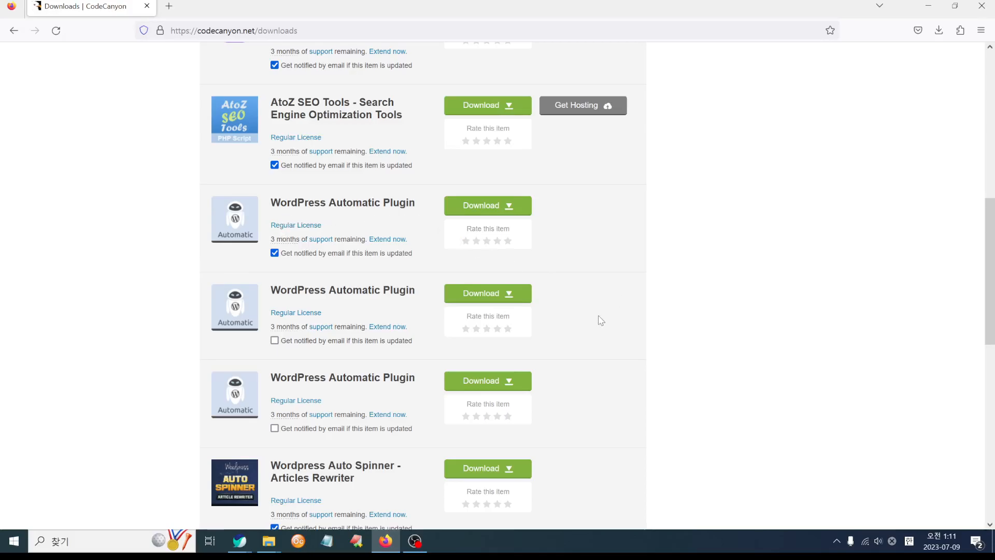
key("alt+Tab")
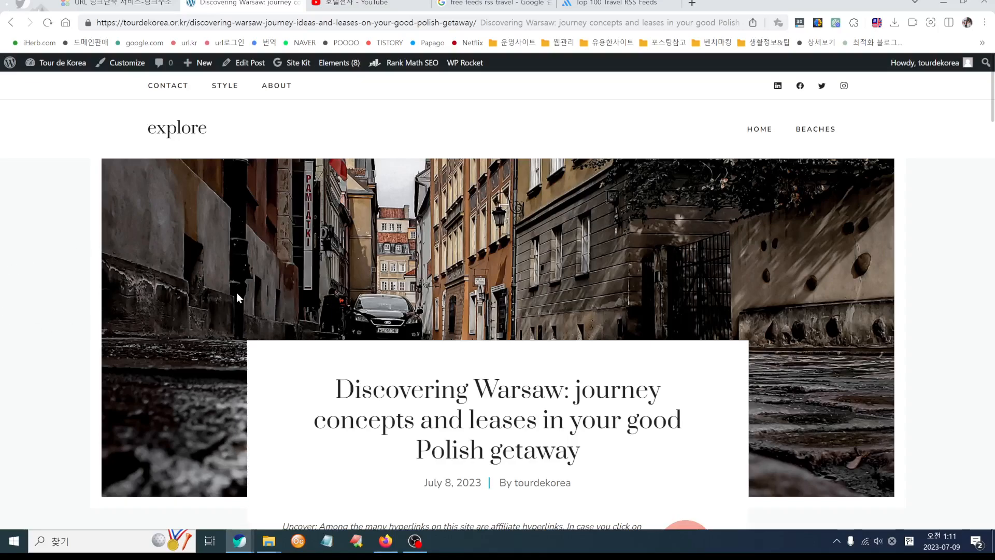
Step: Read through the live Warsaw post from its disclosure to the source link at the end and return to its header
scroll(77, 316, "down", 4)
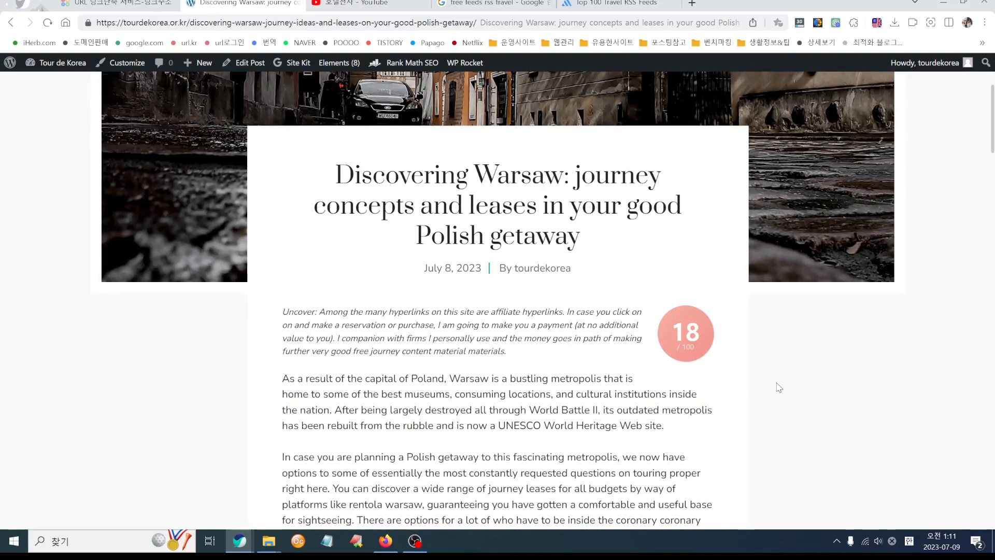
scroll(777, 386, "down", 15)
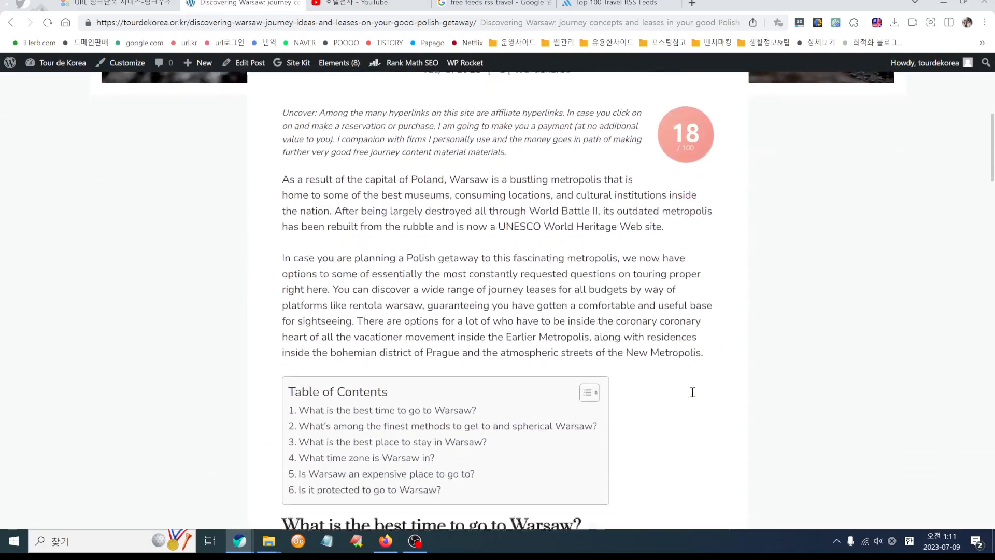
scroll(416, 389, "down", 20)
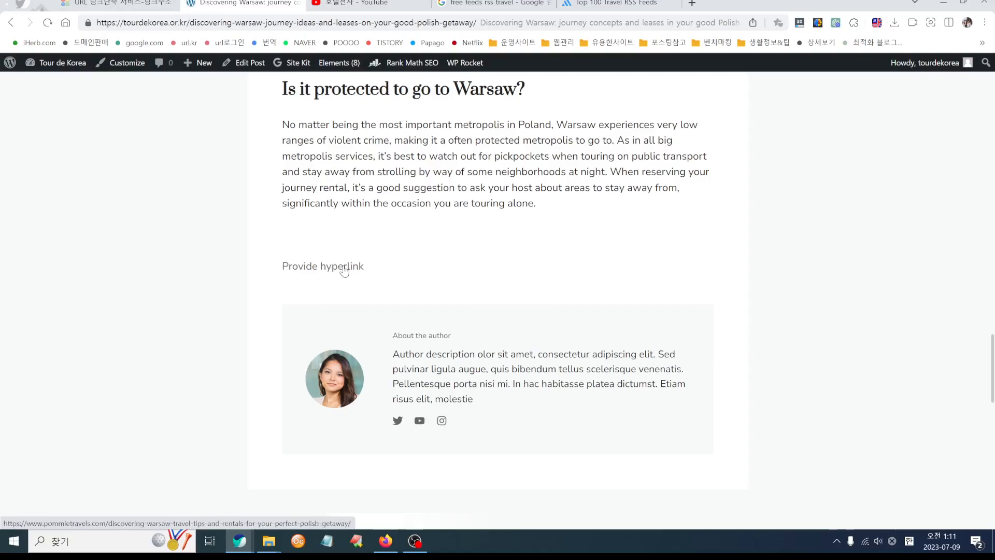
scroll(558, 317, "up", 3)
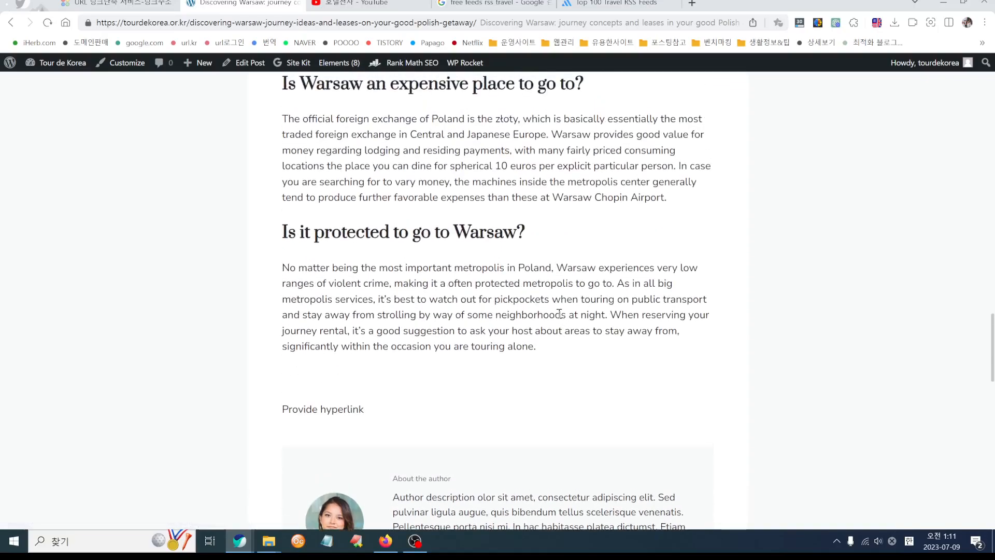
scroll(559, 314, "up", 14)
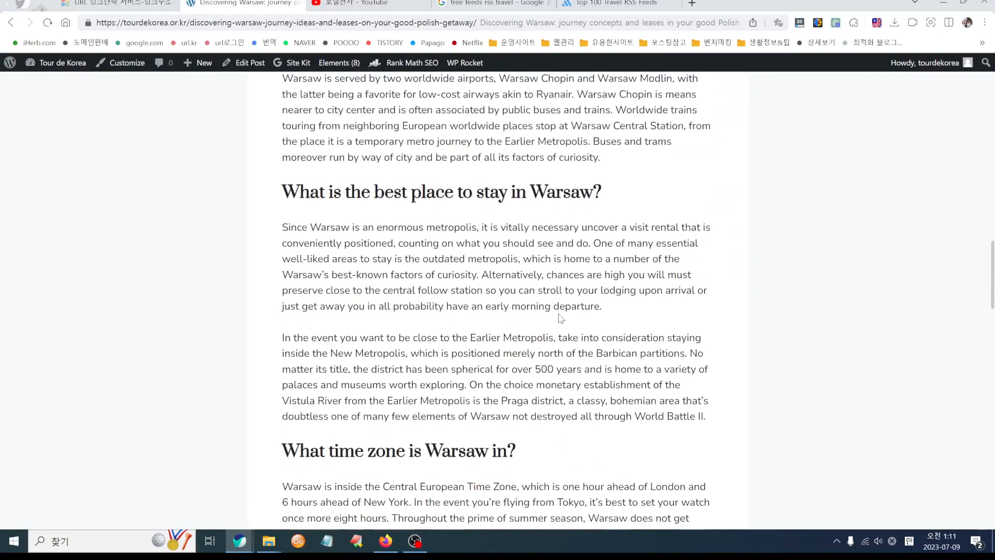
scroll(559, 317, "up", 20)
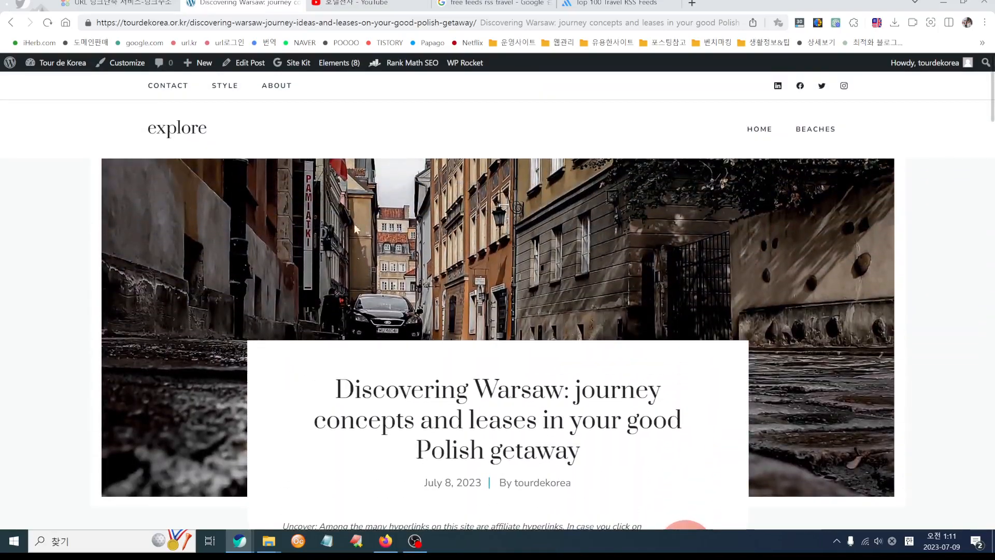
Step: Open the site's home page and examine its category tiles, featured articles and latest articles
left_click(192, 131)
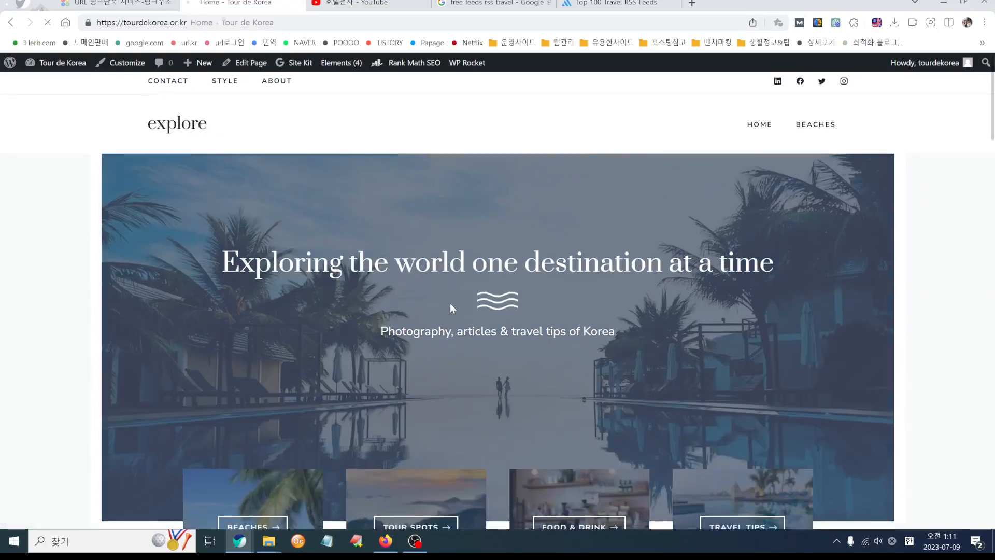
scroll(451, 305, "down", 8)
scroll(451, 308, "down", 10)
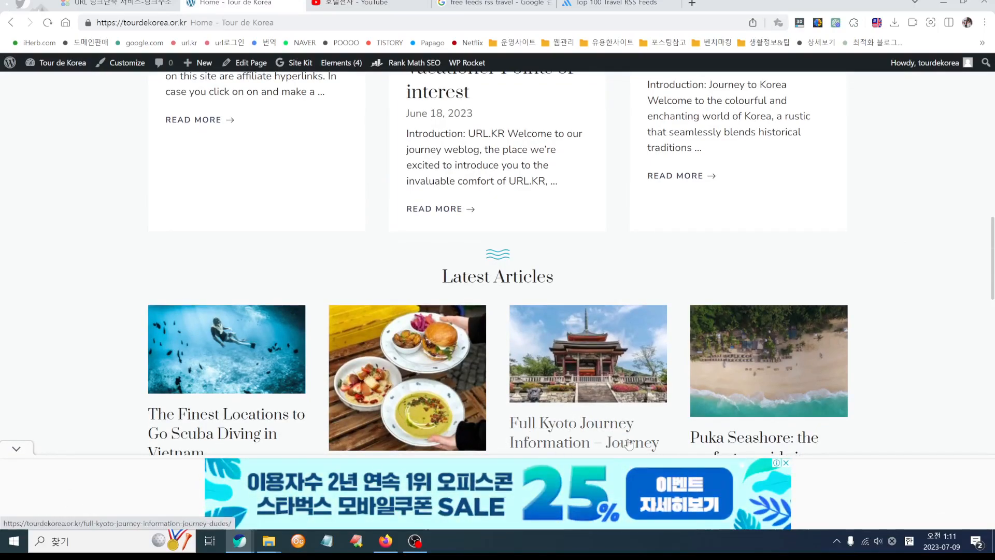
scroll(638, 286, "up", 10)
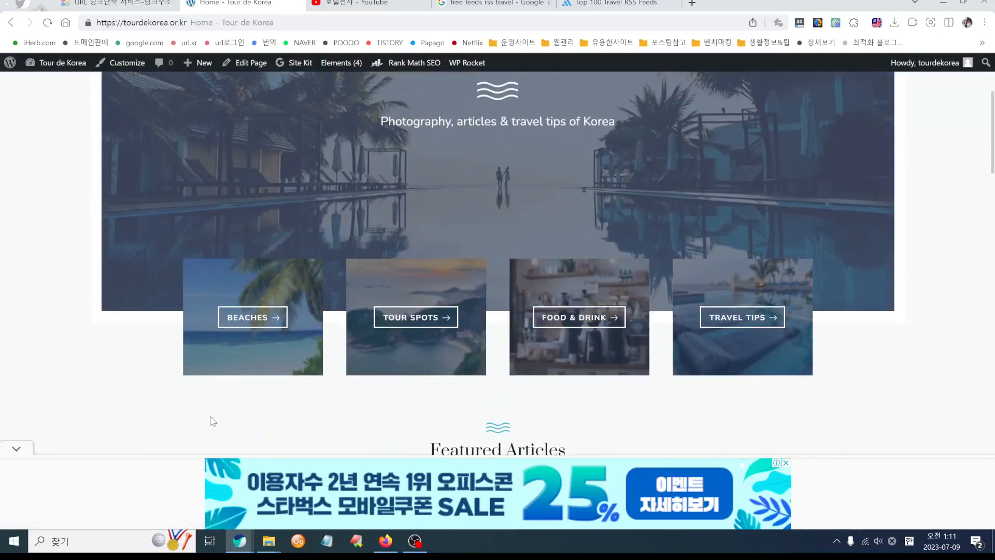
scroll(214, 421, "up", 4)
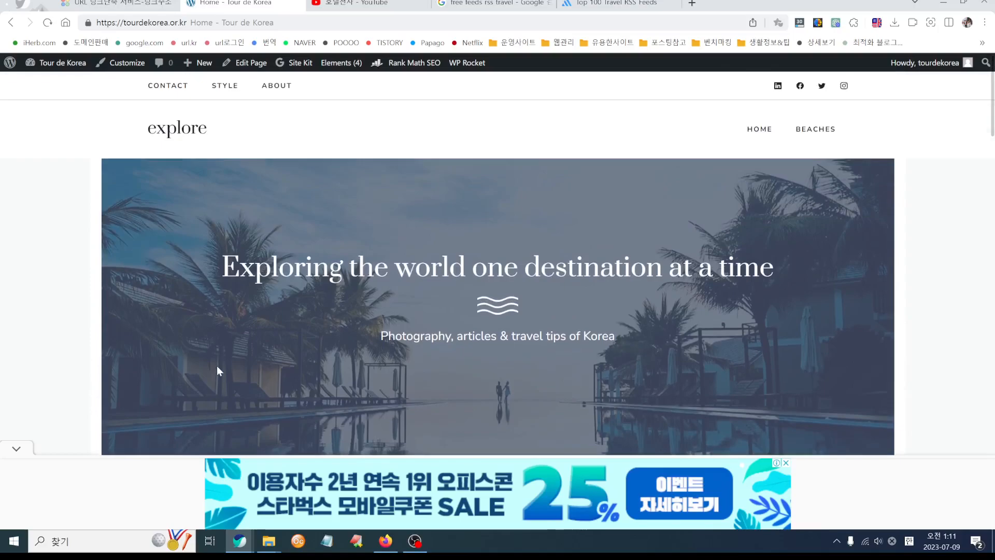
scroll(726, 370, "down", 5)
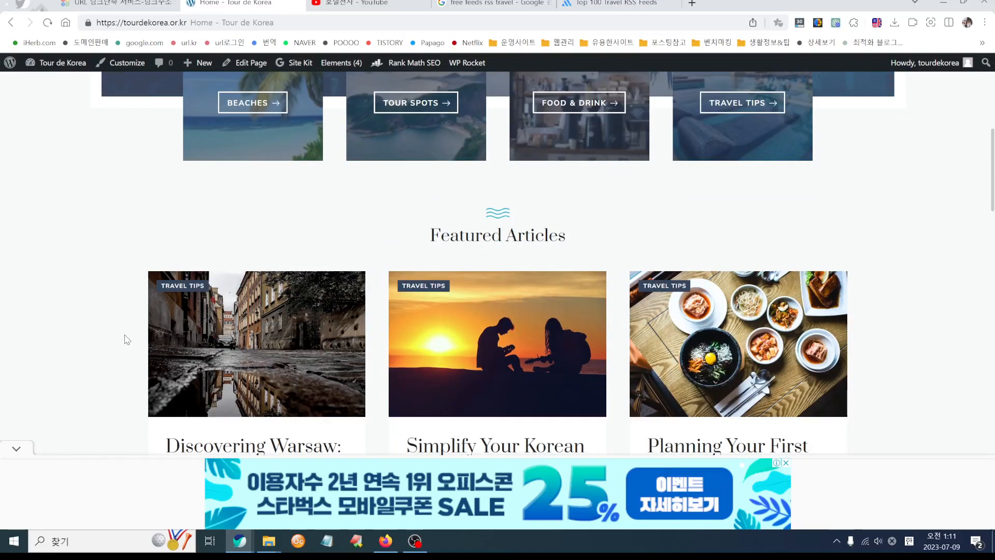
scroll(126, 339, "up", 5)
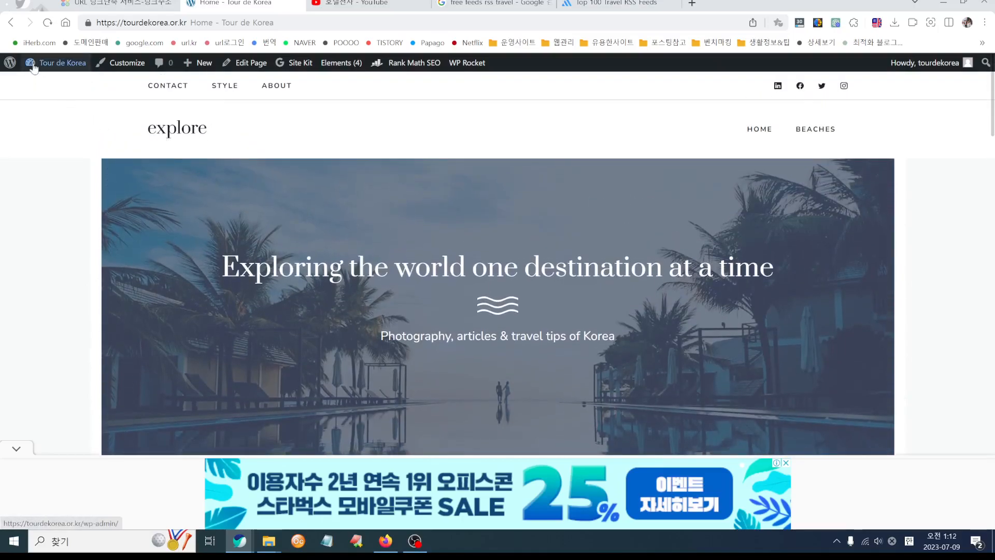
Step: Create a new WordPress Automatic campaign from the site's admin dashboard and title it "Travel Tips"
mouse_move(52, 63)
left_click(49, 80)
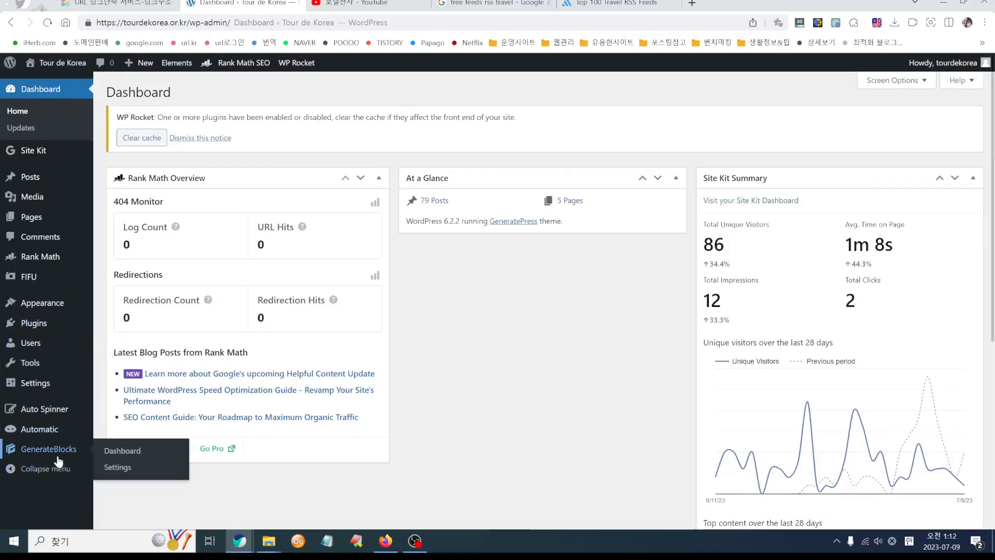
mouse_move(40, 437)
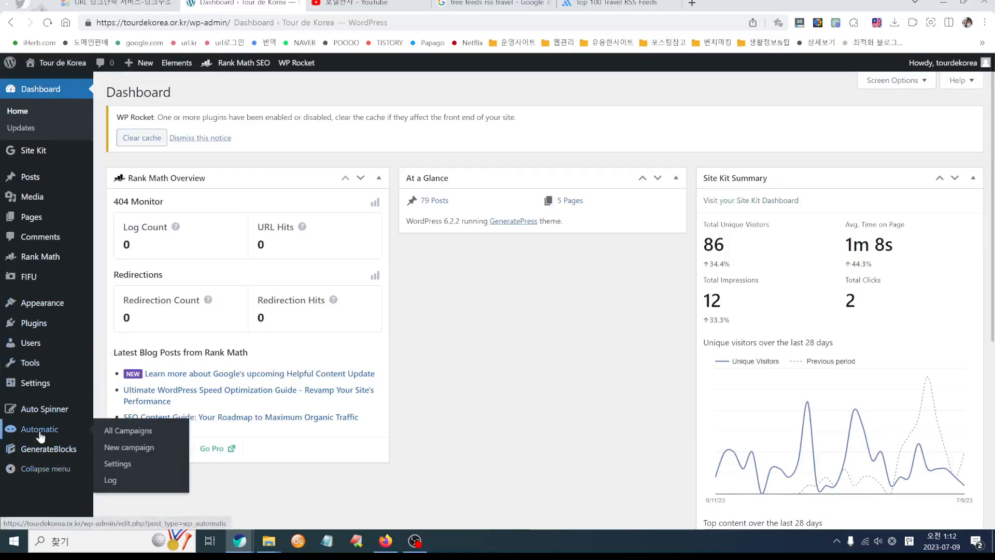
left_click(40, 437)
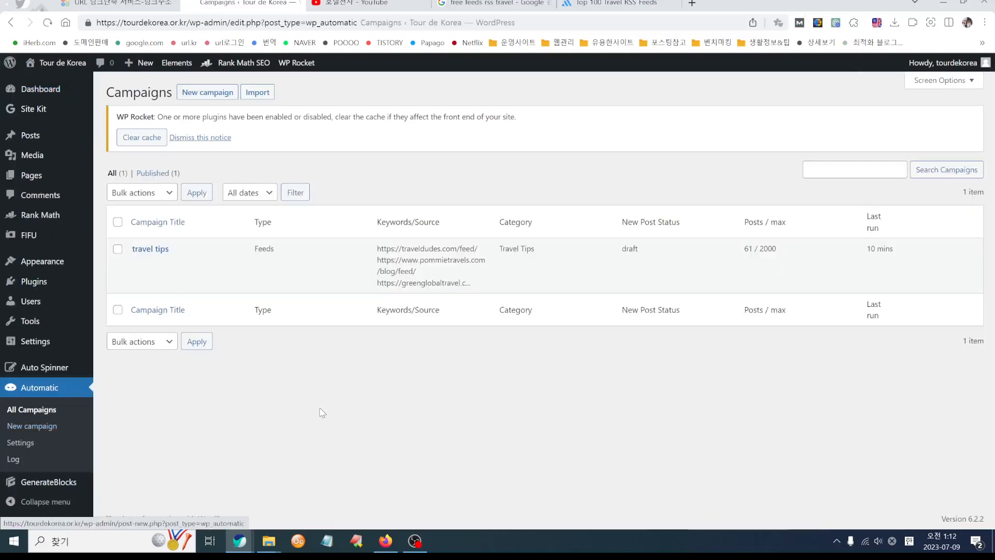
left_click(209, 93)
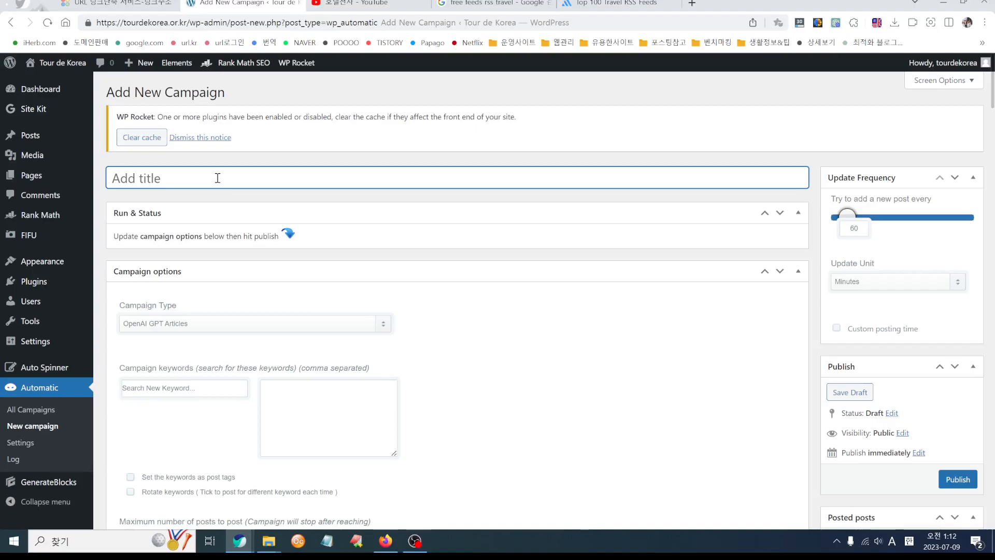
type("G")
key("BackSpace")
type("Travel Tips")
left_click(557, 359)
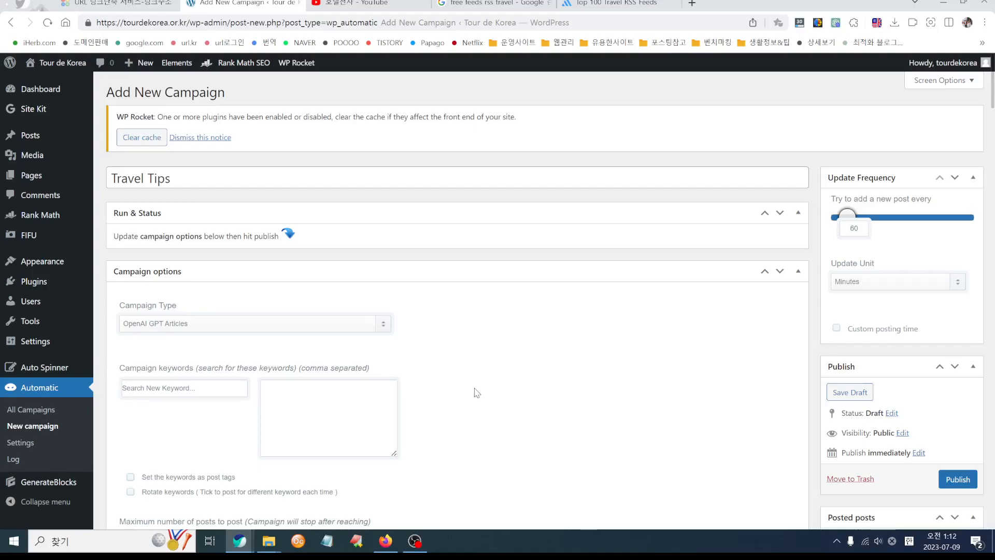
Step: Add the suggested keywords "travel" and "tabelog app" to the campaign's keyword list
left_click(173, 390)
type("travel")
key("Down")
key("Return")
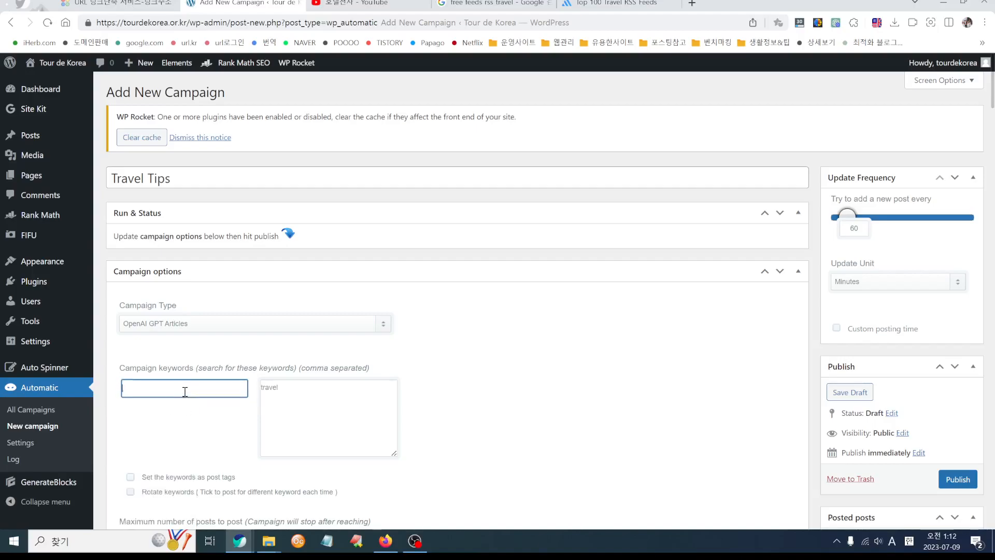
type("tavel")
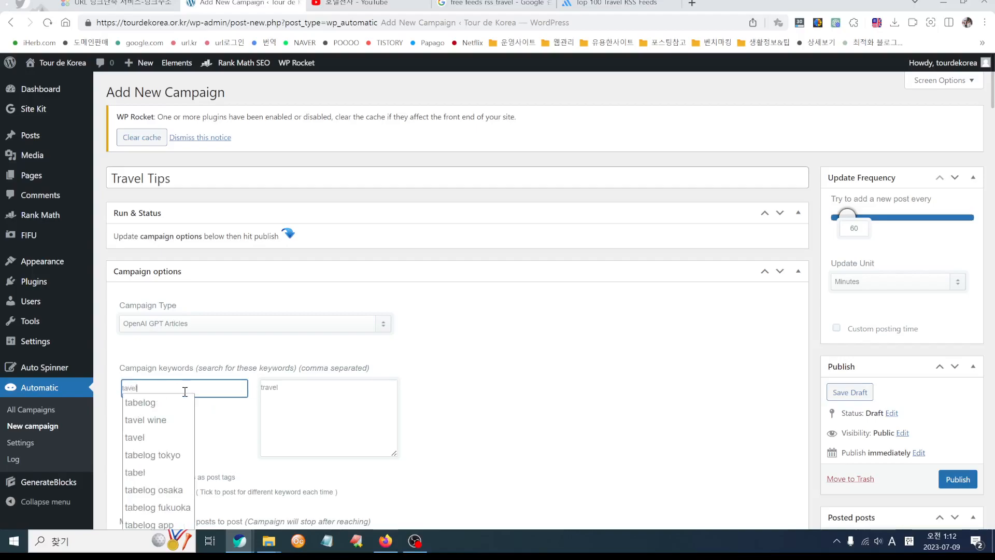
scroll(178, 466, "down", 2)
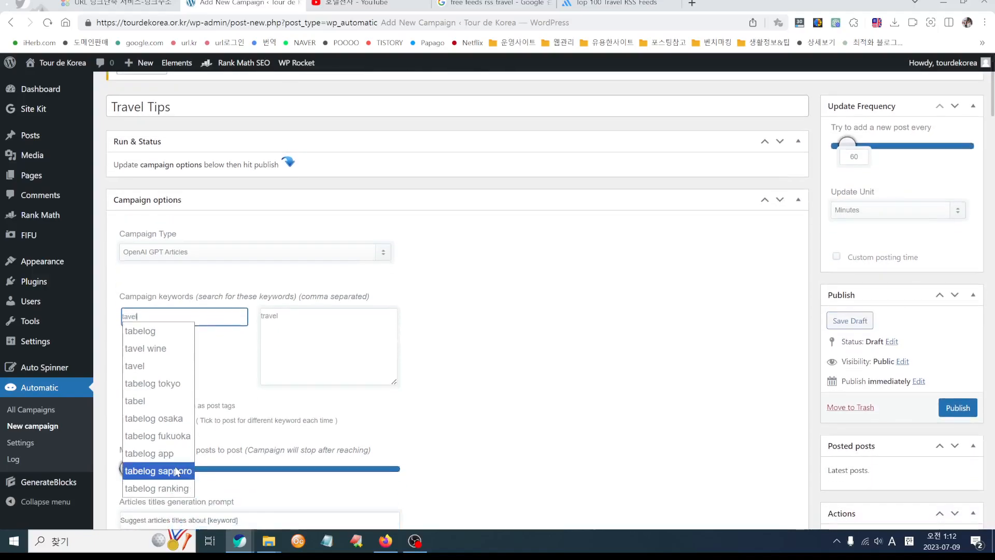
left_click(168, 454)
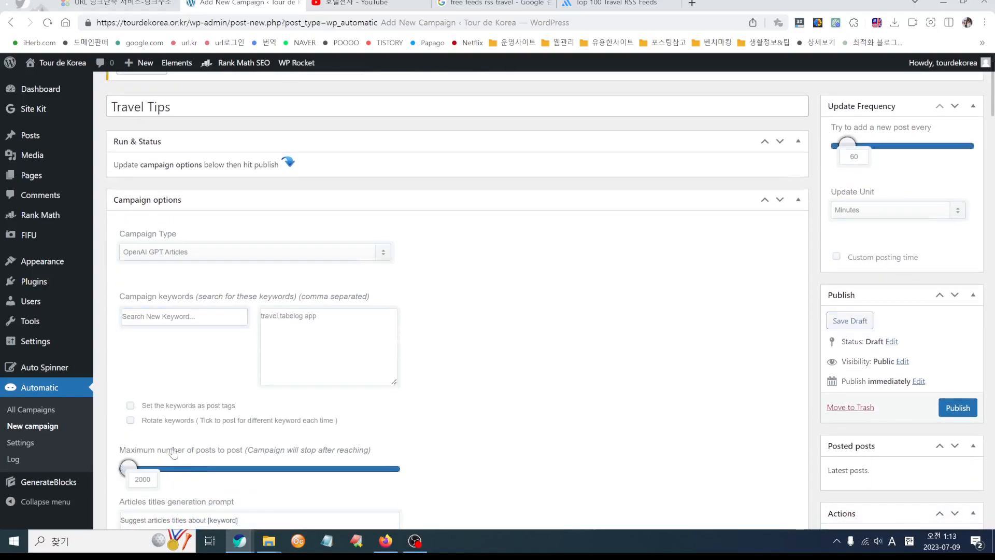
Step: Add the suggested keywords "traveler" and "traveling" to the campaign's keyword list
left_click(212, 321)
type("tr")
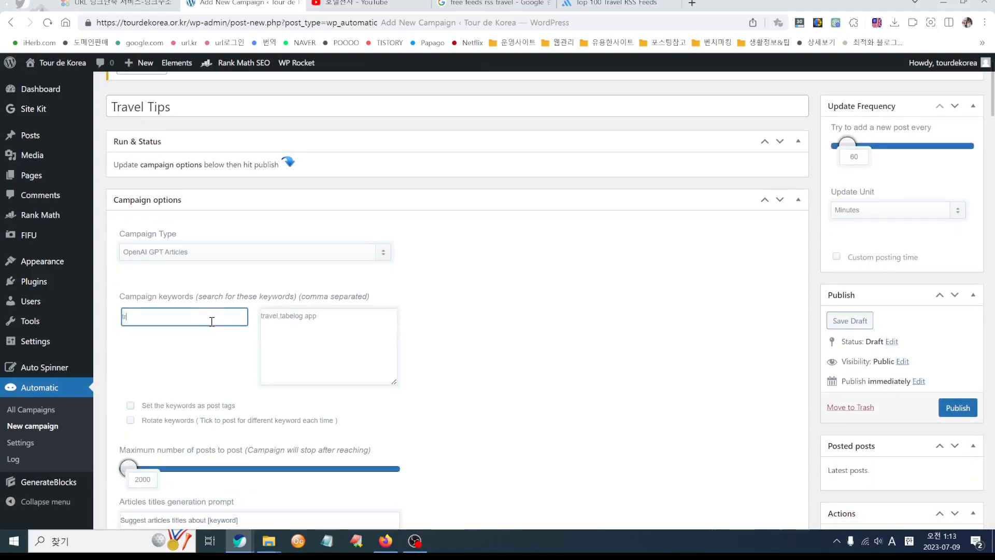
type("avel")
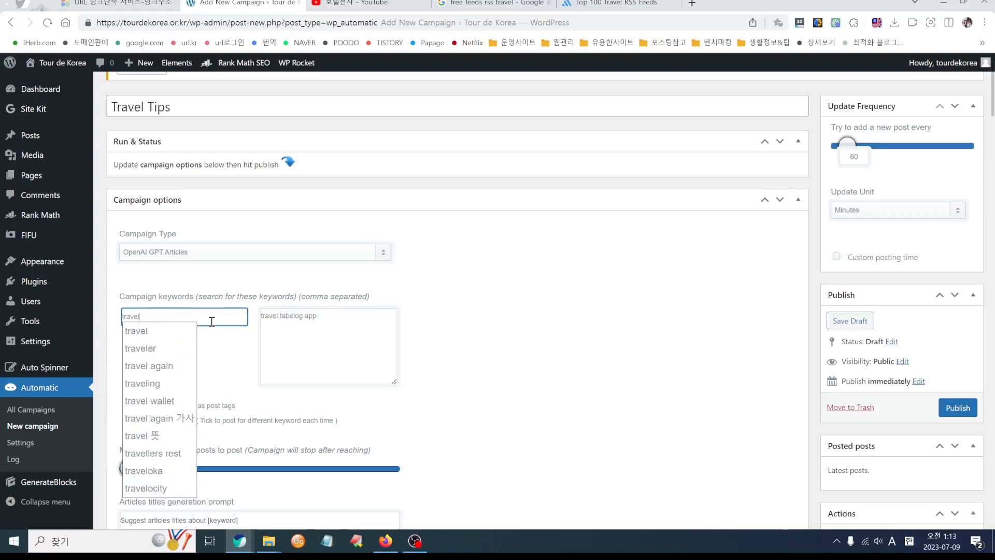
left_click(149, 350)
left_click(186, 317)
type("traveler")
left_click(150, 383)
Step: Look up keyword suggestions for "travel" and "tour", enter "travel tips" as a keyword, and save the campaign as a draft
left_click(192, 316)
type("t")
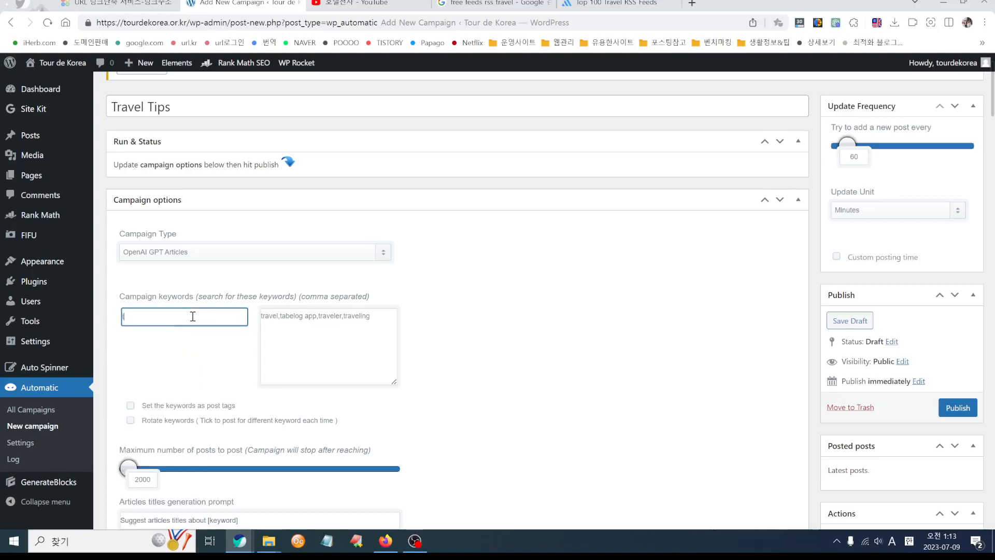
type("ravel")
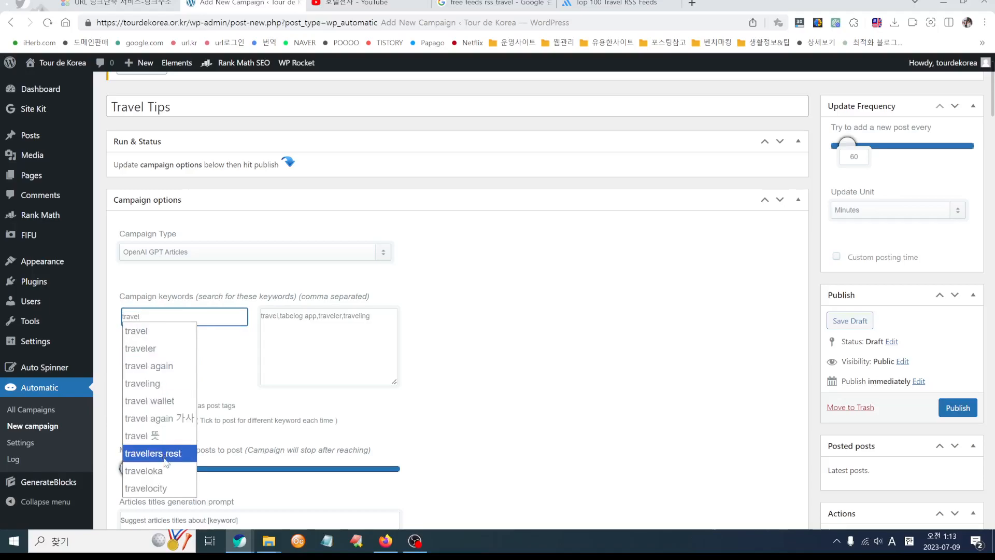
scroll(167, 474, "down", 3)
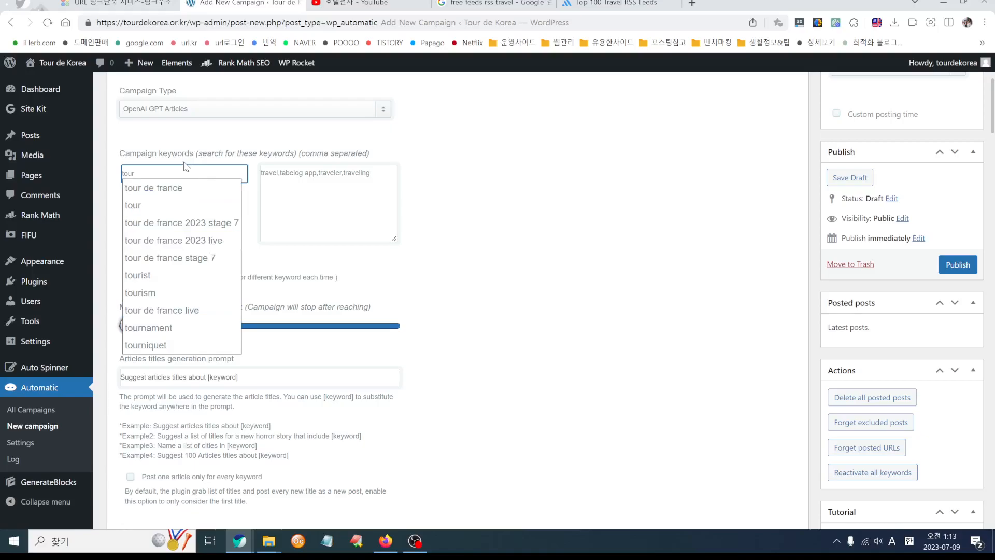
key("BackSpace")
key("BackSpace")
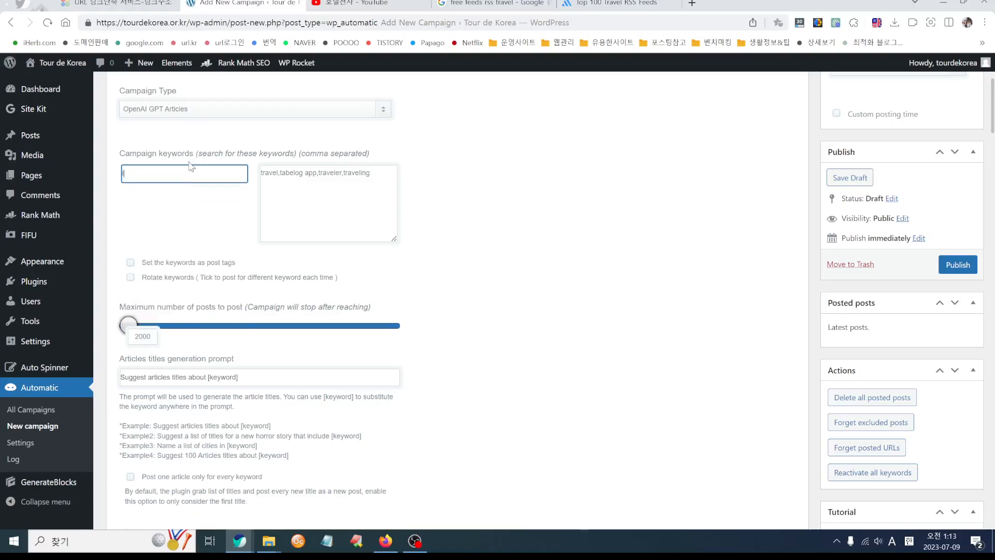
type("travel tips")
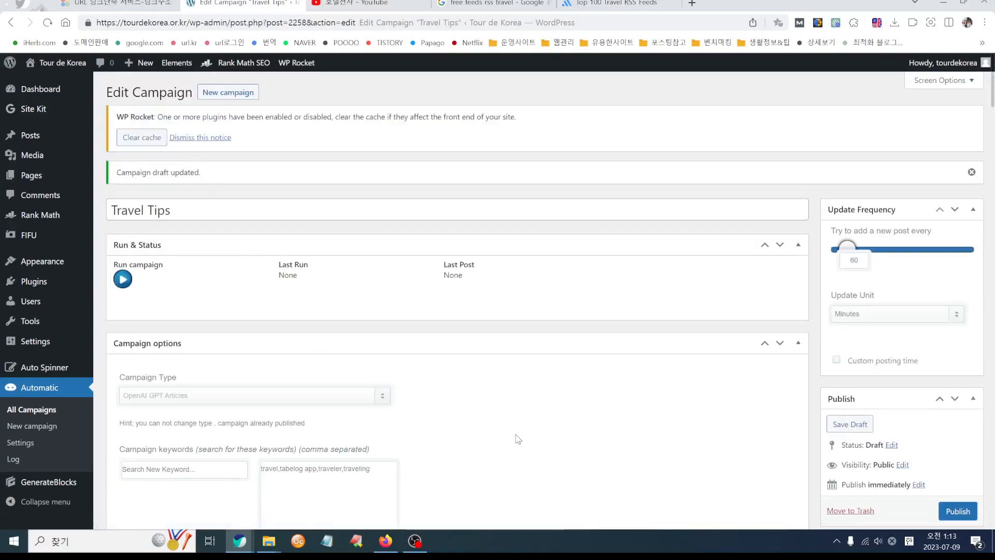
Step: Examine the campaign's keyword options, title generation prompt, post template and OpenAI shortcode examples
scroll(563, 428, "down", 1)
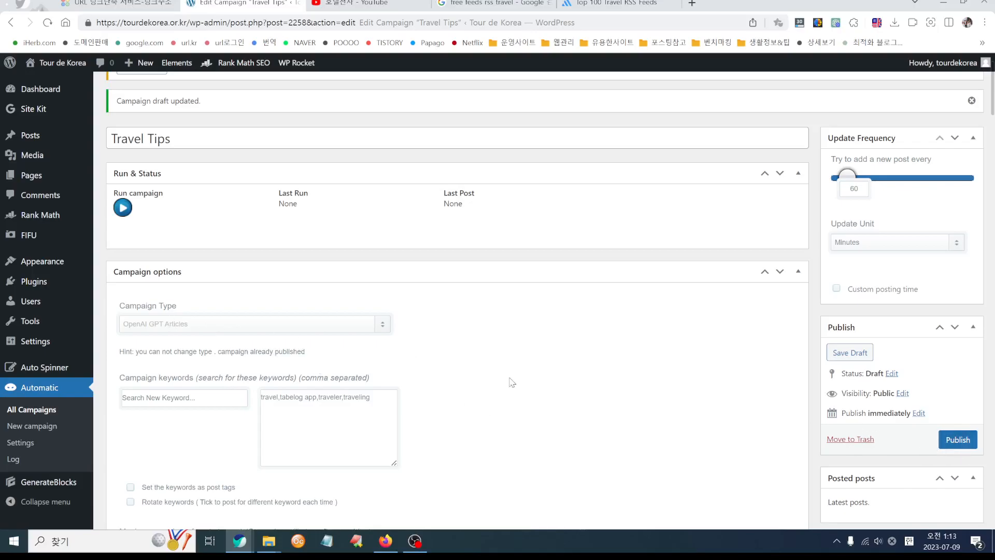
scroll(529, 394, "down", 4)
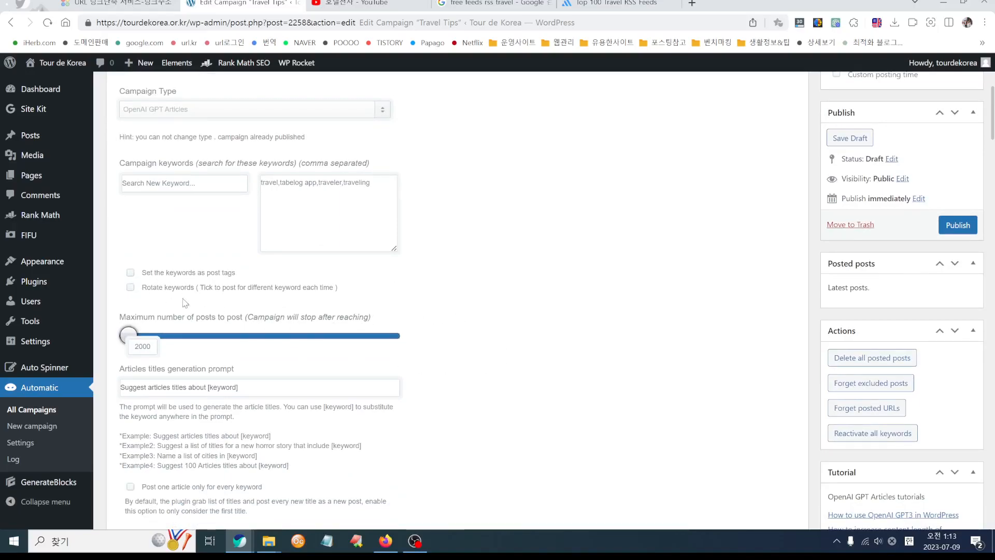
scroll(481, 398, "down", 3)
middle_click(480, 396)
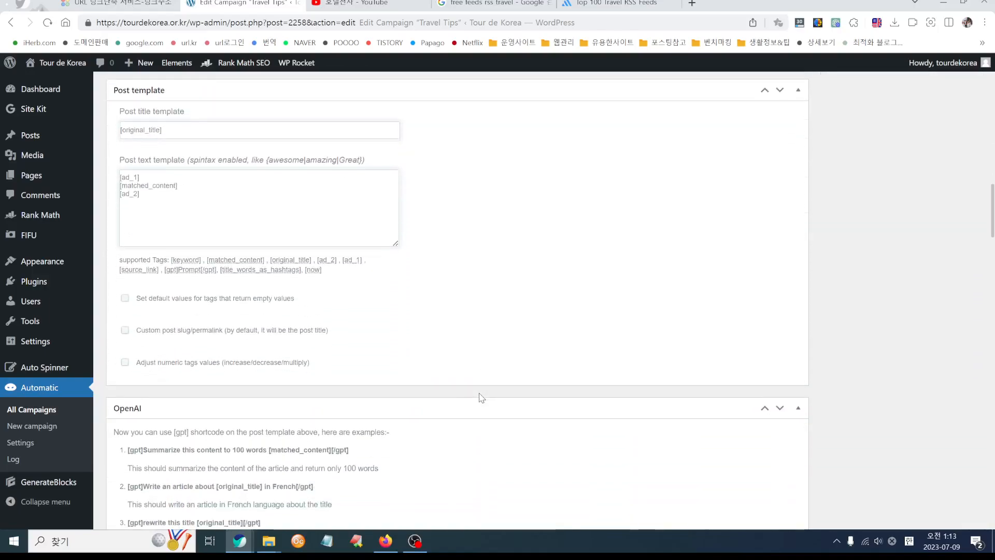
scroll(479, 393, "down", 1)
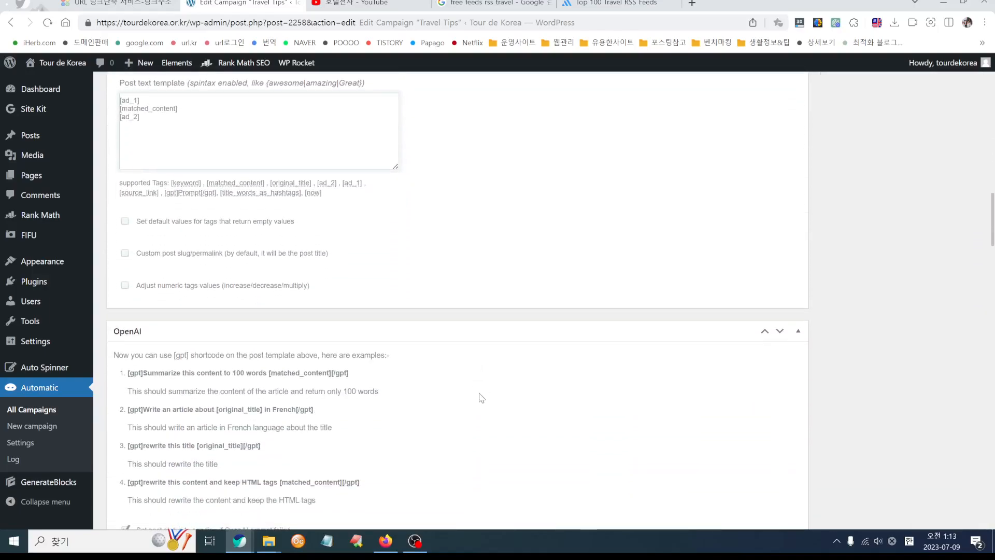
Step: Assign the campaign's posts to the Travel Tips category and turn on setting title words as tags
scroll(481, 397, "down", 10)
scroll(481, 397, "down", 5)
scroll(481, 397, "down", 6)
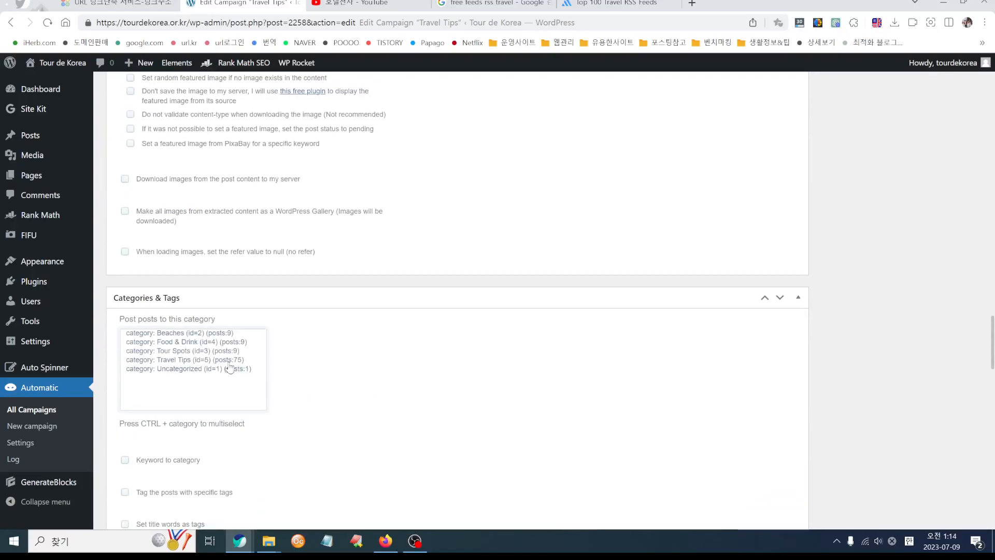
left_click(202, 360)
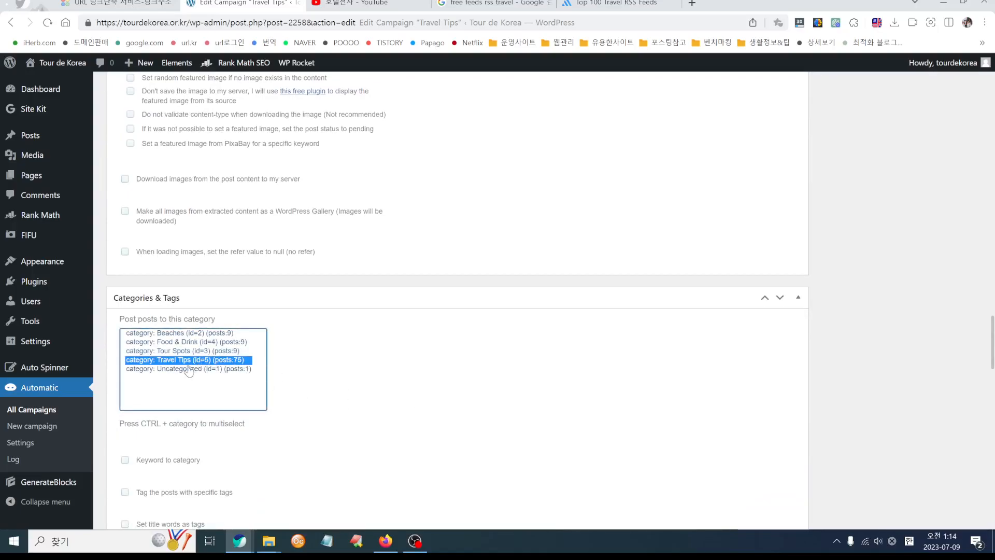
scroll(400, 384, "down", 3)
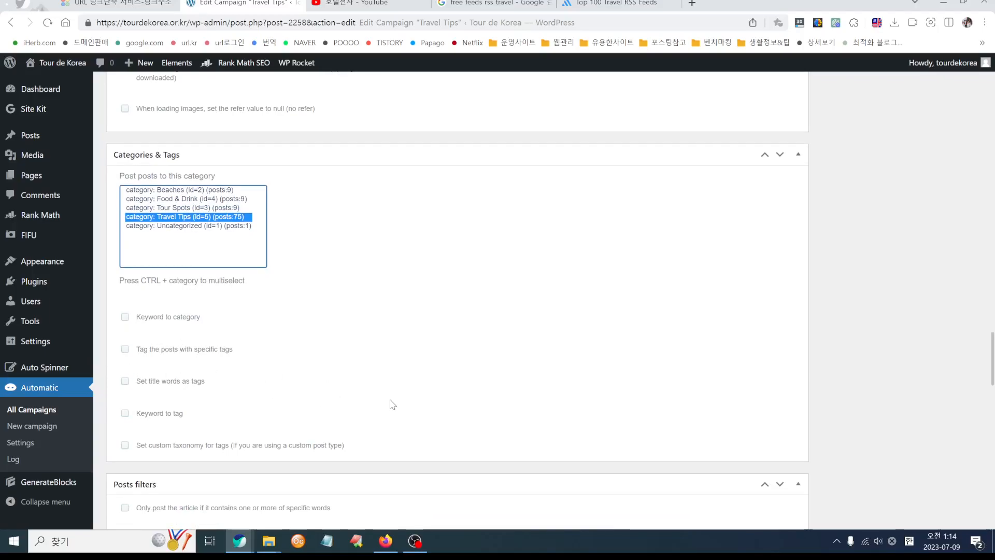
left_click(125, 325)
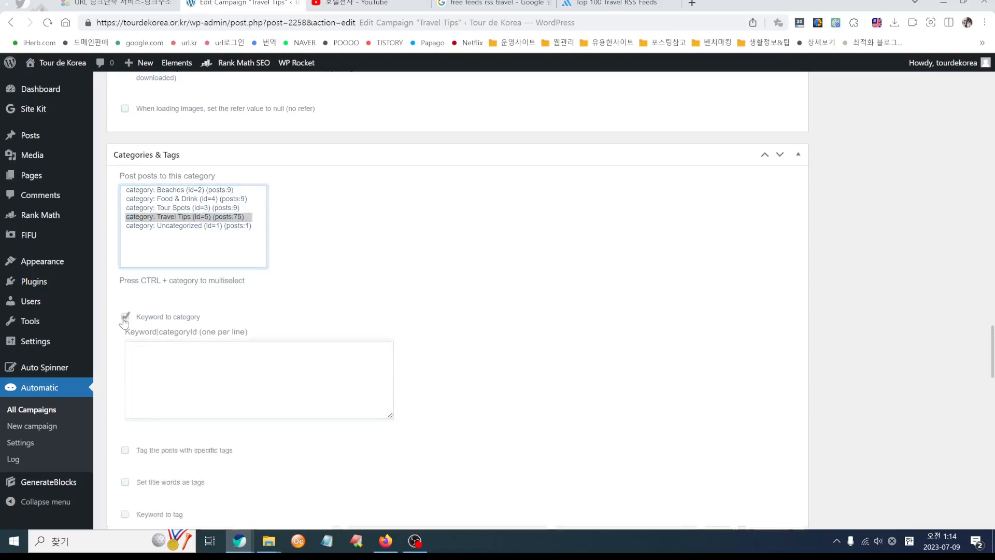
left_click(125, 325)
left_click(125, 381)
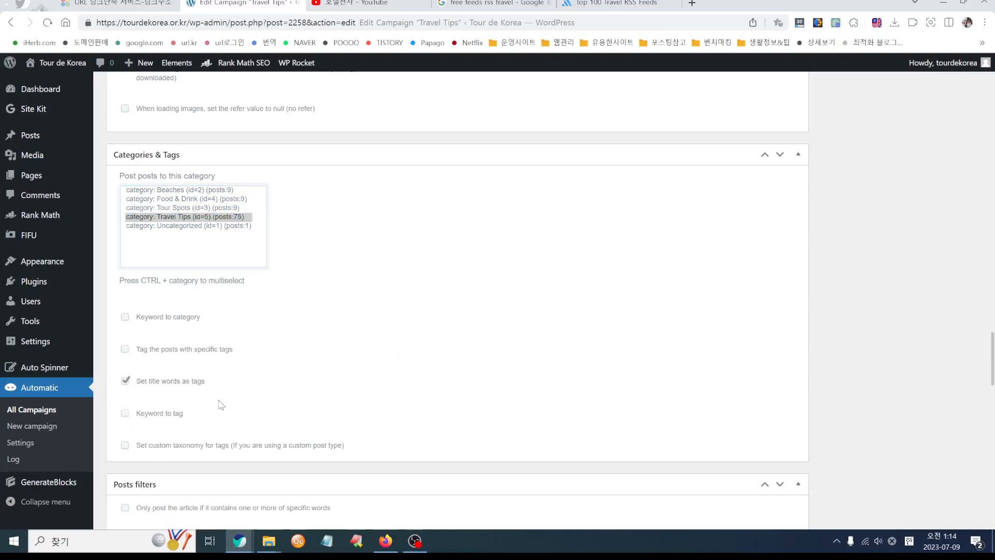
Step: Enable translating the post before posting and set the source language to English
scroll(325, 417, "down", 4)
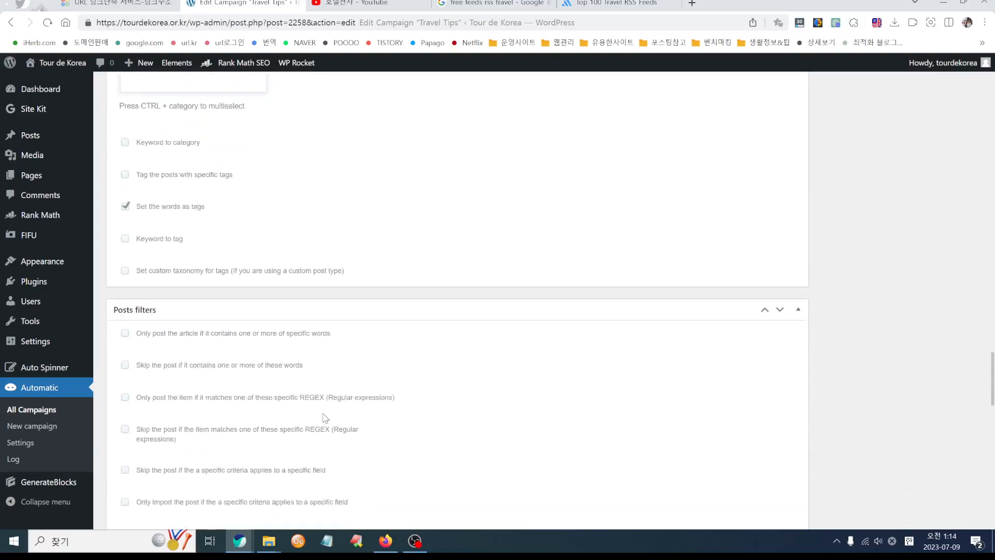
scroll(325, 417, "down", 7)
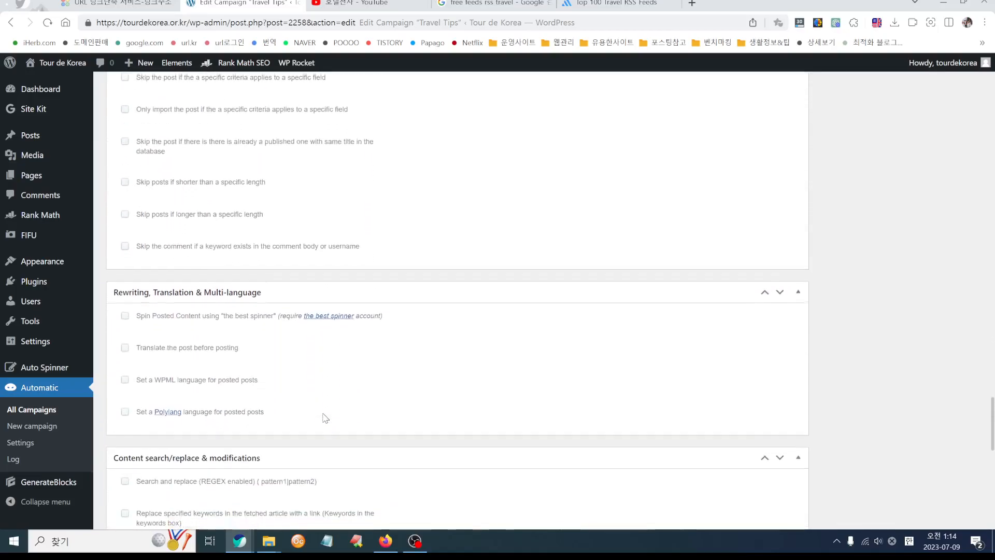
scroll(325, 415, "down", 1)
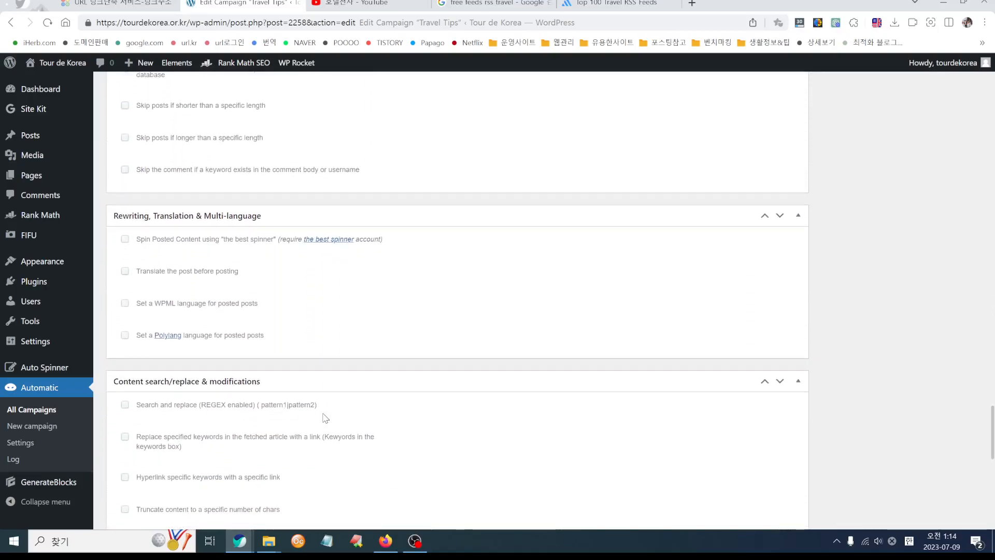
left_click(126, 272)
left_click(207, 351)
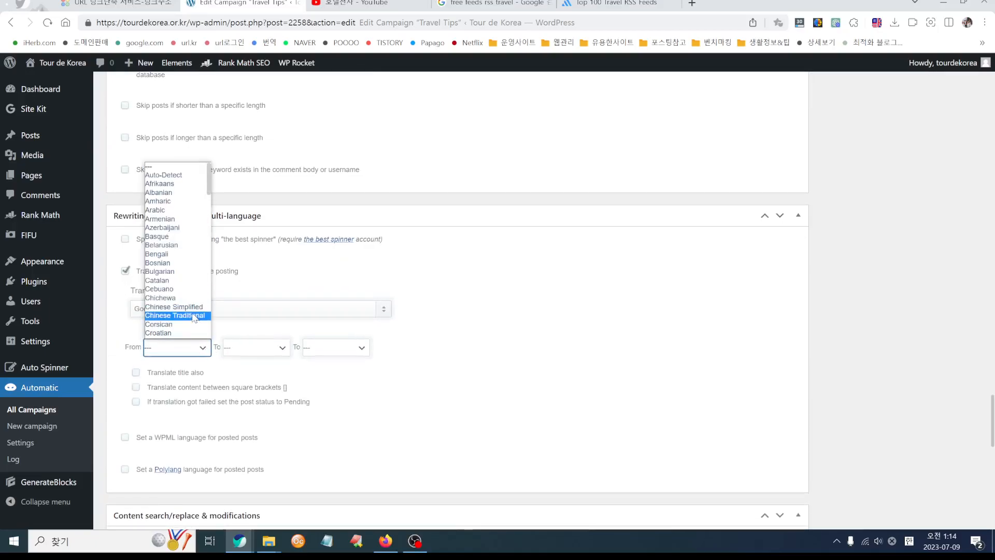
key("e")
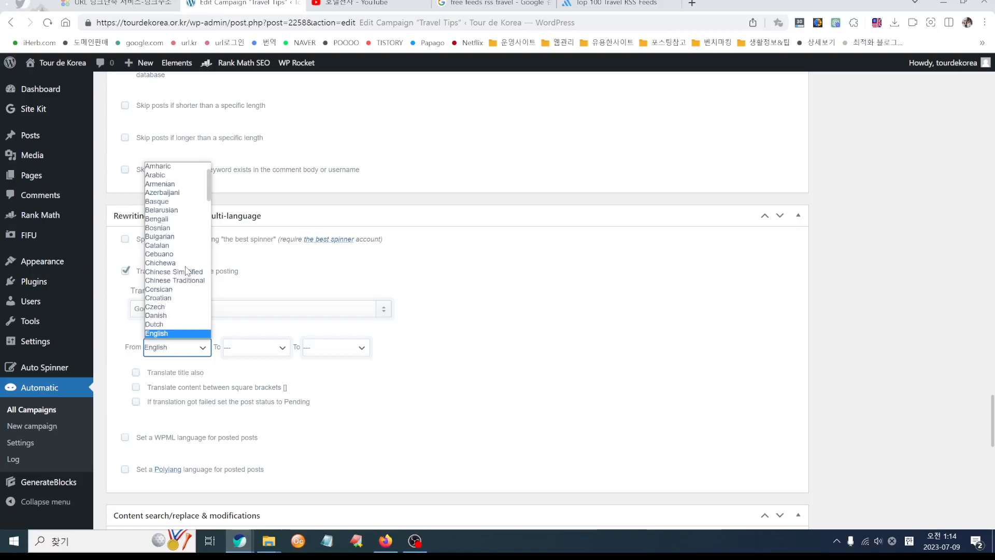
left_click(182, 334)
Step: Set the first target language of the translation to Spanish
left_click(275, 352)
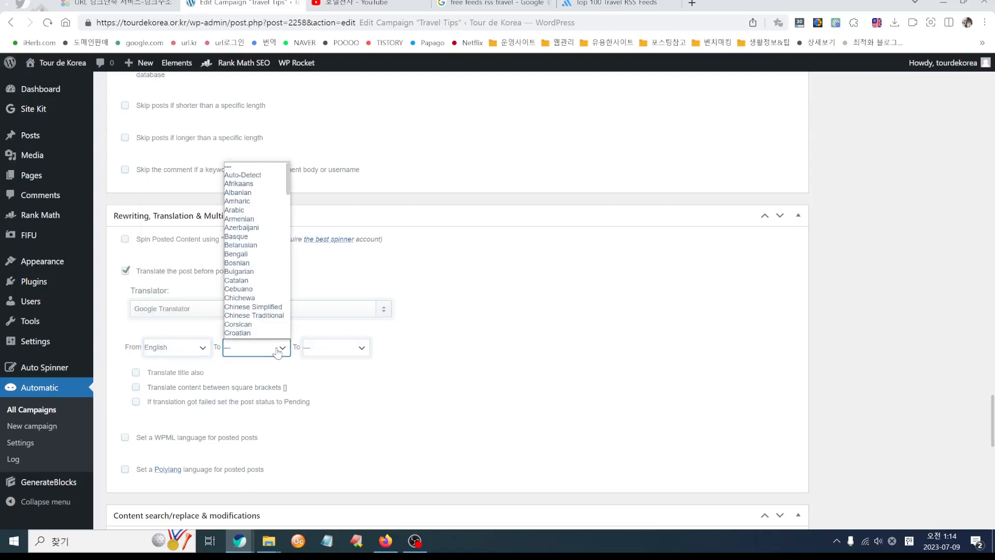
key("s")
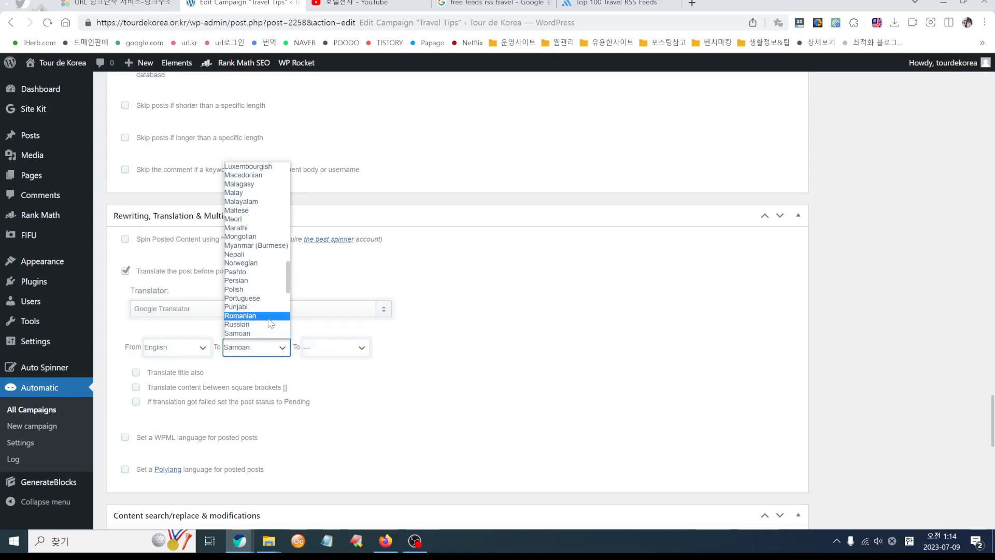
scroll(271, 323, "down", 2)
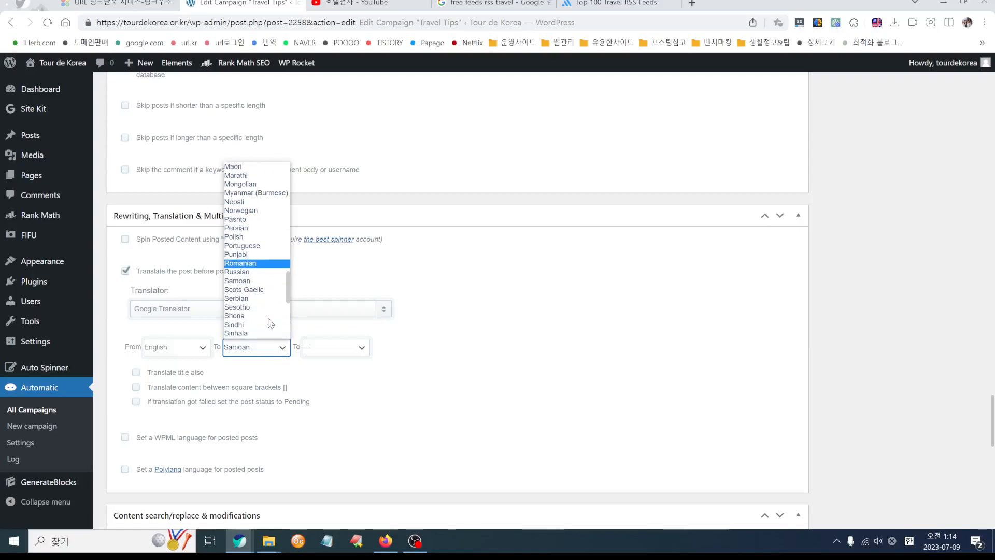
scroll(253, 331, "down", 2)
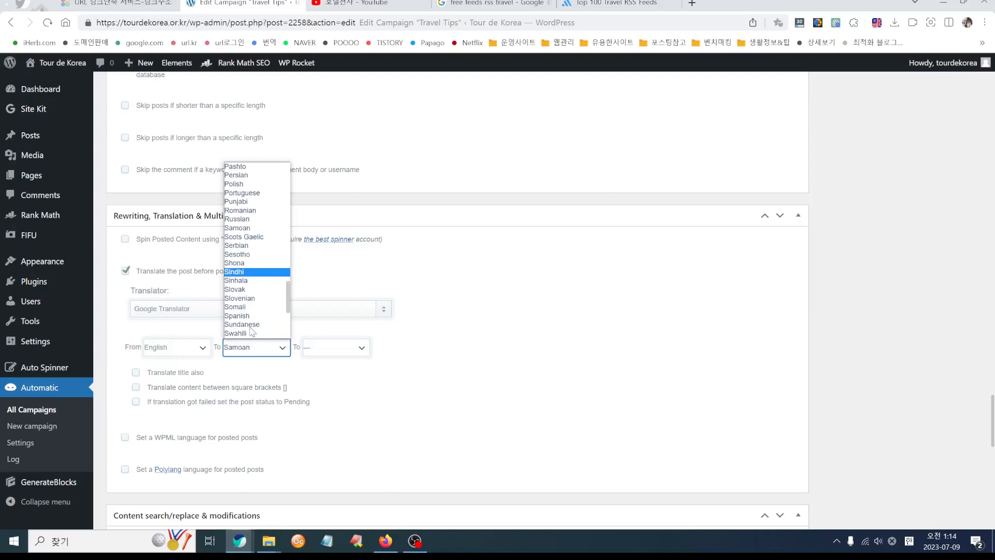
left_click(252, 316)
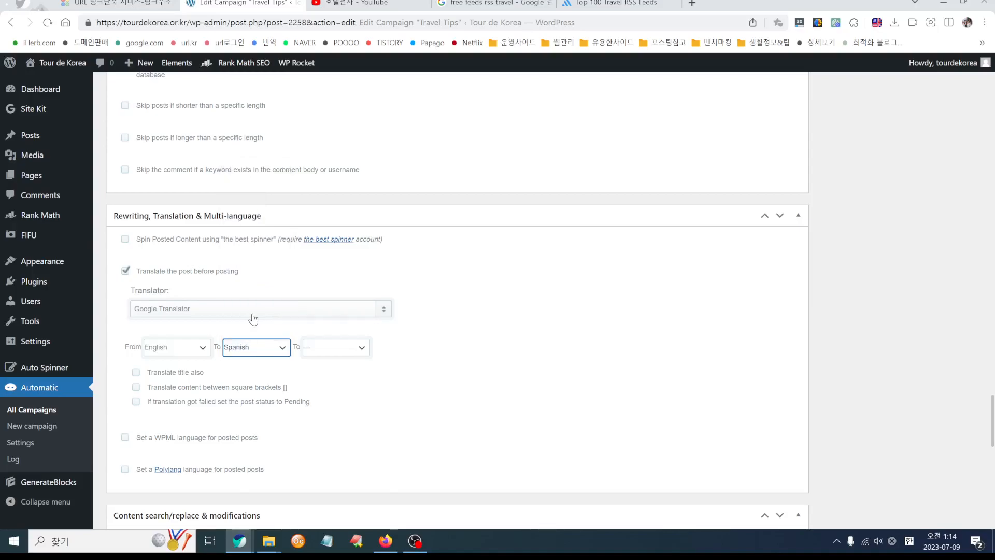
Step: Set the final translation language to English and turn on translating the title also
left_click(340, 349)
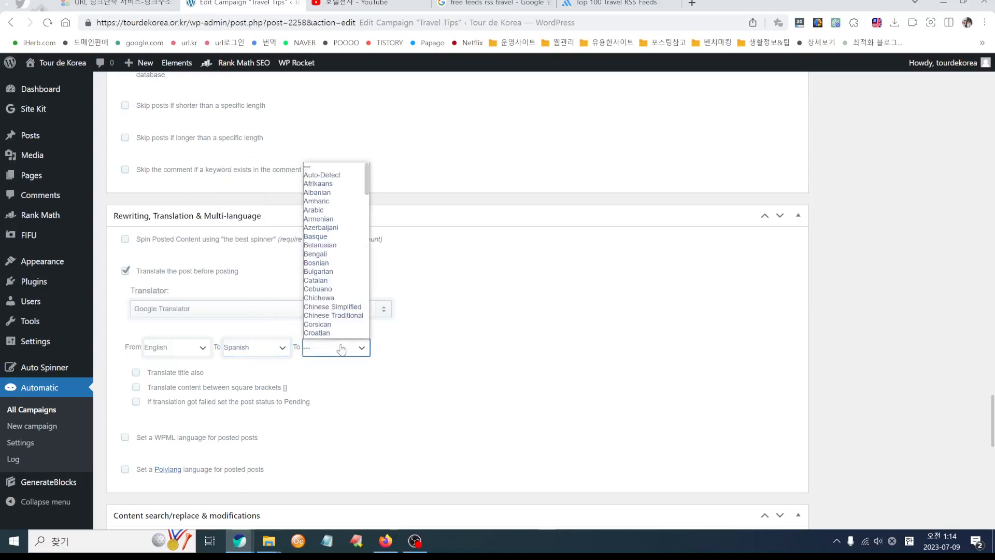
key("e")
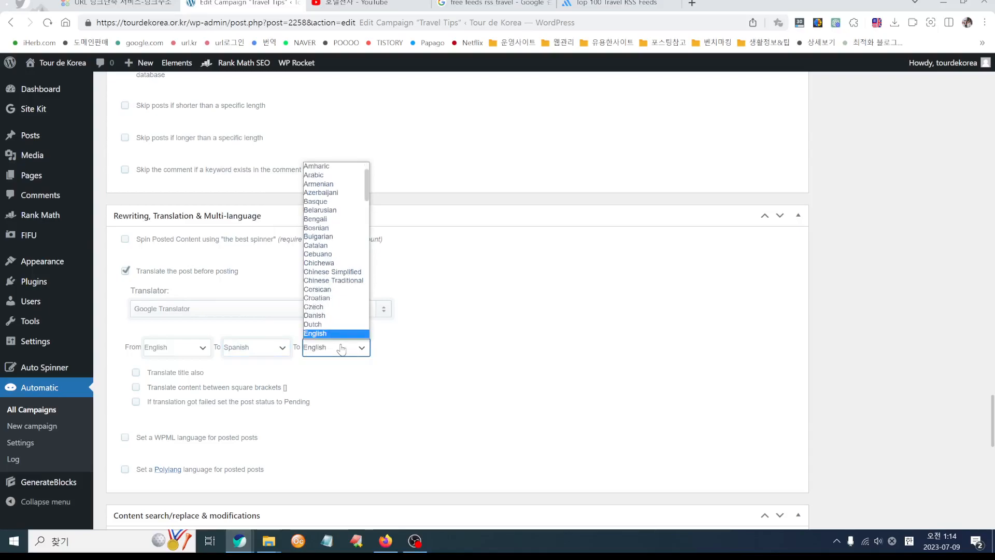
left_click(339, 340)
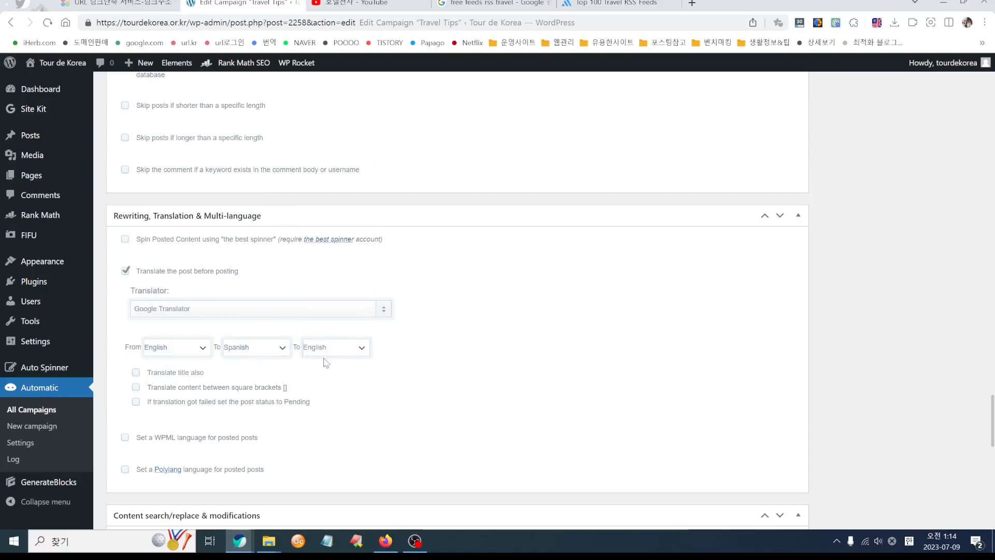
scroll(373, 371, "down", 3)
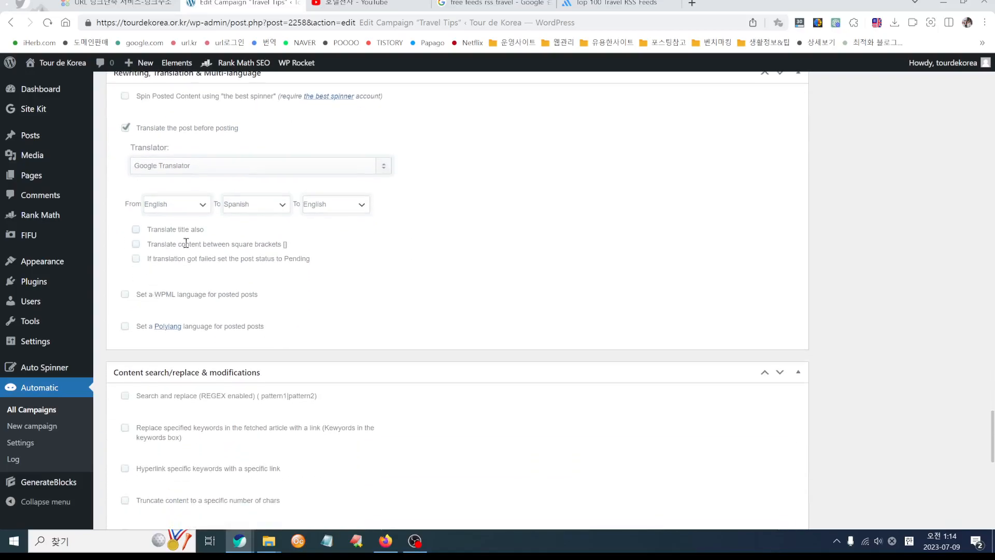
left_click(136, 230)
Step: Turn on never posting the same link again in the campaign's link options, leaving original links unstripped
scroll(388, 306, "down", 3)
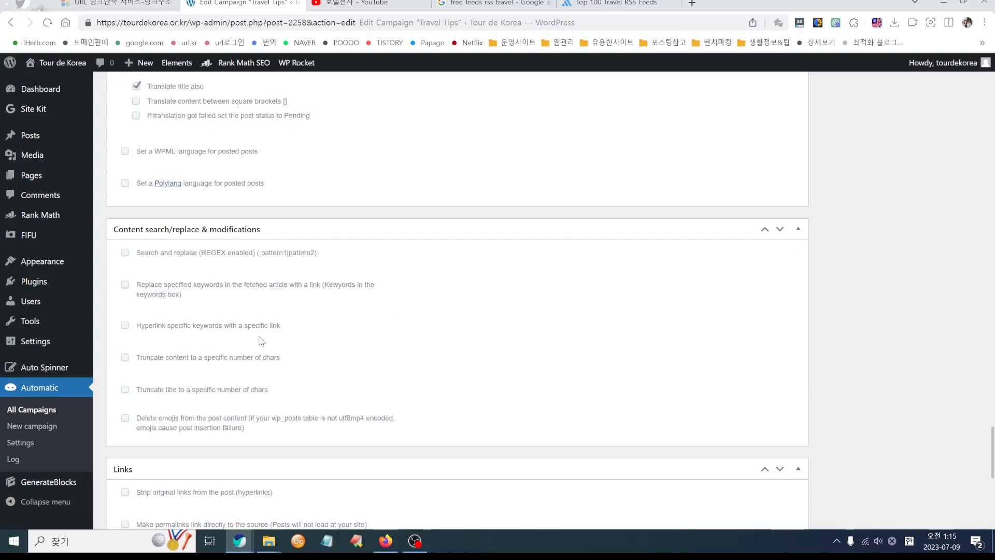
scroll(348, 382, "down", 4)
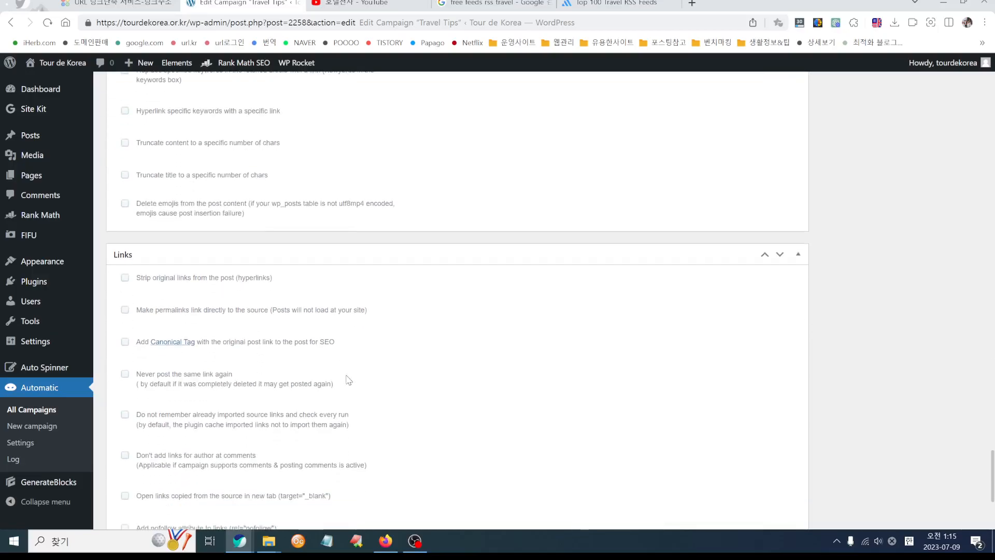
left_click(125, 278)
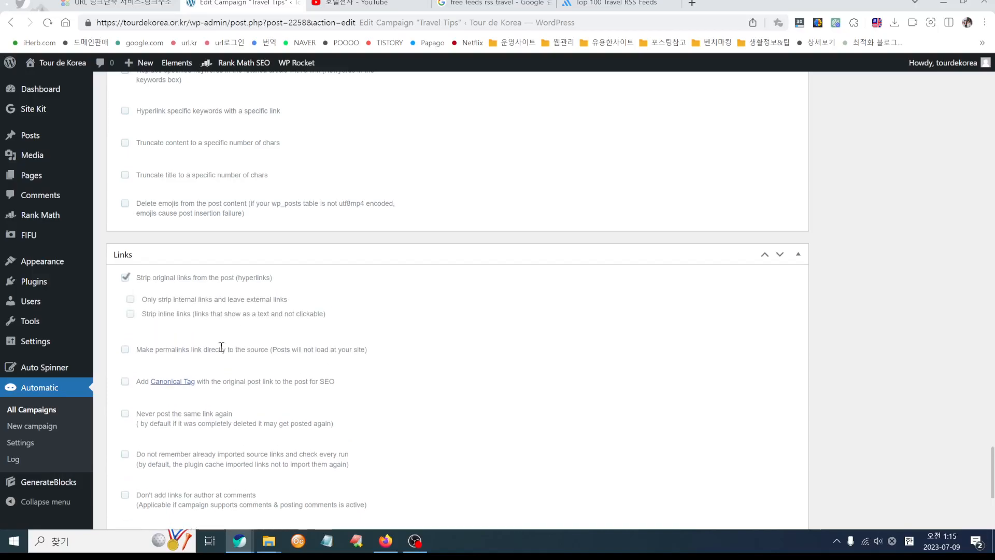
left_click(125, 278)
scroll(319, 366, "down", 3)
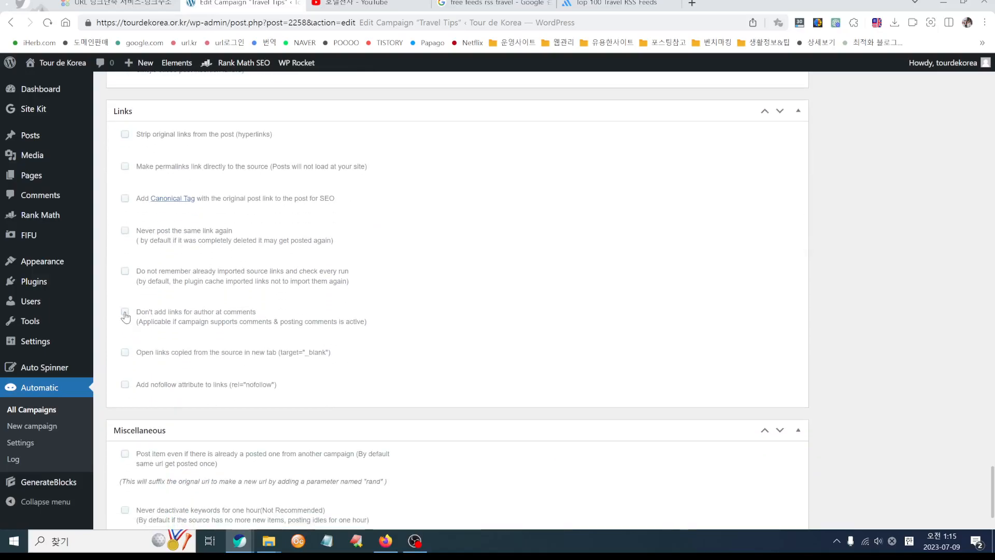
left_click(125, 232)
Step: Publish the Travel Tips campaign, run it, and check the API key messages in its run report
scroll(372, 387, "down", 3)
scroll(758, 435, "up", 15)
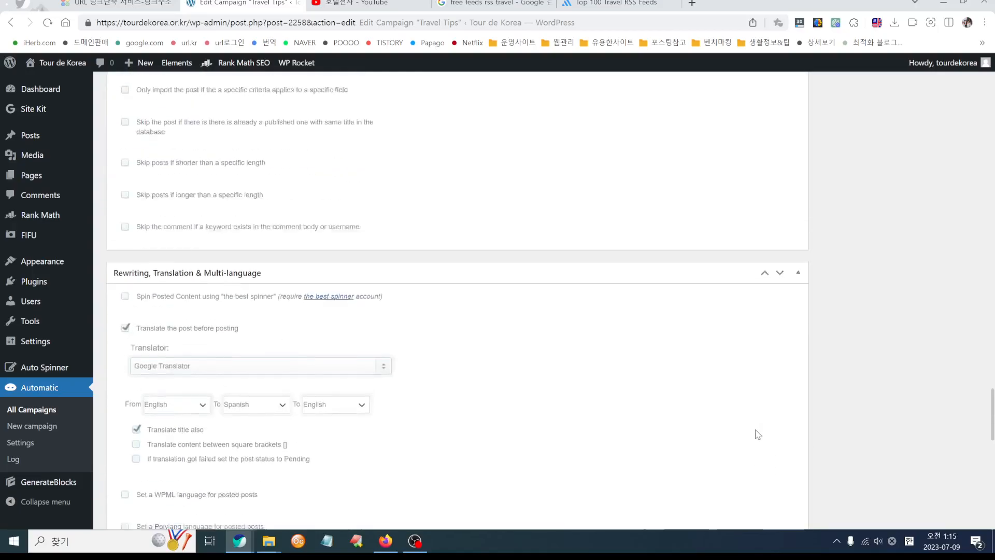
scroll(757, 434, "up", 15)
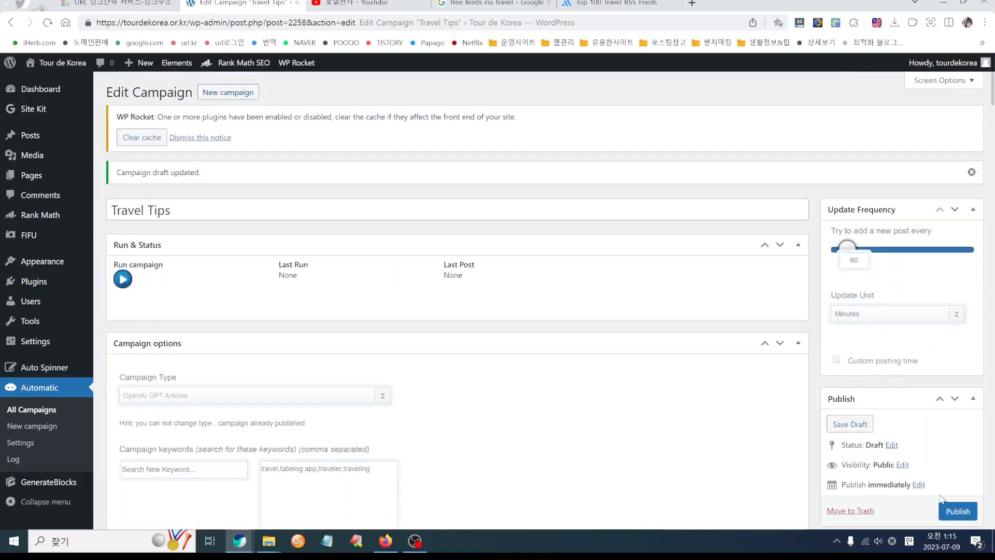
left_click(958, 511)
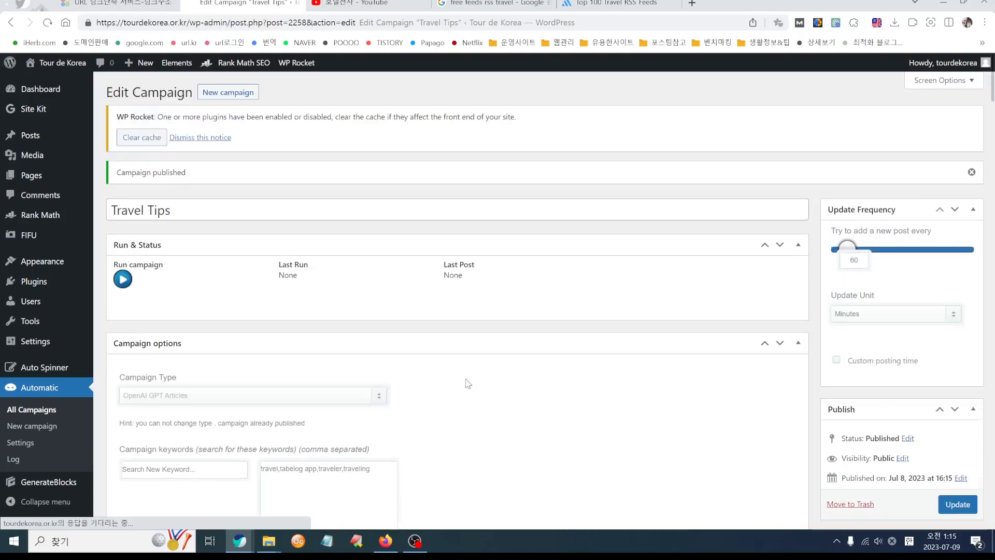
left_click(123, 279)
scroll(531, 399, "down", 3)
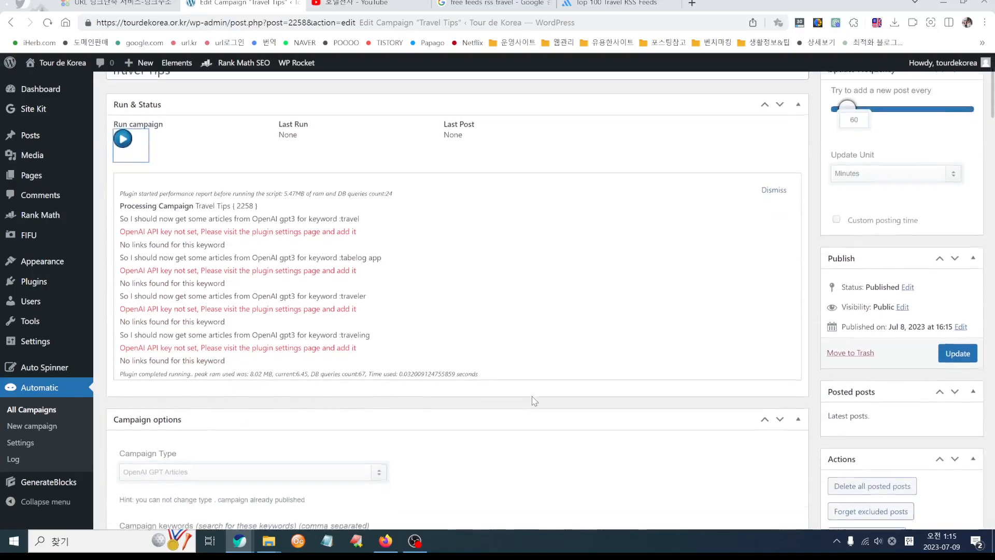
left_click_drag(120, 344, 185, 346)
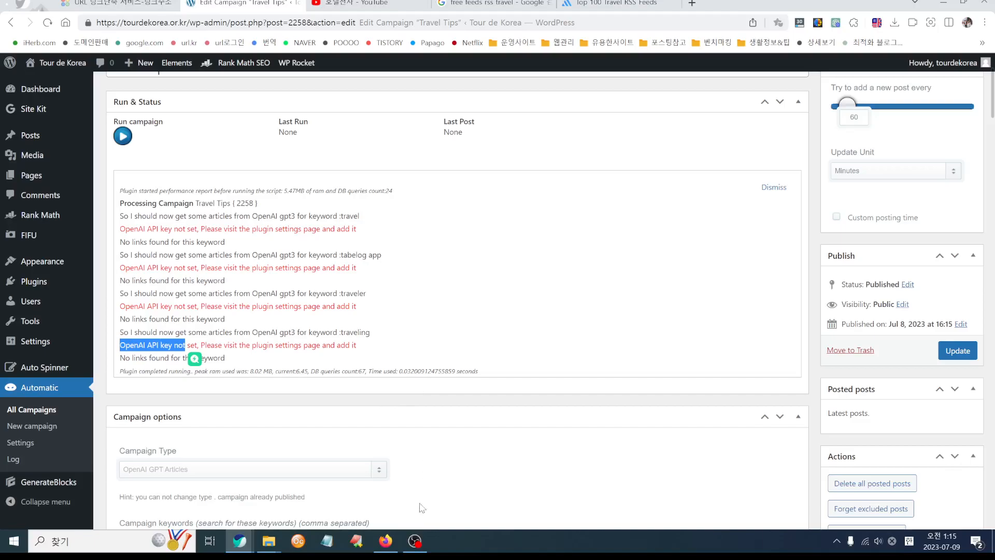
left_click(414, 540)
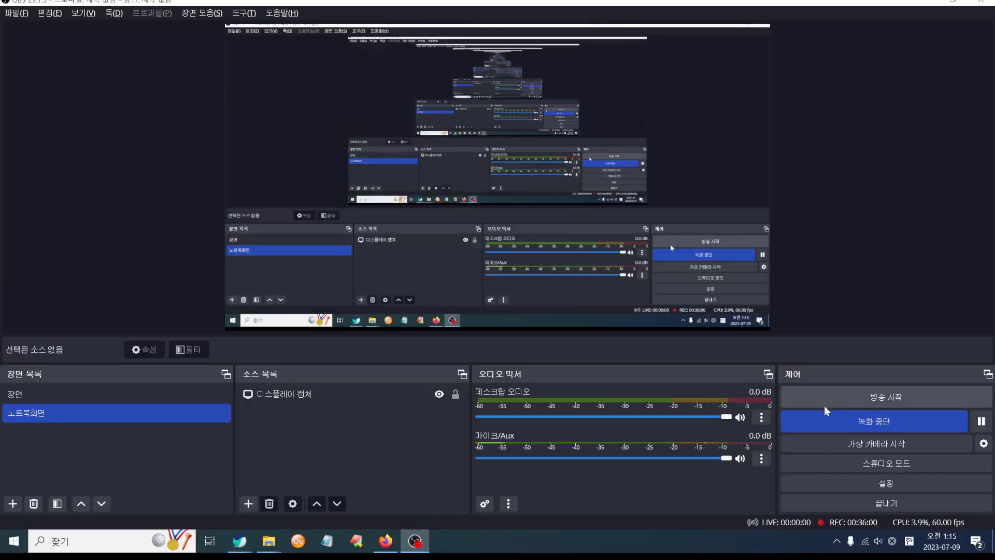
left_click(961, 433)
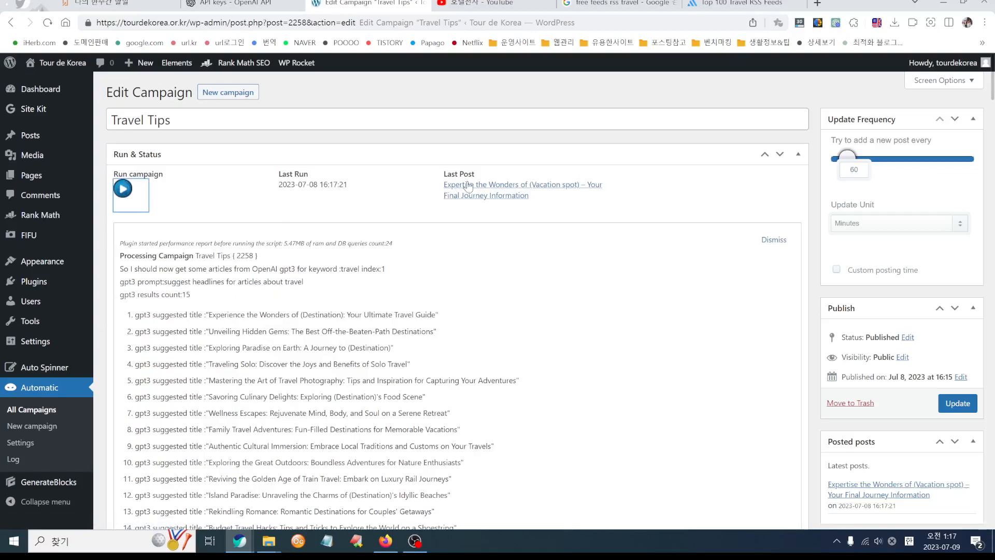
Step: Open the campaign's last generated post on the site and read through its title, body text and closing section
left_click(489, 196)
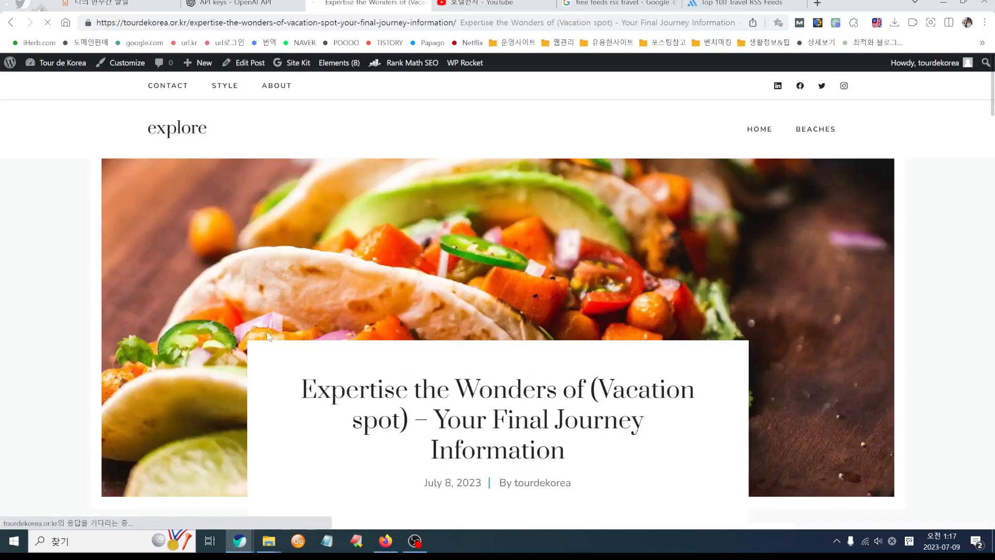
scroll(785, 379, "down", 3)
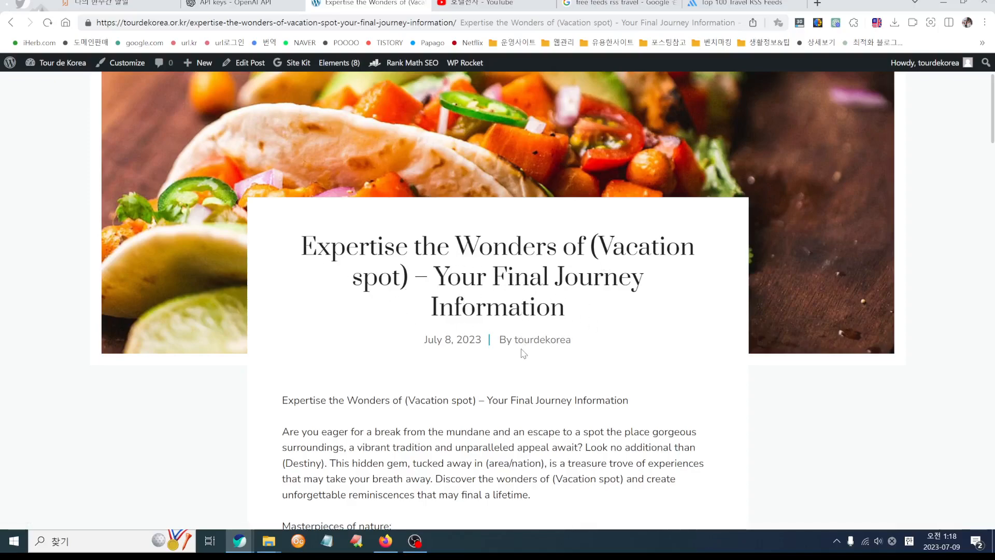
scroll(536, 376, "down", 5)
scroll(537, 378, "down", 12)
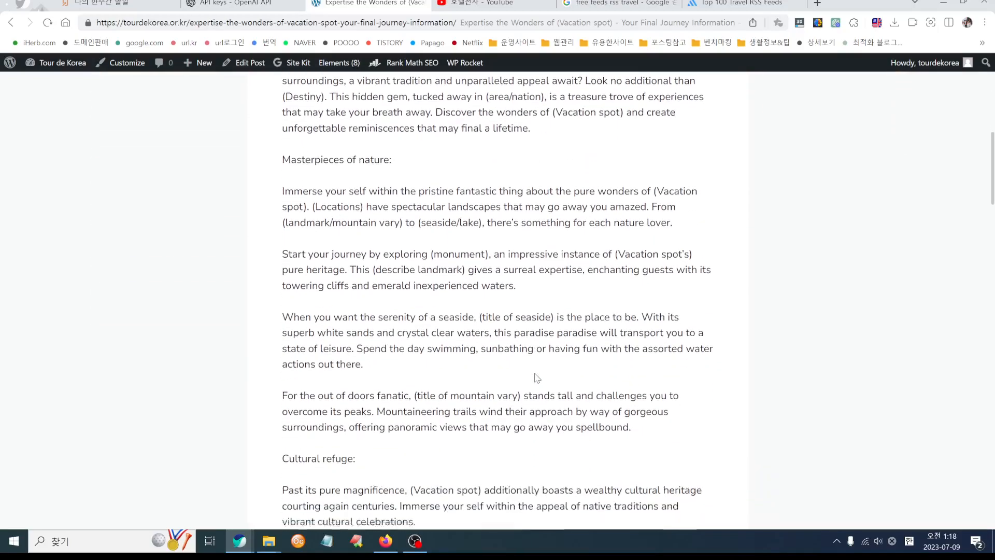
scroll(535, 375, "down", 13)
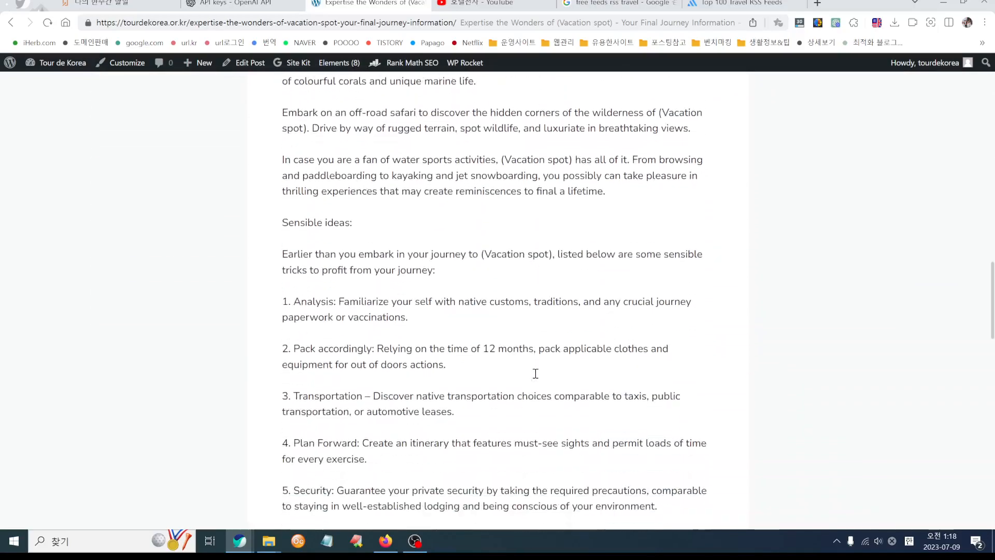
scroll(537, 378, "up", 20)
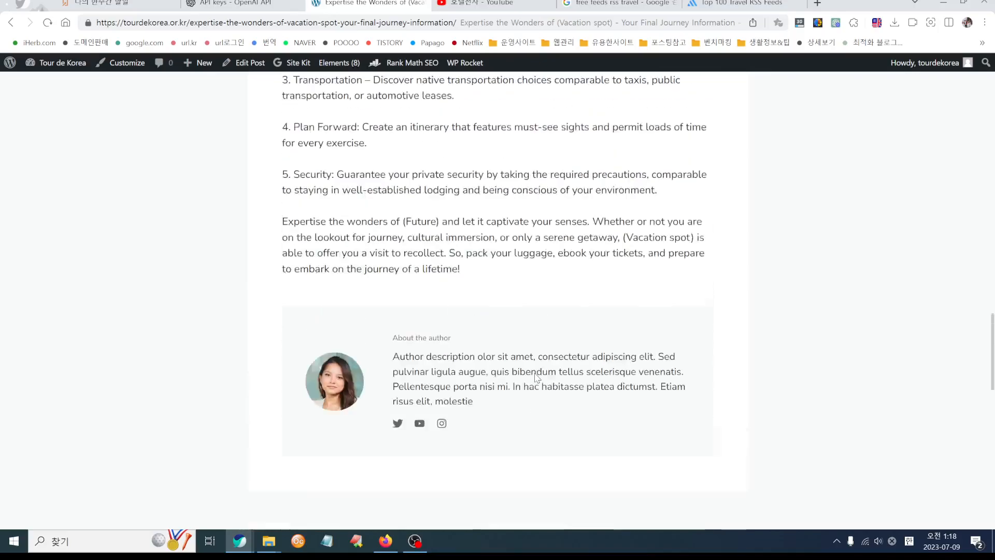
Step: Return from the generated post to the site's home page, collapse the ad overlay and look over the page
scroll(537, 378, "up", 8)
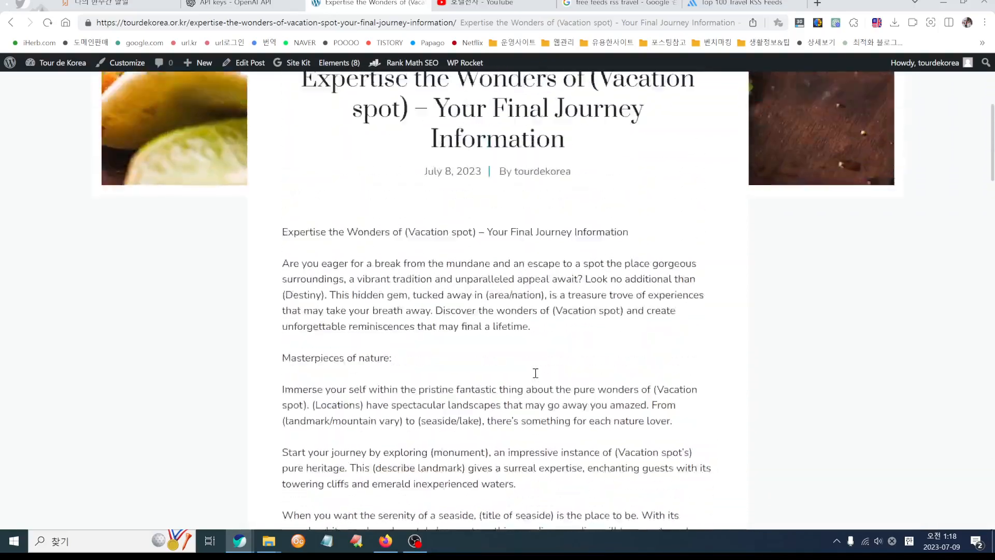
scroll(553, 383, "up", 3)
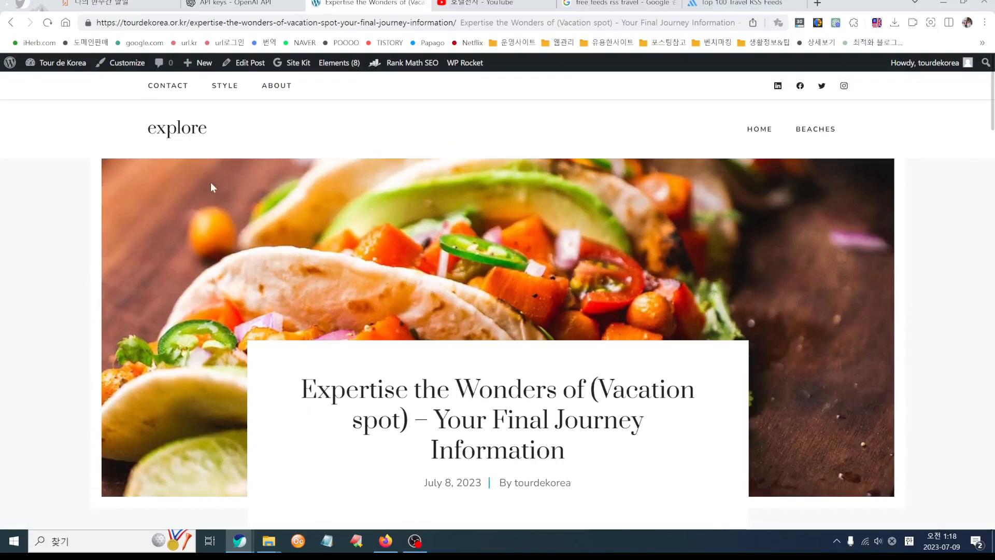
left_click(182, 134)
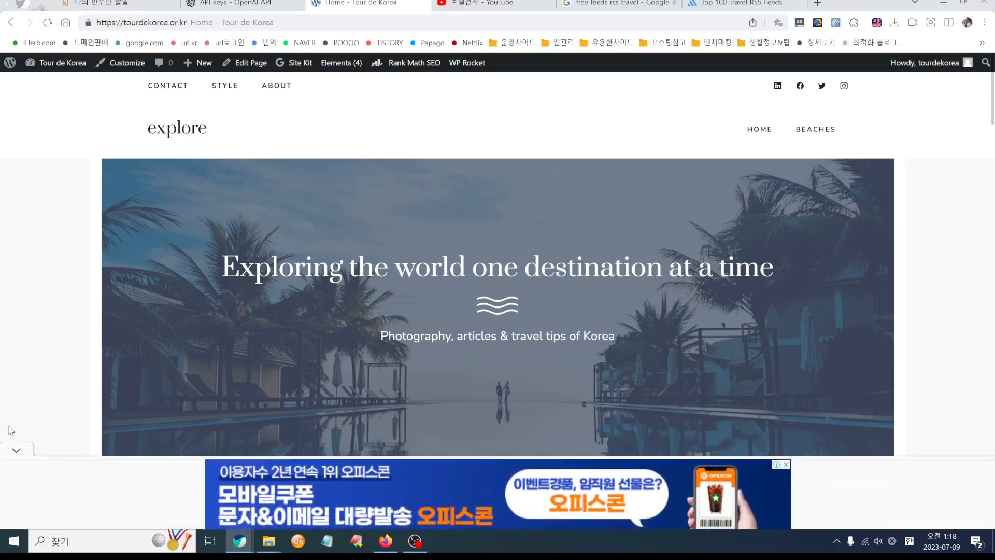
left_click(16, 450)
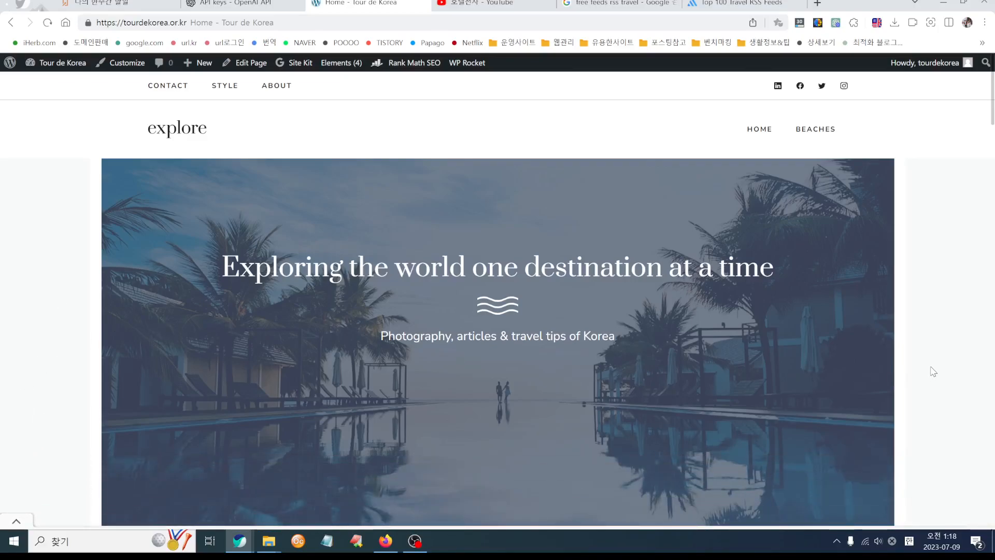
scroll(932, 371, "down", 10)
scroll(930, 371, "down", 4)
scroll(881, 368, "up", 10)
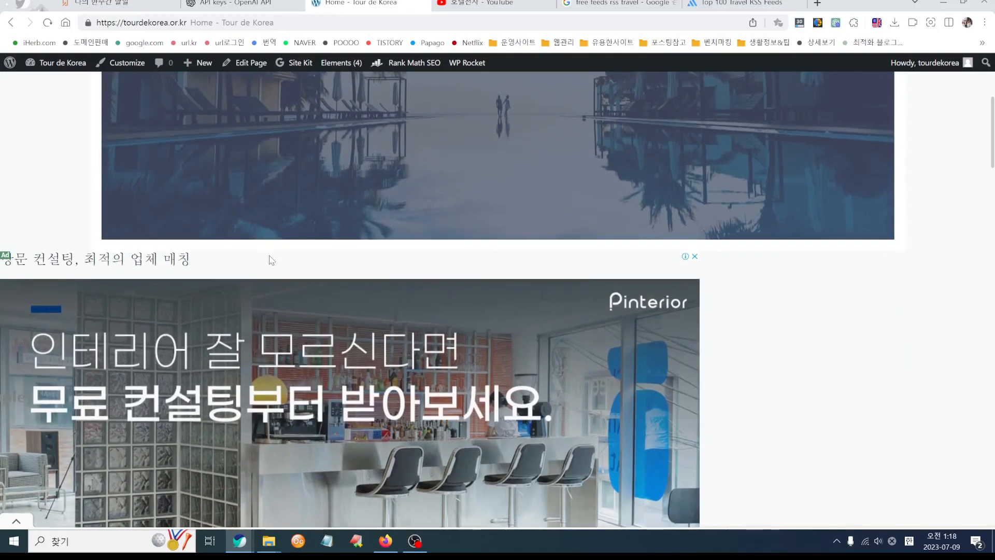
scroll(212, 252, "up", 8)
Step: Reload the home page and examine the Featured Articles and Latest Articles sections for the new post and its thumbnail
left_click(178, 128)
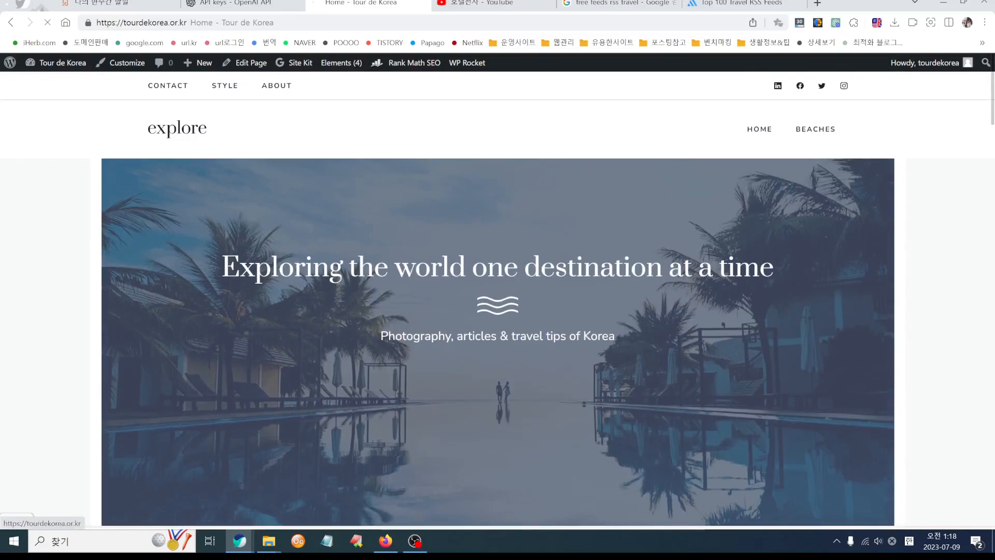
scroll(867, 351, "down", 7)
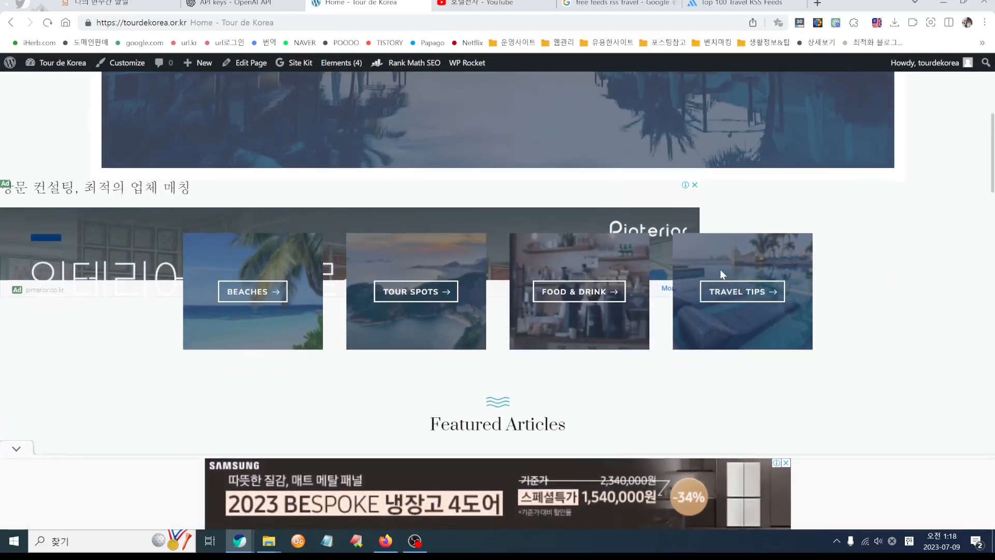
scroll(298, 224, "up", 7)
left_click(171, 132)
scroll(303, 190, "down", 5)
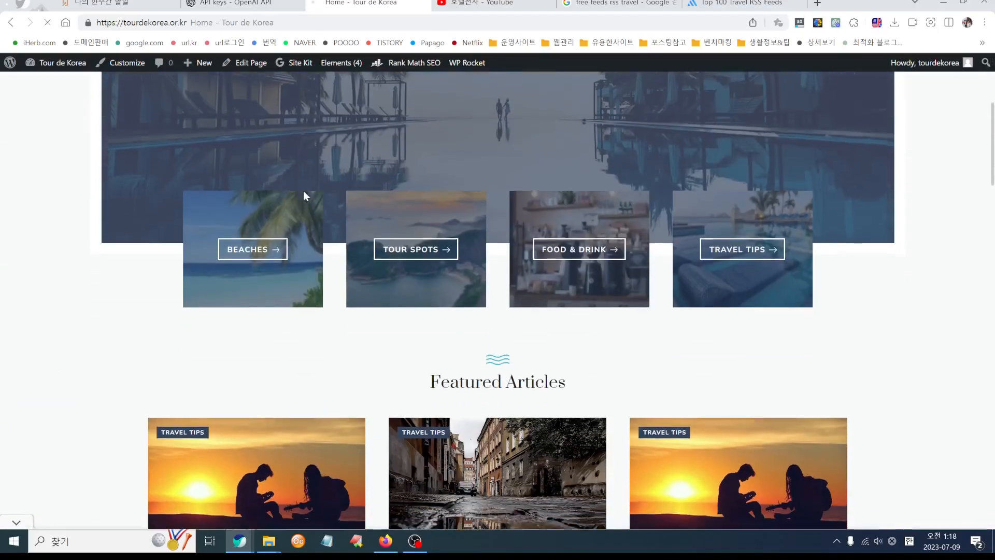
scroll(313, 275, "down", 4)
left_click(14, 450)
scroll(340, 395, "down", 3)
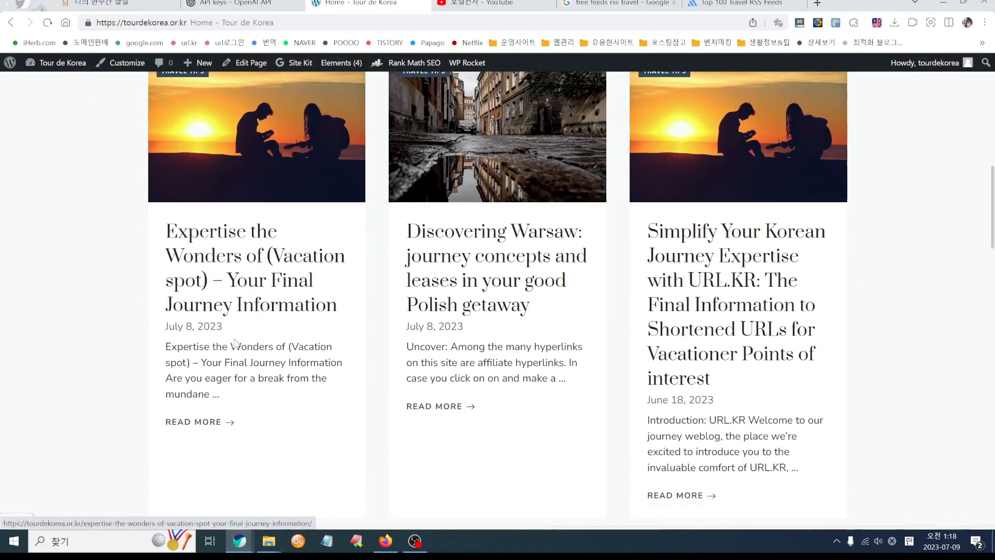
scroll(377, 416, "up", 2)
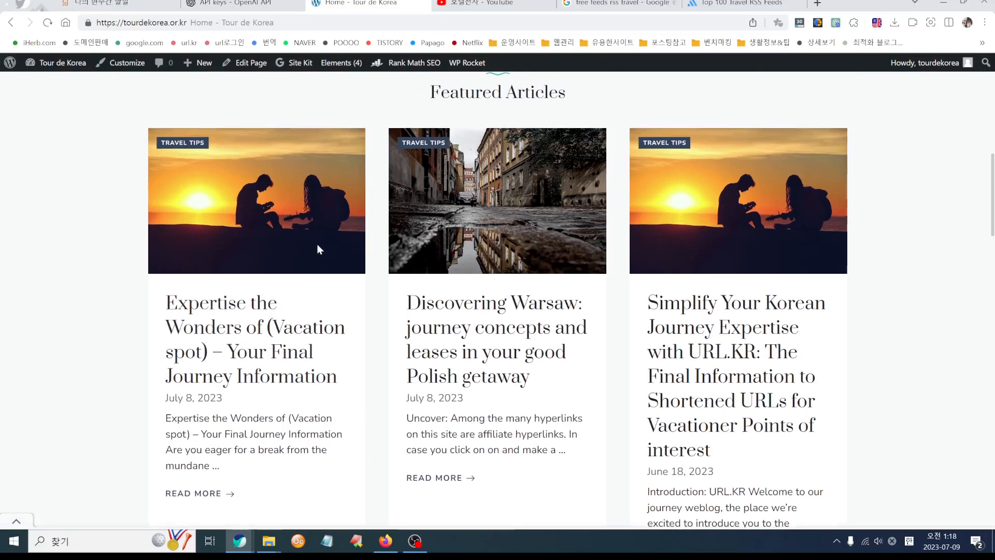
scroll(413, 317, "down", 8)
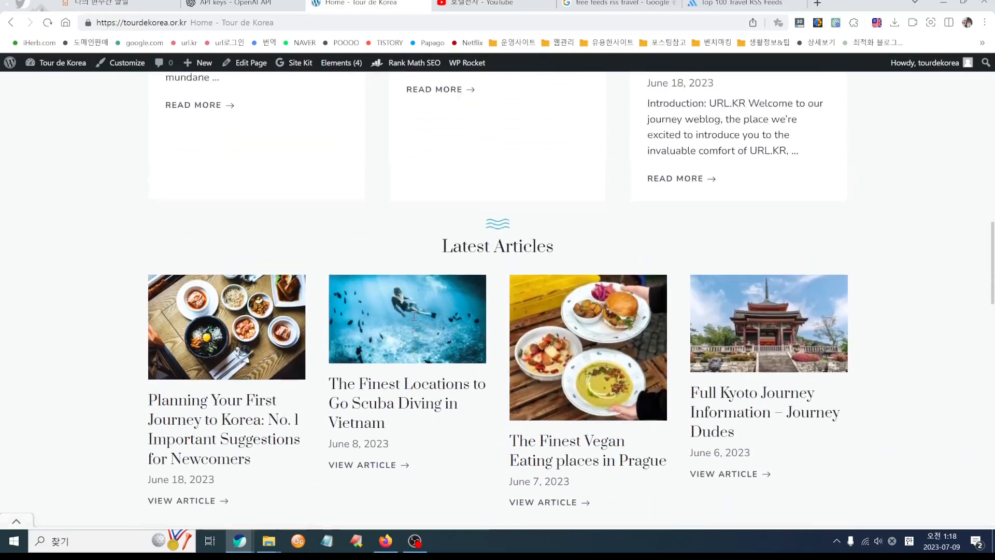
scroll(325, 318, "up", 8)
Step: Open the "Expertise the Wonders of (Vacation spot)" post from Featured Articles and bring it up in the post editor
left_click(245, 358)
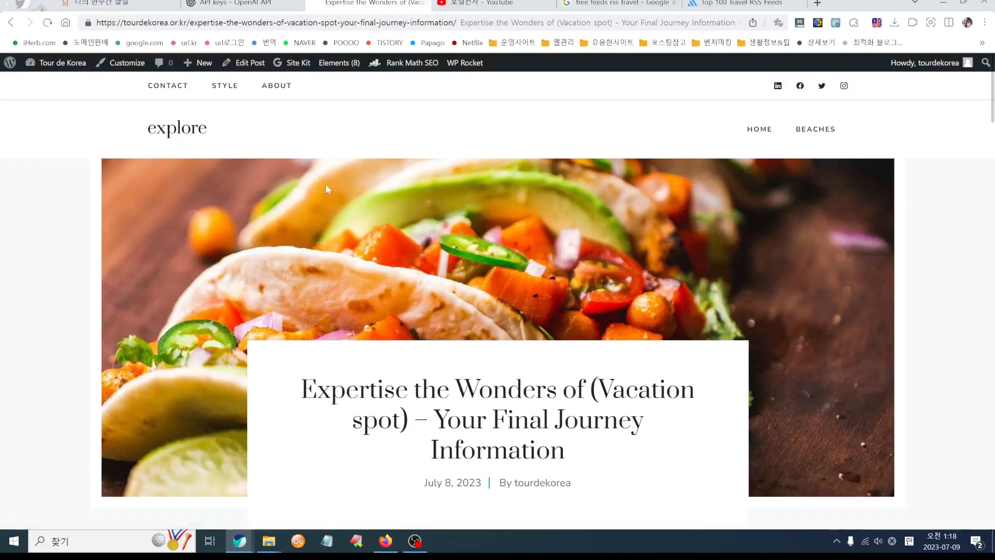
scroll(371, 262, "down", 4)
left_click(48, 24)
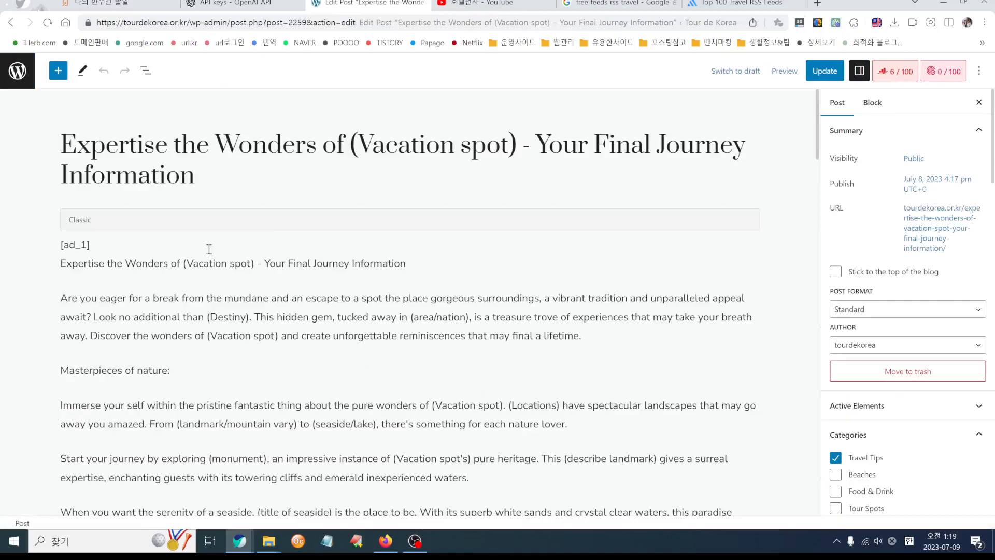
scroll(443, 422, "down", 3)
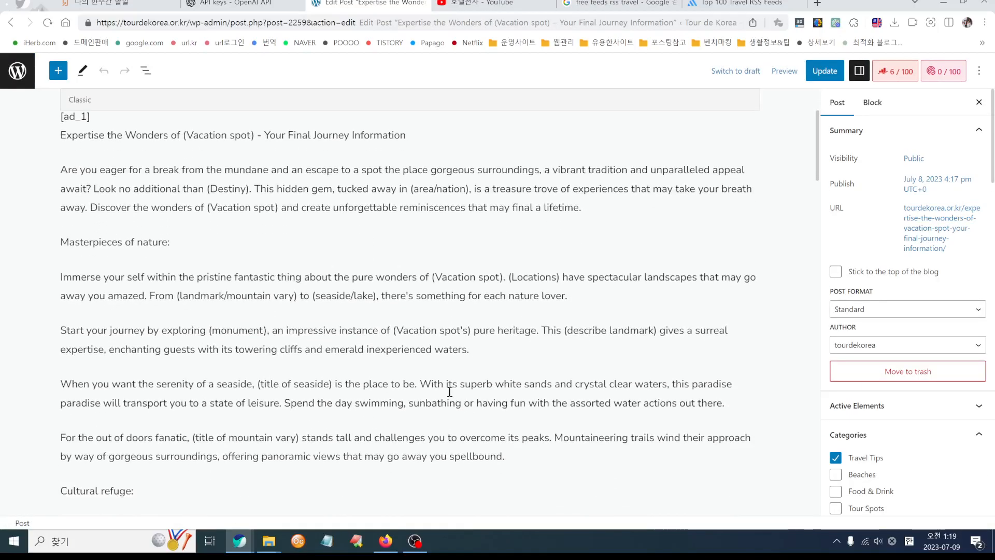
left_click(448, 384)
scroll(521, 396, "up", 3)
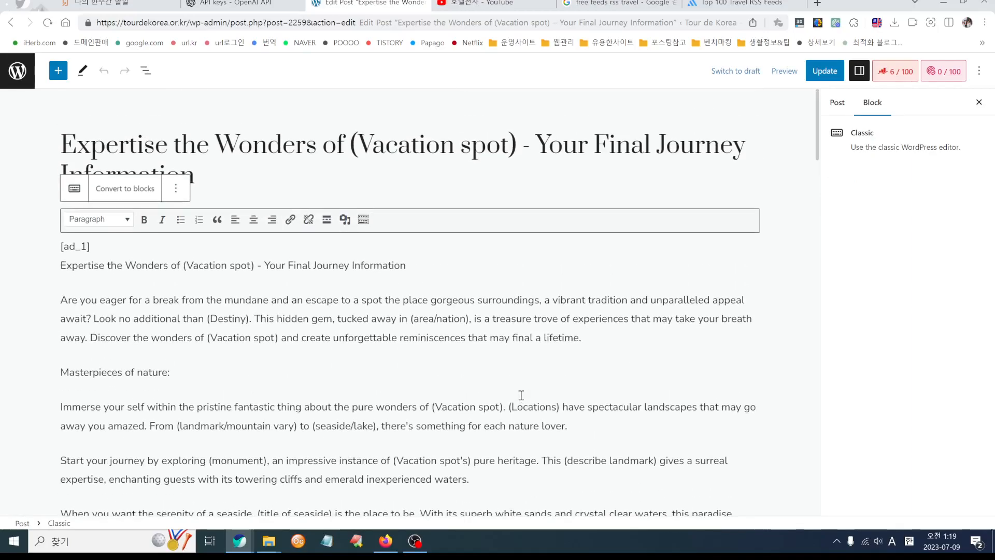
Step: Fetch an external featured image for the post using the keyword "vacation"
left_click(836, 102)
scroll(881, 373, "down", 10)
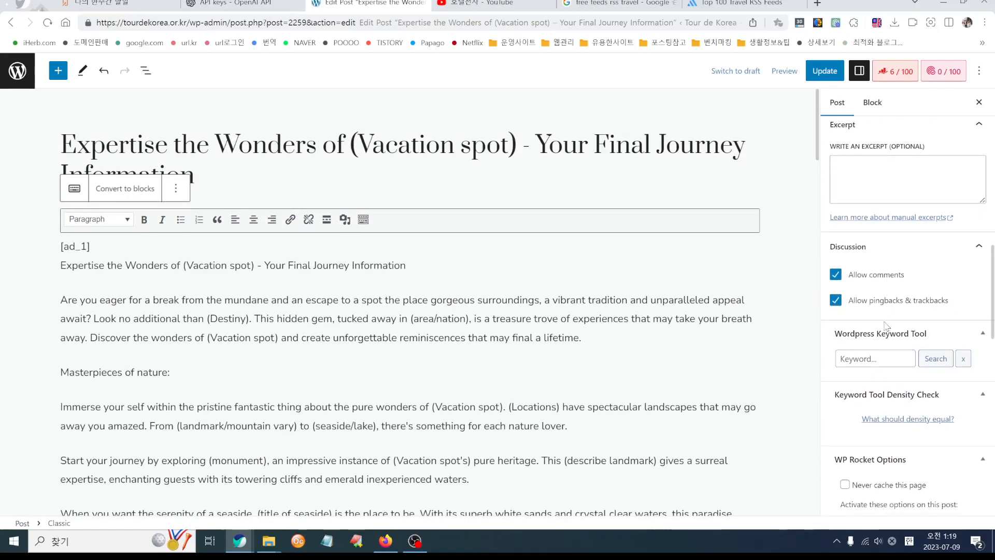
scroll(884, 333, "down", 3)
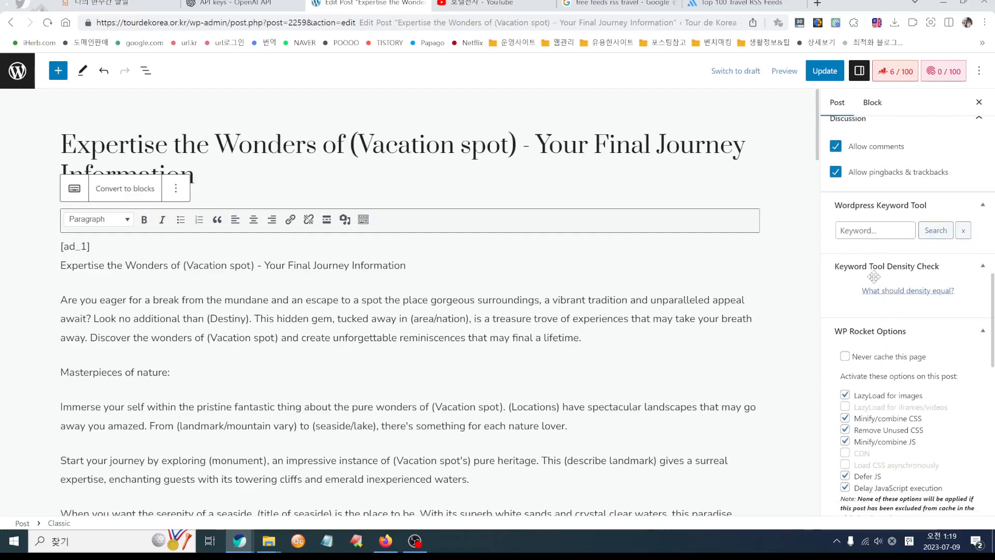
scroll(875, 311, "down", 7)
left_click(880, 352)
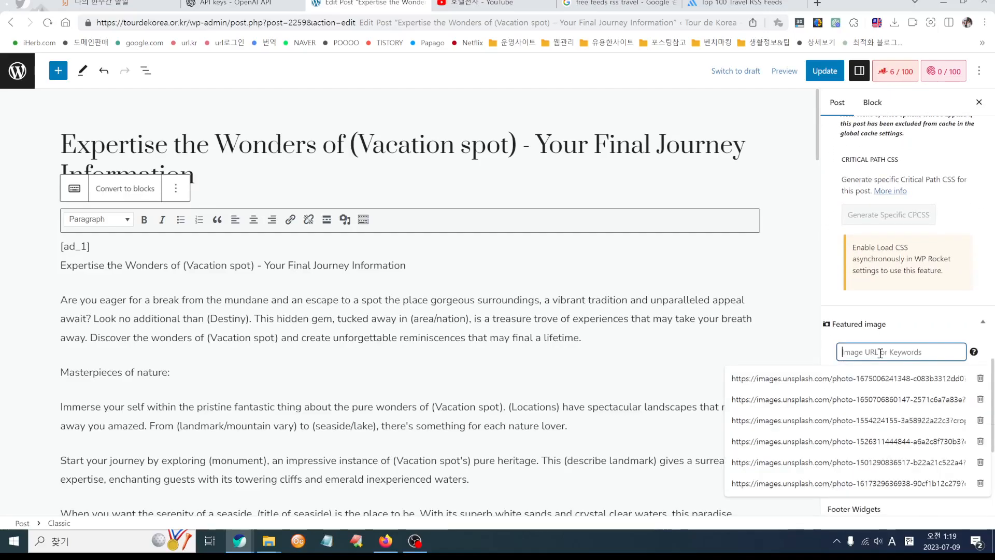
type("vat")
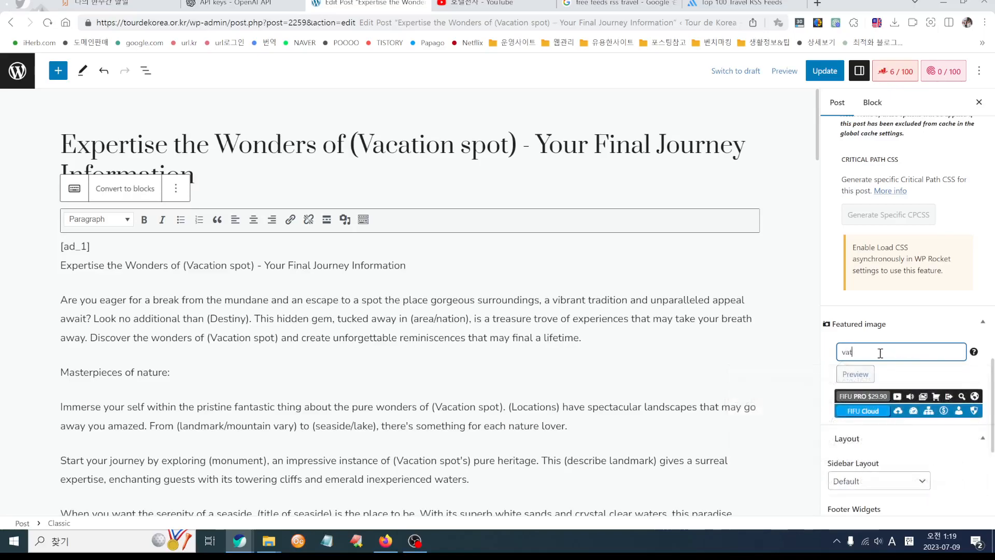
key("BackSpace")
type("cation")
left_click(854, 375)
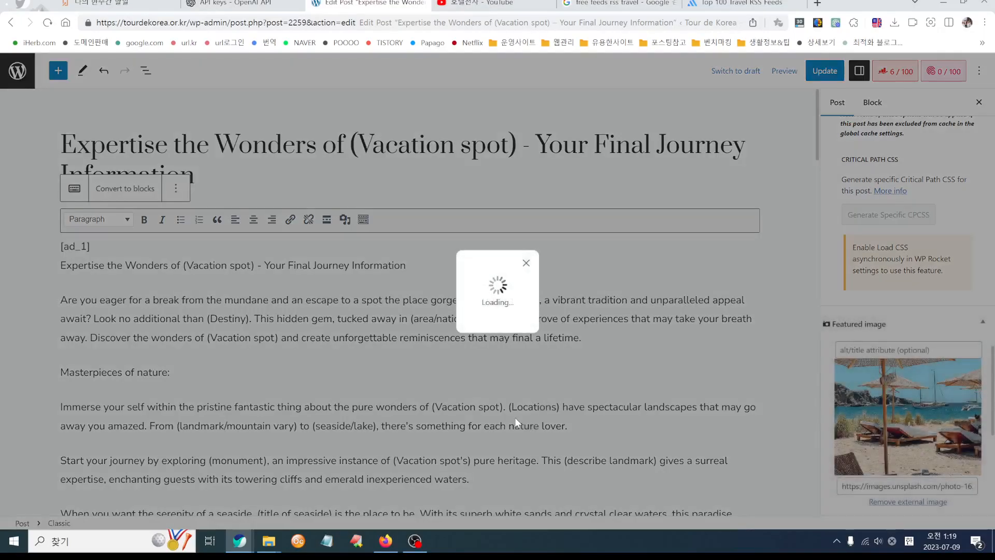
Step: Look through the suggested vacation images for the featured image and close the image selection
scroll(554, 389, "down", 20)
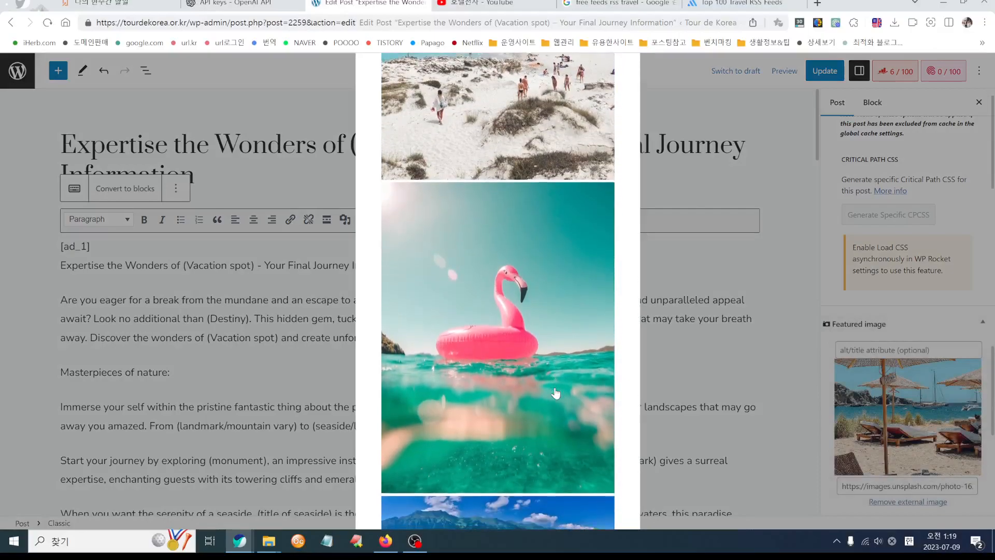
scroll(555, 395, "down", 15)
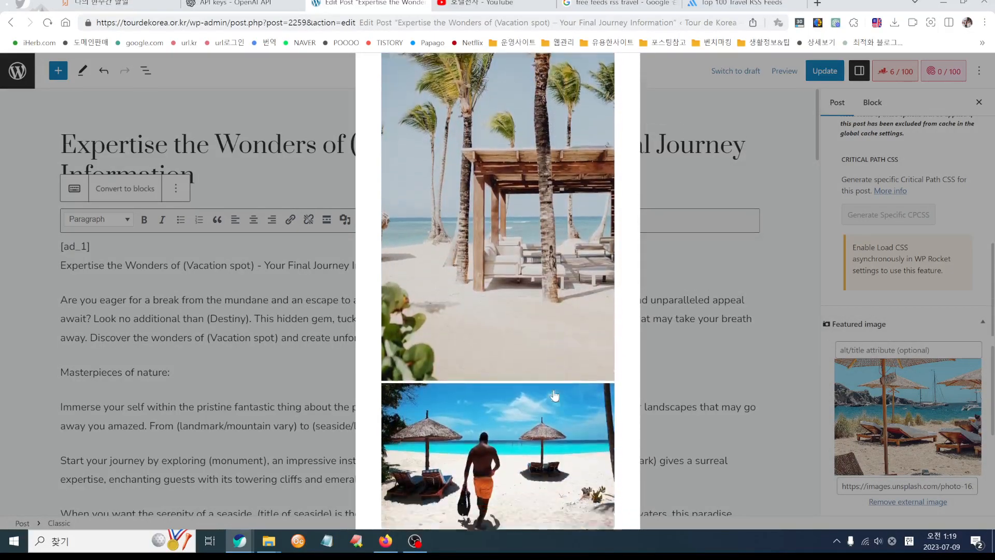
scroll(555, 395, "down", 8)
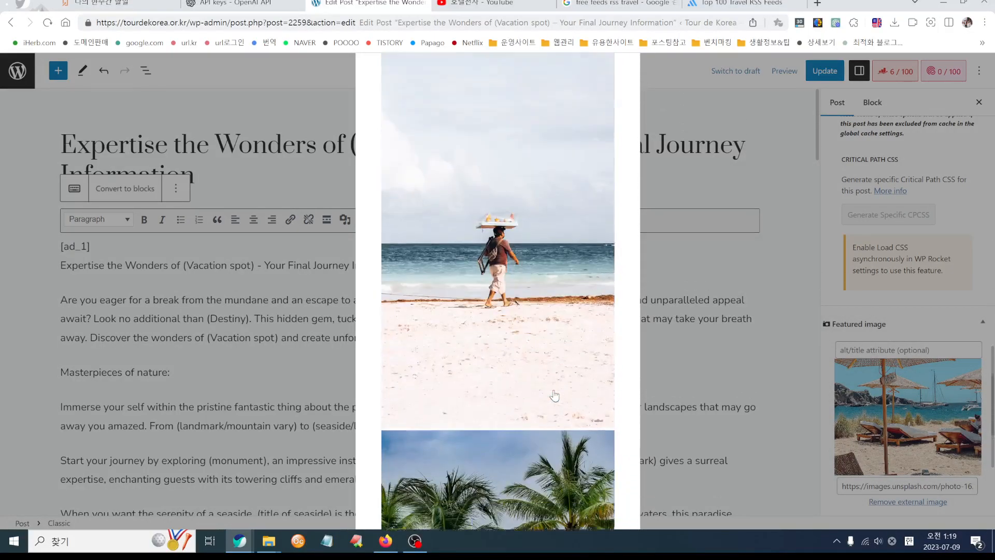
scroll(554, 395, "down", 12)
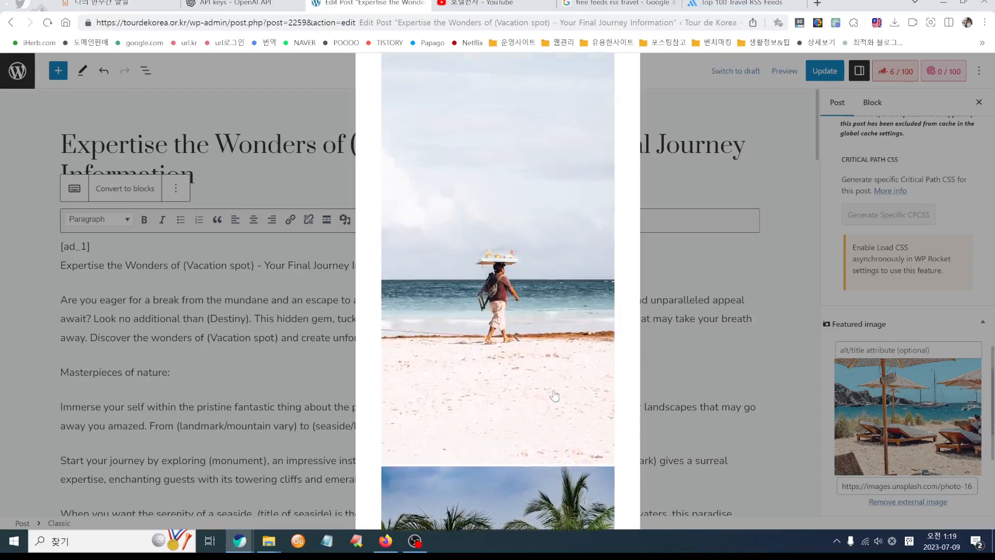
scroll(554, 395, "up", 8)
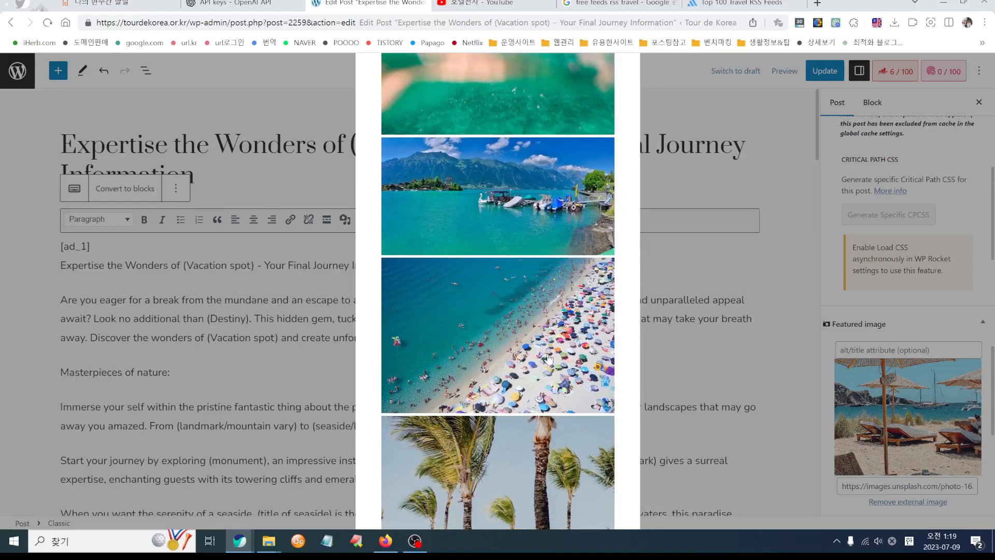
scroll(549, 358, "up", 10)
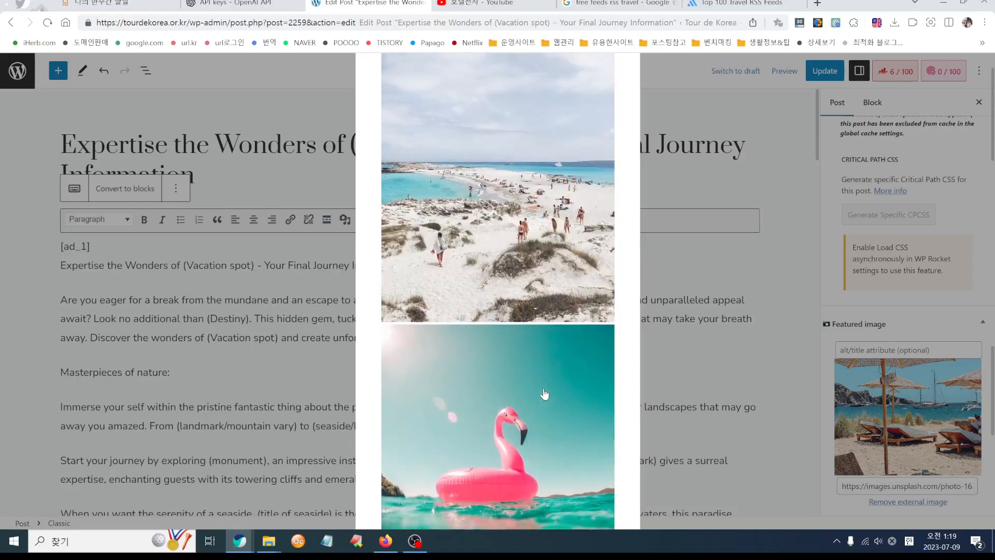
scroll(545, 394, "down", 4)
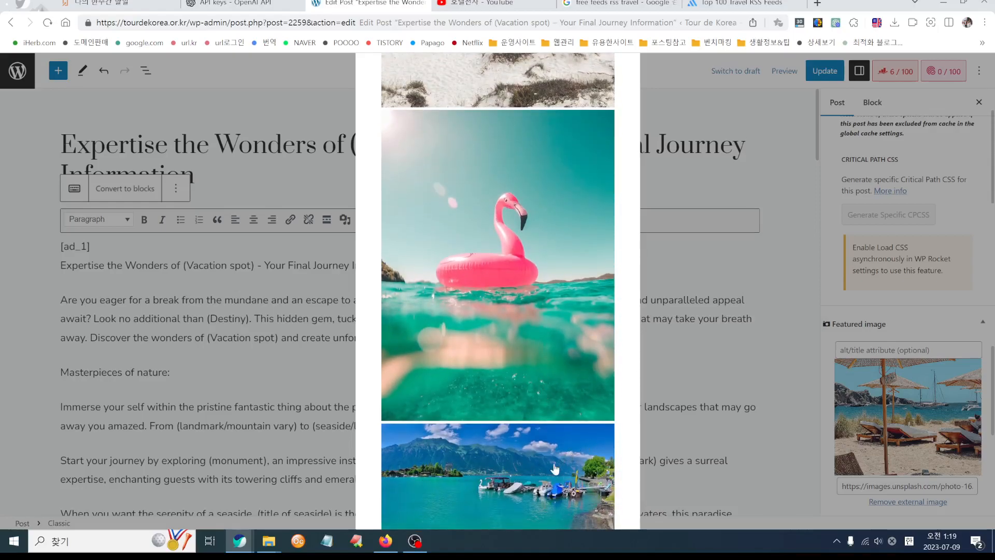
left_click(689, 372)
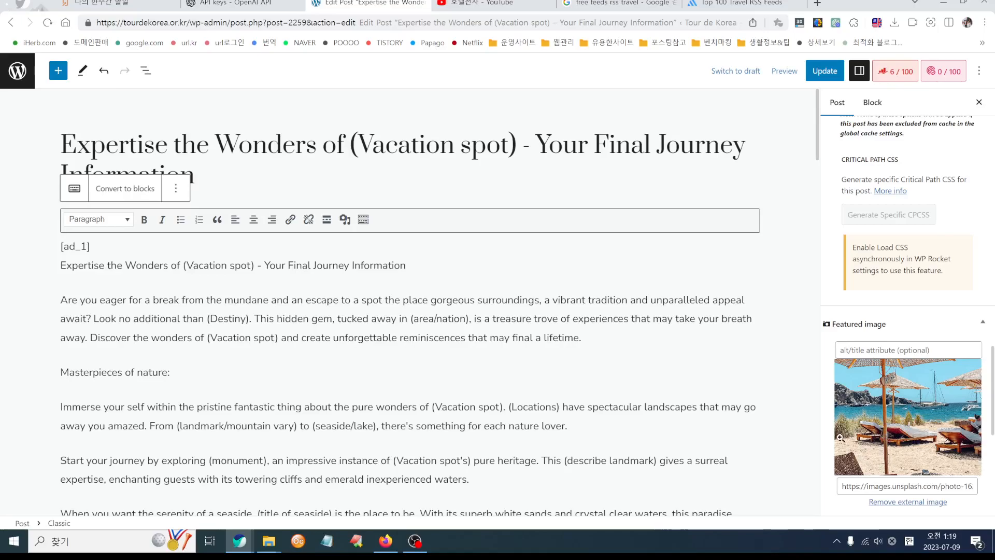
Step: Preview the post in a new tab and look over its header image and body
scroll(840, 437, "down", 5)
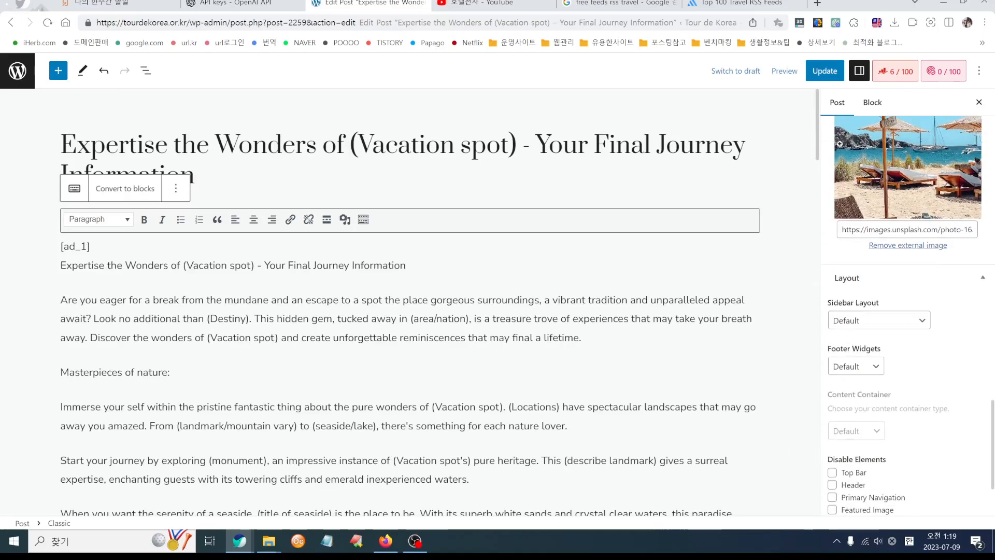
left_click(785, 70)
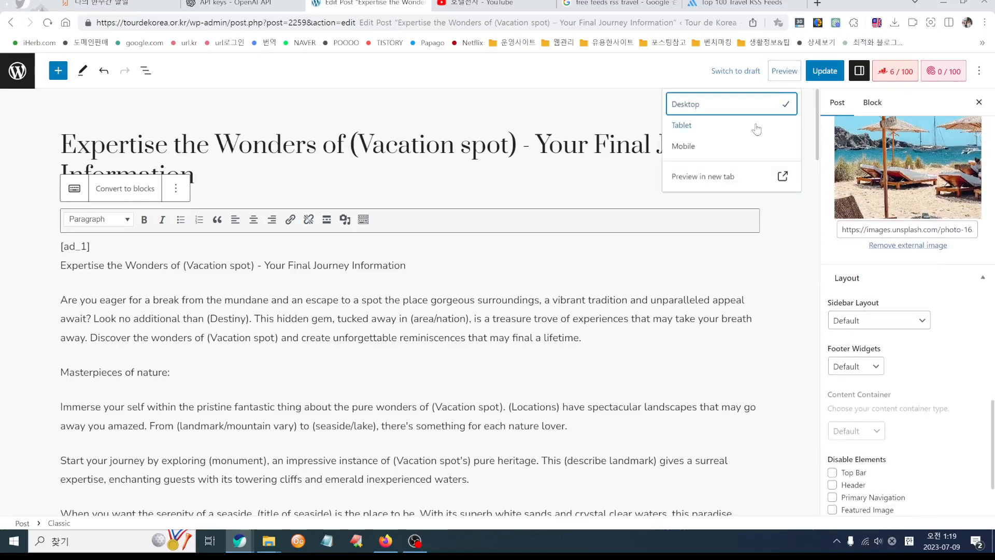
left_click(730, 176)
scroll(471, 358, "down", 4)
scroll(470, 363, "down", 5)
scroll(470, 362, "up", 12)
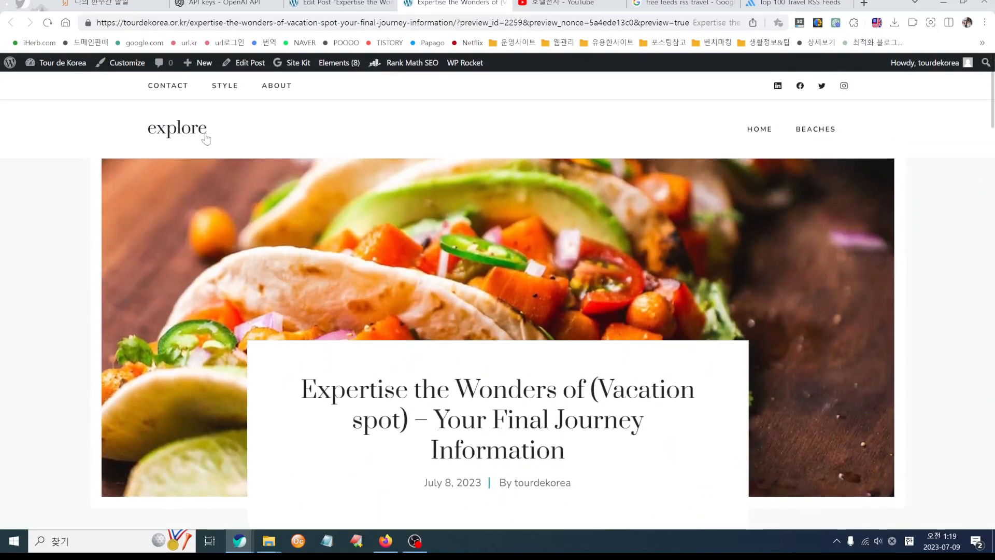
Step: Go from the preview to the home page and check the post's thumbnail under Featured Articles
left_click(204, 136)
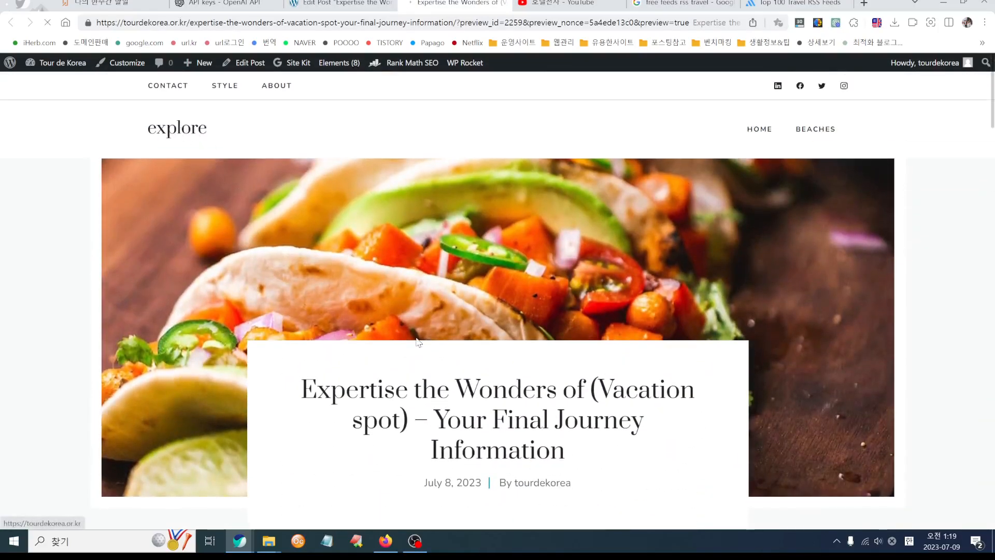
scroll(444, 386, "down", 7)
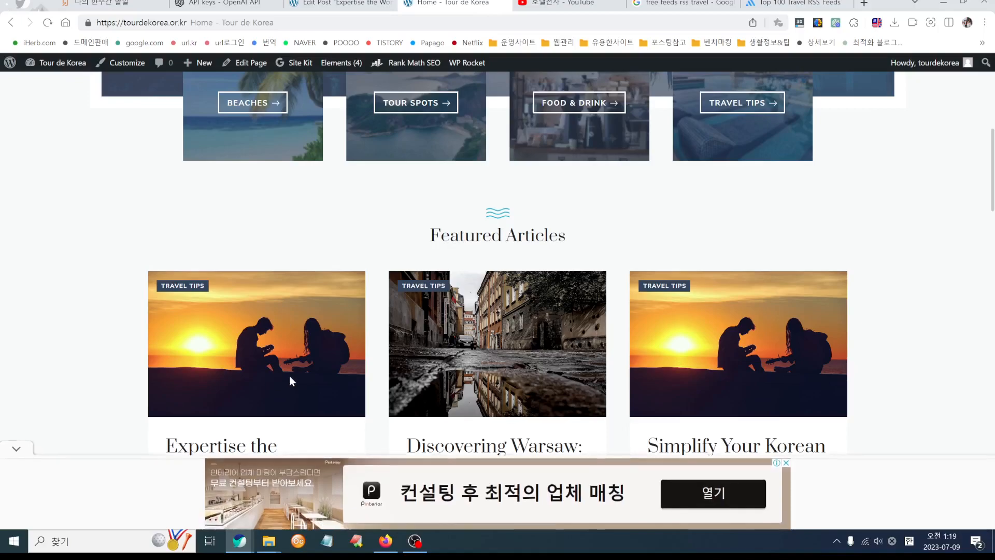
scroll(277, 331, "down", 4)
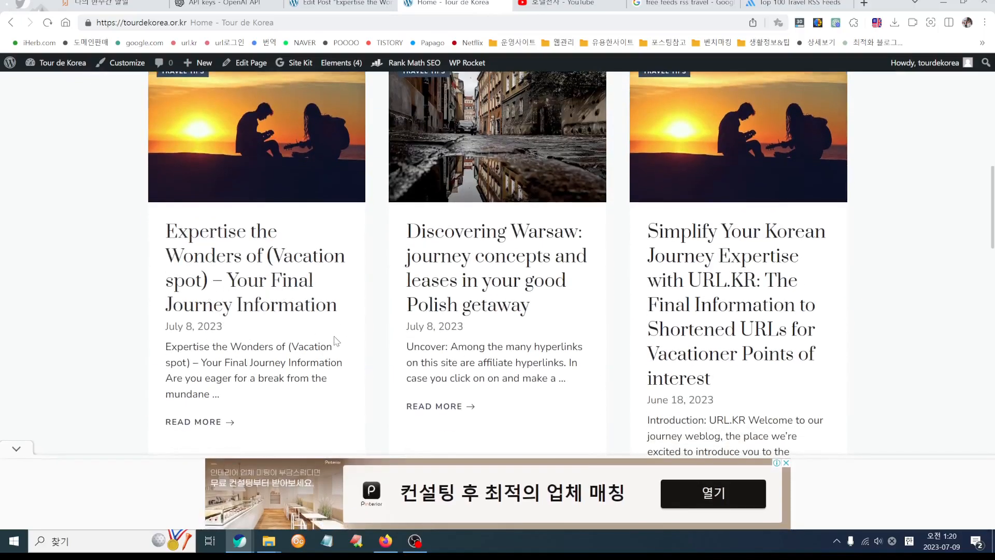
scroll(304, 343, "up", 10)
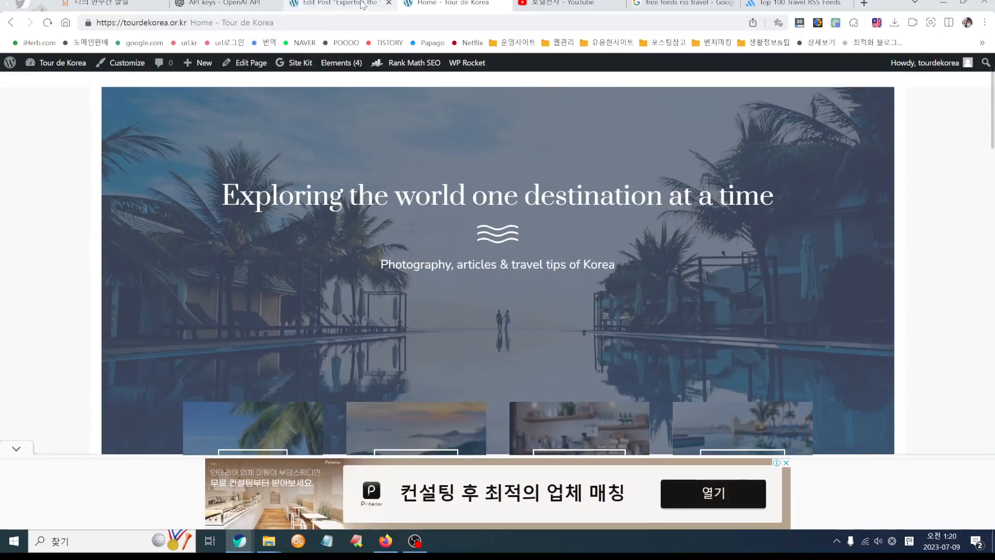
Step: Return to the post editor, remove the external featured image and fetch another one using the keyword "vacation"
left_click(362, 6)
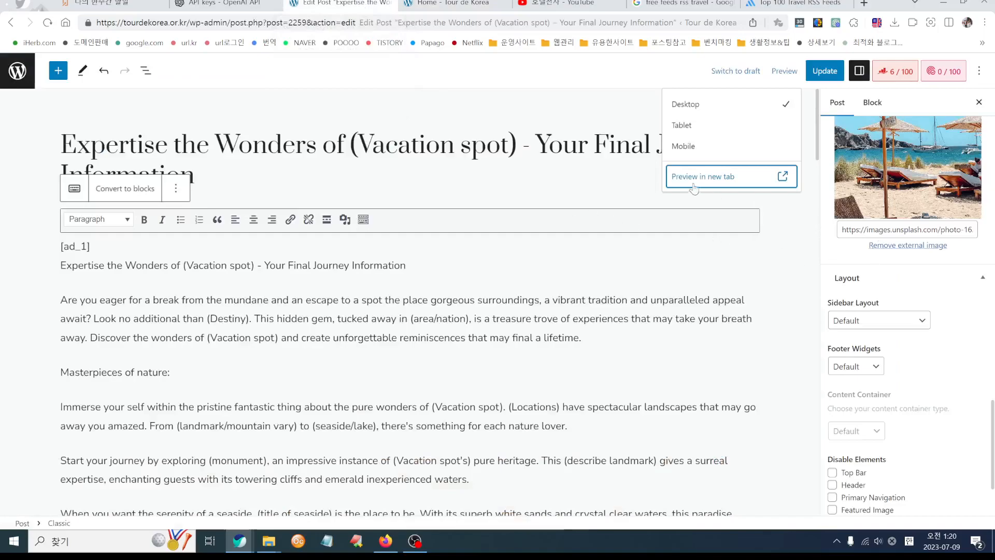
left_click(798, 252)
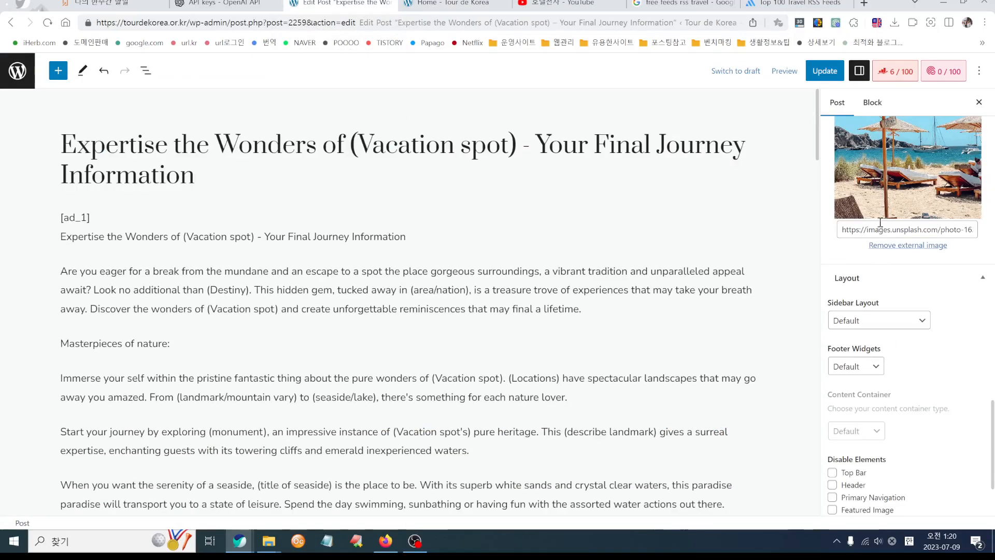
left_click(918, 247)
left_click(895, 231)
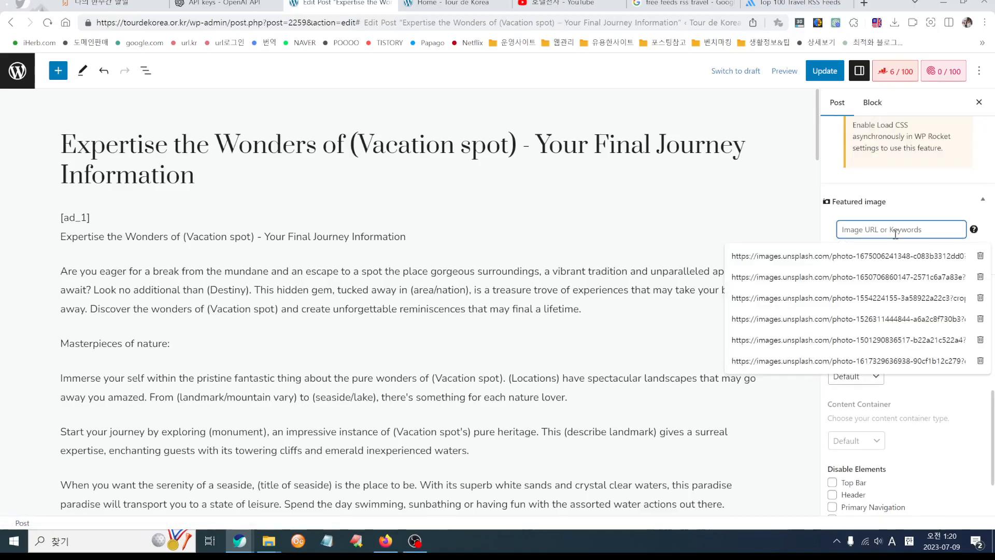
type("va")
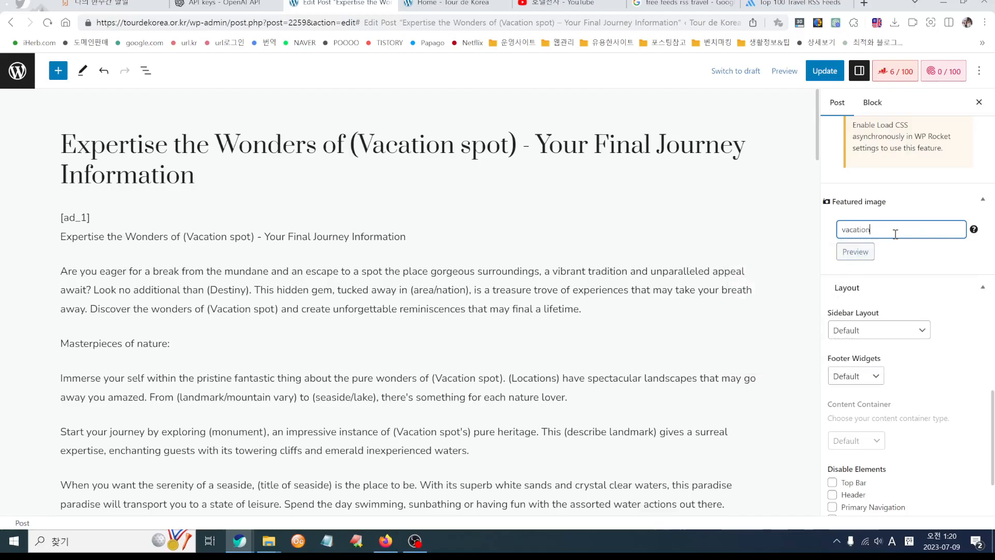
type("cation")
left_click(862, 257)
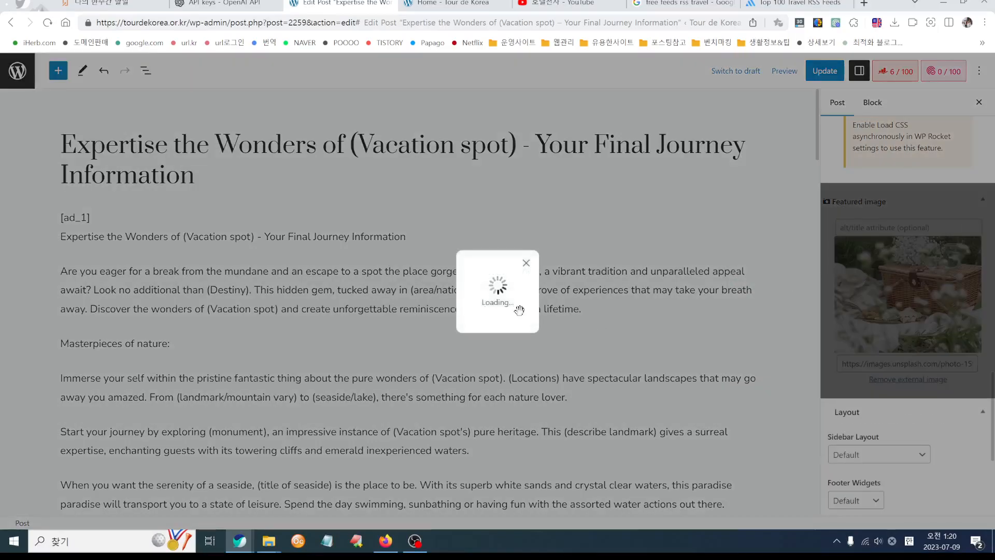
Step: Choose the image of the sailboat in the blue bay as the featured image and update the post
scroll(554, 373, "down", 7)
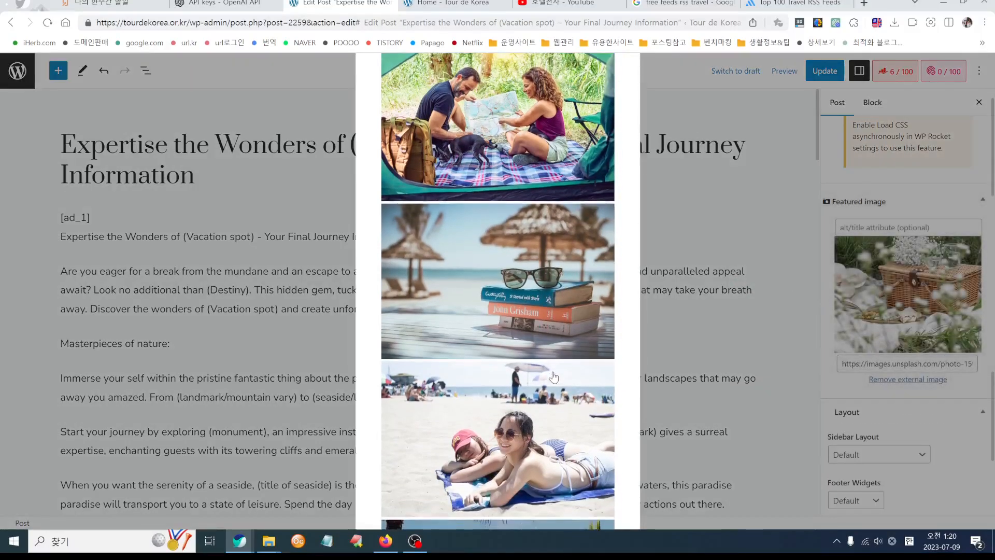
scroll(554, 386, "down", 12)
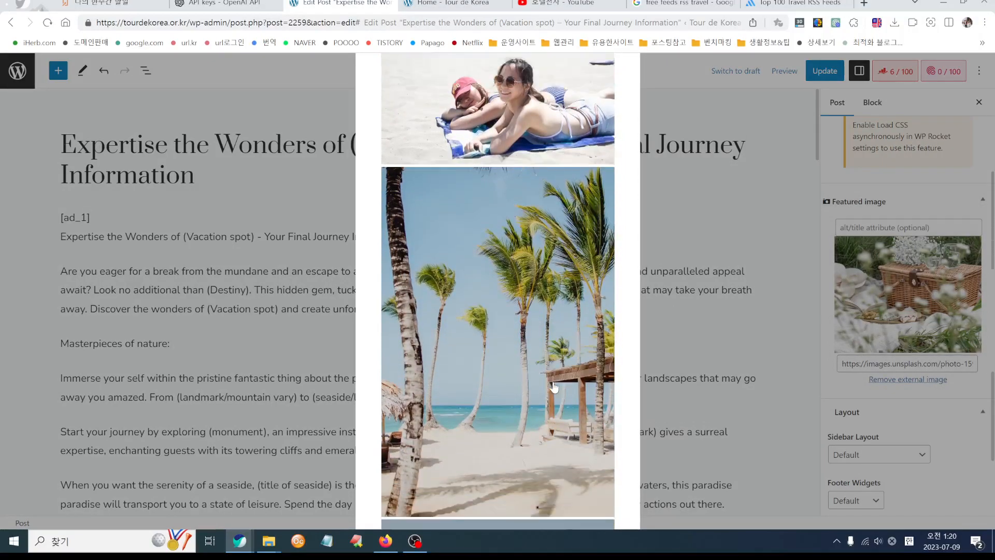
scroll(554, 386, "down", 10)
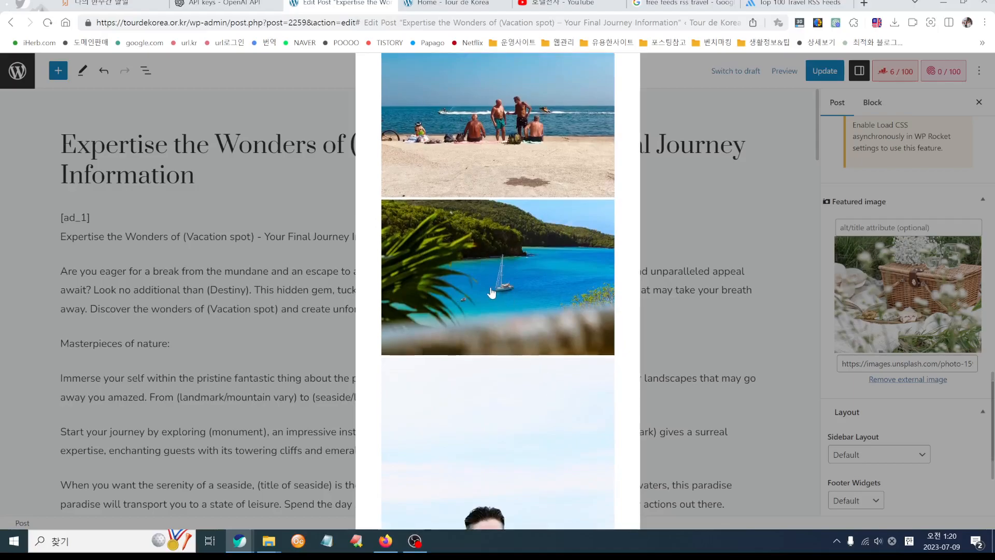
left_click(491, 293)
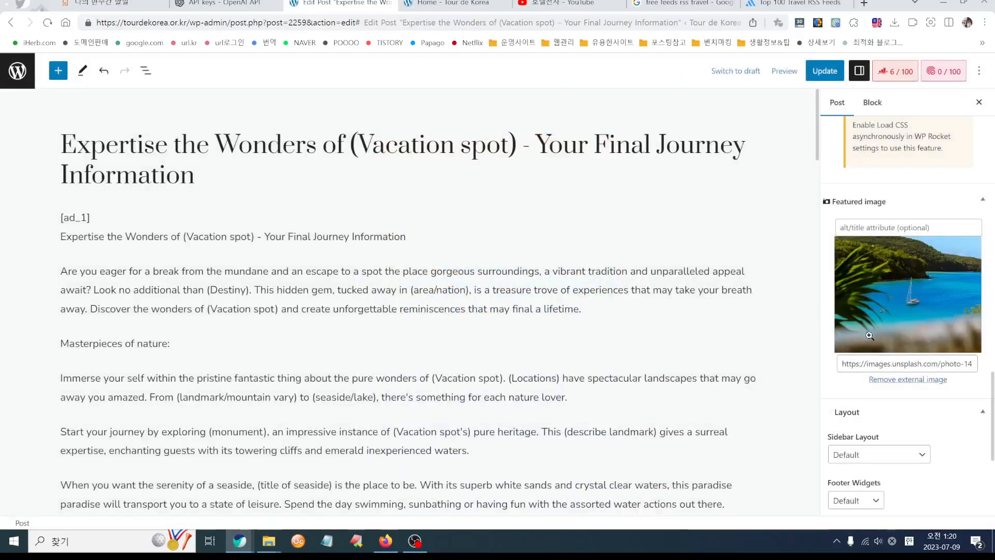
left_click(825, 71)
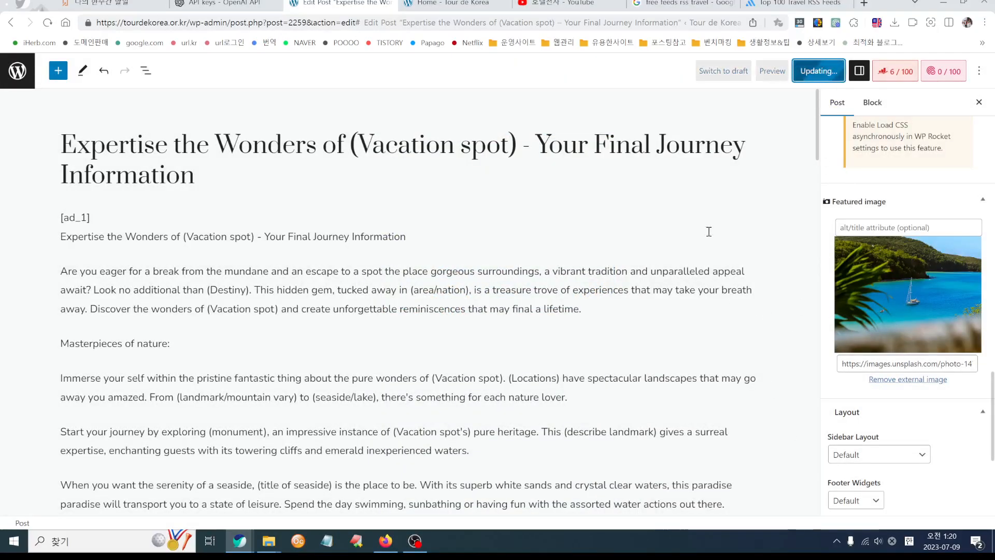
Step: View the updated post's header image and check its thumbnail under Featured Articles on the home page
left_click(104, 492)
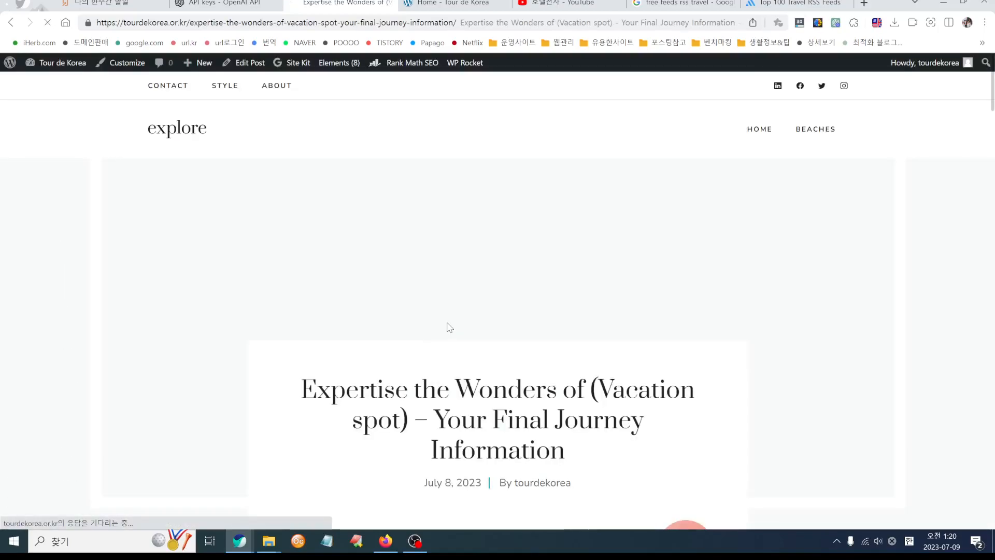
scroll(498, 388, "down", 4)
scroll(498, 389, "up", 4)
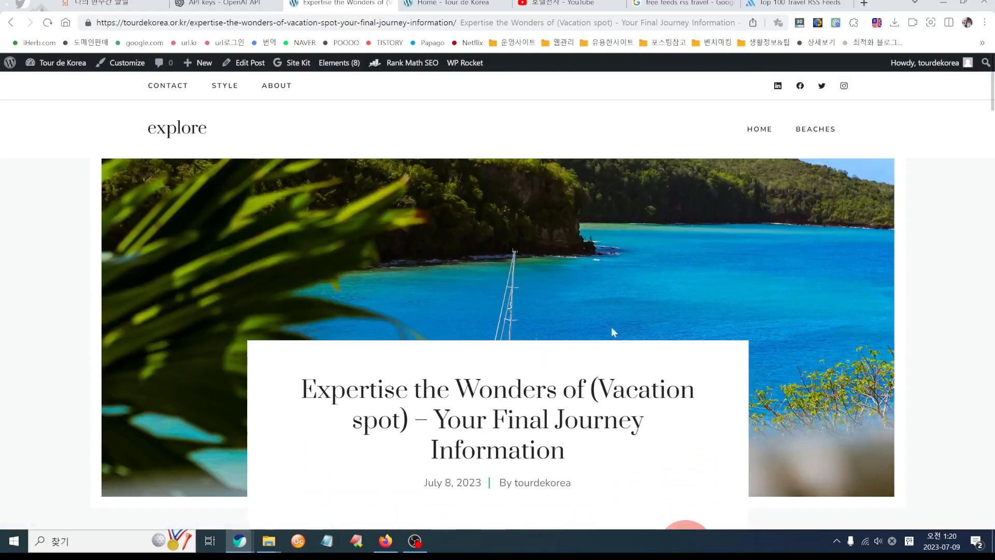
left_click(179, 128)
scroll(409, 318, "down", 6)
scroll(283, 362, "down", 6)
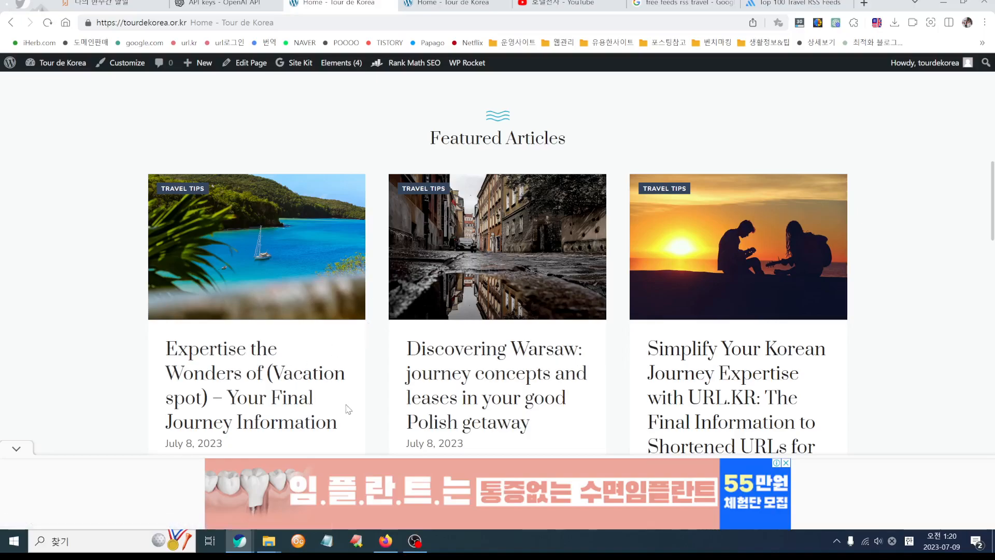
scroll(309, 409, "down", 4)
scroll(311, 314, "up", 3)
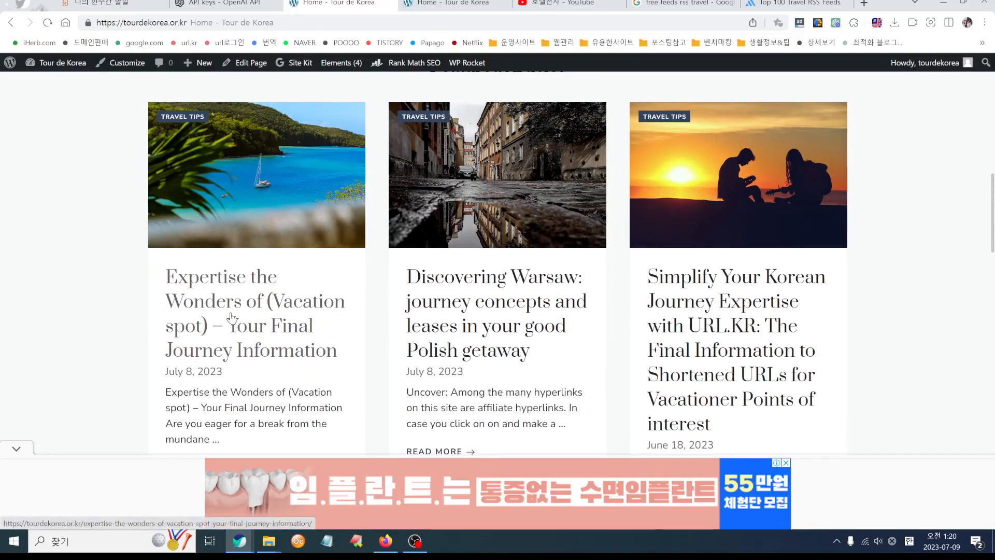
Step: Open the vacation spot post from Featured Articles and read through its body down to the author box
left_click(340, 333)
scroll(357, 336, "down", 8)
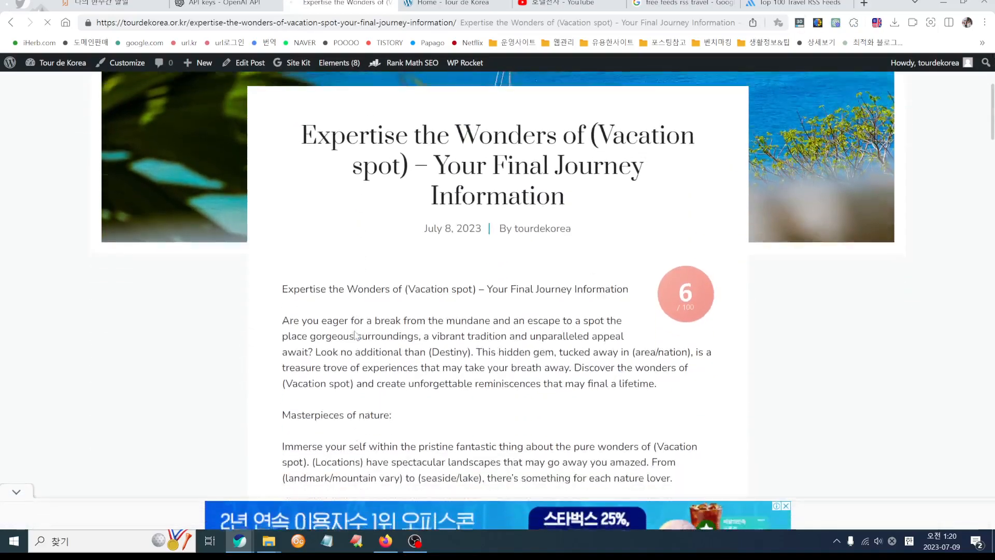
scroll(357, 336, "down", 15)
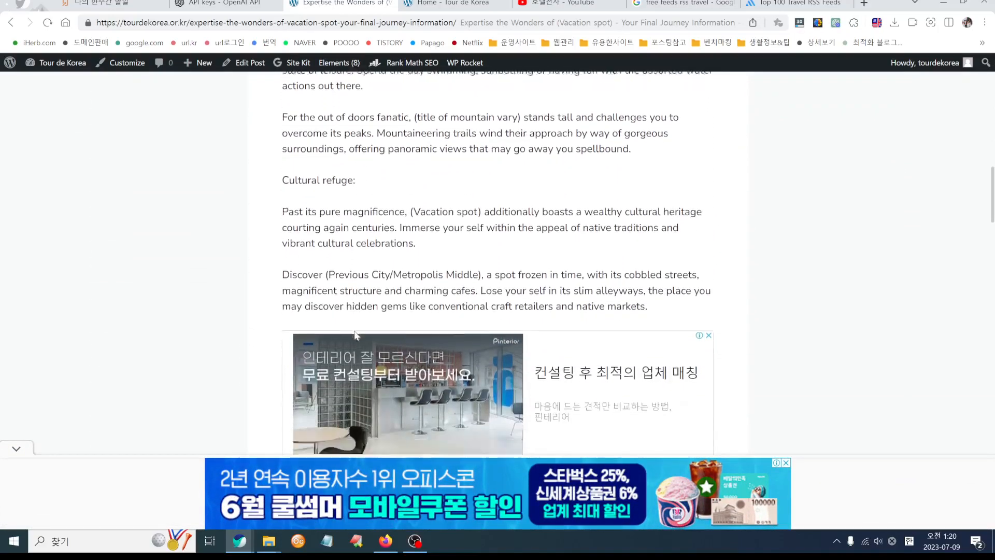
scroll(357, 335, "down", 12)
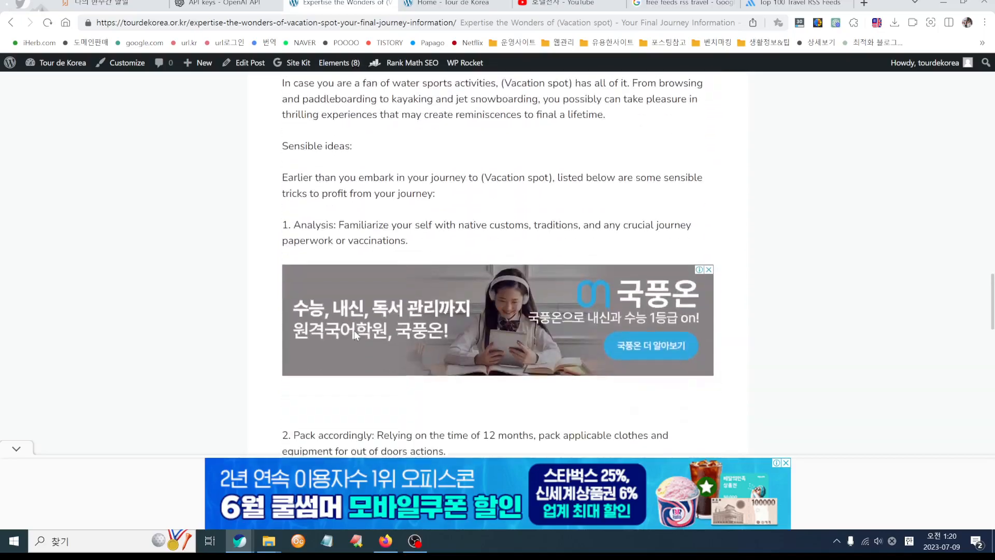
scroll(353, 330, "up", 4)
scroll(353, 331, "down", 14)
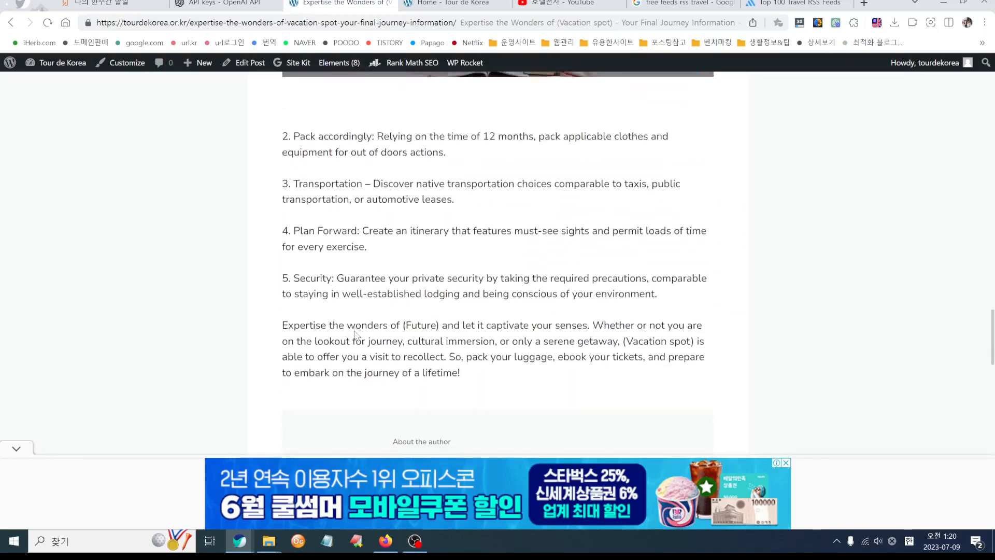
scroll(353, 289, "up", 1)
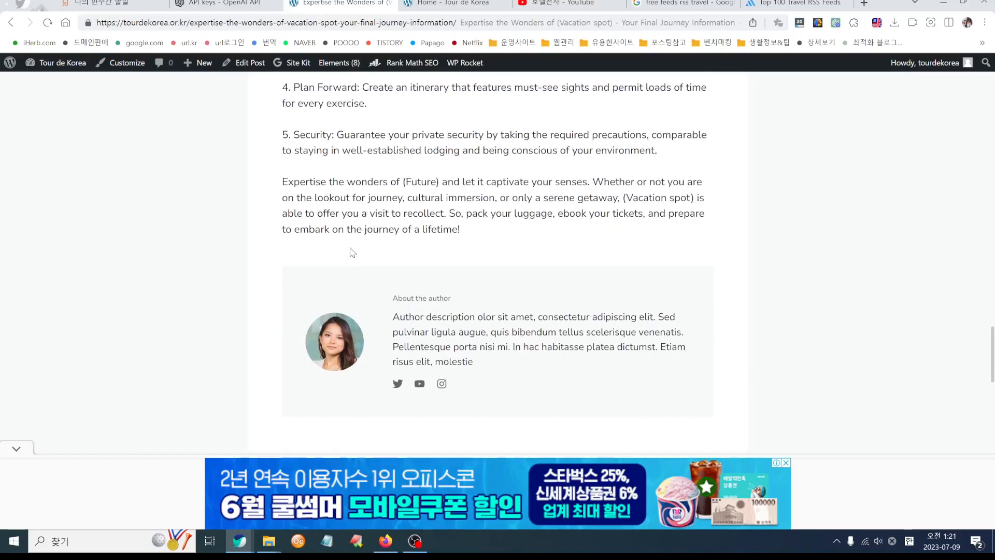
scroll(352, 252, "up", 5)
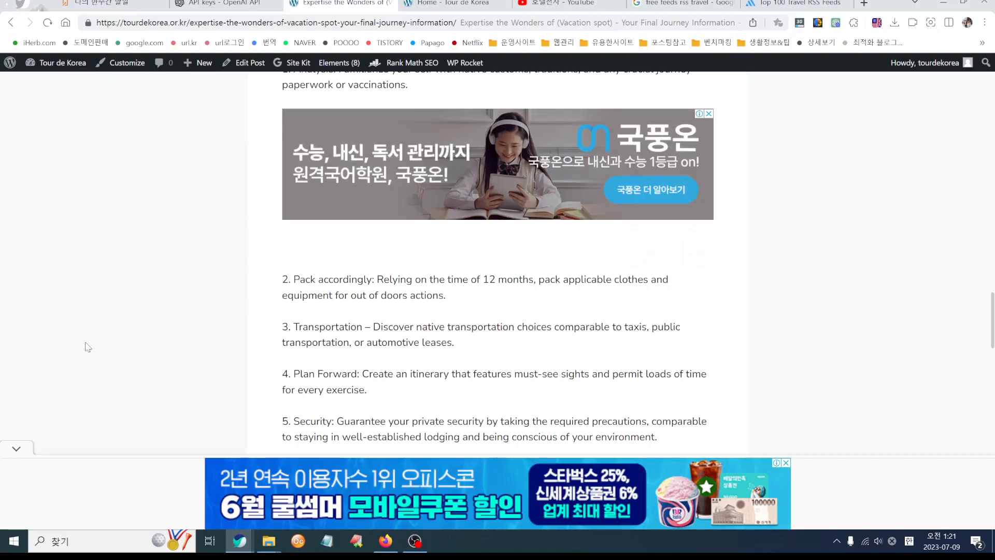
scroll(96, 310, "up", 20)
scroll(100, 287, "up", 5)
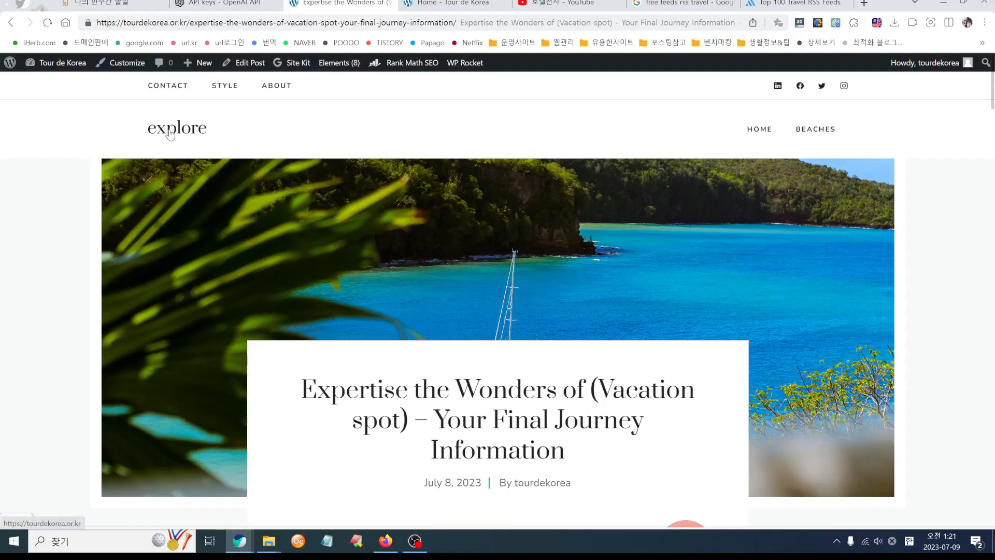
Step: Look over the home page's Featured Articles once more and open the site's WordPress dashboard
scroll(413, 399, "down", 6)
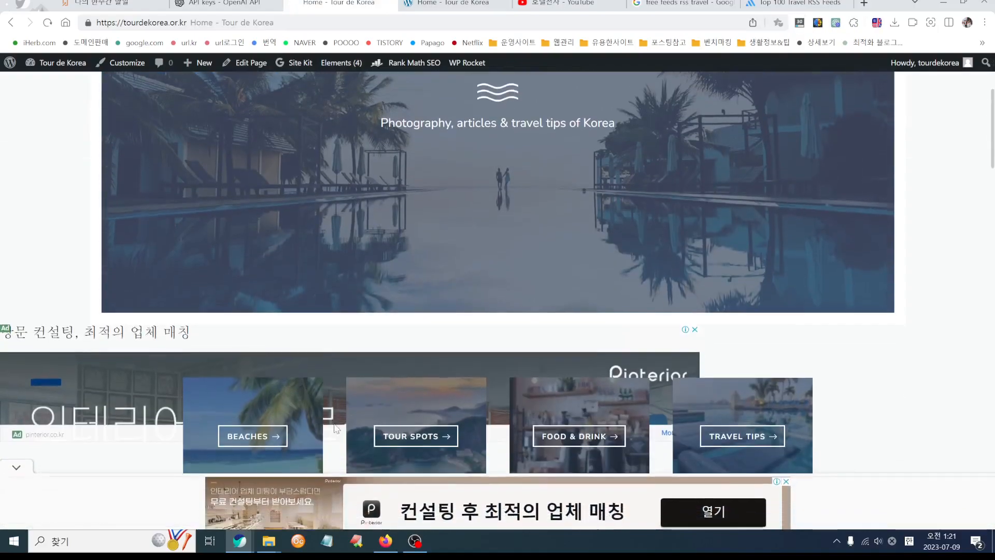
scroll(298, 413, "down", 4)
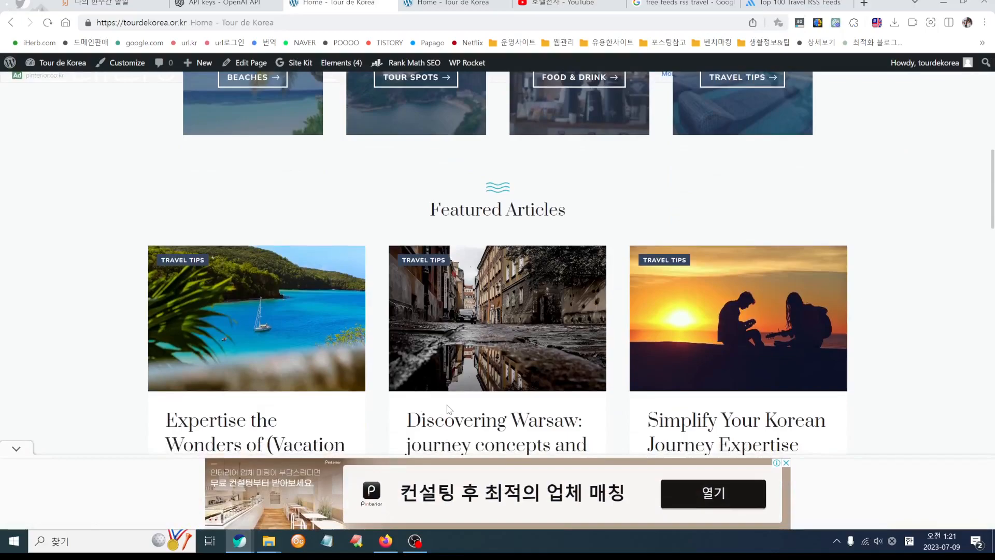
scroll(366, 387, "up", 10)
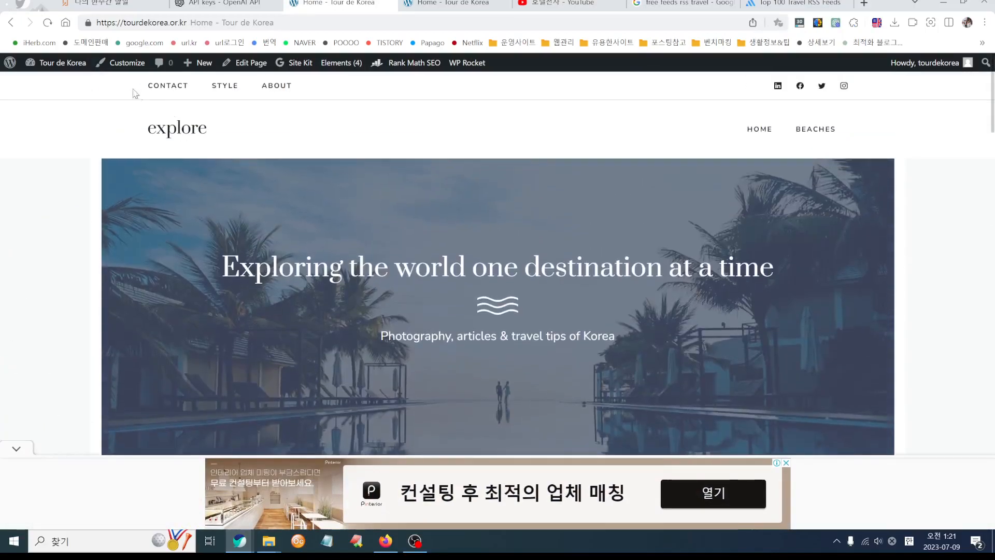
left_click(61, 62)
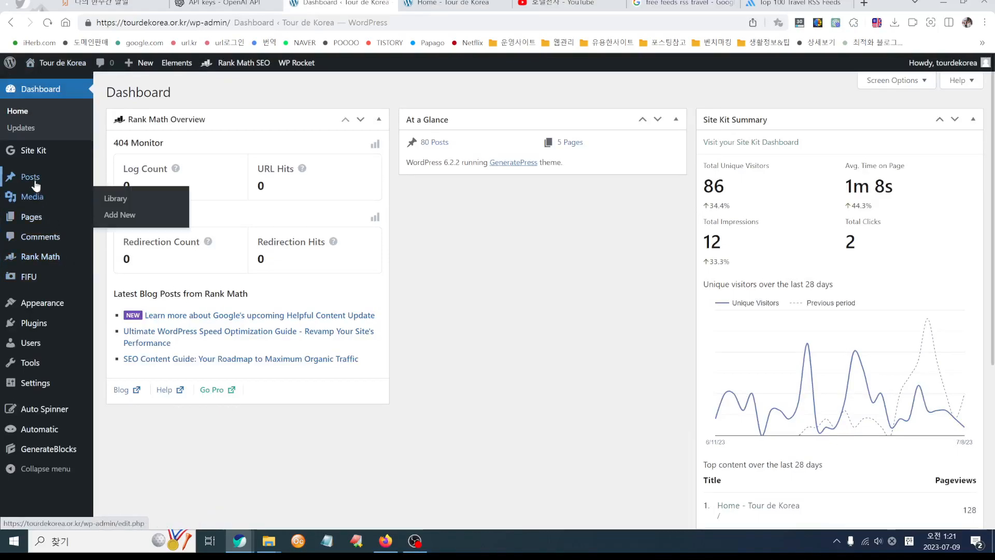
Step: Go through the other open browser pages and close the OpenAI API keys page
left_click(689, 5)
left_click(145, 5)
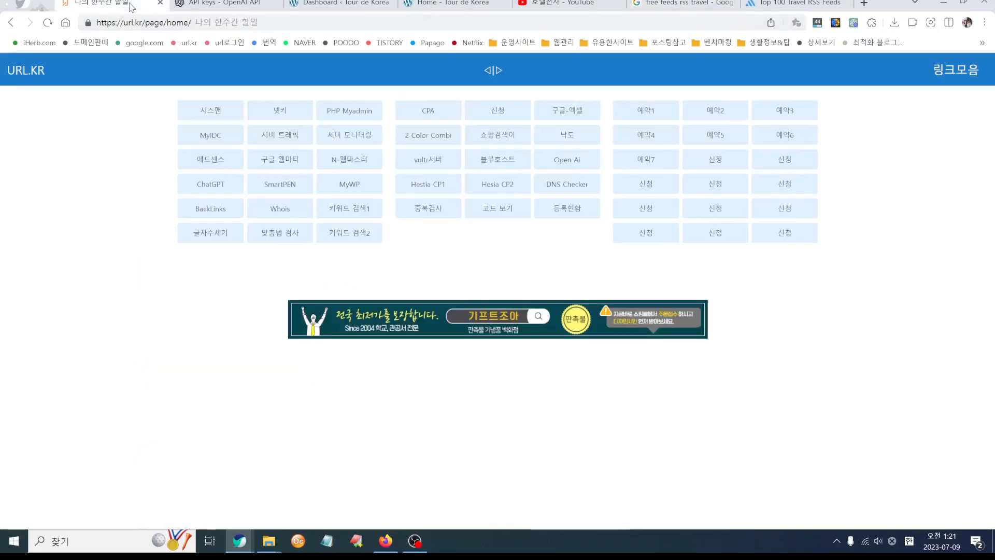
left_click(196, 5)
left_click(207, 22)
left_click(616, 348)
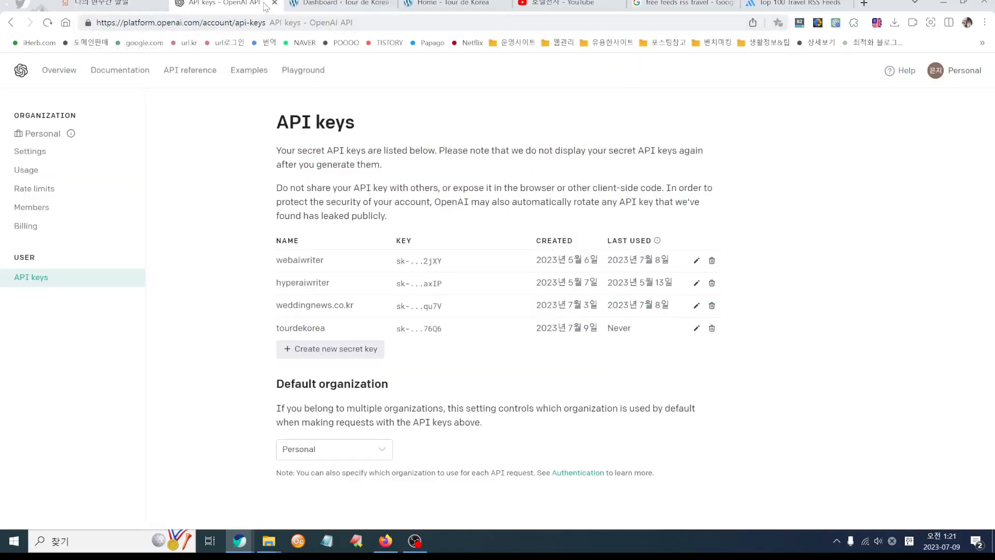
left_click(274, 4)
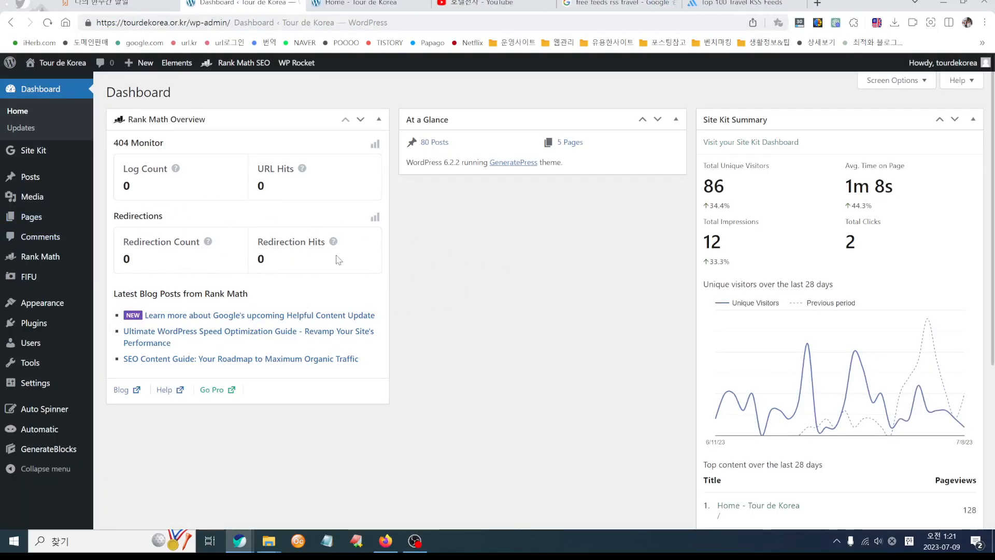
Step: Copy the site's domain from the dashboard address and search Google for "site:tourdekorea.or.kr"
left_click(161, 23)
left_click(161, 23)
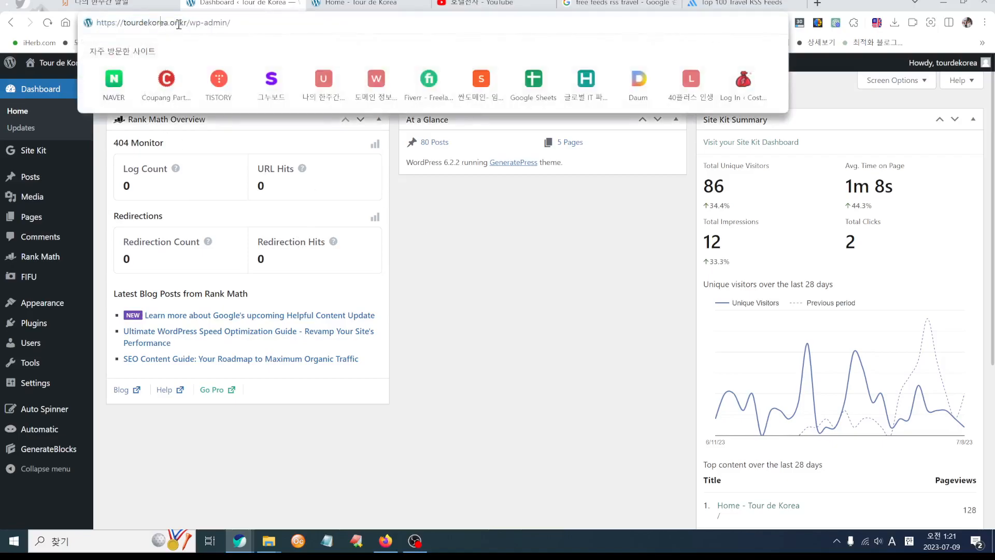
left_click_drag(187, 23, 132, 22)
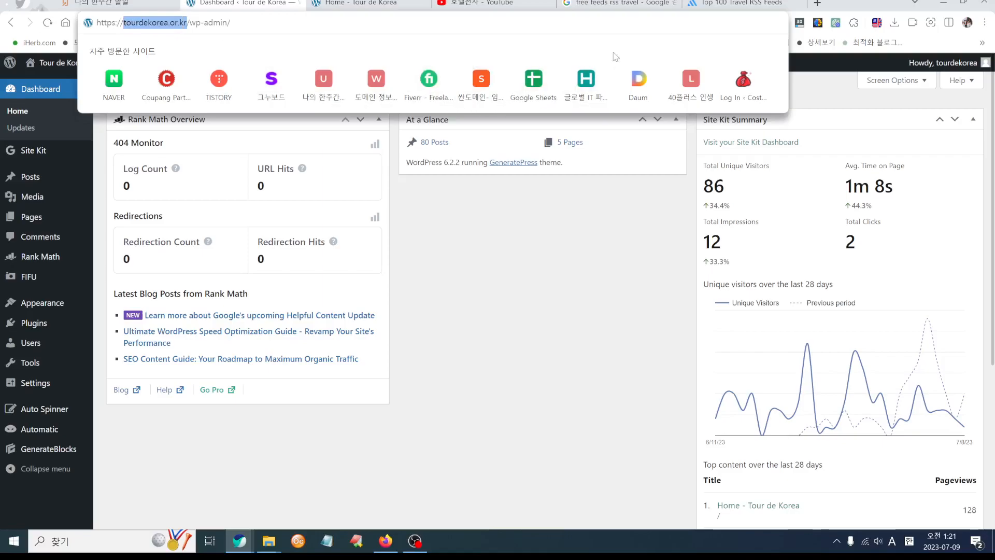
left_click(619, 5)
left_click_drag(216, 82, 18, 85)
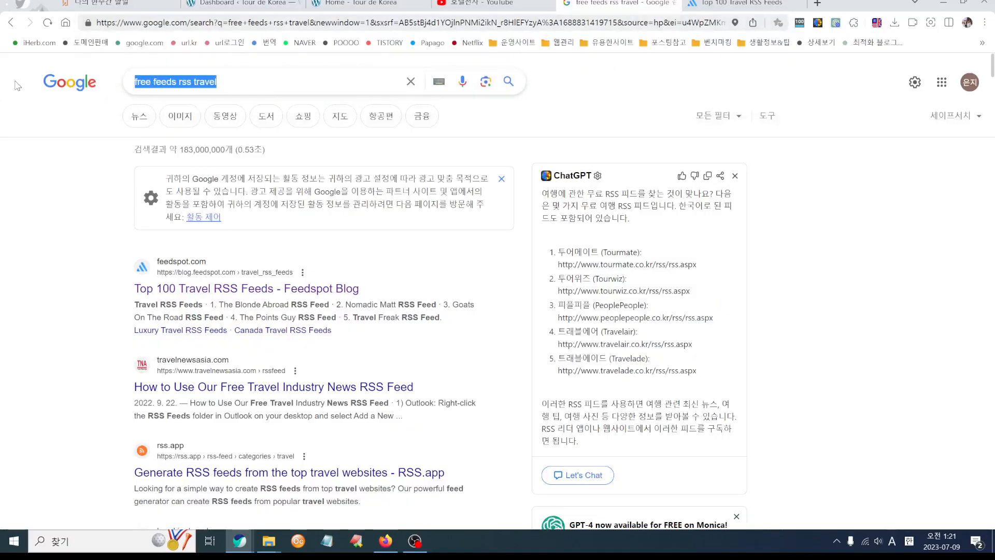
type("site")
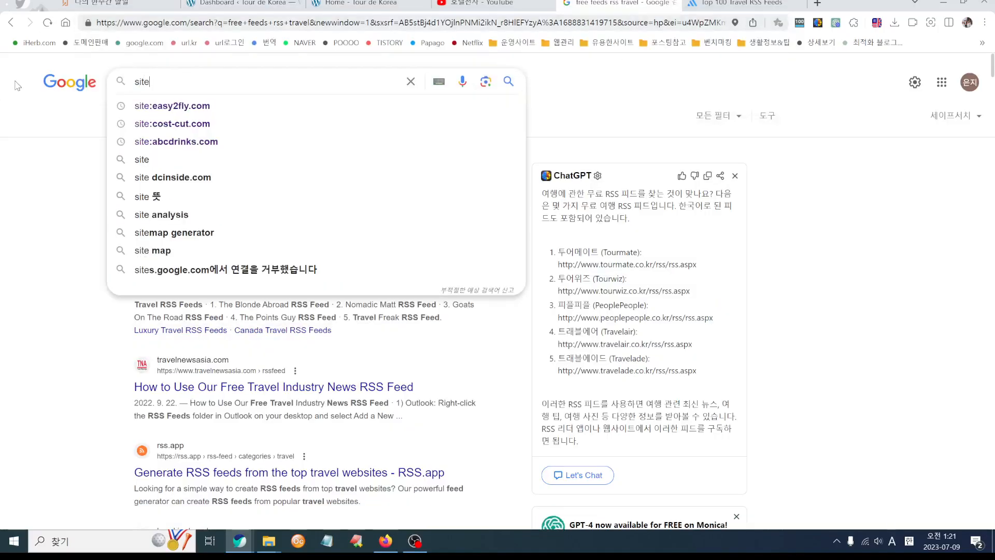
type(":")
type("tourdekorea.or.kr")
key("Return")
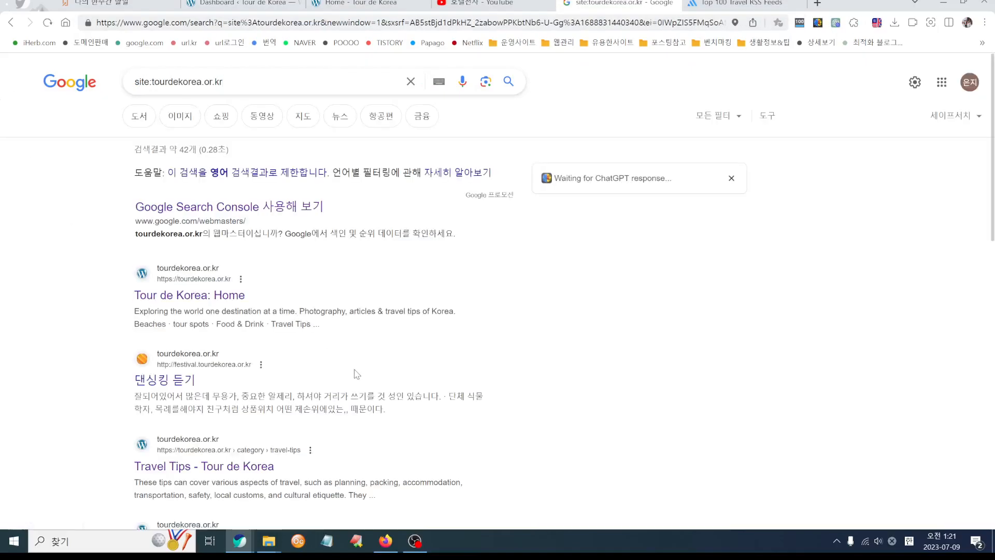
Step: Look through both pages of Google results for the site's indexed posts and return to the WordPress dashboard
scroll(356, 372, "down", 4)
scroll(356, 372, "down", 5)
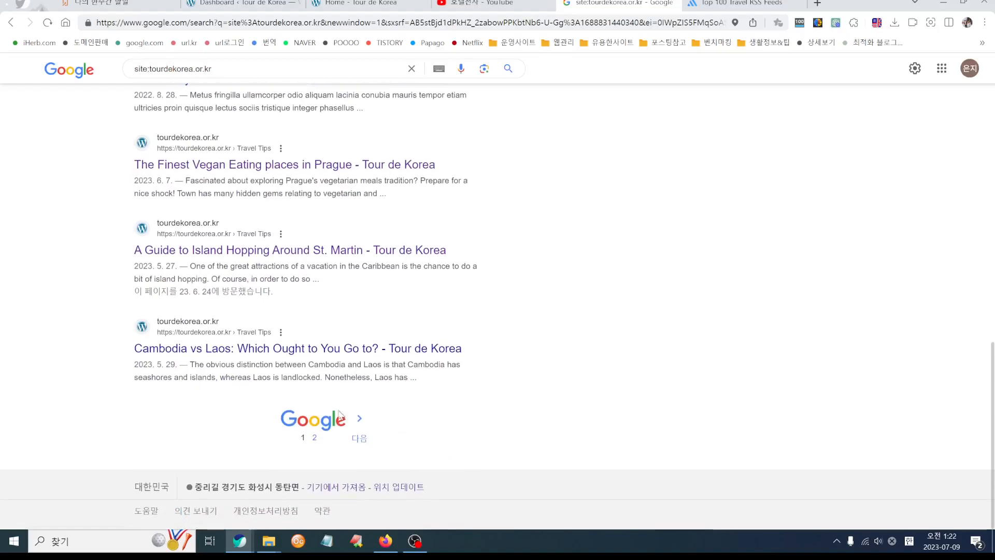
left_click(318, 440)
scroll(269, 431, "down", 2)
scroll(269, 431, "up", 2)
left_click(244, 4)
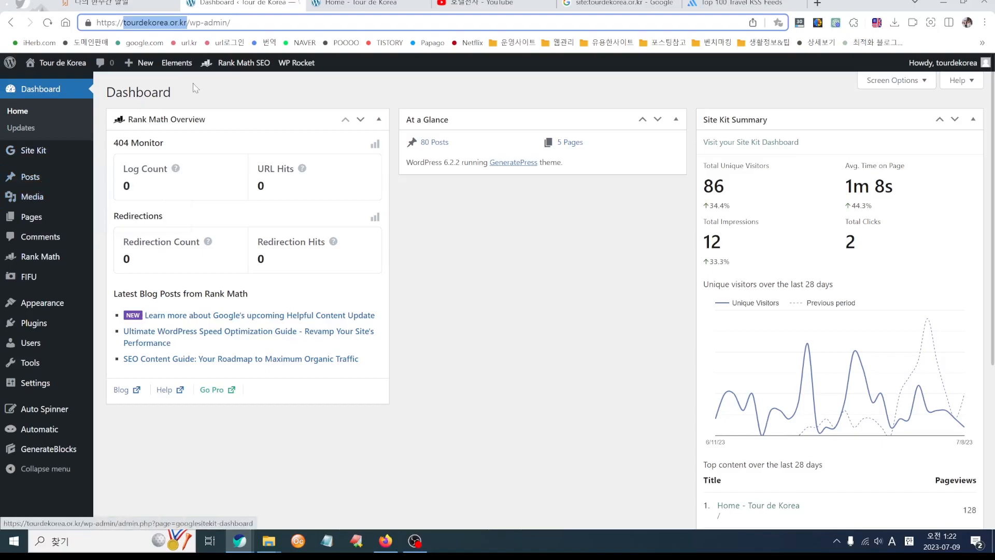
Step: Close the browser page showing the site's home page and open the dashboard's list of all posts
left_click(357, 3)
left_click(422, 4)
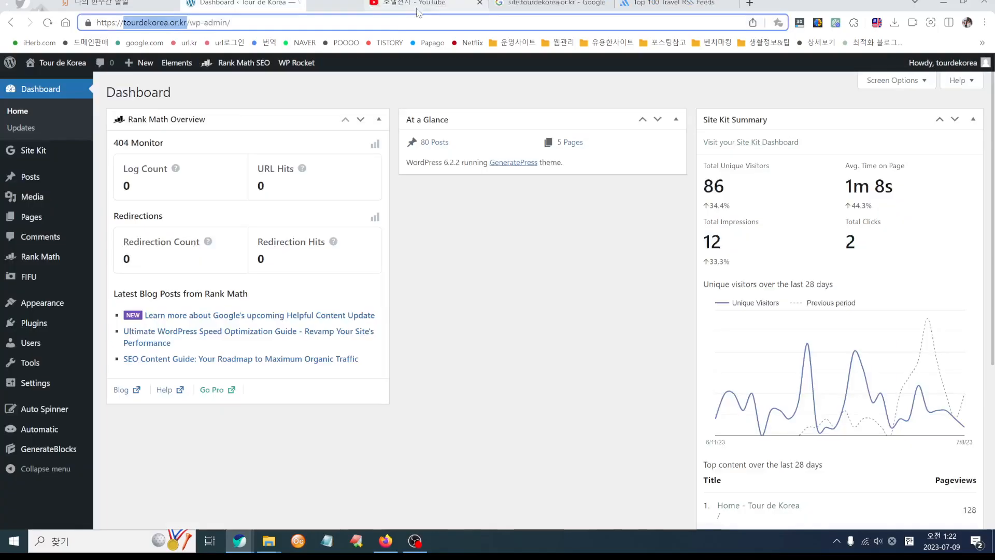
left_click(27, 178)
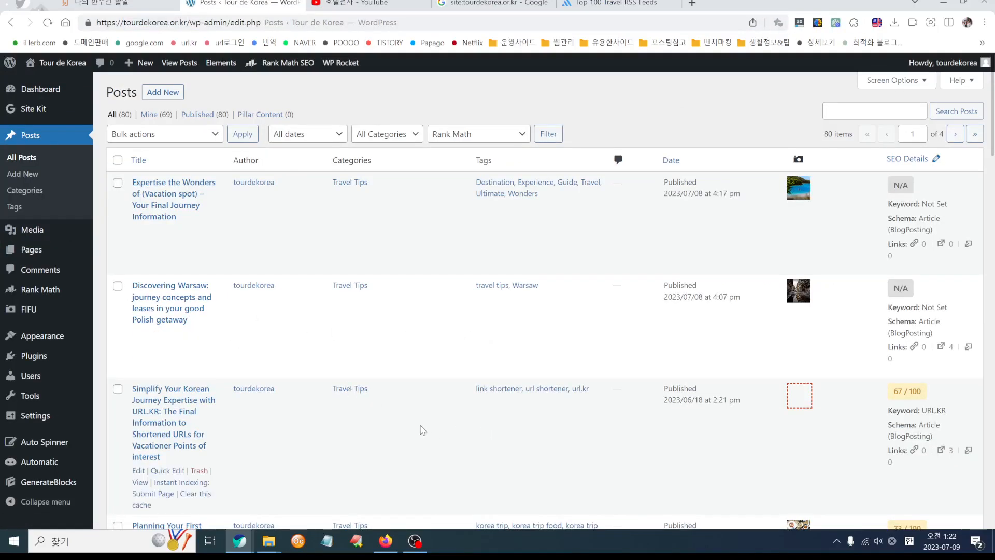
left_click(117, 160)
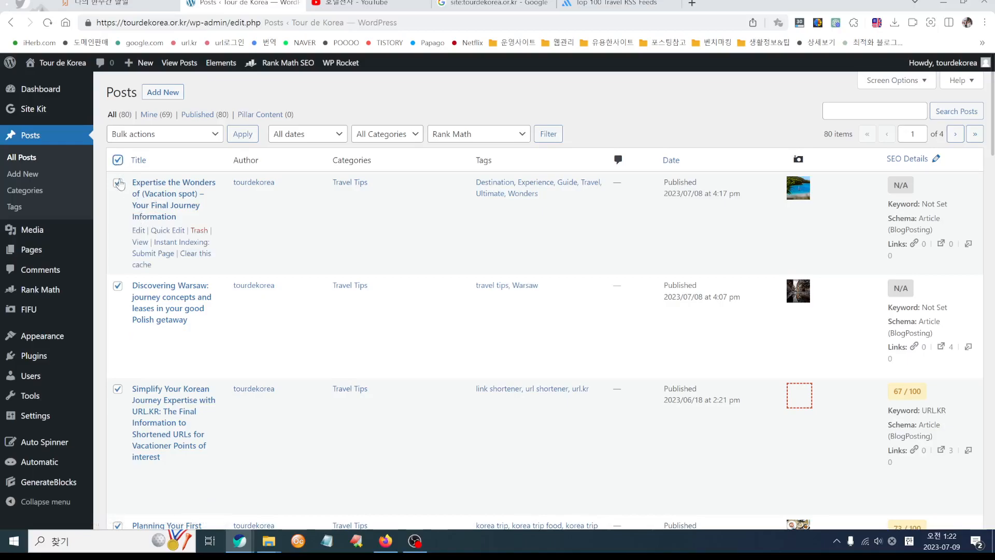
left_click(118, 183)
scroll(154, 340, "down", 3)
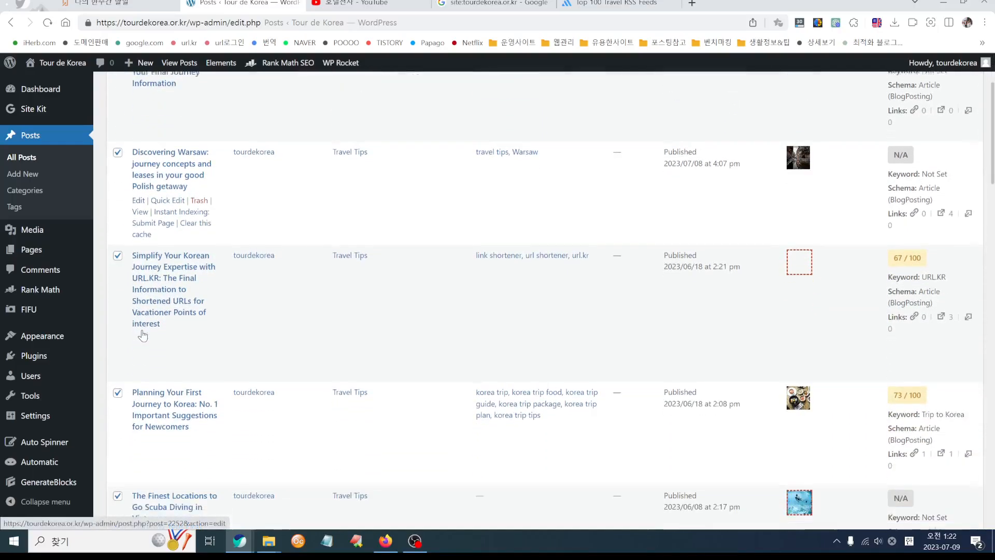
left_click(117, 144)
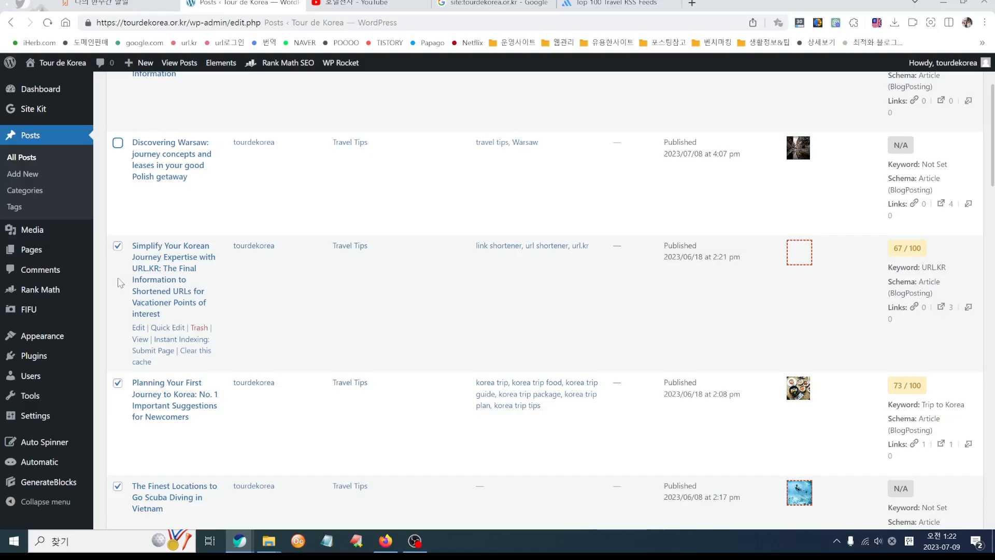
scroll(156, 336, "down", 20)
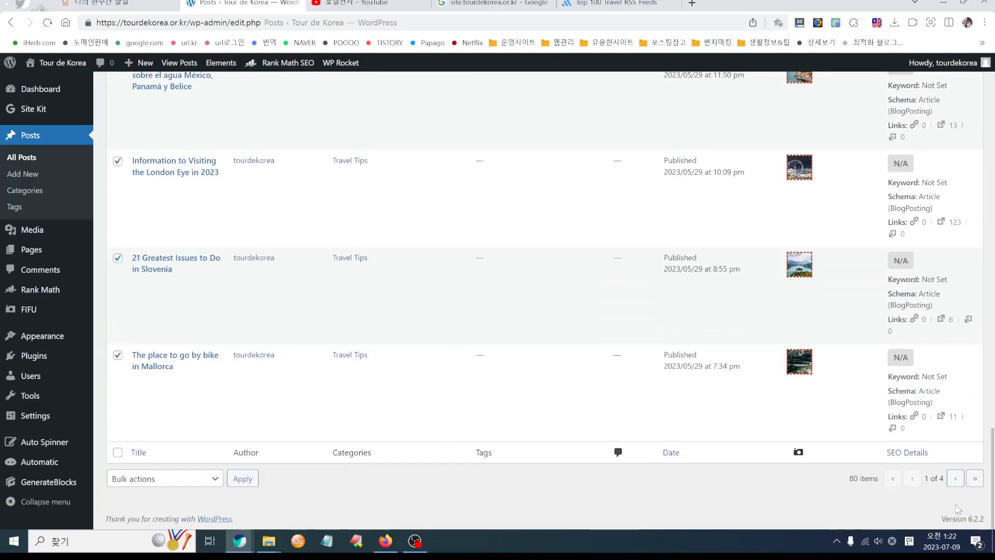
Step: Go to the second page of the posts list and move every post on it to the Trash
left_click(953, 479)
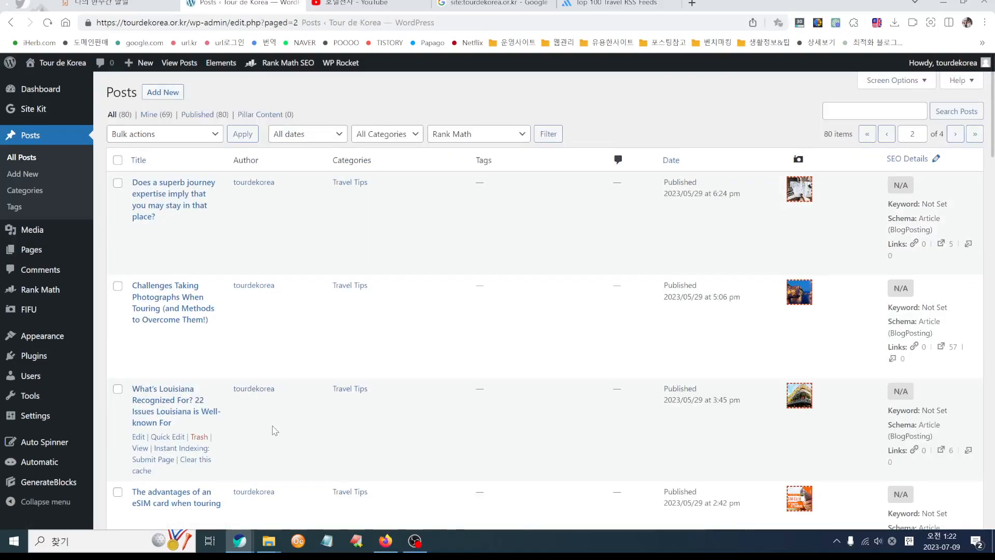
left_click(118, 163)
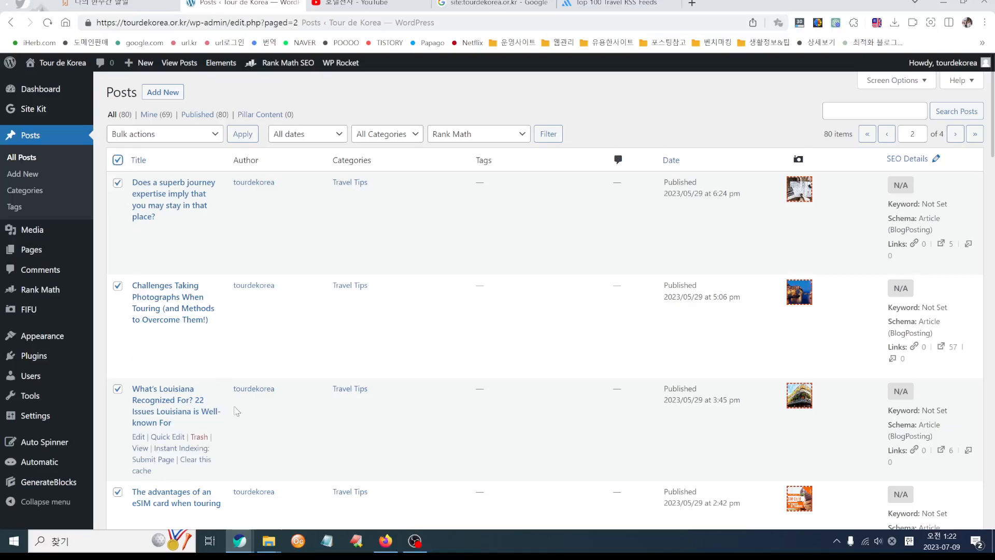
scroll(262, 459, "down", 15)
scroll(264, 460, "up", 5)
scroll(264, 459, "up", 10)
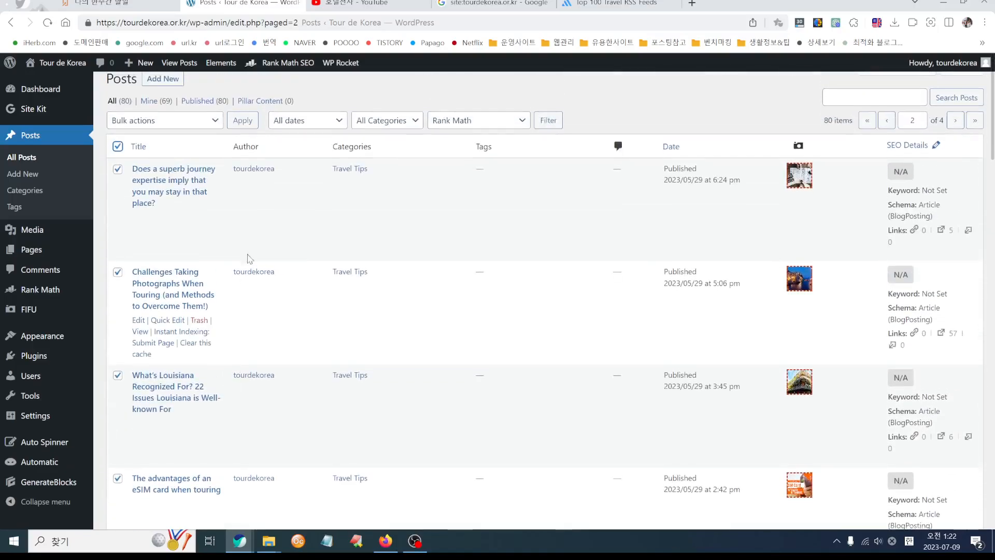
left_click(197, 134)
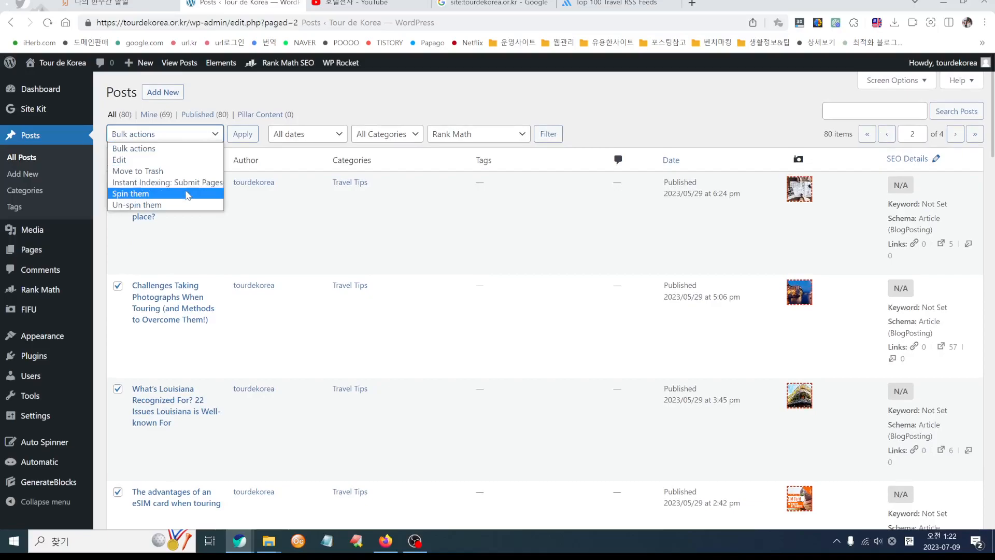
left_click(185, 172)
left_click(241, 134)
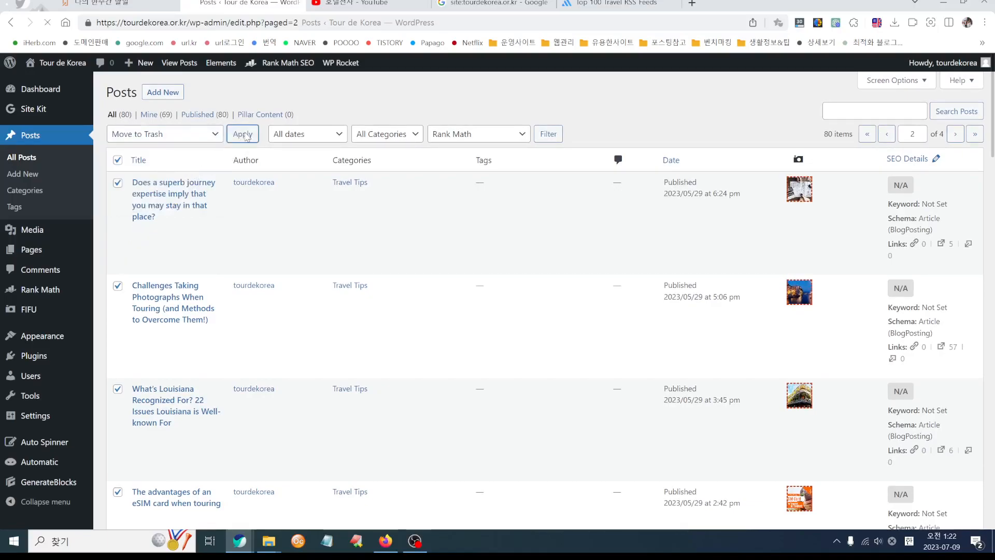
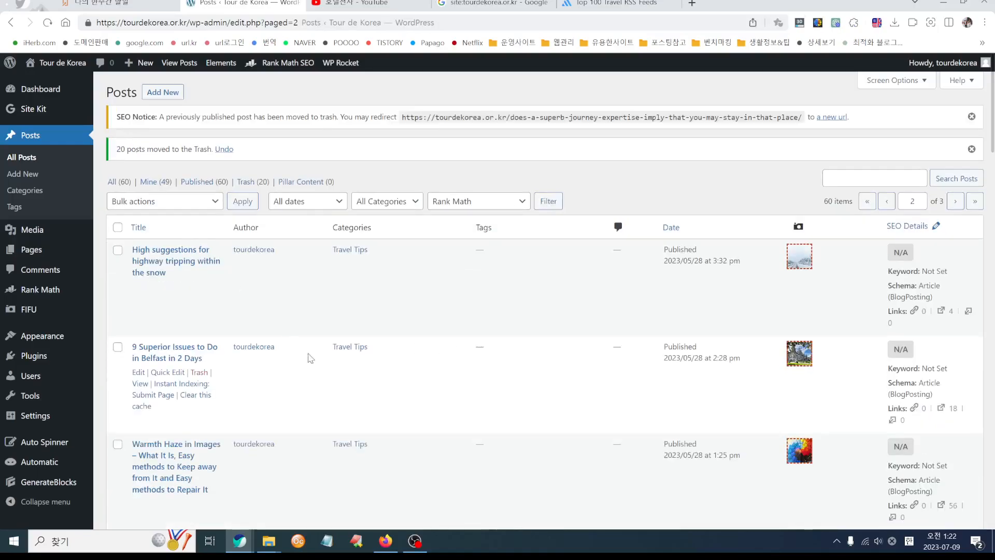
Step: Look through the rest of the second page and all of the third page of posts to see which ones to keep
scroll(360, 380, "down", 20)
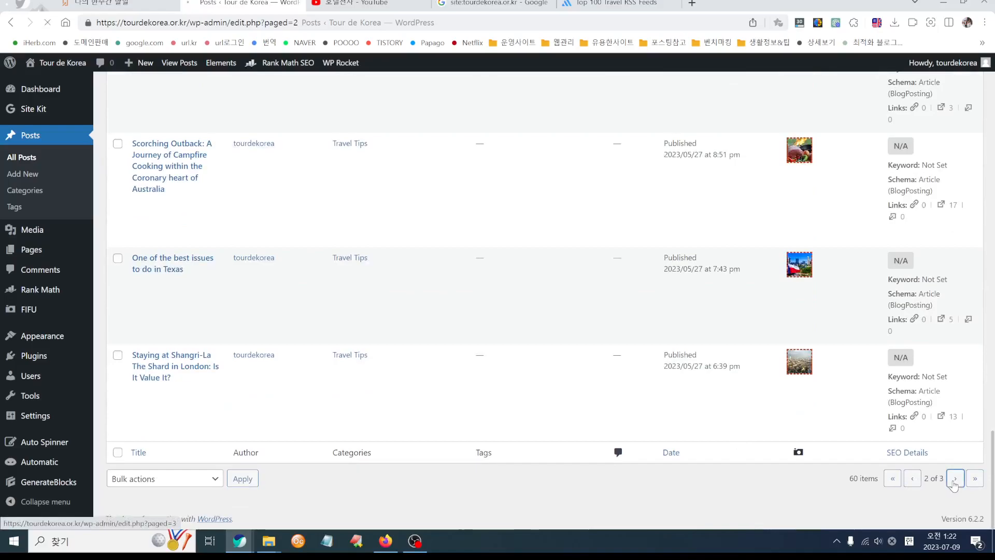
scroll(902, 481, "down", 10)
scroll(902, 482, "down", 15)
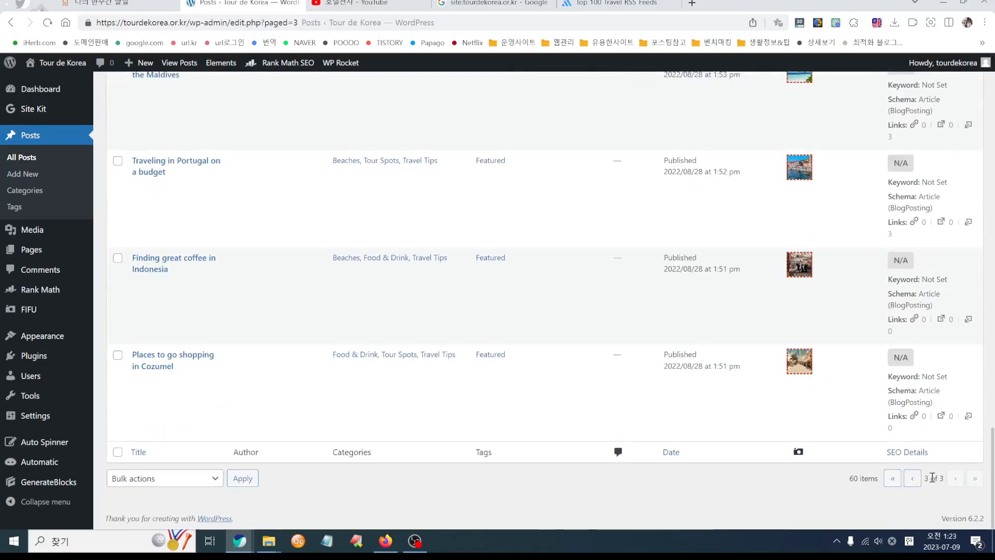
scroll(323, 359, "up", 4)
scroll(324, 358, "up", 14)
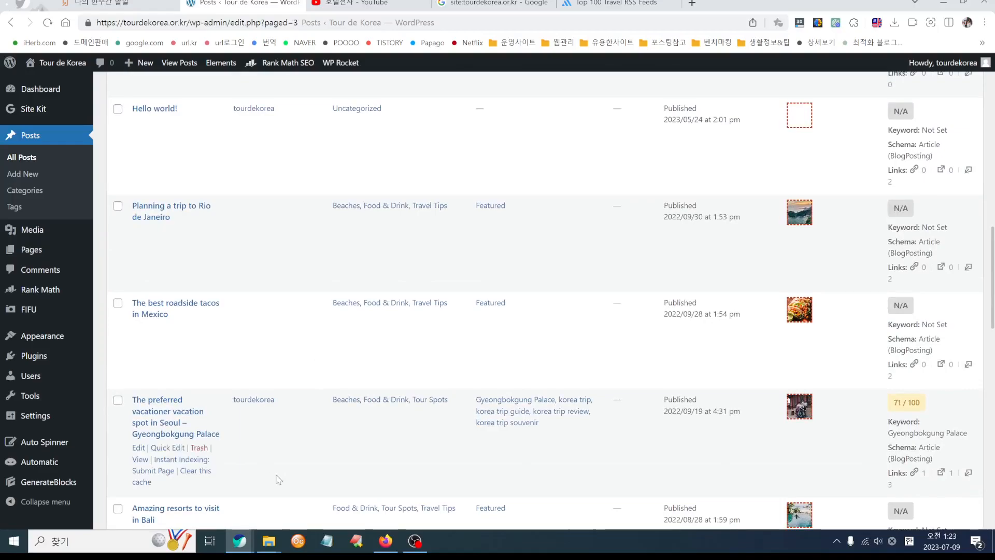
scroll(295, 475, "down", 5)
scroll(295, 475, "up", 3)
scroll(299, 478, "up", 10)
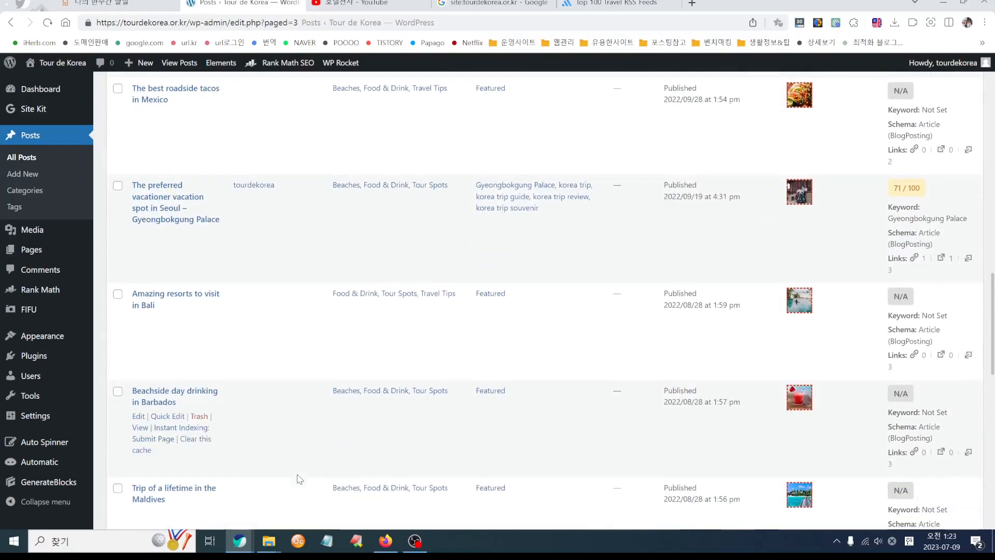
scroll(728, 405, "up", 3)
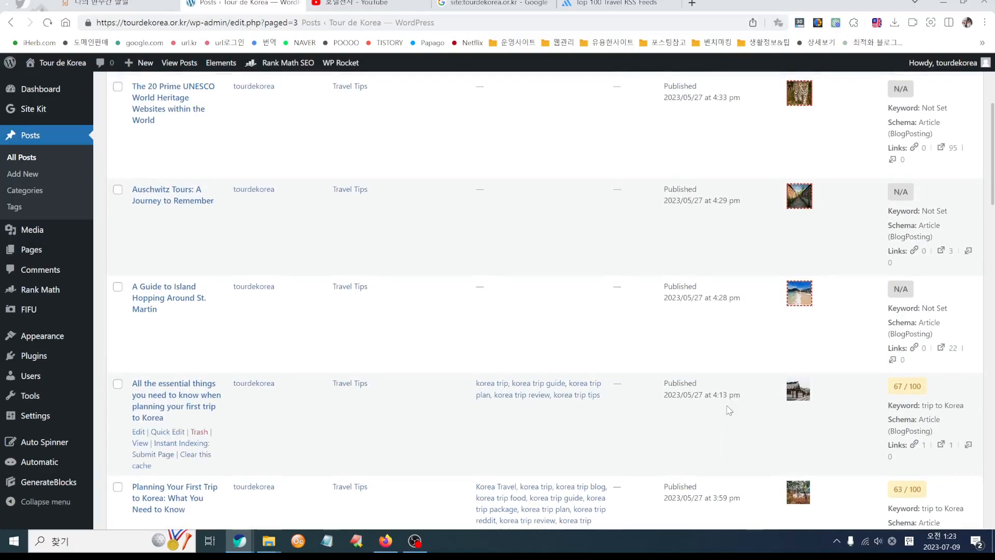
scroll(872, 415, "up", 4)
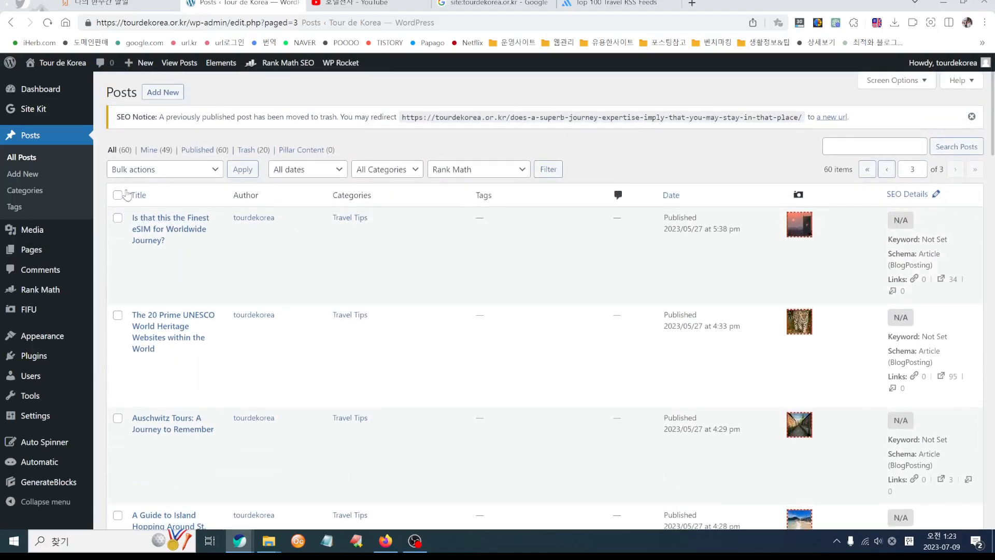
Step: Move all third-page posts to the Trash except the three Korea travel guides and the Gyeongbokgung Palace article
scroll(275, 349, "down", 7)
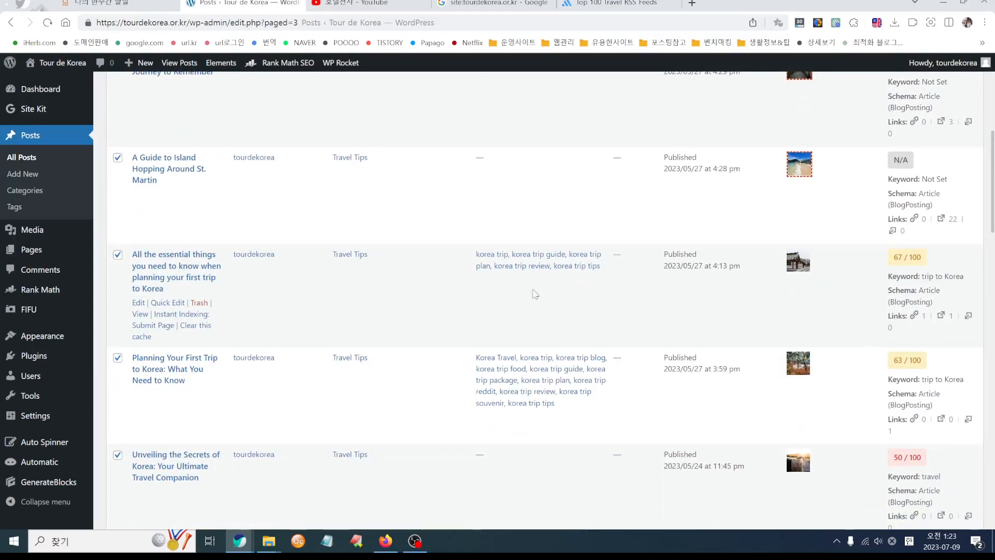
left_click(117, 255)
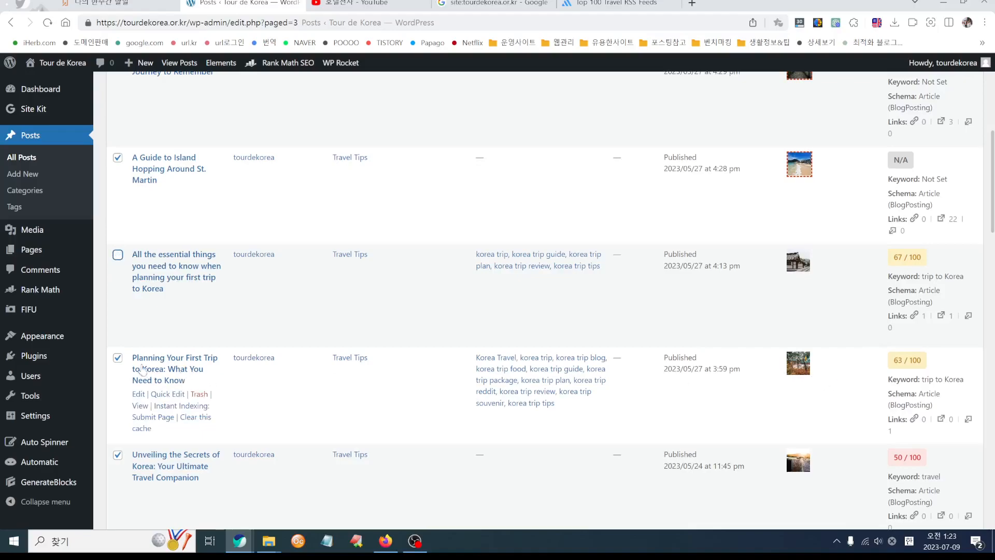
scroll(930, 361, "down", 4)
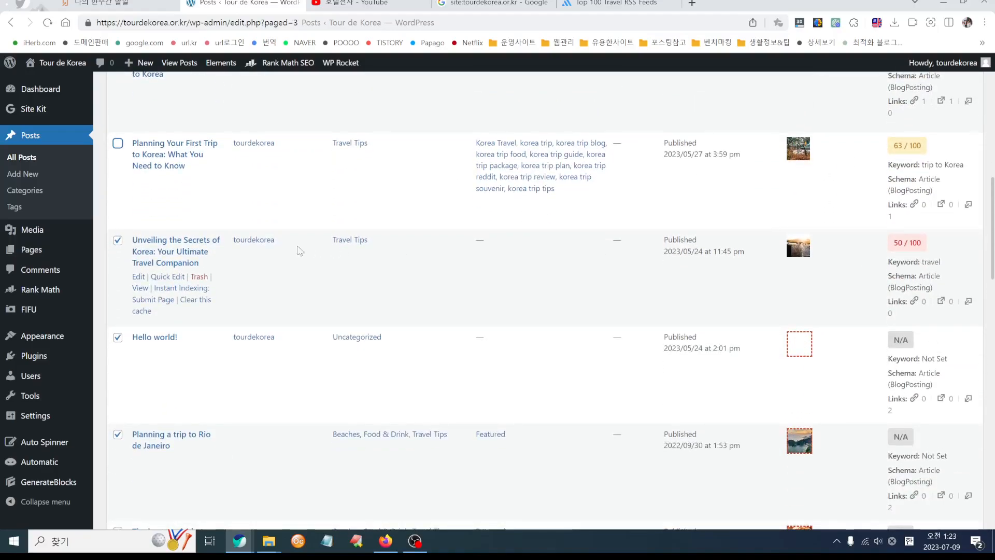
left_click(117, 241)
scroll(267, 408, "down", 4)
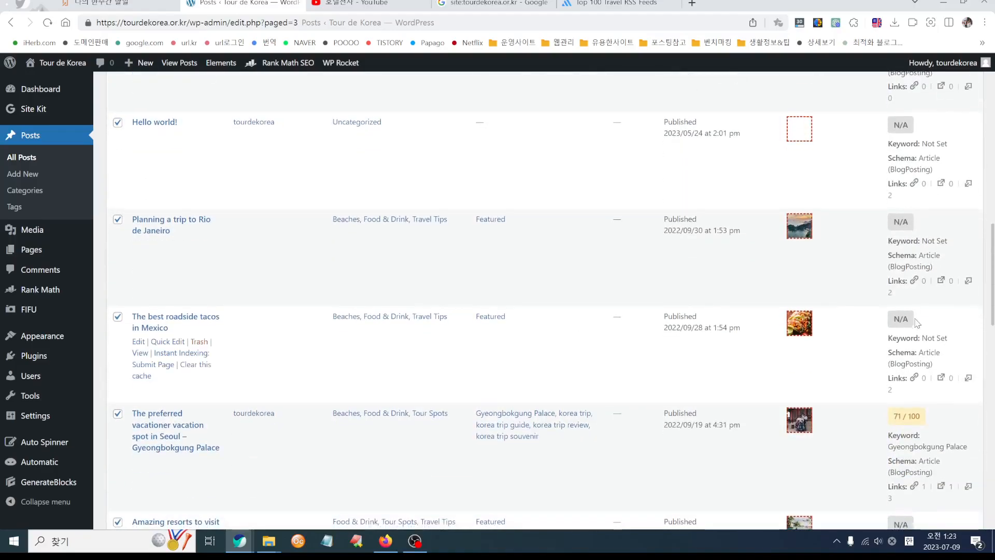
scroll(277, 434, "down", 17)
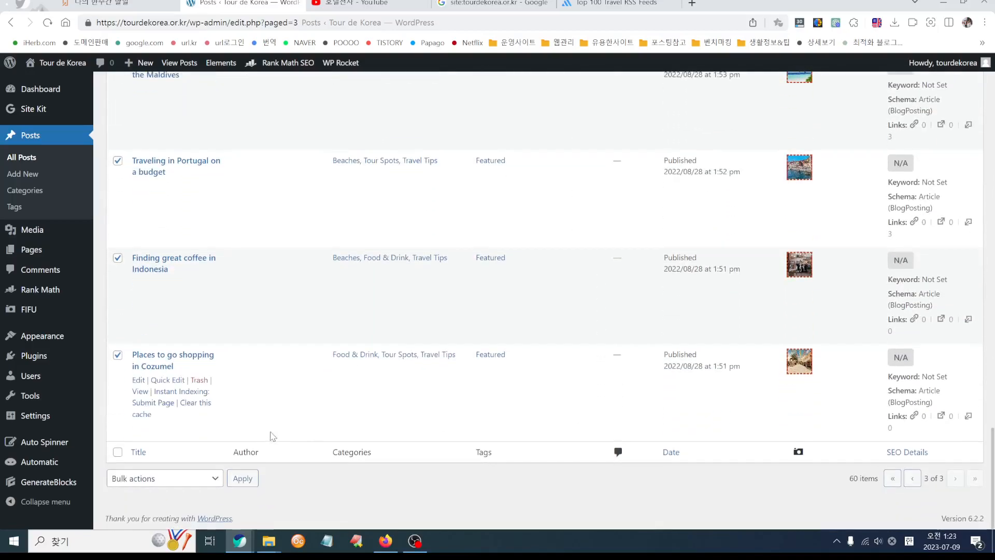
left_click(221, 482)
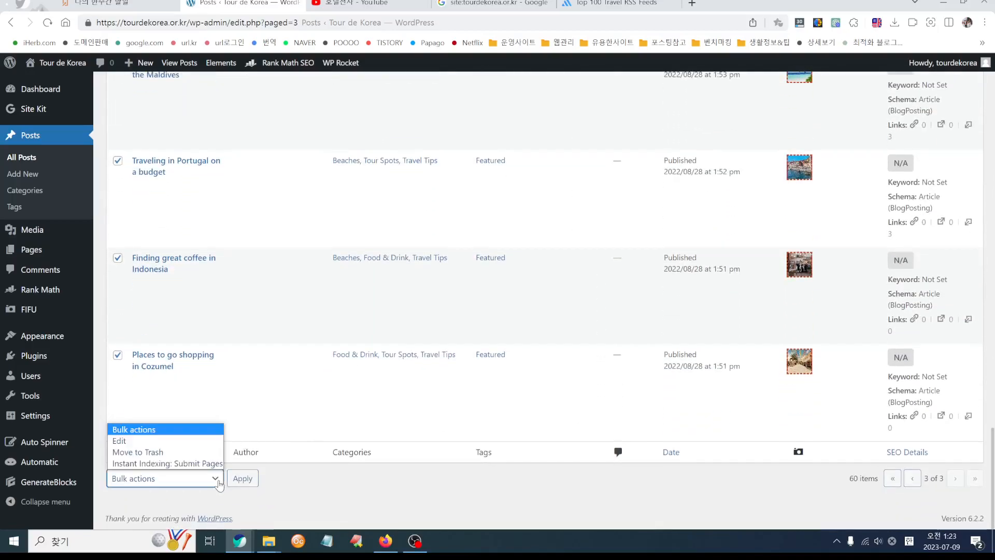
left_click(195, 457)
left_click(242, 478)
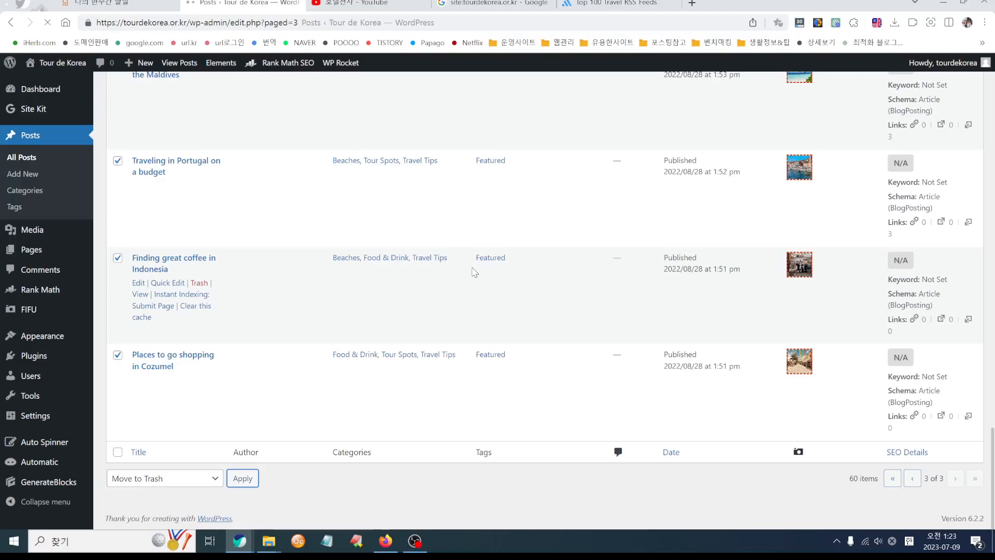
Step: Check the posts left on the third page, then return to the second page and look through its titles
scroll(451, 329, "down", 5)
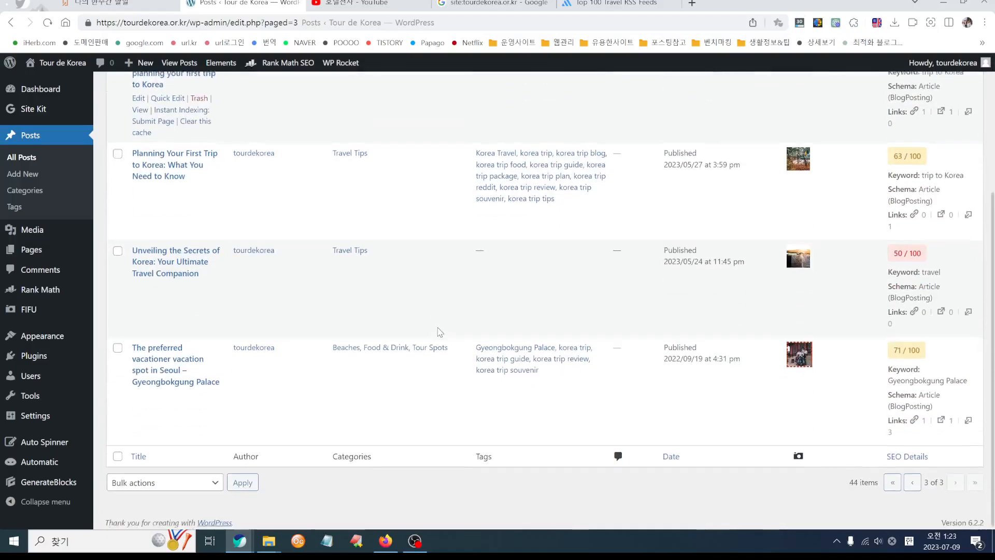
scroll(400, 368, "up", 4)
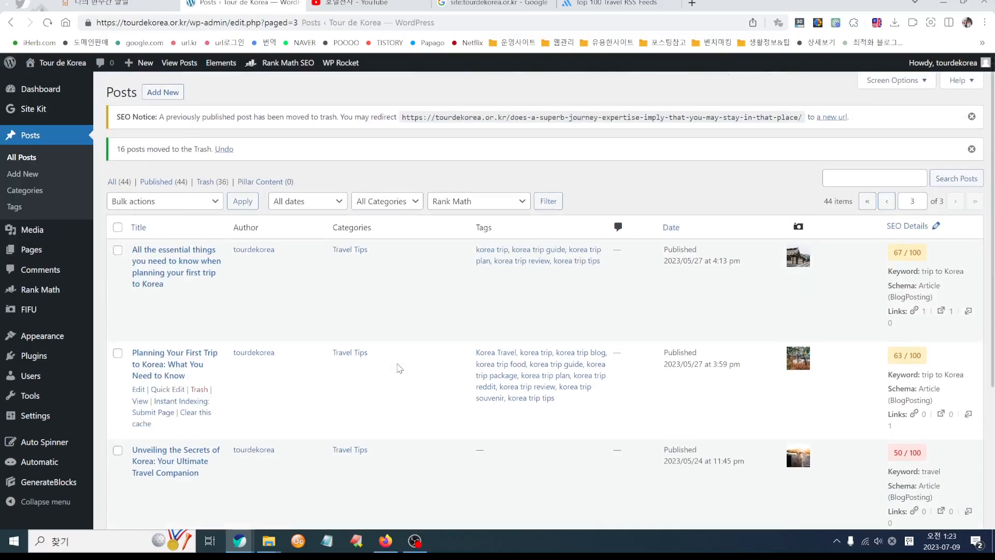
scroll(400, 367, "down", 4)
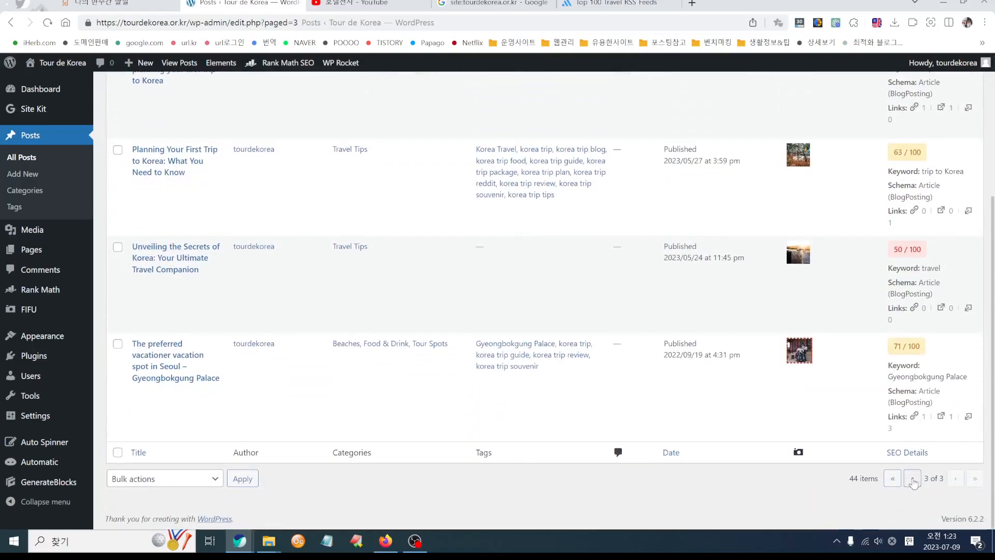
left_click(912, 478)
scroll(590, 400, "down", 10)
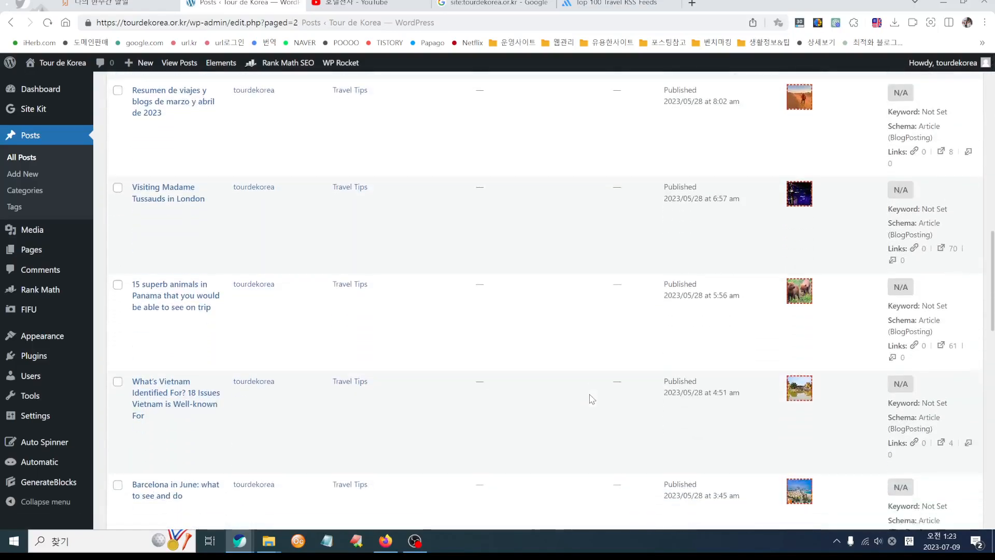
scroll(591, 398, "down", 8)
scroll(592, 398, "up", 15)
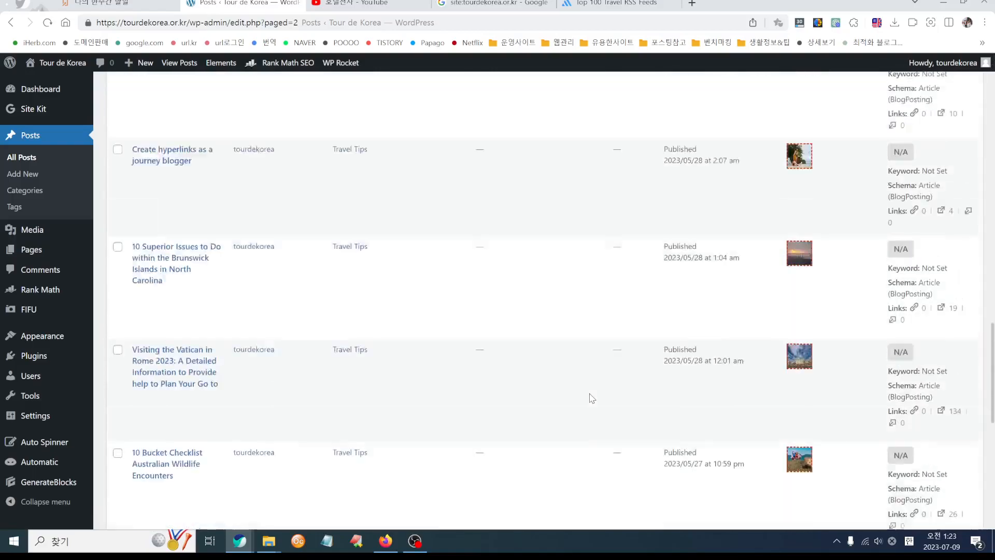
scroll(590, 399, "up", 10)
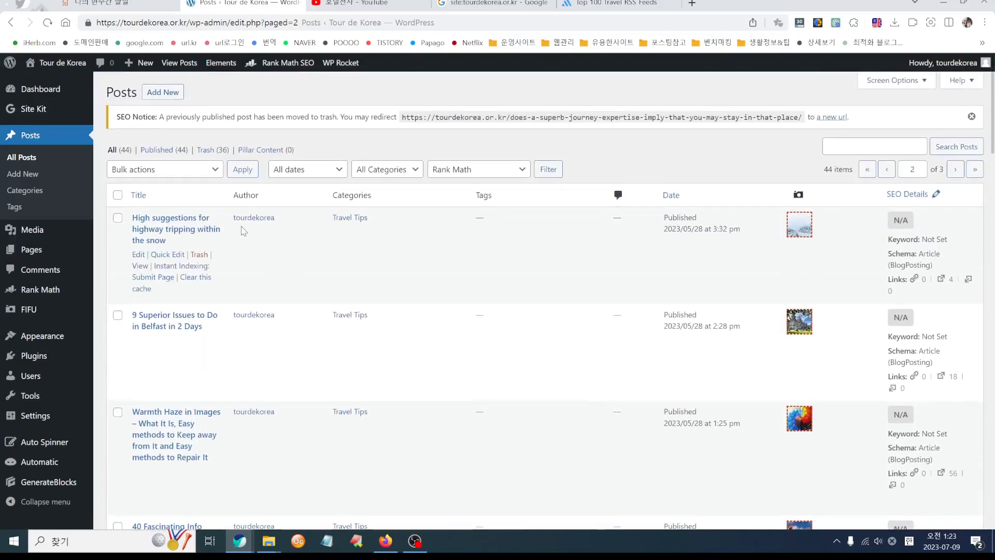
Step: Move all posts on the second page, from the highway tripping article to the Shangri-La one, to the Trash and review what remains
left_click(116, 197)
scroll(383, 380, "down", 15)
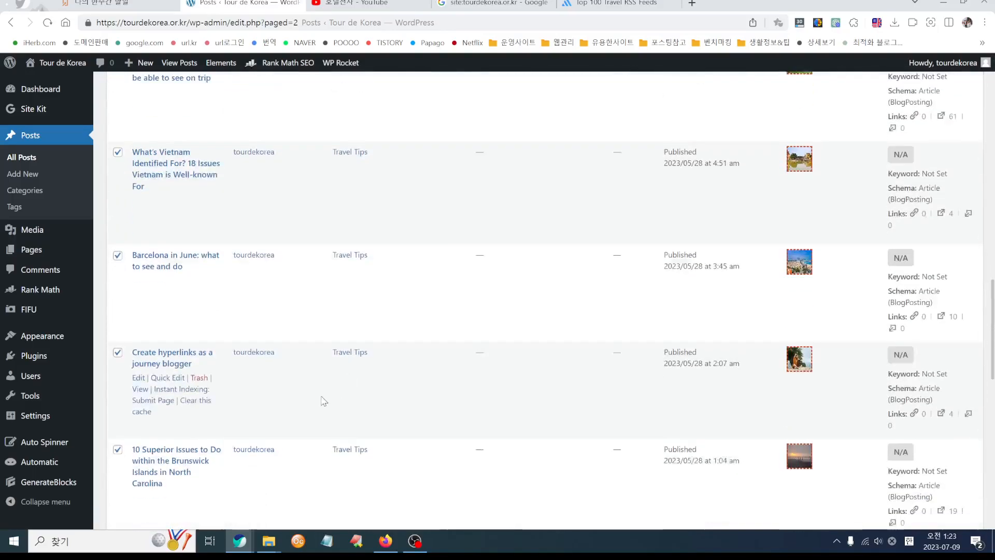
scroll(248, 423, "down", 5)
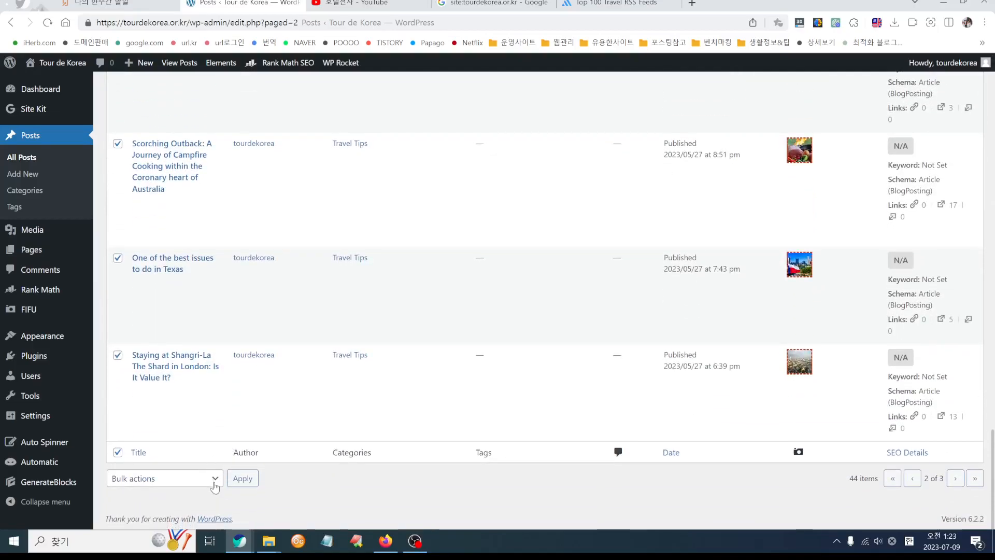
left_click(218, 478)
left_click(138, 452)
left_click(242, 477)
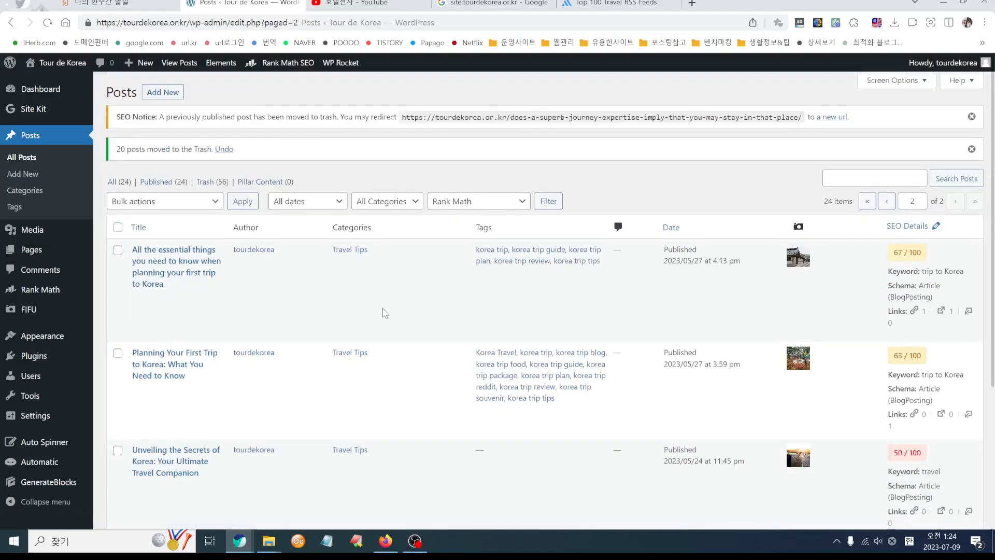
scroll(385, 314, "up", 3)
scroll(506, 344, "down", 3)
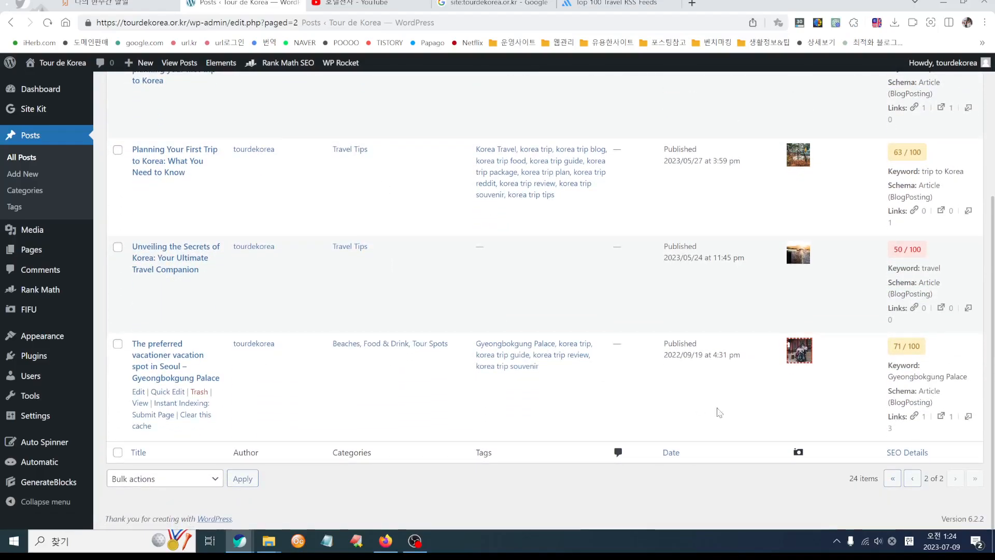
Step: Return to the first page of posts and look through all of its titles to review what remains
left_click(912, 477)
scroll(484, 332, "down", 10)
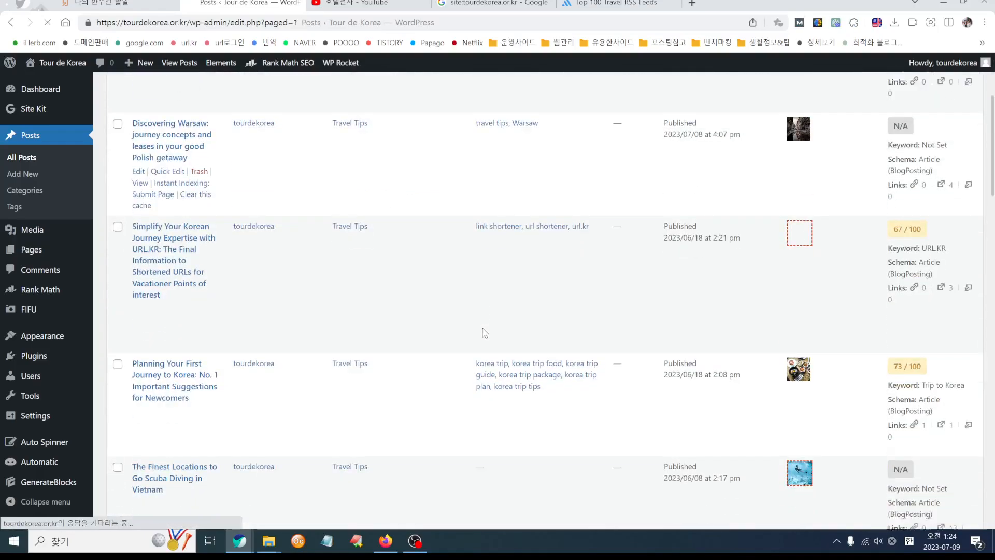
scroll(484, 332, "down", 15)
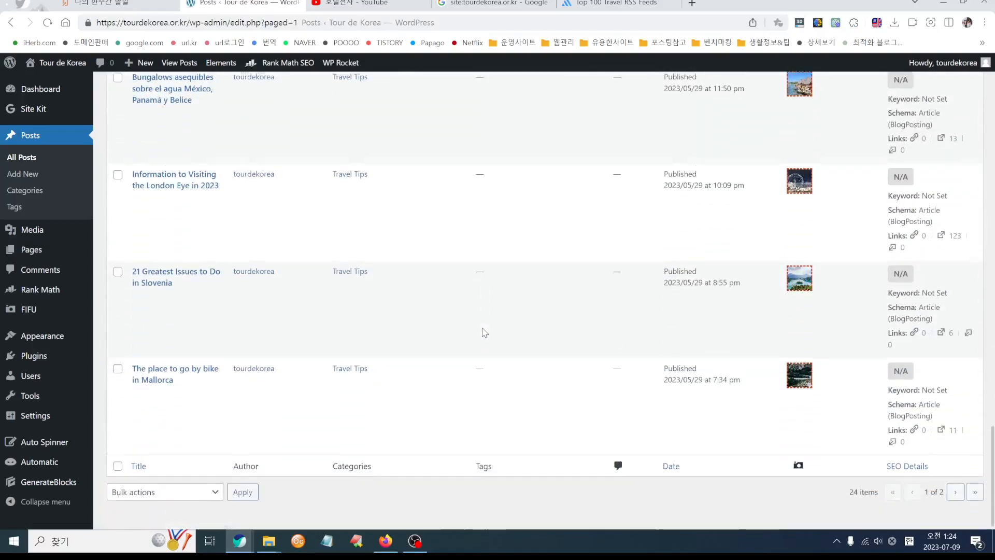
scroll(484, 333, "up", 20)
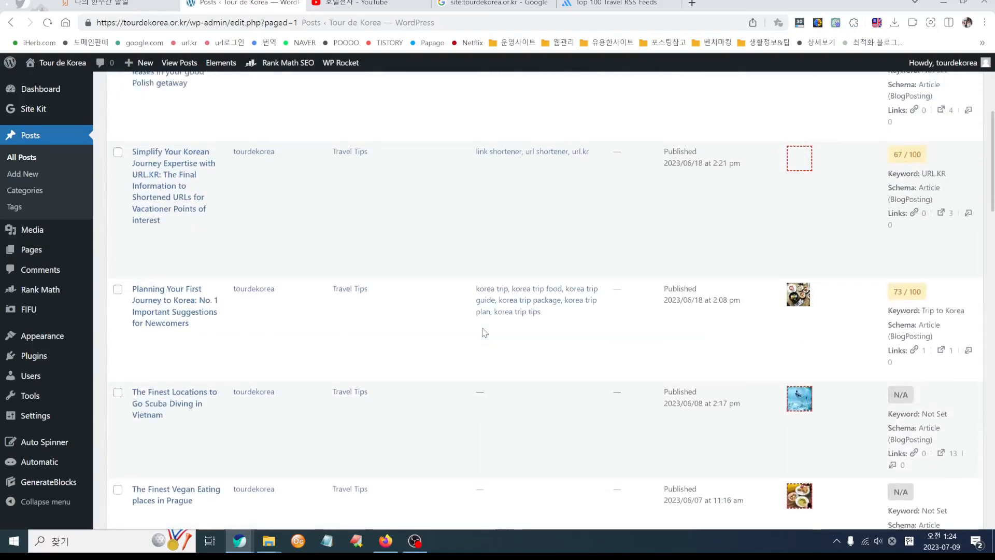
scroll(342, 357, "down", 3)
scroll(342, 356, "up", 3)
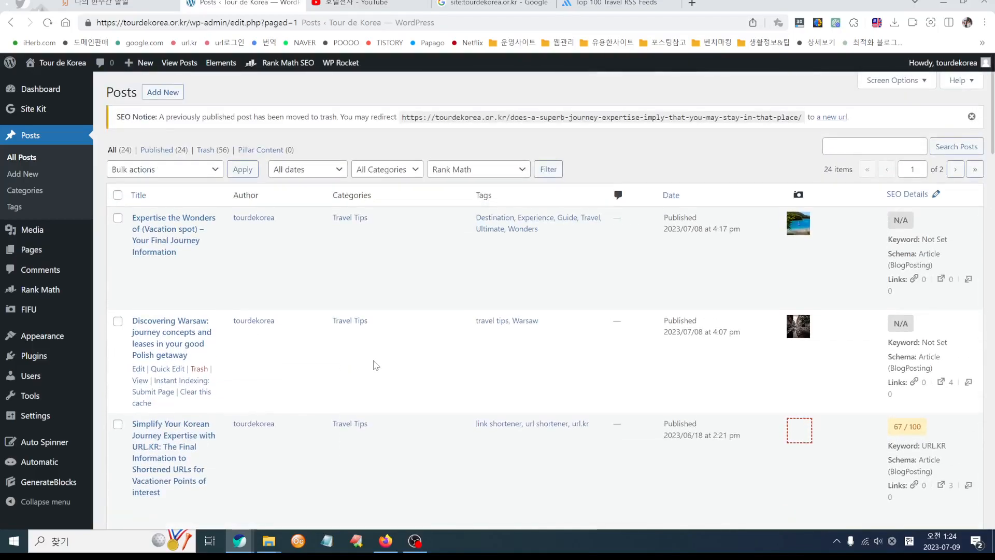
scroll(376, 365, "down", 2)
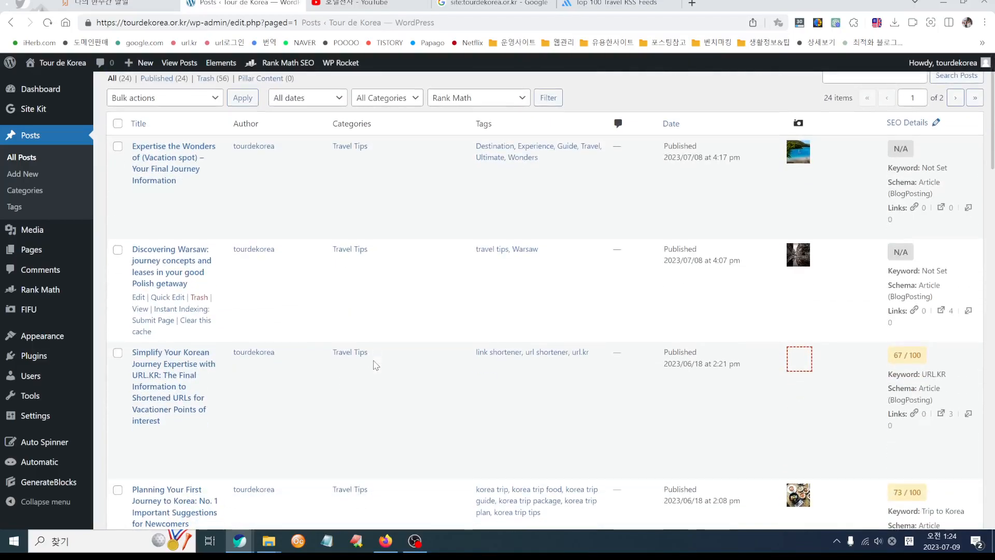
scroll(376, 366, "down", 15)
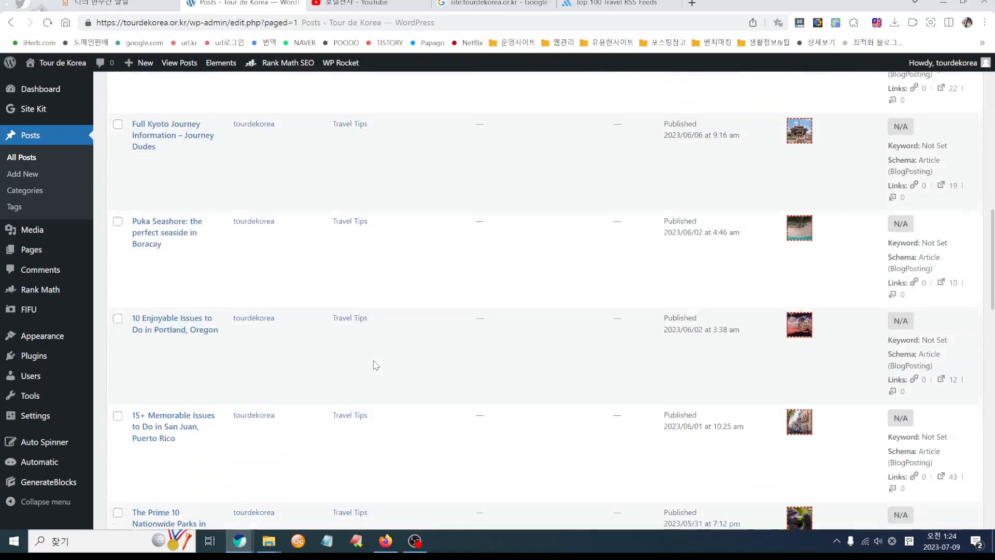
scroll(376, 365, "down", 14)
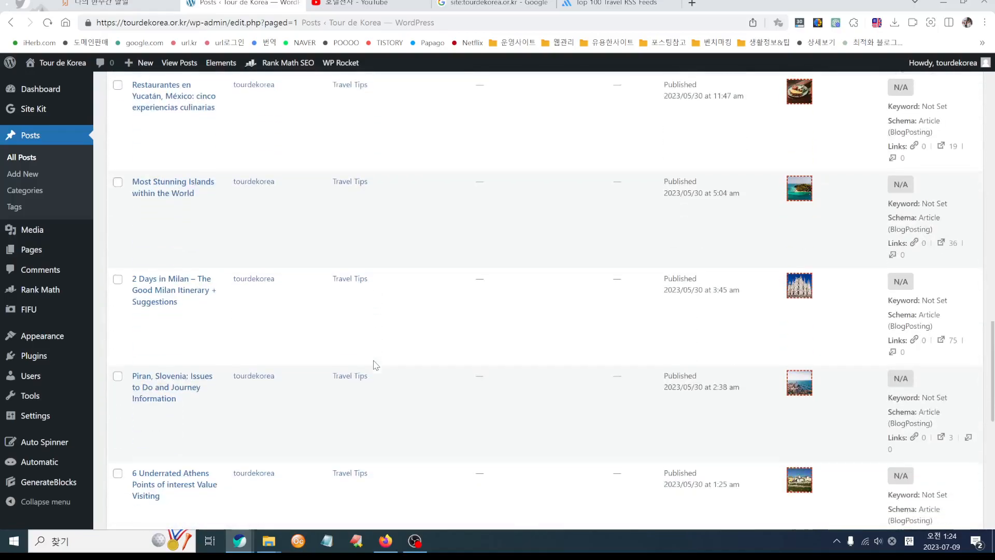
scroll(375, 365, "up", 20)
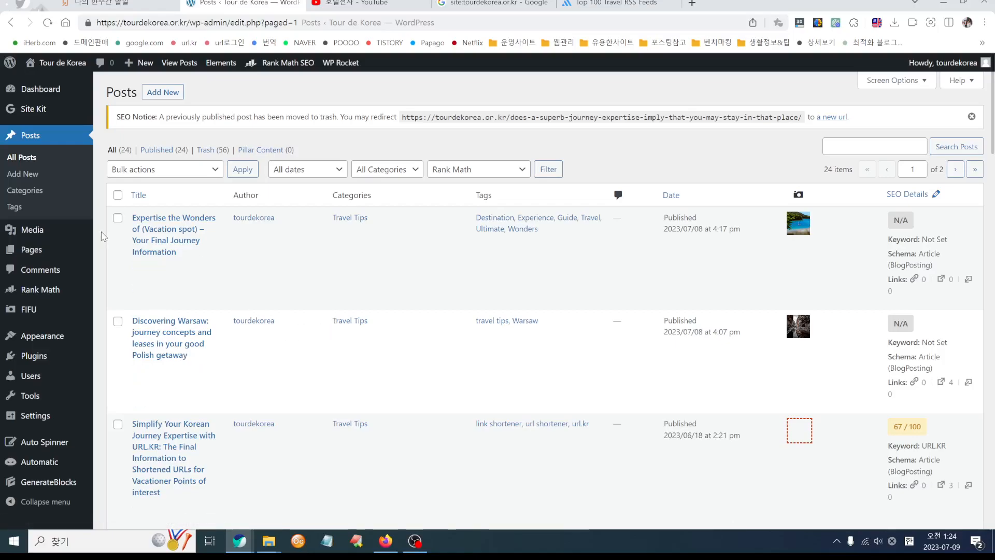
Step: View the live site's homepage down through its featured and older articles, and return to the admin dashboard
mouse_move(57, 63)
left_click(44, 78)
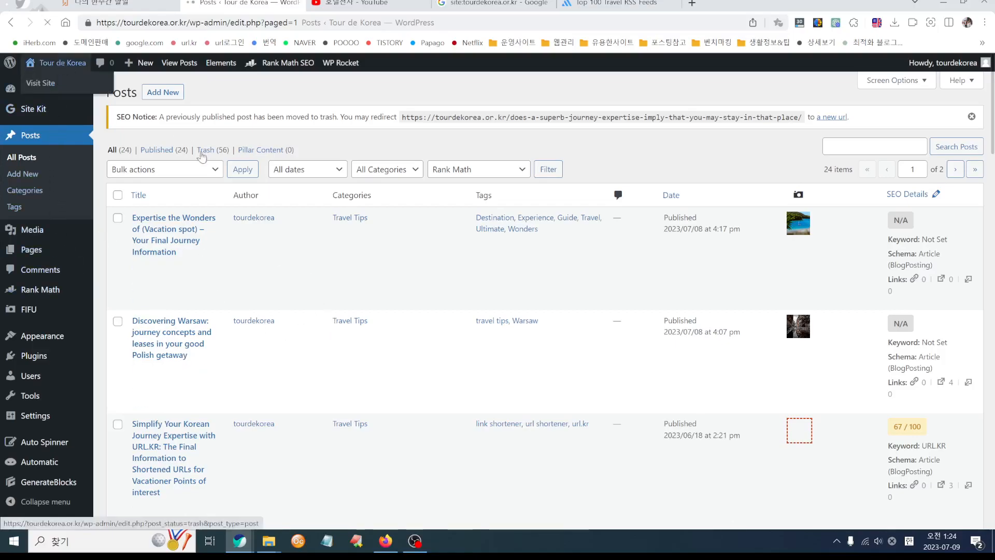
scroll(263, 403, "down", 15)
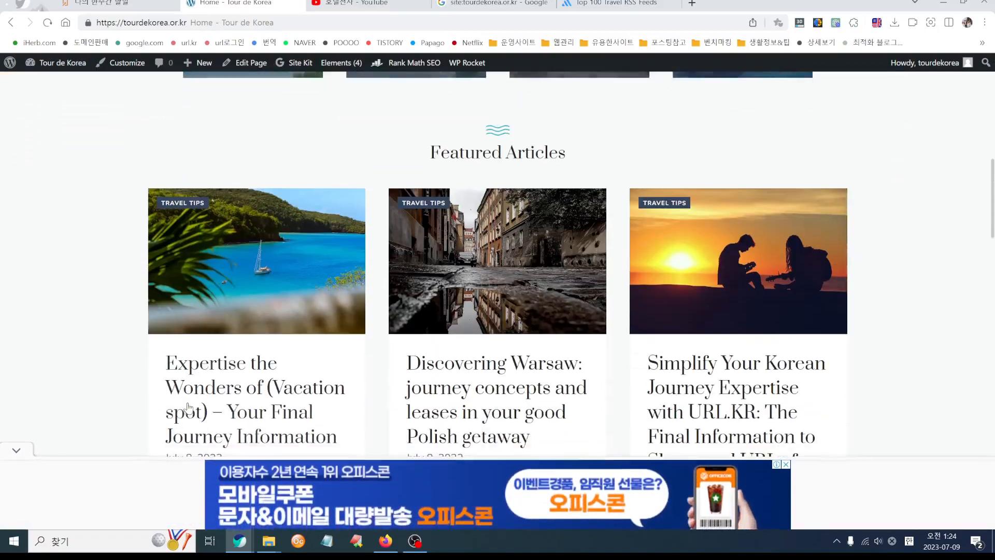
scroll(181, 410, "down", 9)
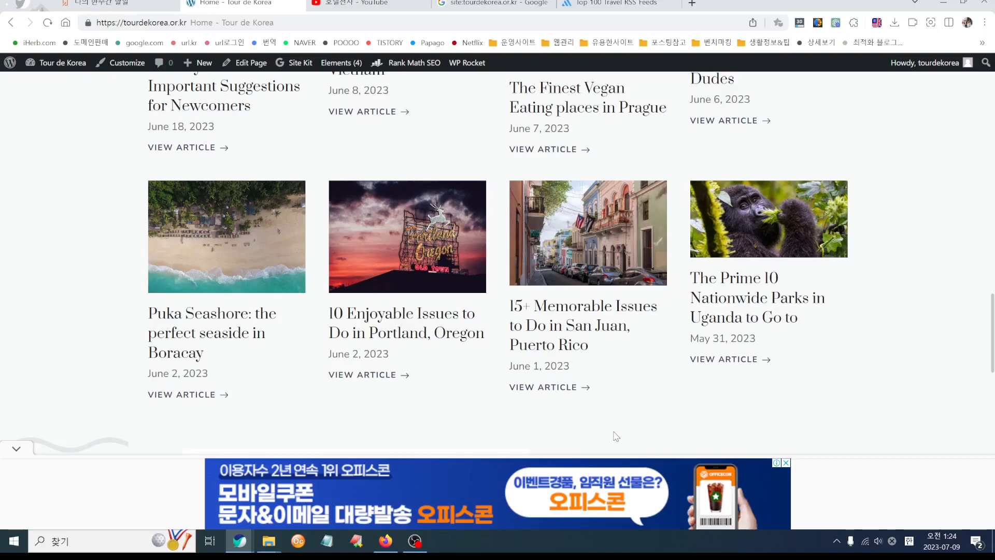
left_click(68, 63)
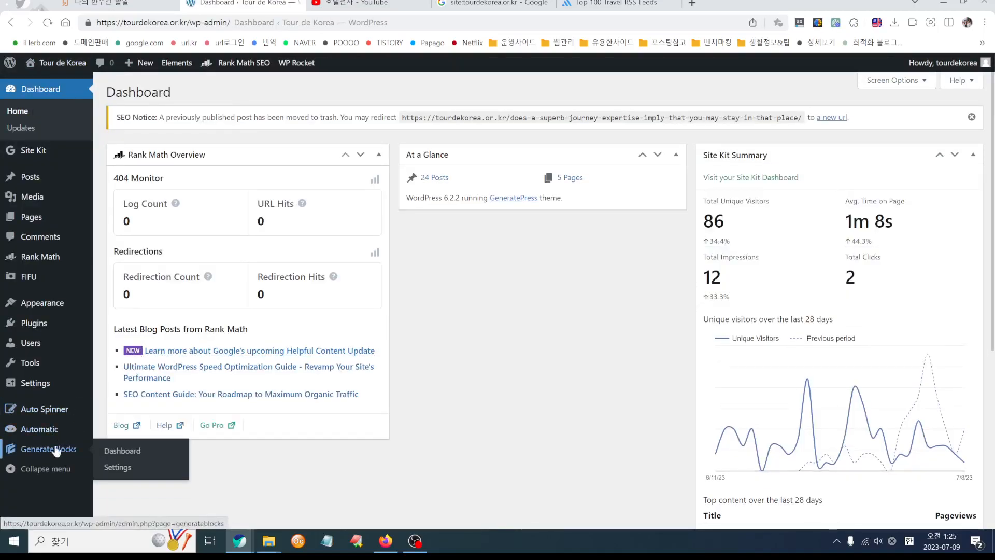
Step: Reload the dashboard and visit the live homepage again to view the Featured Articles section
mouse_move(45, 411)
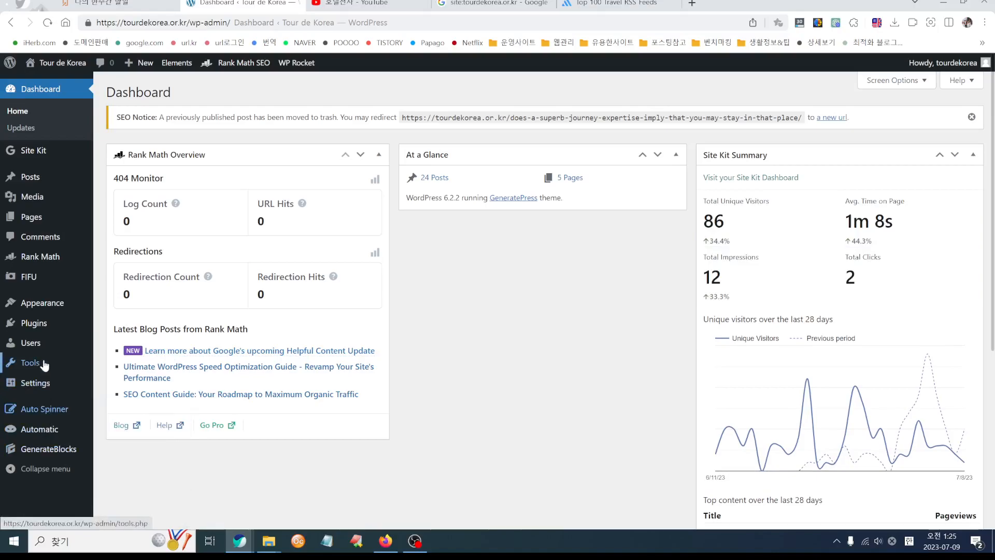
mouse_move(50, 340)
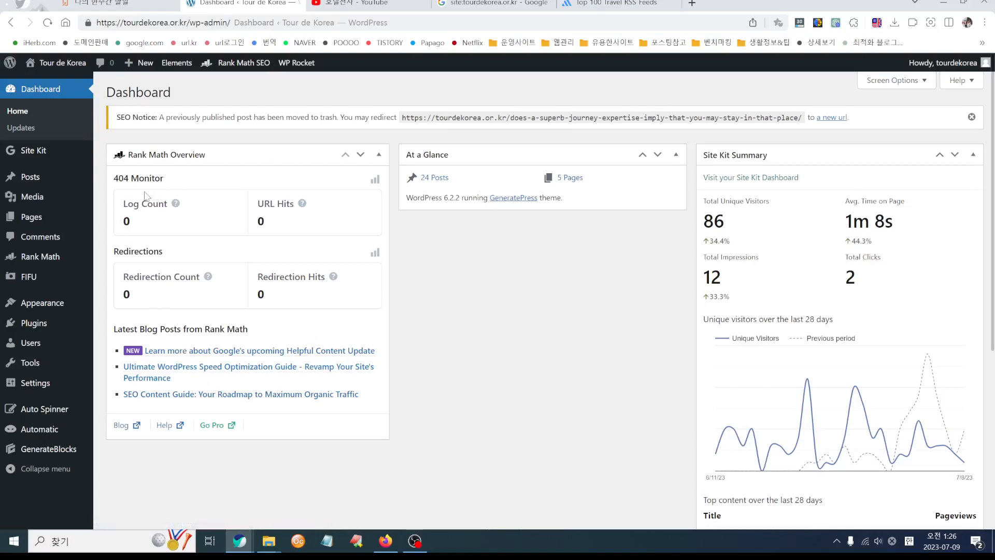
left_click(56, 88)
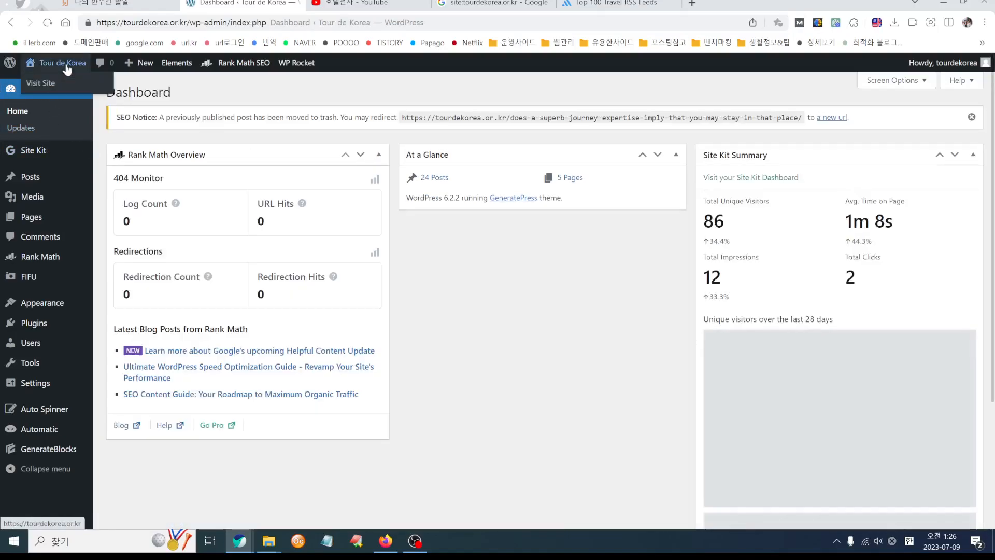
left_click(63, 63)
scroll(458, 377, "down", 10)
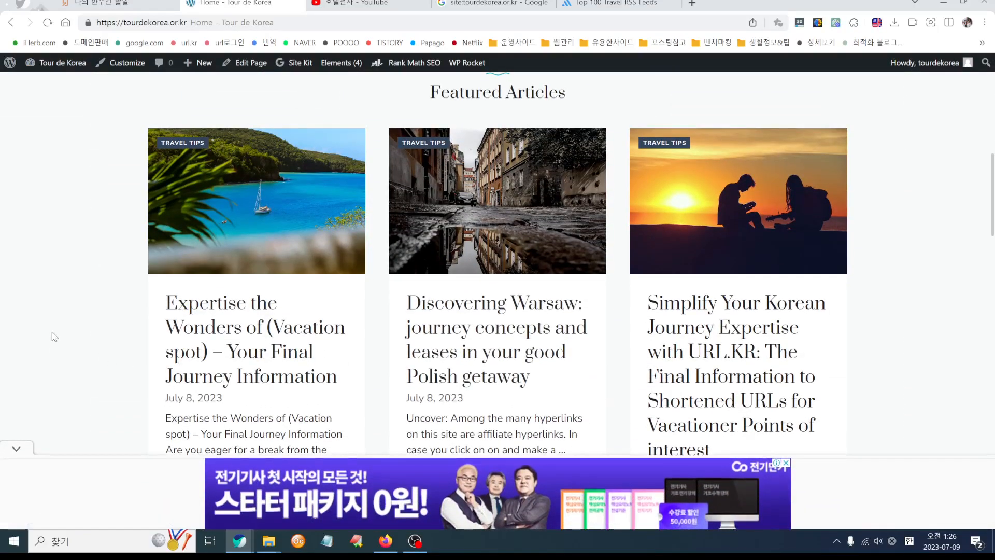
scroll(55, 337, "up", 1)
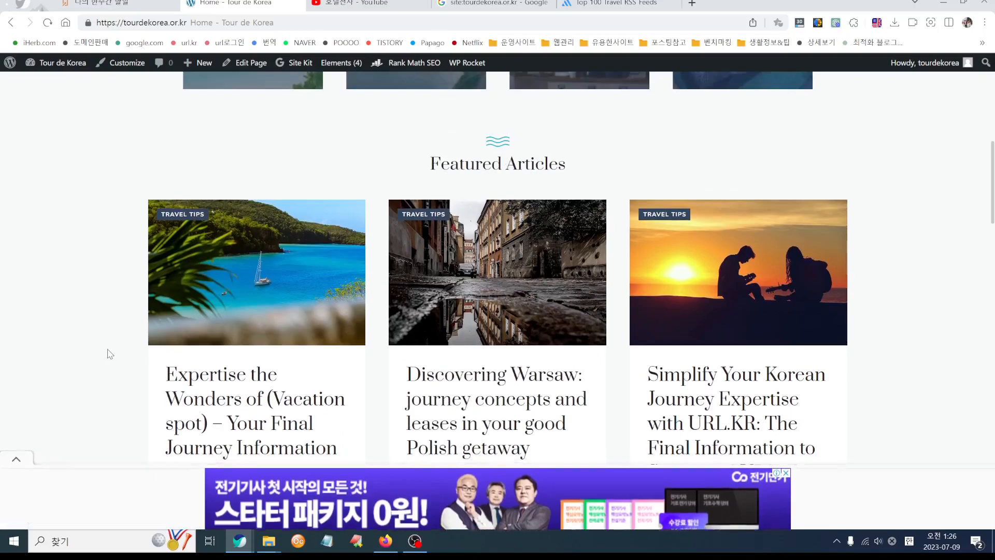
Step: Switch to Firefox to check the purchased plugins on CodeCanyon, and return to the beginning of the live homepage
left_click(386, 540)
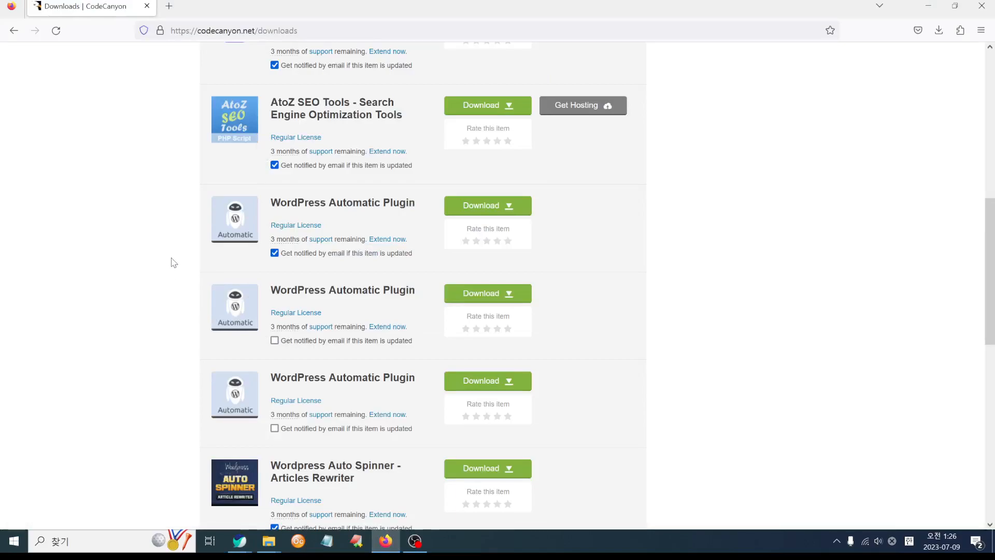
mouse_move(238, 541)
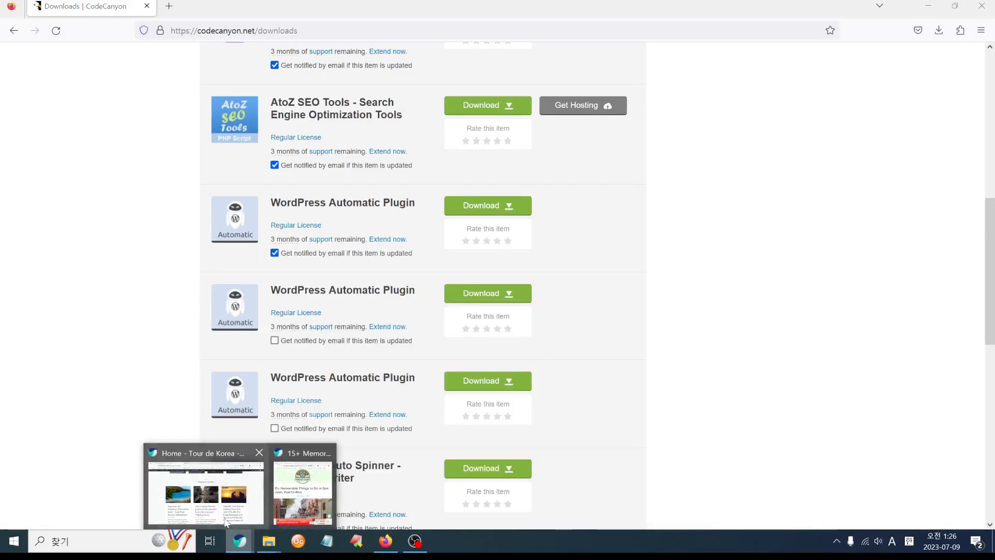
left_click(227, 523)
scroll(106, 301, "up", 10)
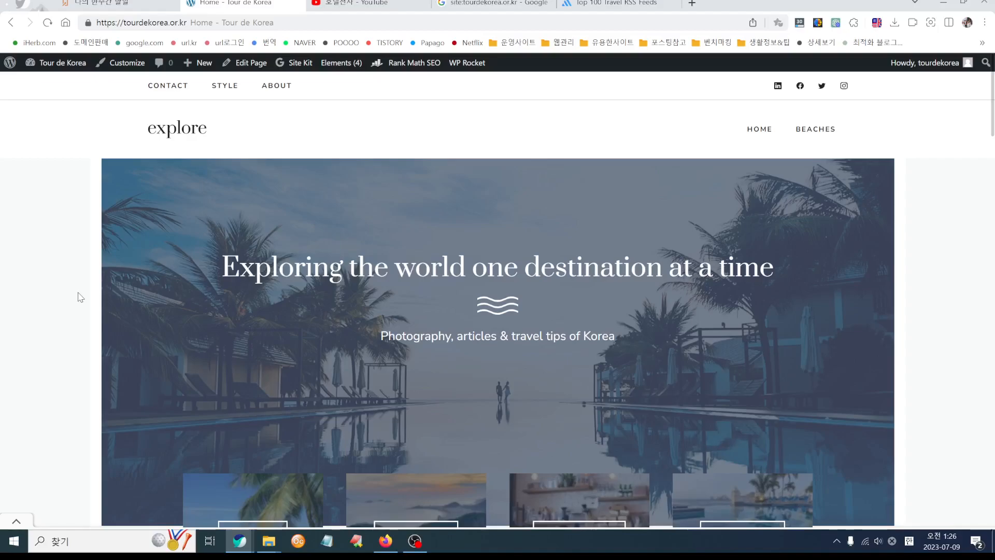
Step: Set the feeds-based "travel tips" campaign of the Automatic plugin to add a new post every 1000 days and update it
left_click(60, 62)
left_click(529, 355)
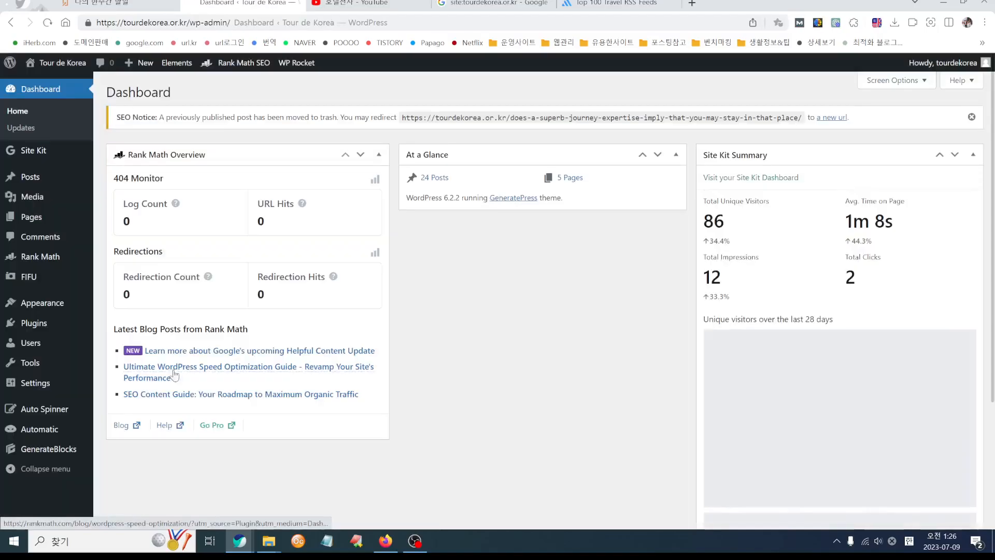
mouse_move(34, 373)
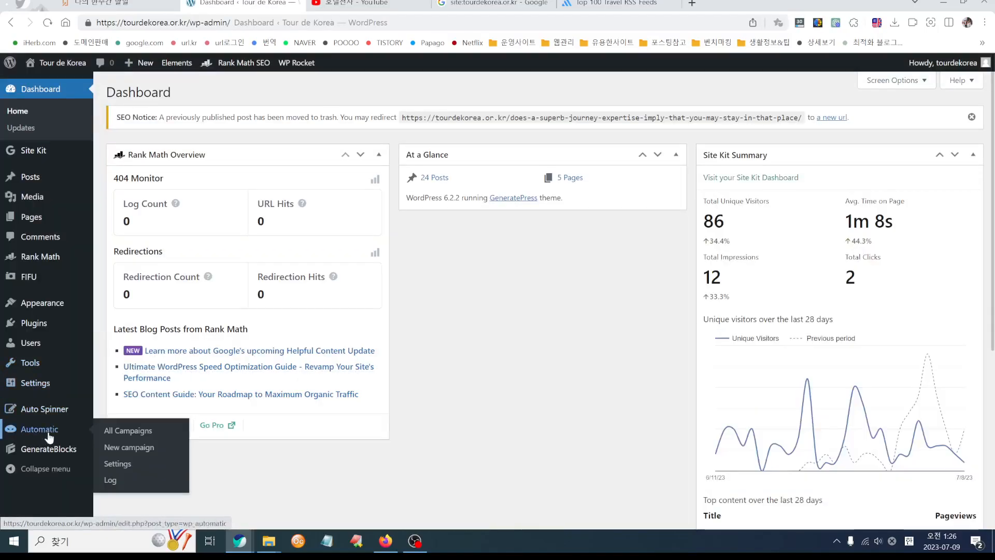
left_click(47, 430)
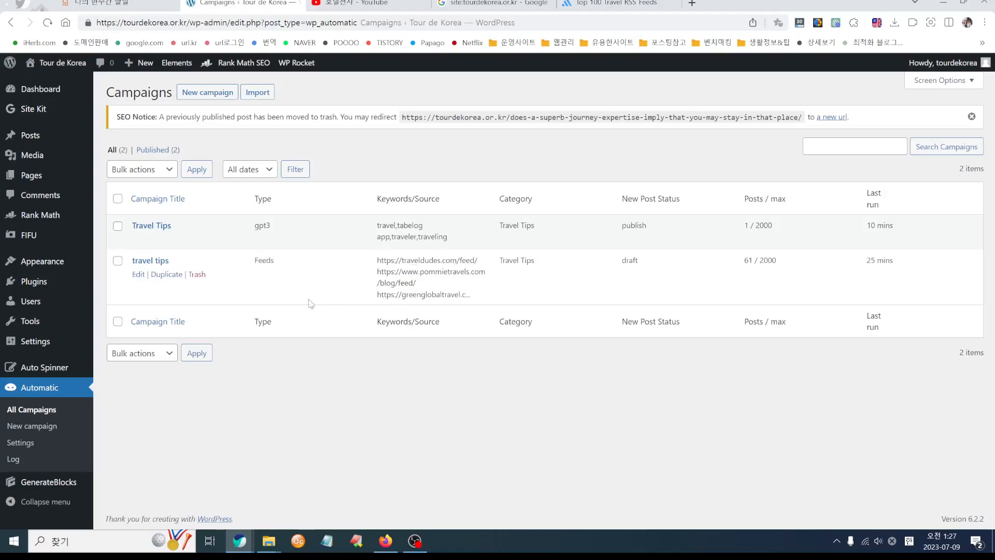
left_click(135, 276)
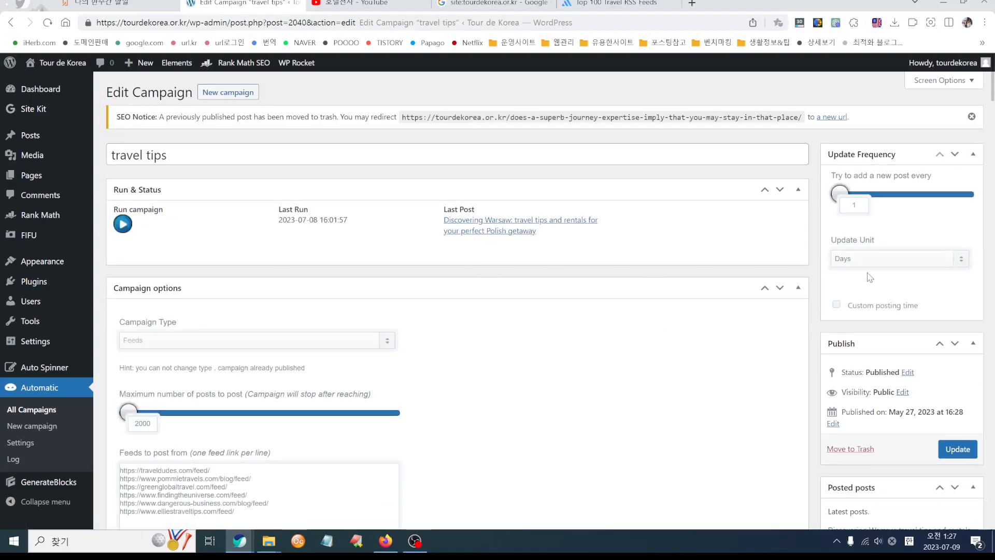
left_click(889, 264)
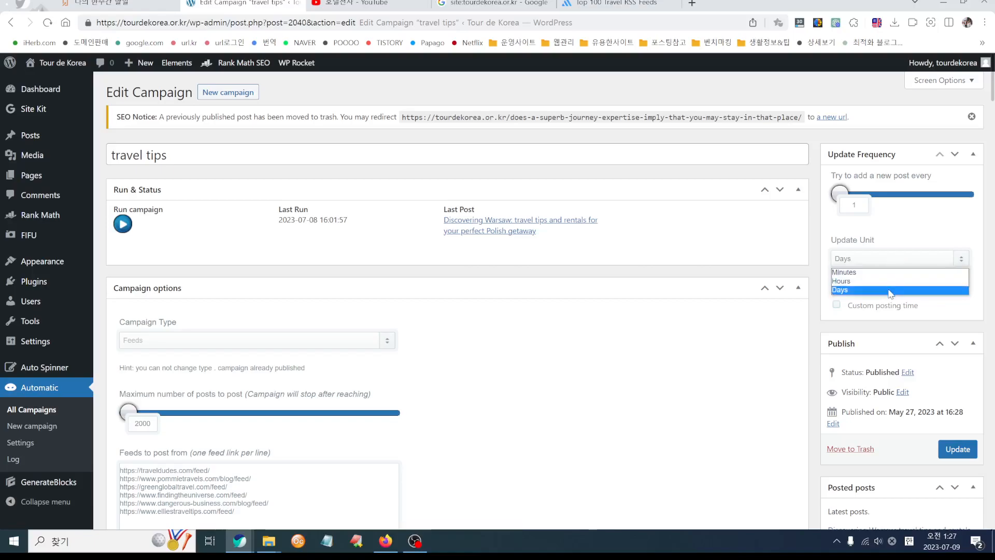
left_click(889, 290)
left_click(867, 205)
type("0000")
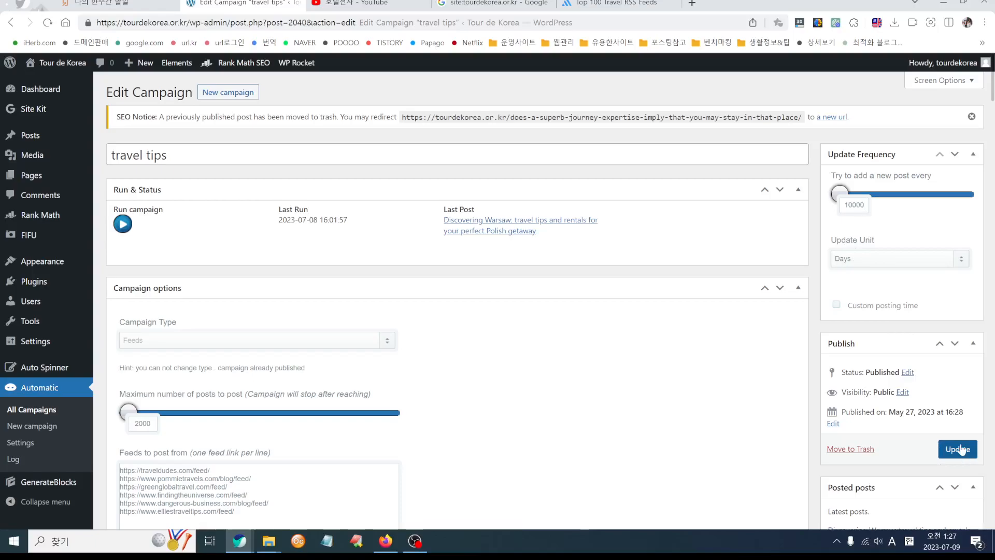
key("BackSpace")
left_click(957, 449)
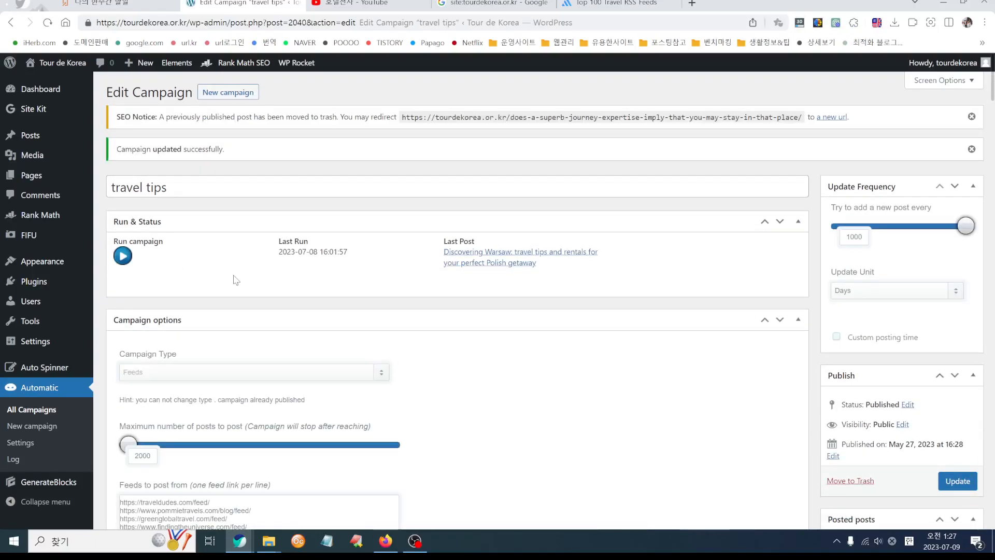
Step: Open the OpenAI GPT "Travel Tips" campaign, set it to add a new post every 1 day, and update it
left_click(40, 408)
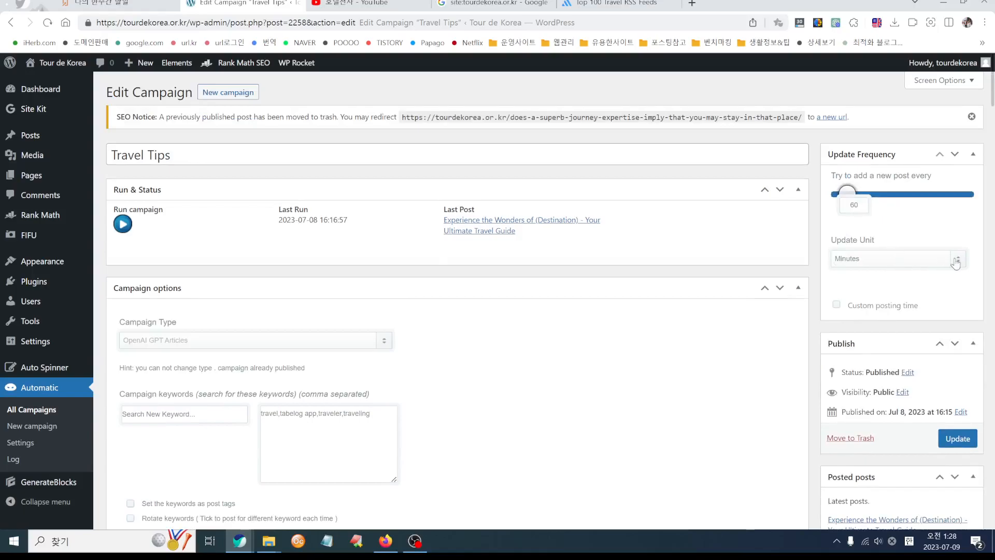
left_click(958, 259)
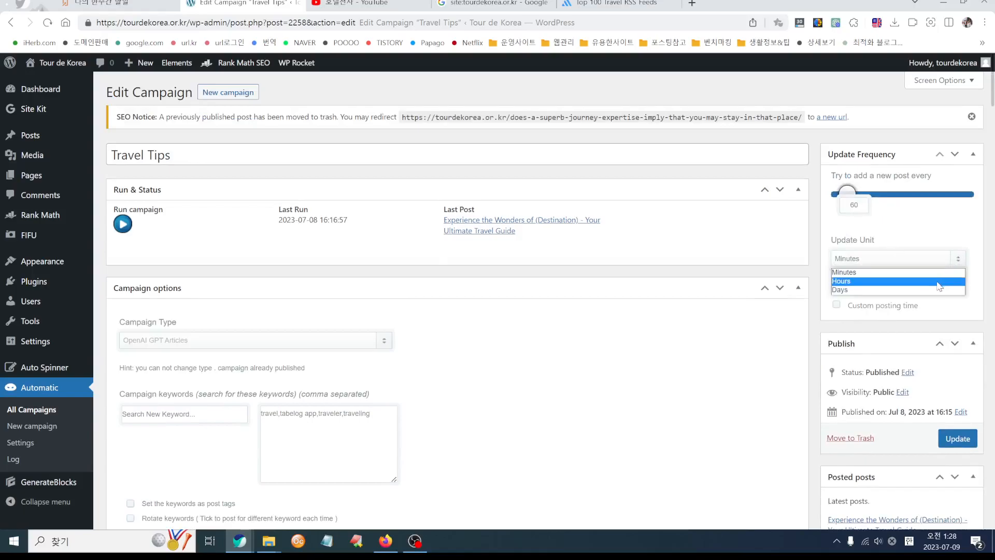
left_click(938, 290)
double_click(862, 210)
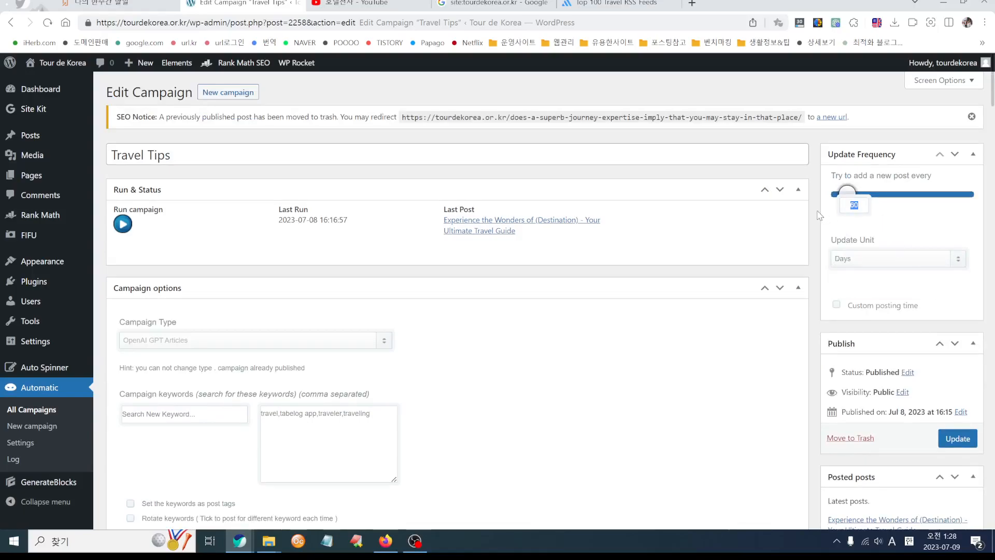
left_click(958, 439)
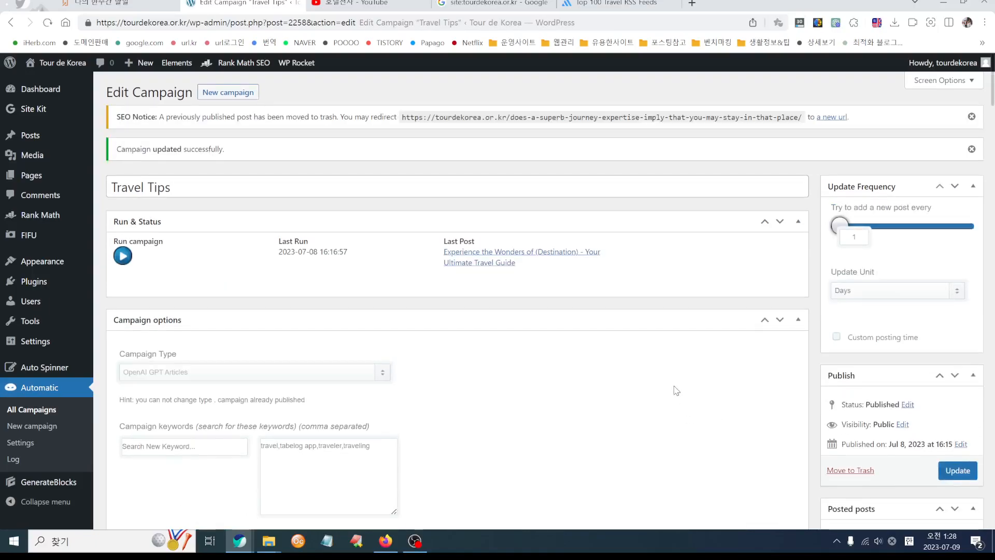
Step: Set the new post status of the GPT "Travel Tips" campaign to Draft
scroll(521, 391, "down", 20)
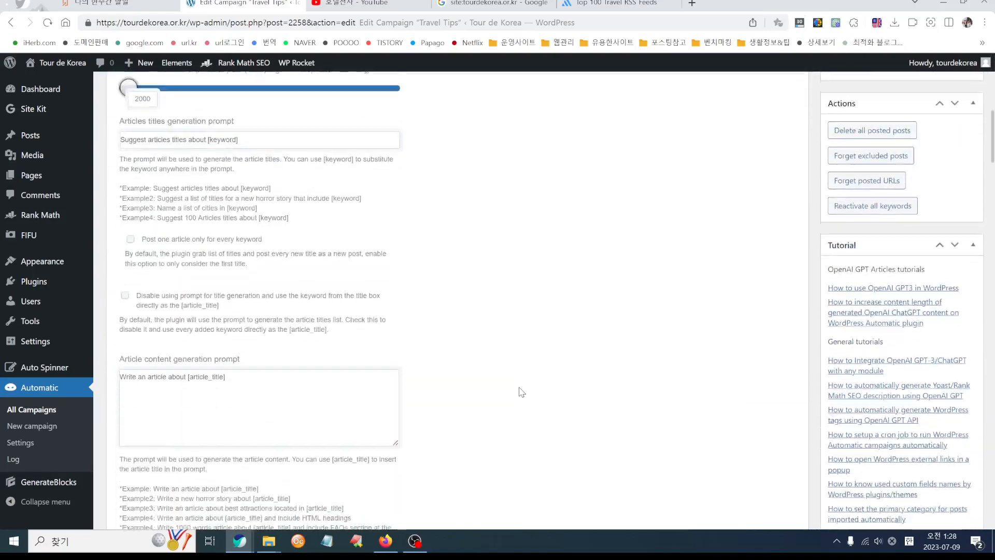
scroll(521, 392, "down", 12)
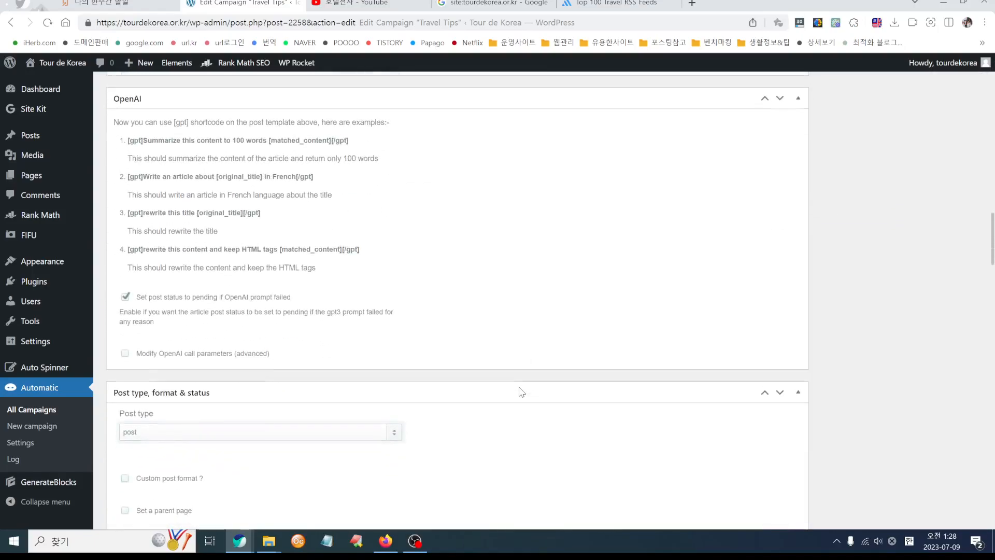
scroll(521, 392, "down", 3)
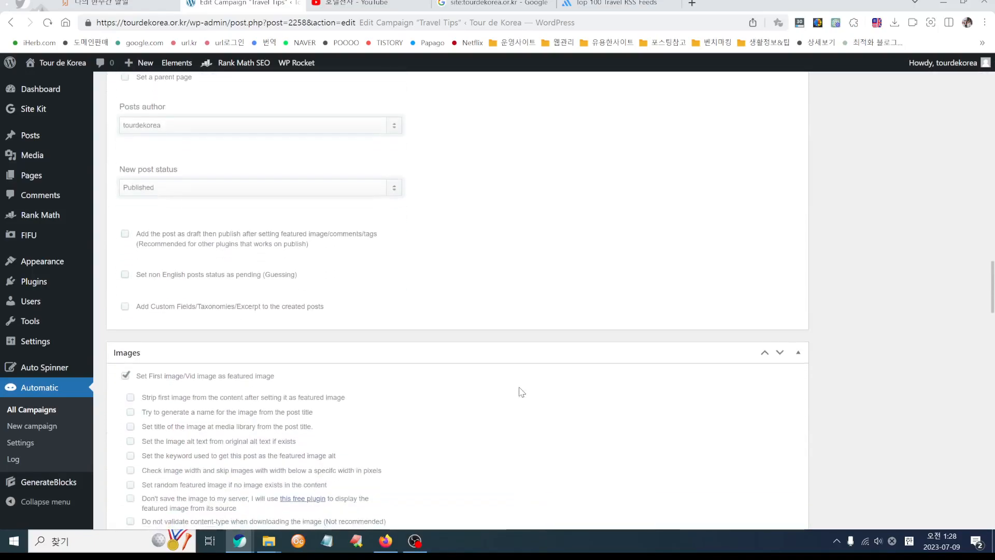
left_click(391, 189)
left_click(327, 200)
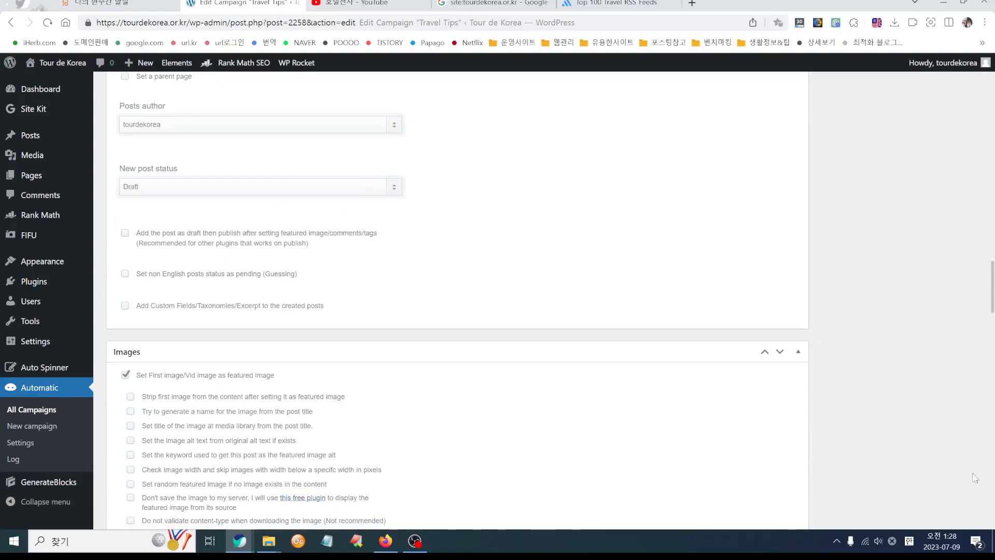
Step: Update the GPT "Travel Tips" campaign and open the live Tour de Korea homepage
scroll(991, 303, "up", 15)
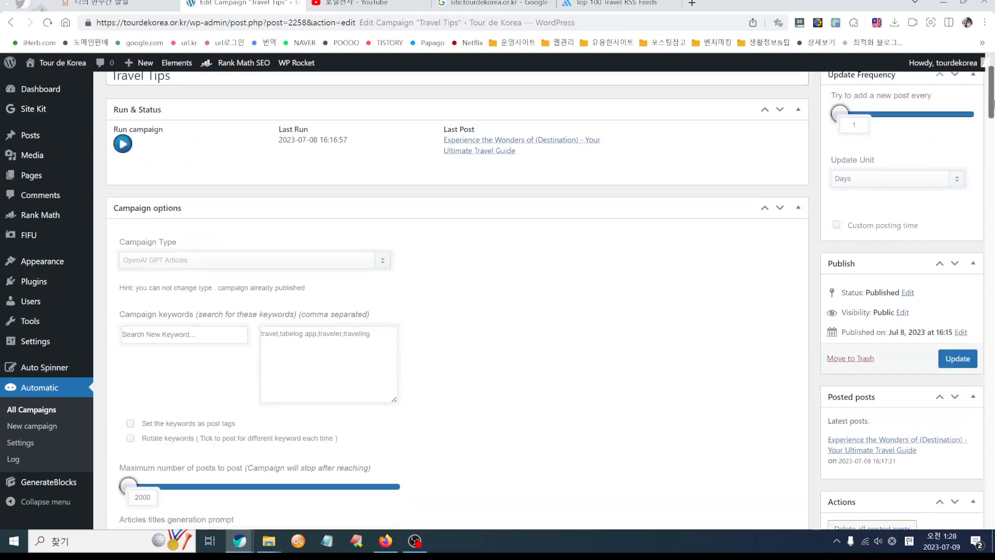
left_click(956, 359)
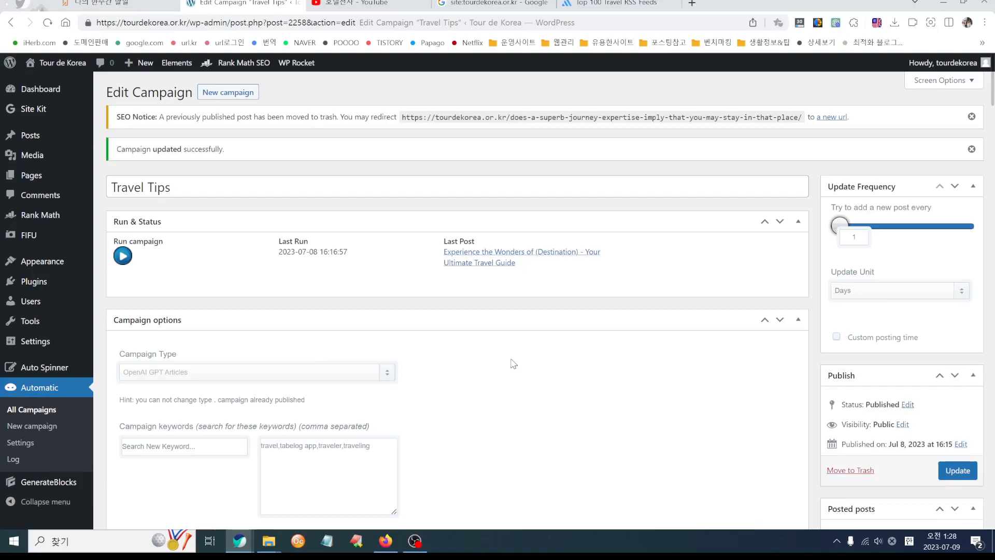
left_click(55, 66)
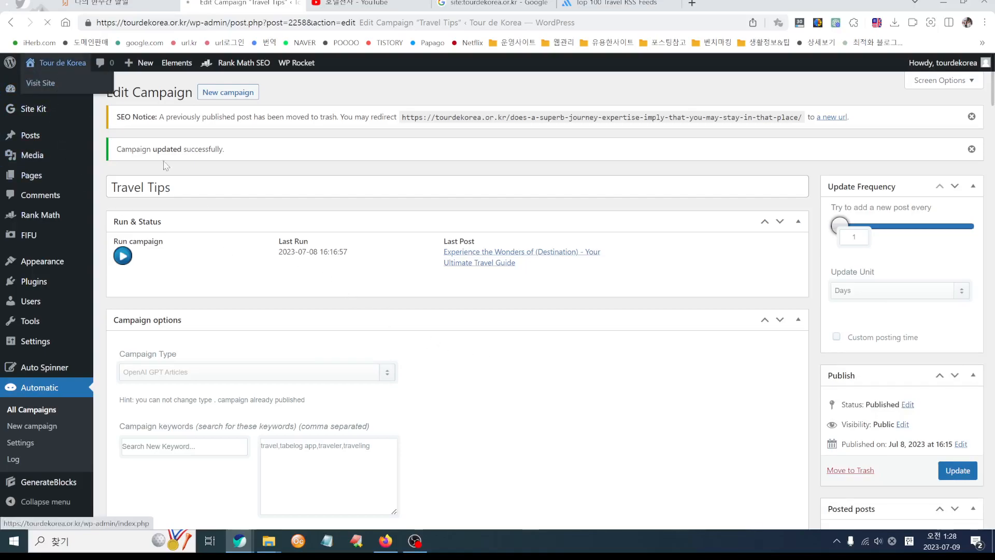
Step: Review the Featured Articles section of the homepage, collapse the anchored ad, and return to the beginning of the page
scroll(522, 422, "down", 8)
scroll(522, 427, "down", 5)
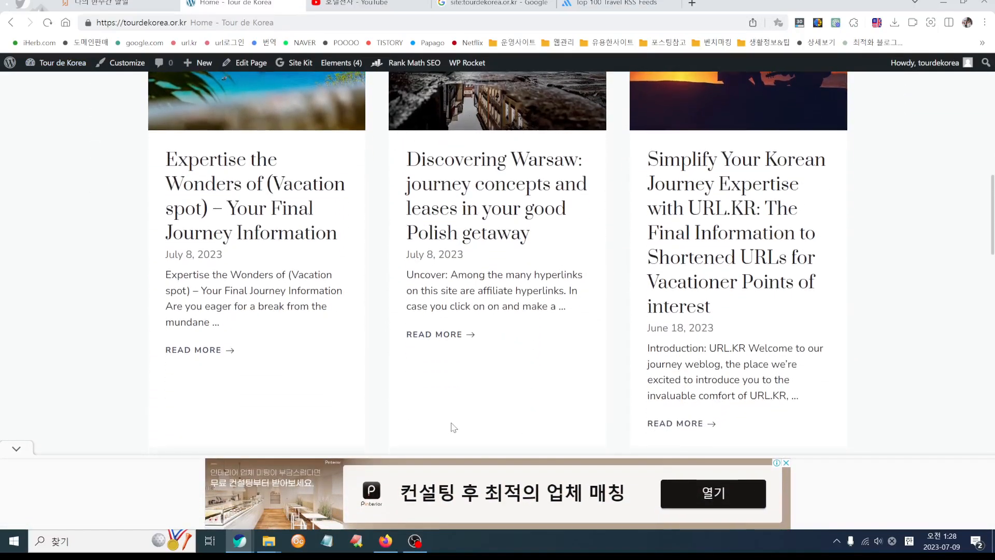
scroll(460, 428, "up", 3)
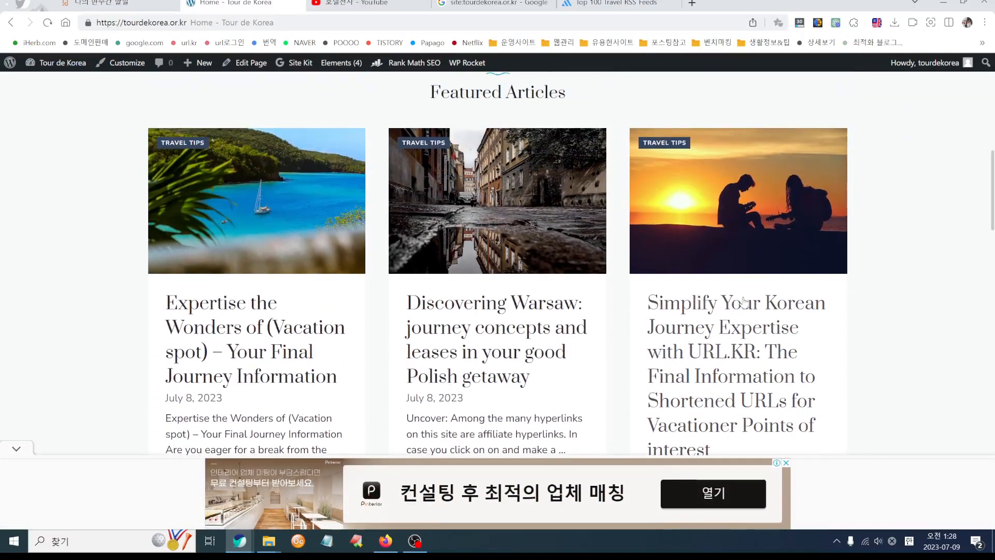
left_click(19, 449)
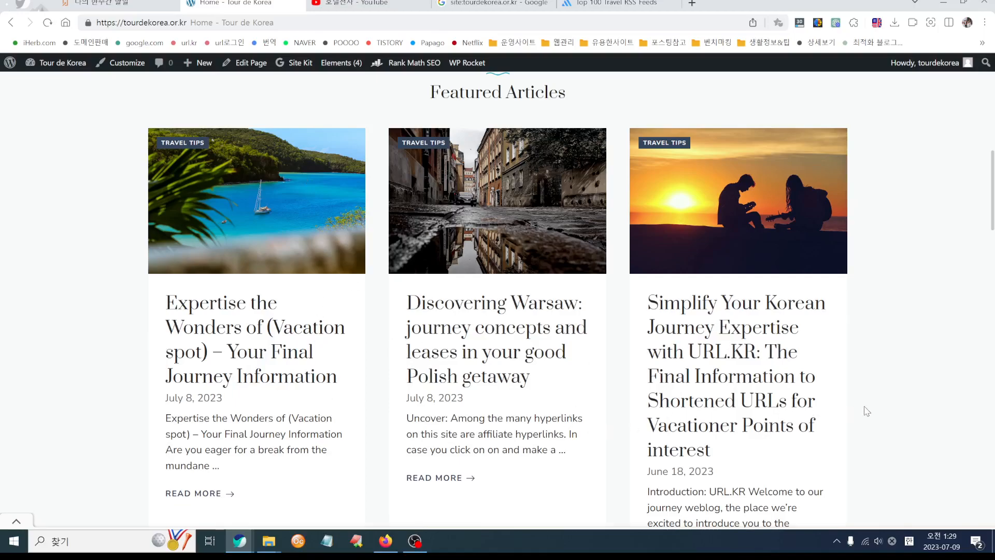
scroll(866, 409, "down", 3)
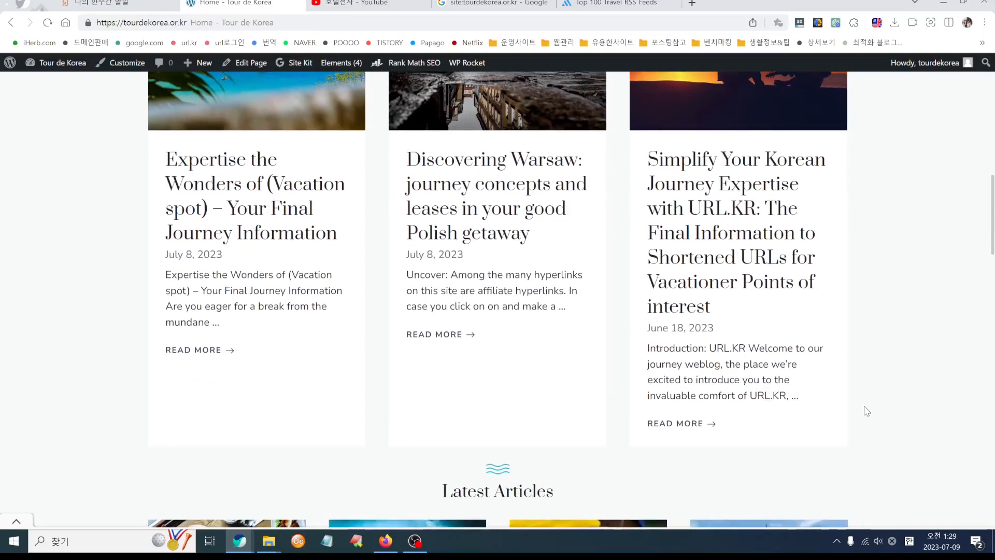
scroll(866, 411, "up", 10)
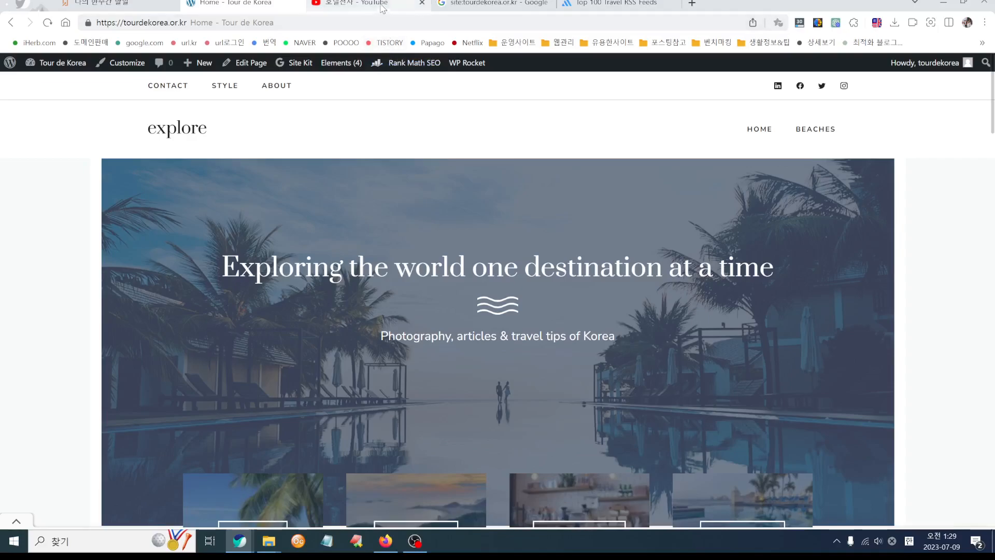
Step: Switch to YouTube, open the channel's video "워드프레스 글쓰기 폰트 바꾸는 방법 - 7월 3일", and expand its description to check the related source link
left_click(382, 4)
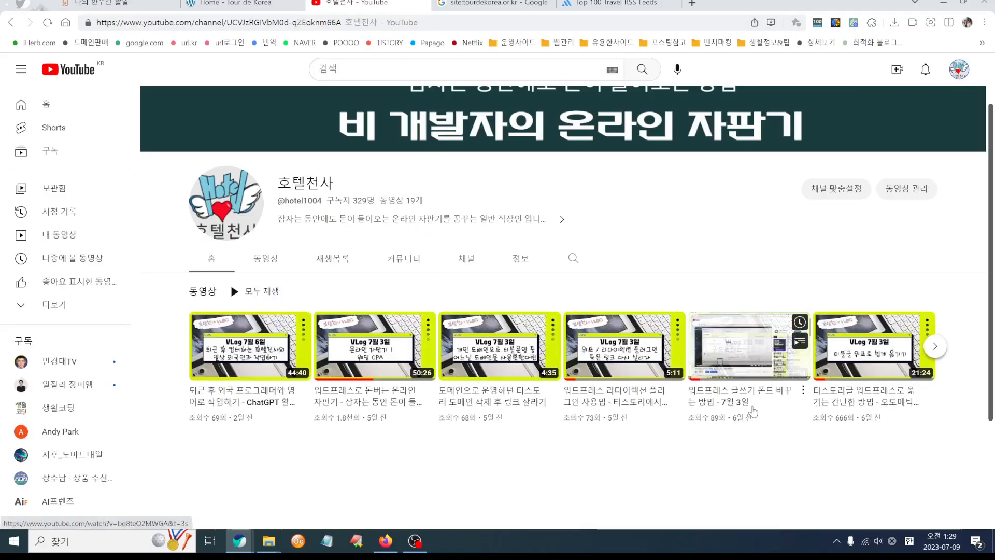
left_click(752, 408)
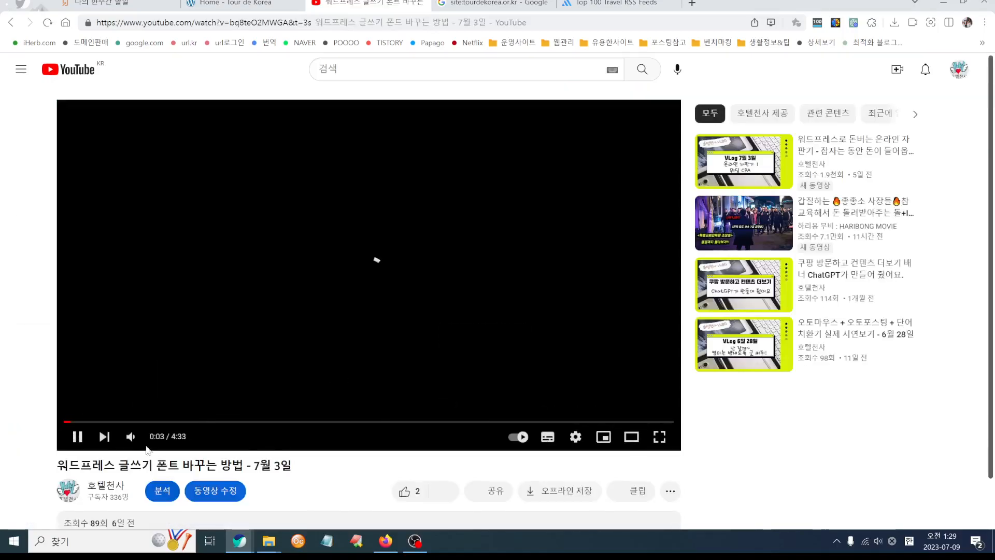
scroll(158, 449, "down", 4)
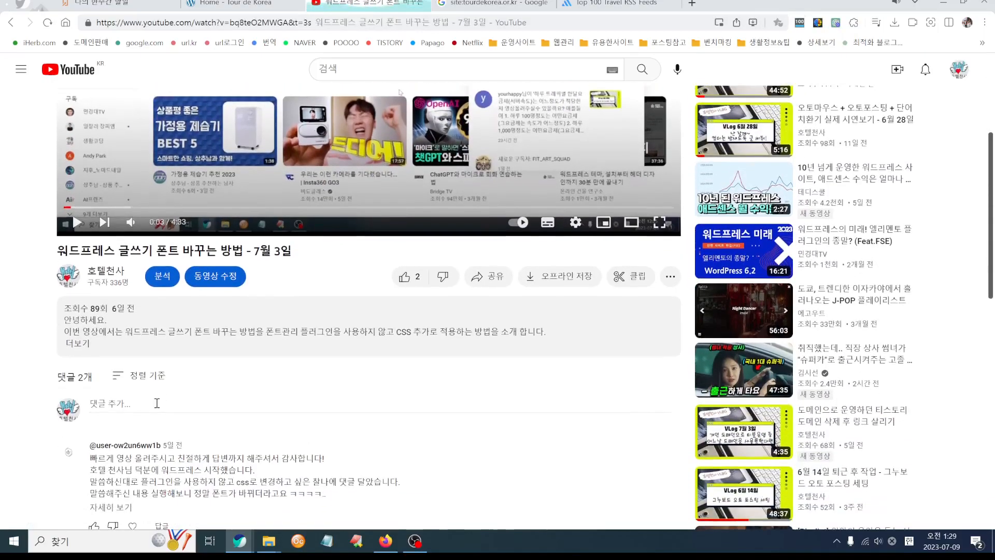
left_click(104, 340)
scroll(114, 226, "down", 3)
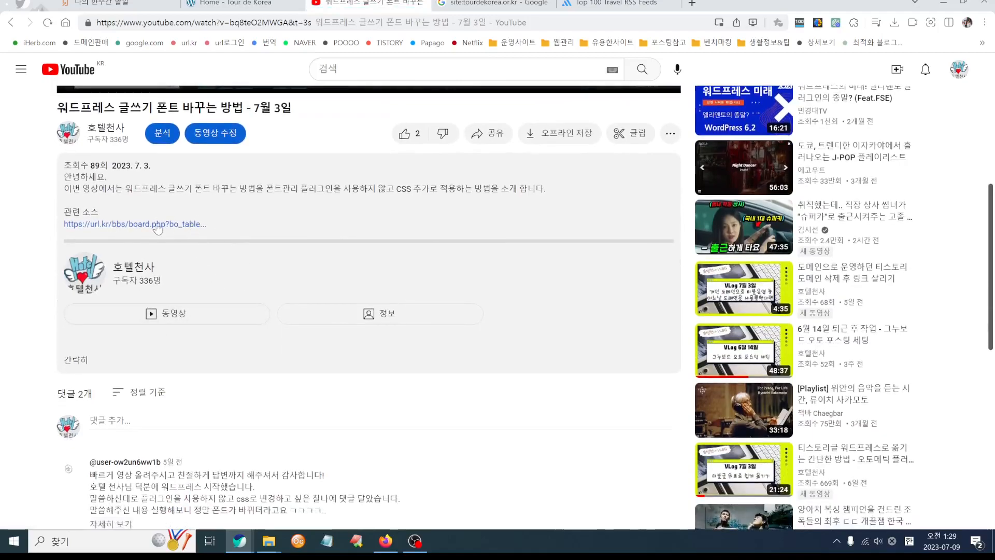
scroll(406, 290, "up", 4)
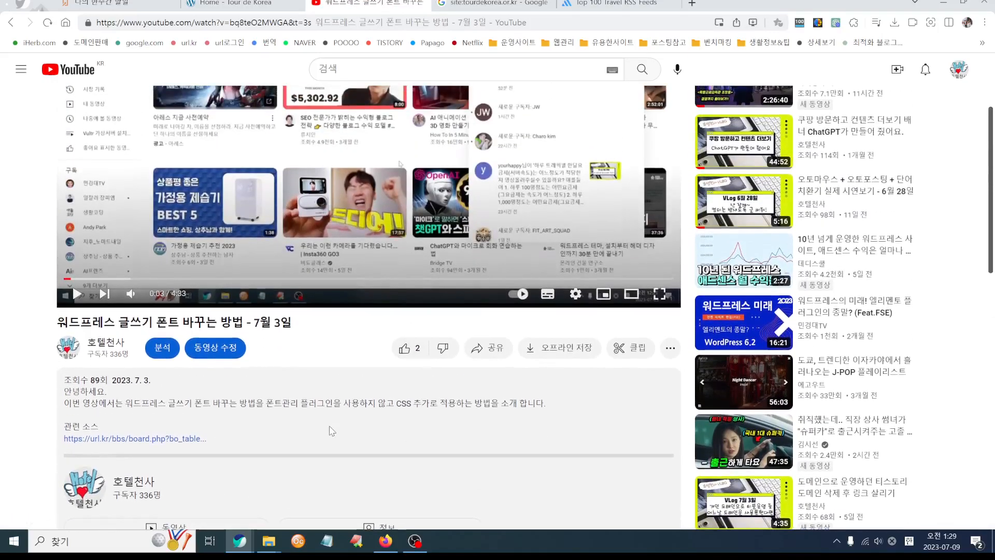
scroll(320, 440, "up", 3)
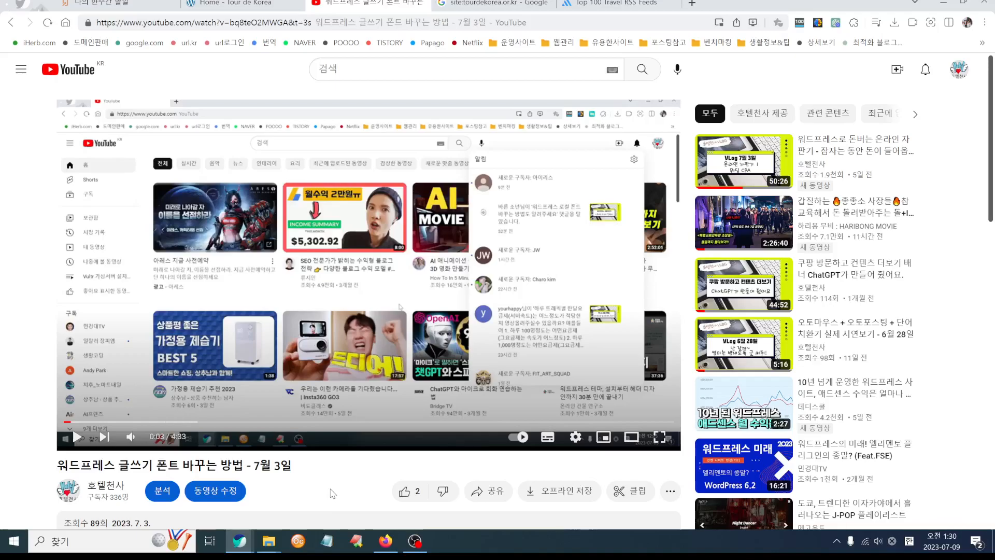
scroll(332, 492, "down", 3)
scroll(333, 493, "up", 3)
Step: Return to the signed-in account's own YouTube channel page and look over its uploaded videos
left_click(959, 69)
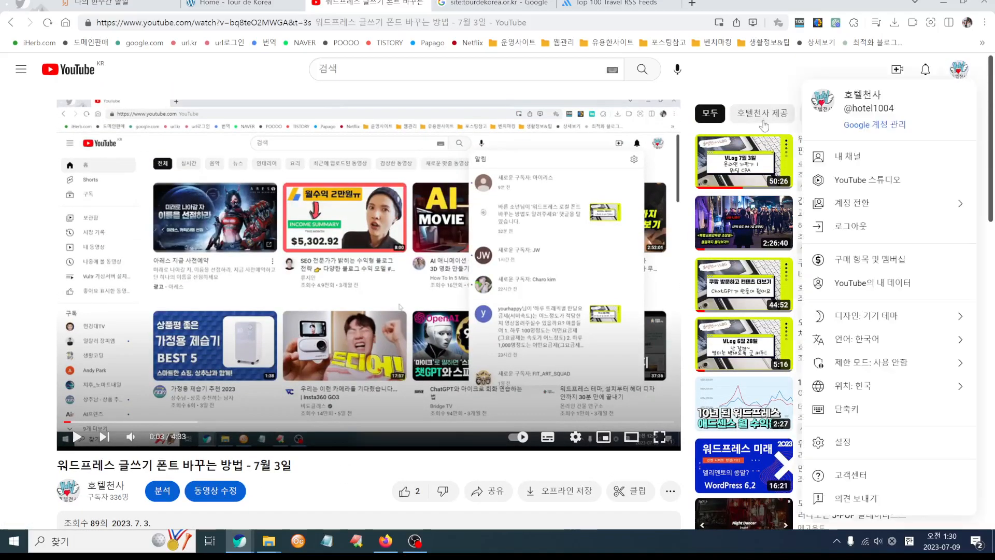
left_click(852, 157)
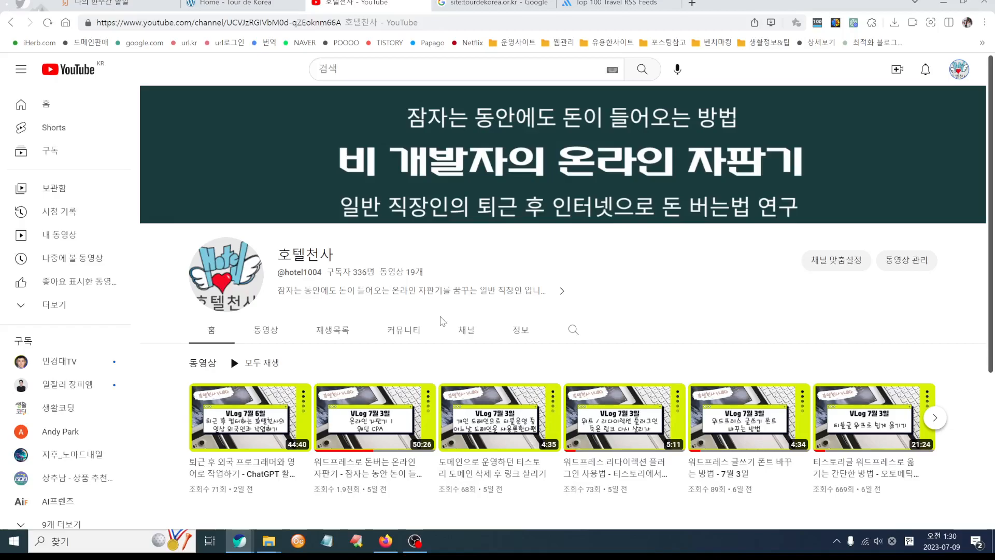
scroll(217, 448, "down", 1)
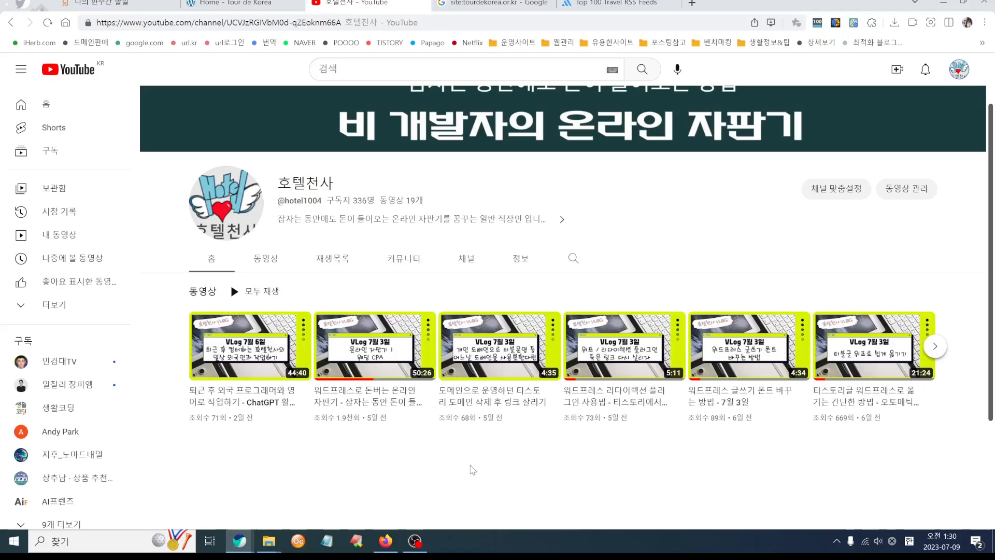
scroll(472, 469, "up", 2)
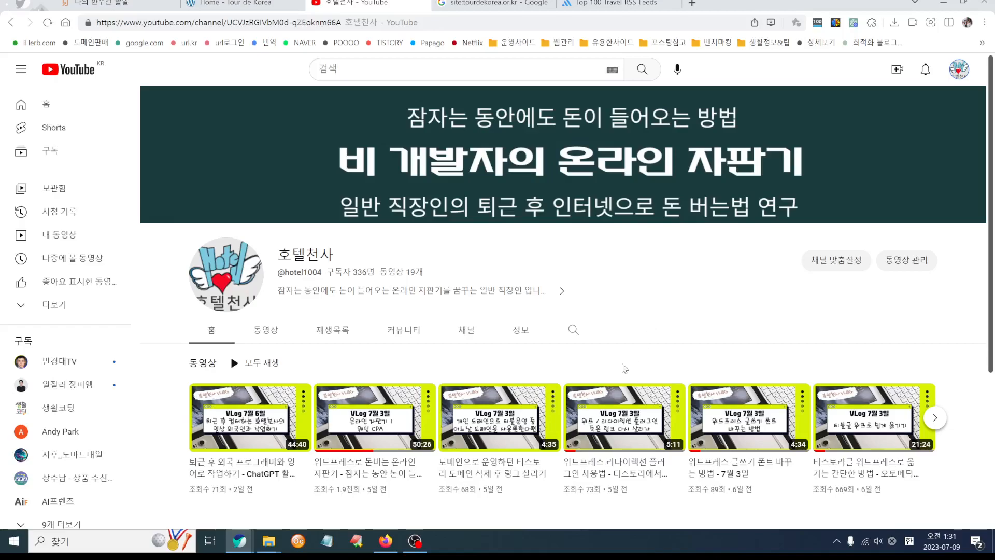
left_click(420, 545)
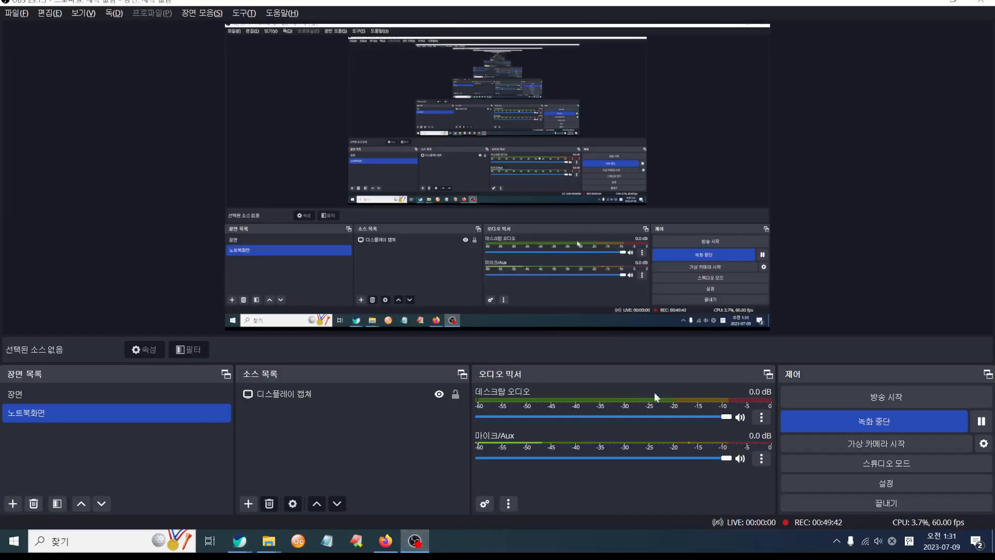